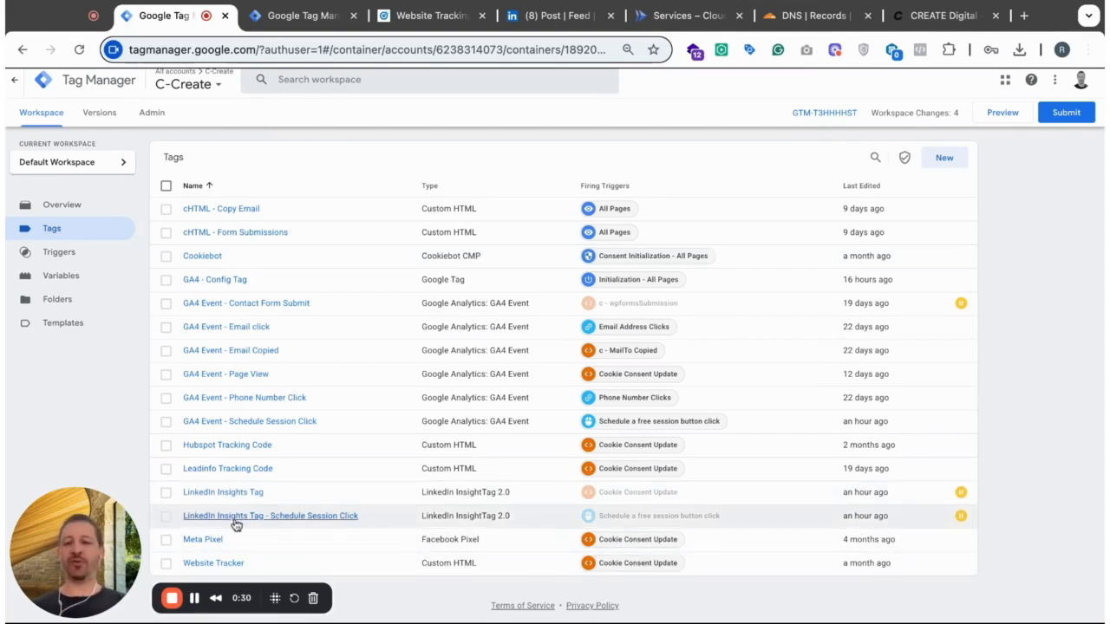
{"action": "left_click", "coordinate": [166, 515]}
{"action": "left_click", "coordinate": [166, 491]}
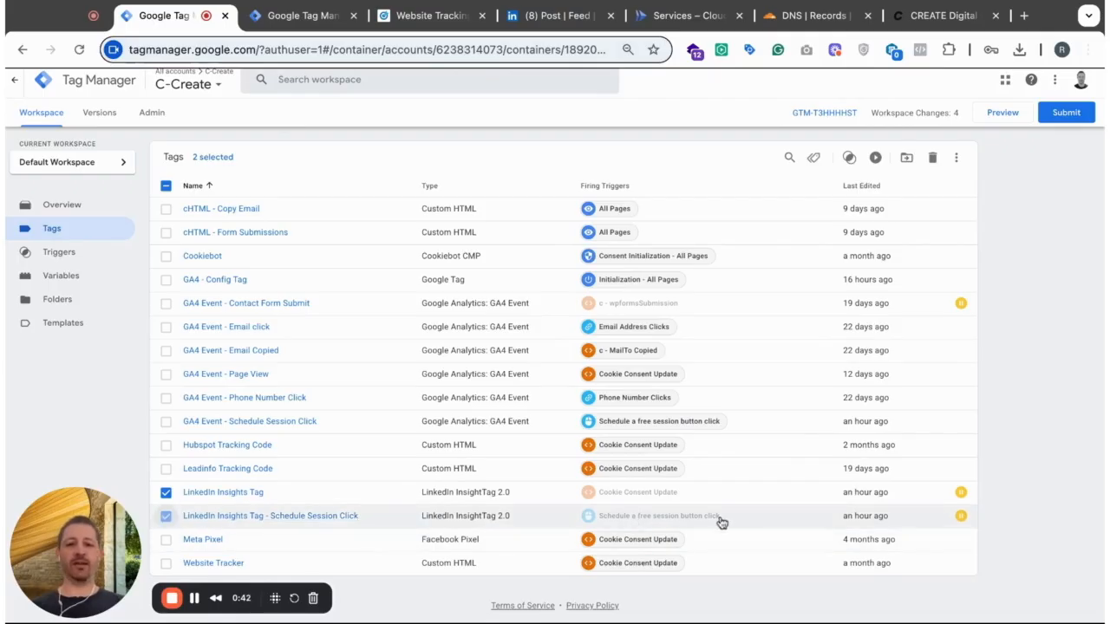
{"action": "left_click", "coordinate": [165, 493]}
{"action": "left_click", "coordinate": [166, 516]}
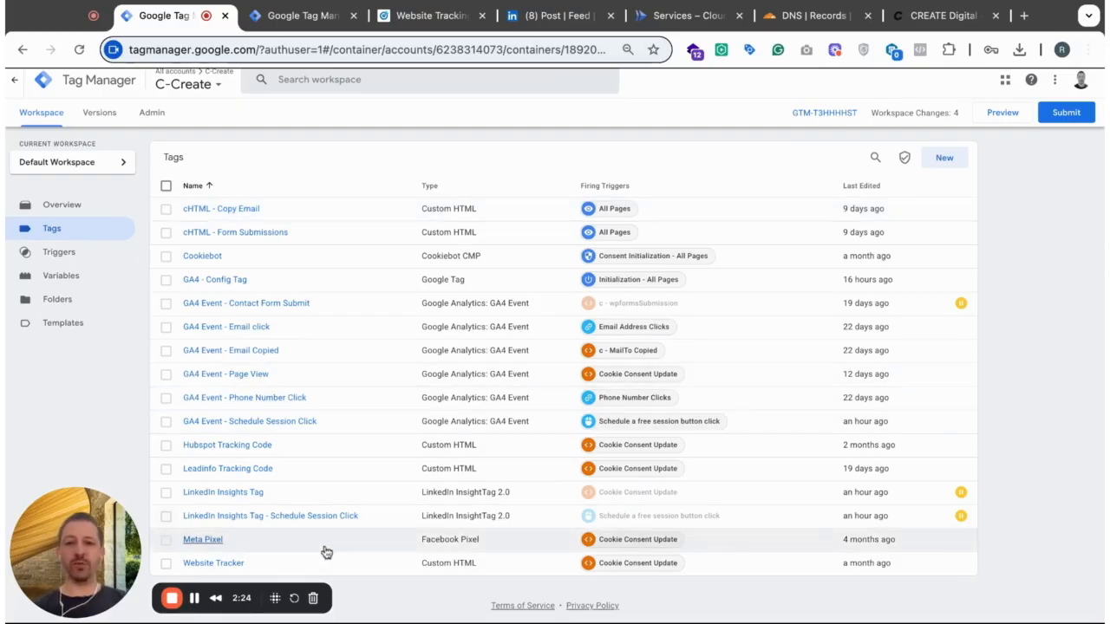
- Create a new tag with the LinkedIn InsightTag 2.0 template, searching the Community Template Gallery for "linkedin"
{"action": "left_click", "coordinate": [949, 165]}
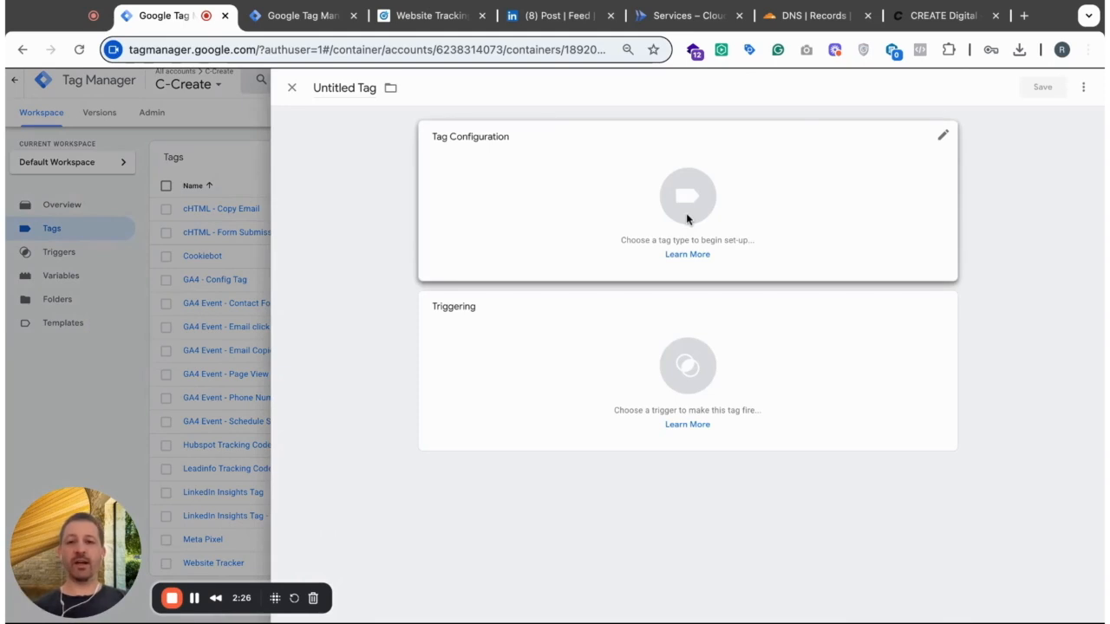
{"action": "left_click", "coordinate": [577, 189]}
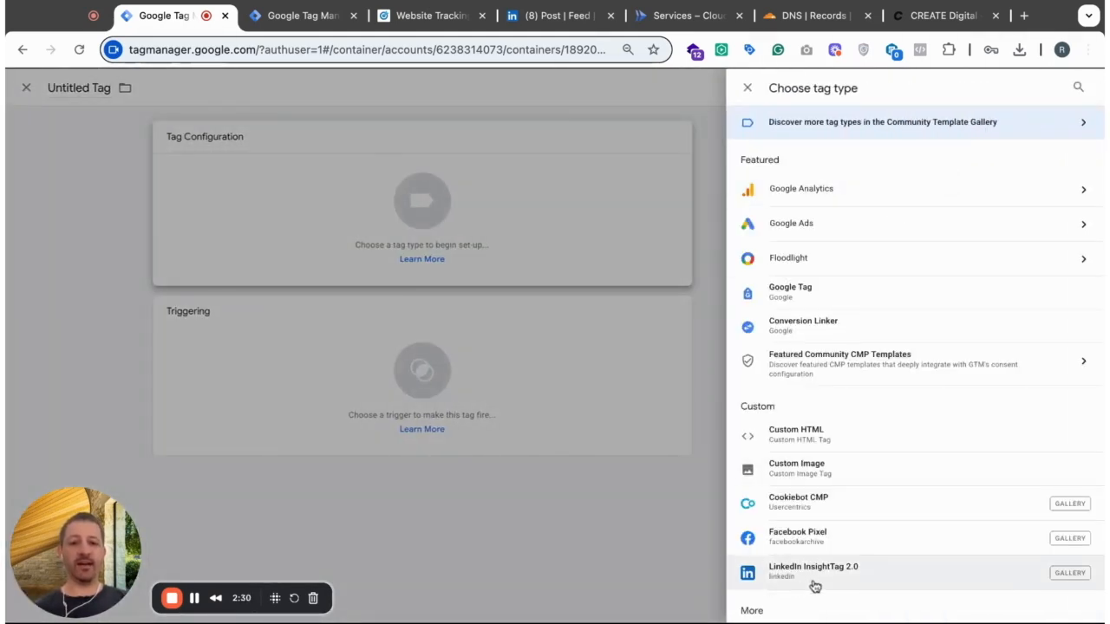
{"action": "left_click", "coordinate": [1030, 128]}
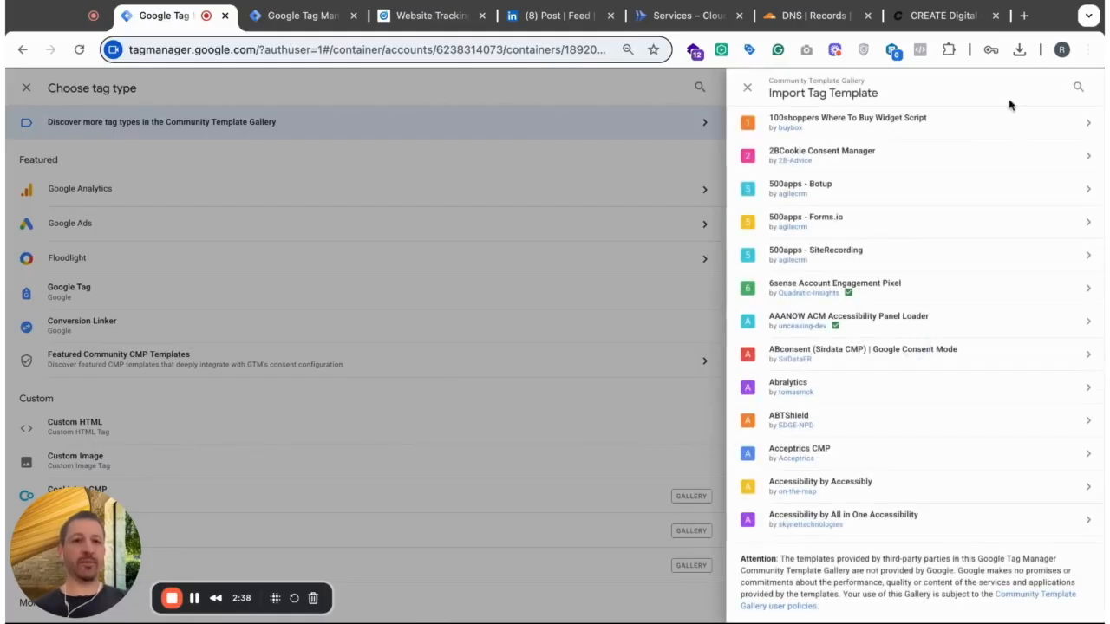
{"action": "left_click", "coordinate": [1077, 91]}
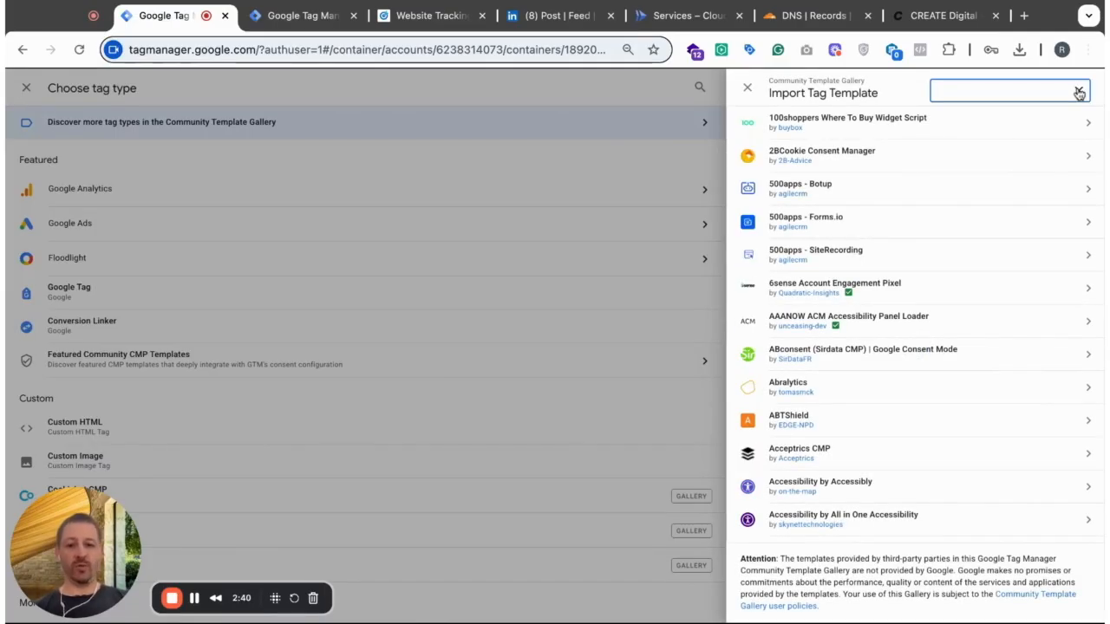
{"action": "type", "text": "linkedin"}
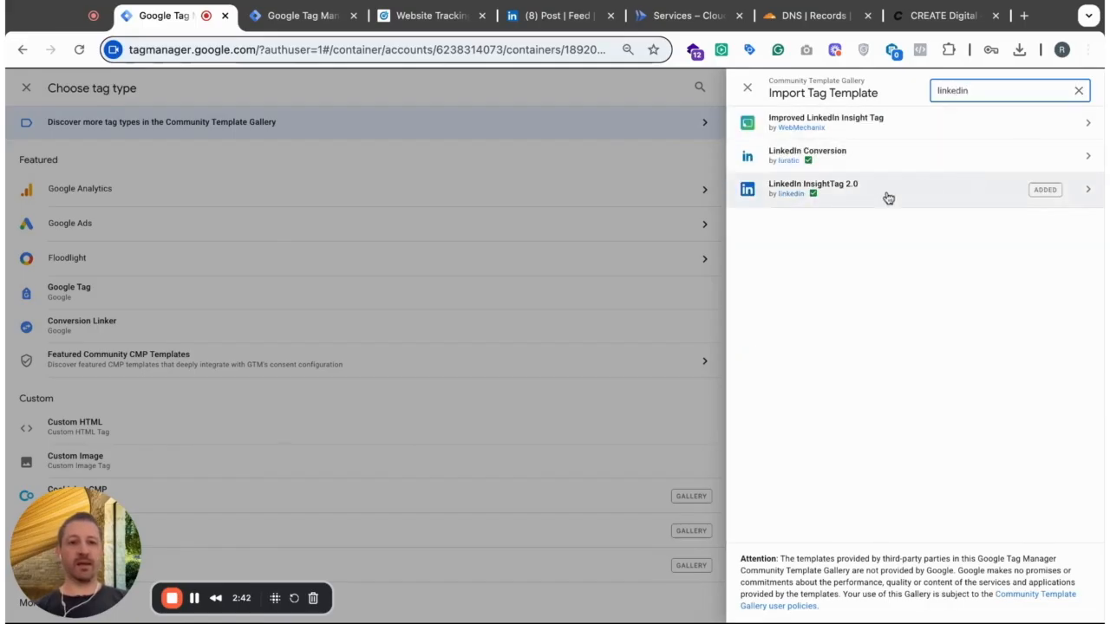
{"action": "left_click", "coordinate": [839, 203]}
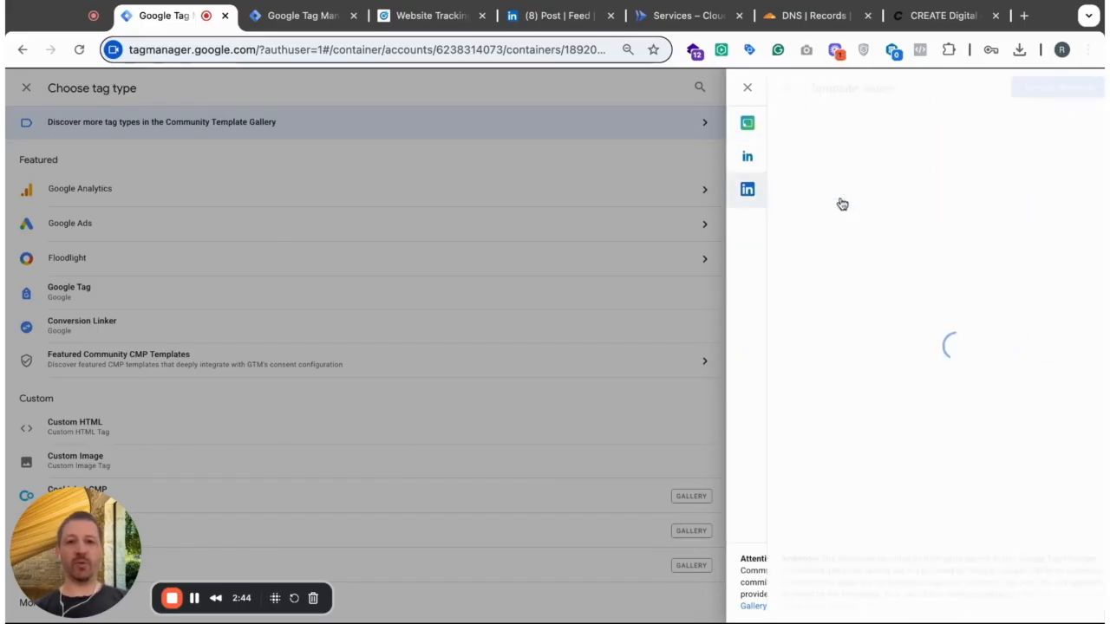
{"action": "left_click", "coordinate": [1028, 90]}
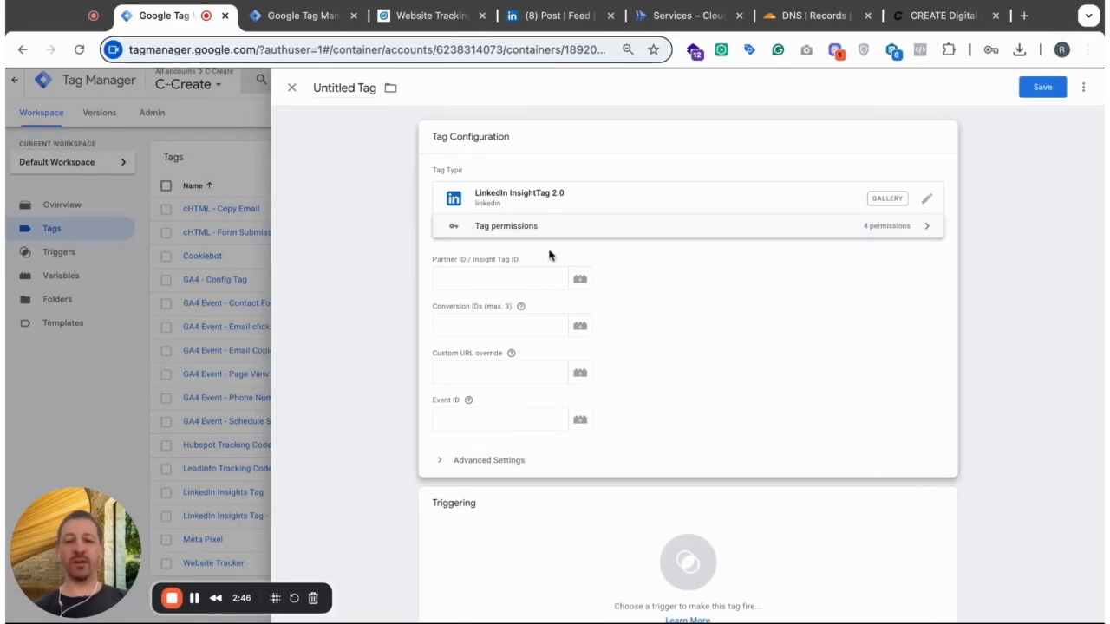
- Name the tag "NEW - LinkedIn Insight Tag" and reopen its configuration for editing
{"action": "left_click", "coordinate": [485, 281]}
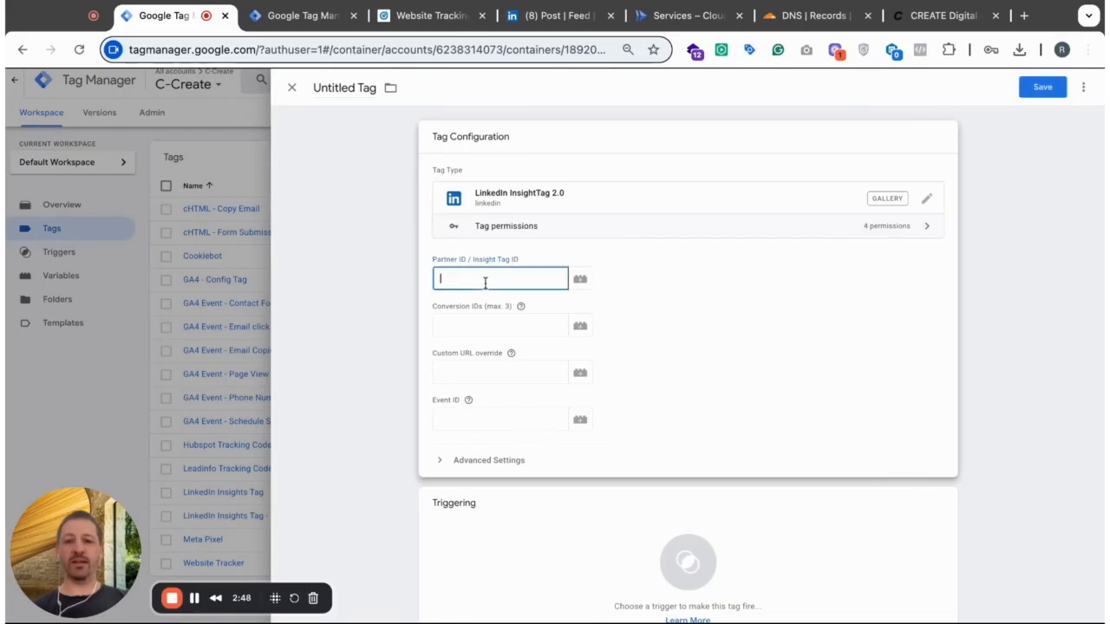
{"action": "left_click", "coordinate": [339, 89]}
{"action": "type", "text": "New"}
{"action": "key", "text": "BackSpace"}
{"action": "key", "text": "BackSpace"}
{"action": "type", "text": "EW "}
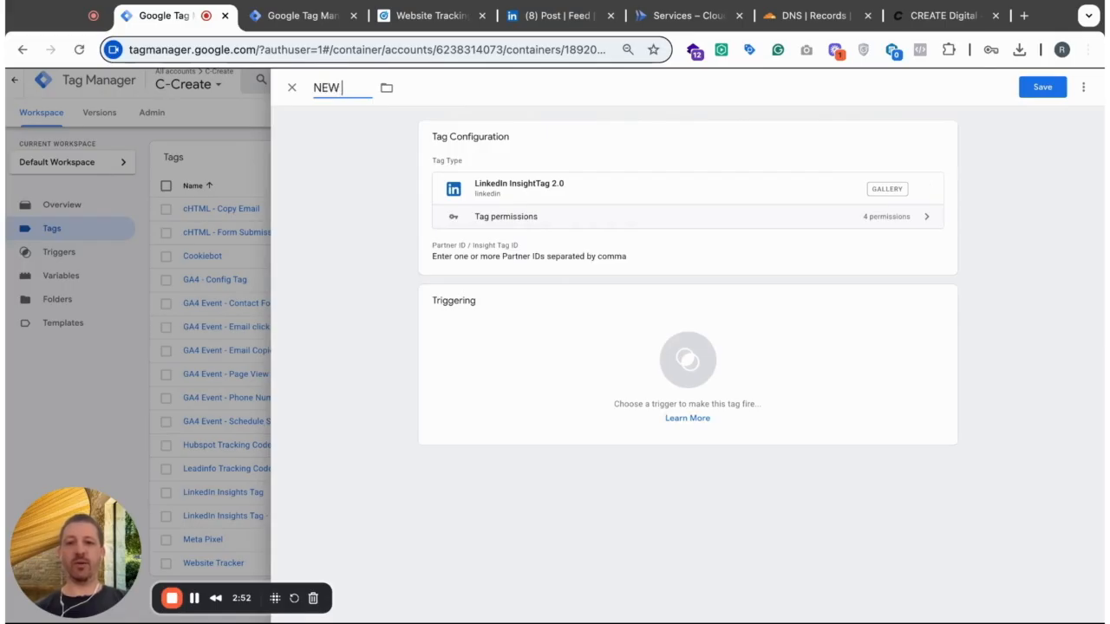
{"action": "type", "text": "-"}
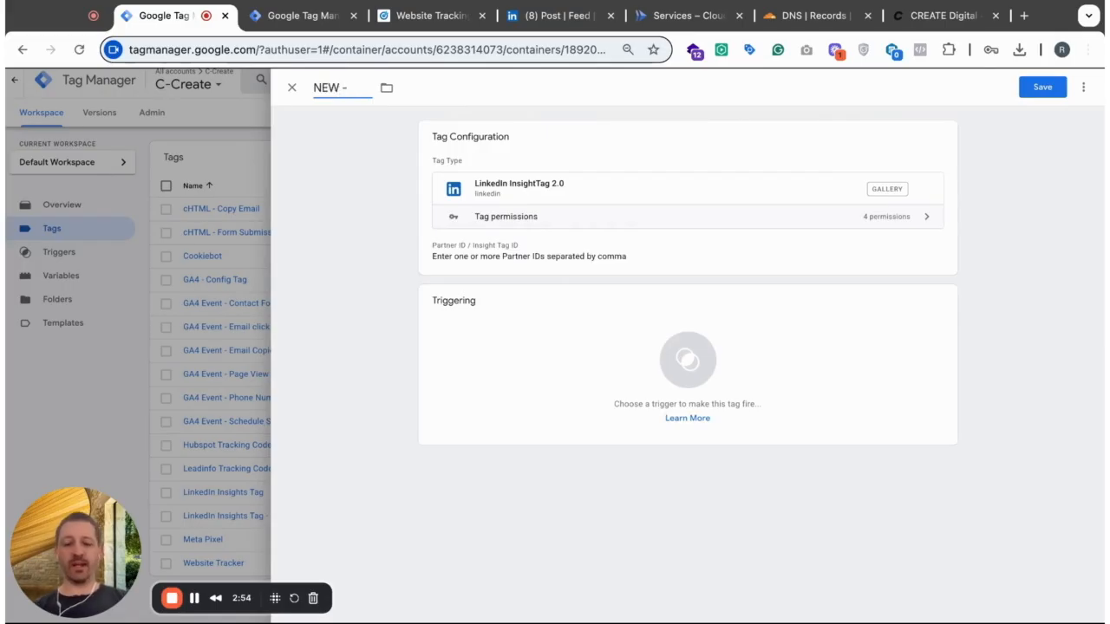
{"action": "type", "text": " Linked"}
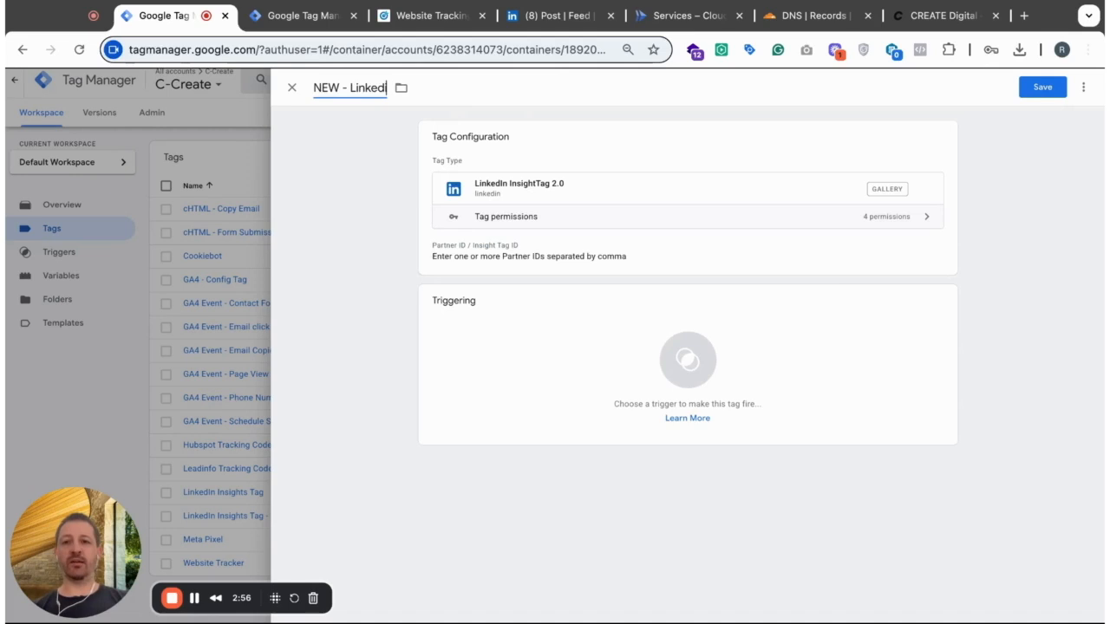
{"action": "type", "text": "In Insight Tag"}
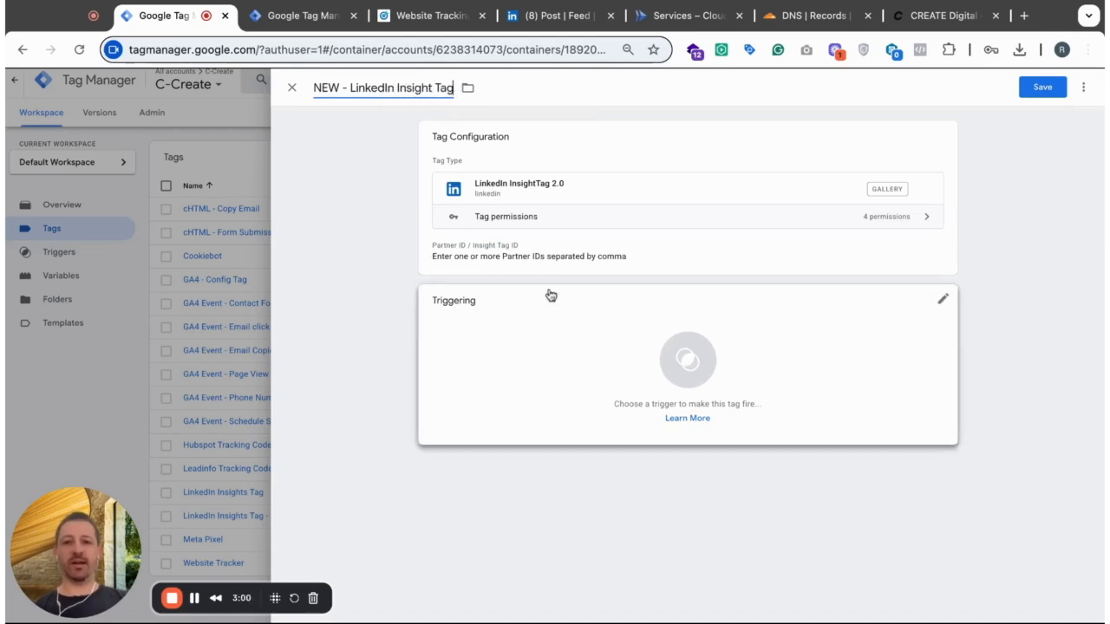
{"action": "left_click", "coordinate": [607, 258]}
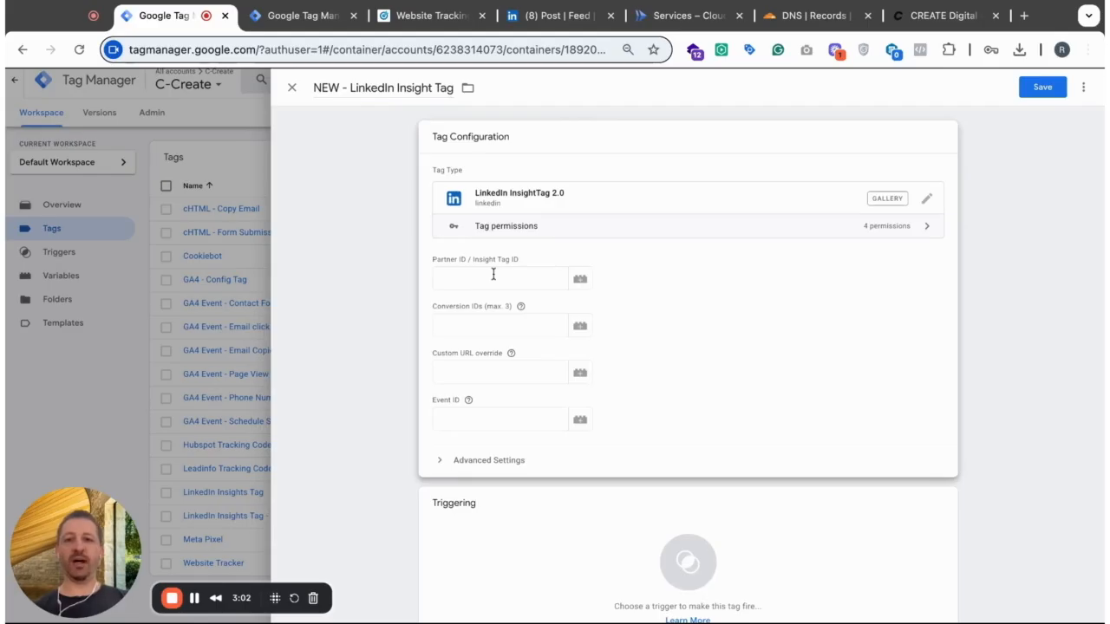
- Switch to LinkedIn Campaign Manager and start creating an Insight Tag conversion under Conversion tracking
{"action": "left_click", "coordinate": [195, 598]}
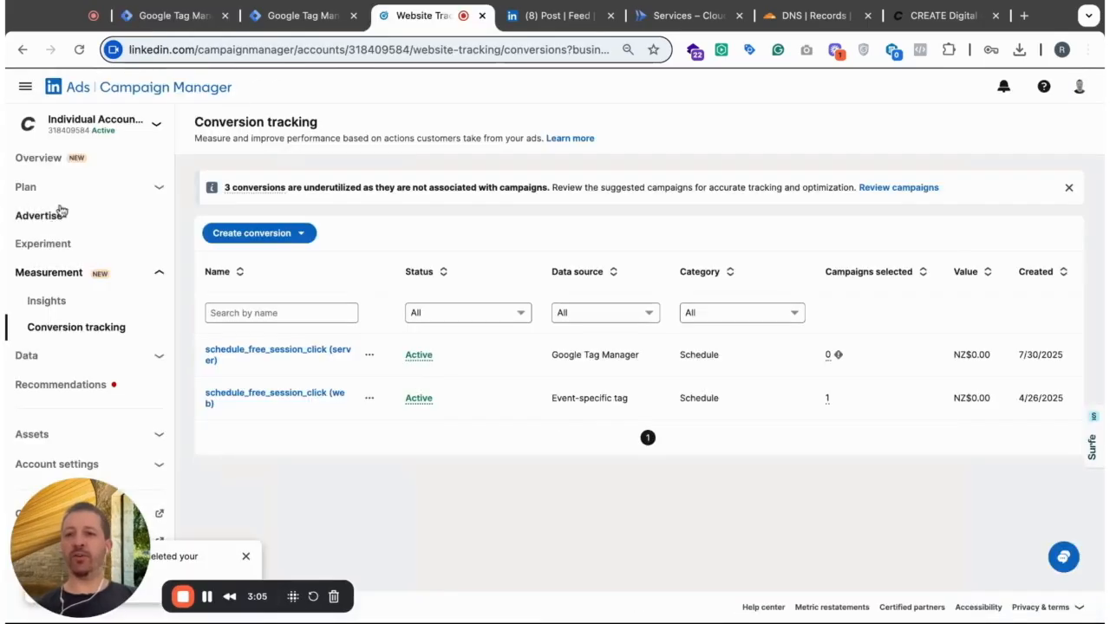
{"action": "left_click", "coordinate": [51, 161]}
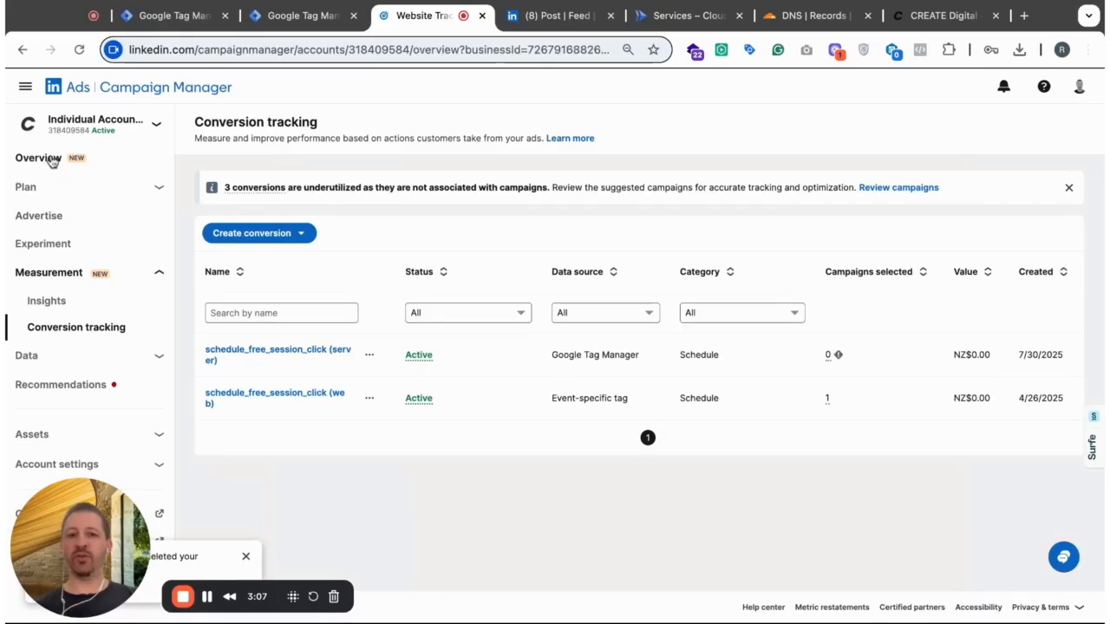
{"action": "left_click", "coordinate": [53, 333]}
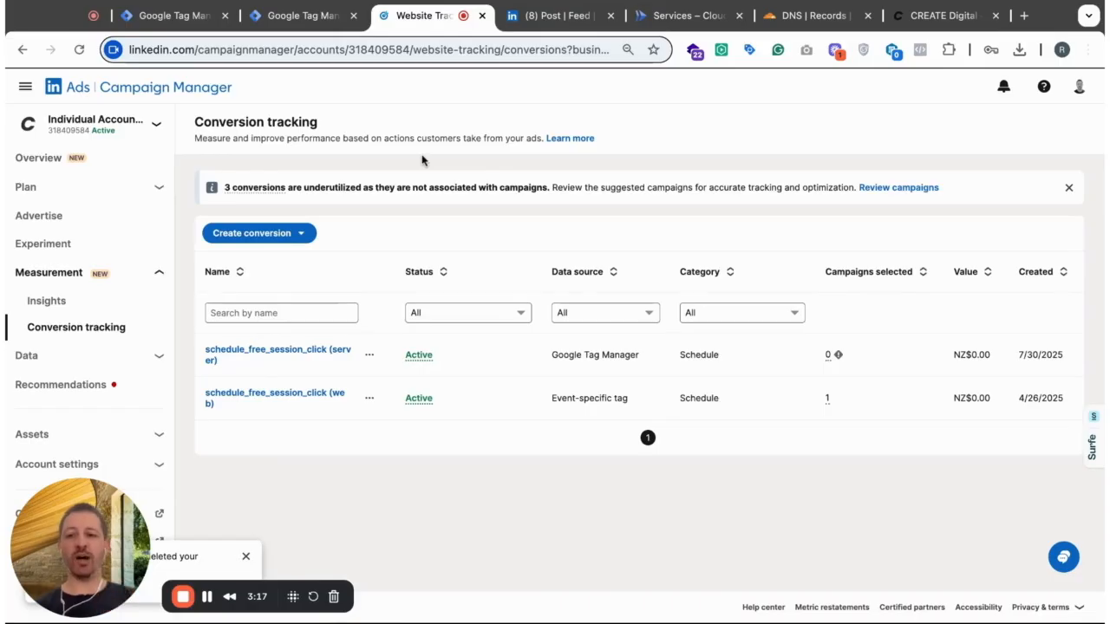
{"action": "left_click", "coordinate": [293, 240]}
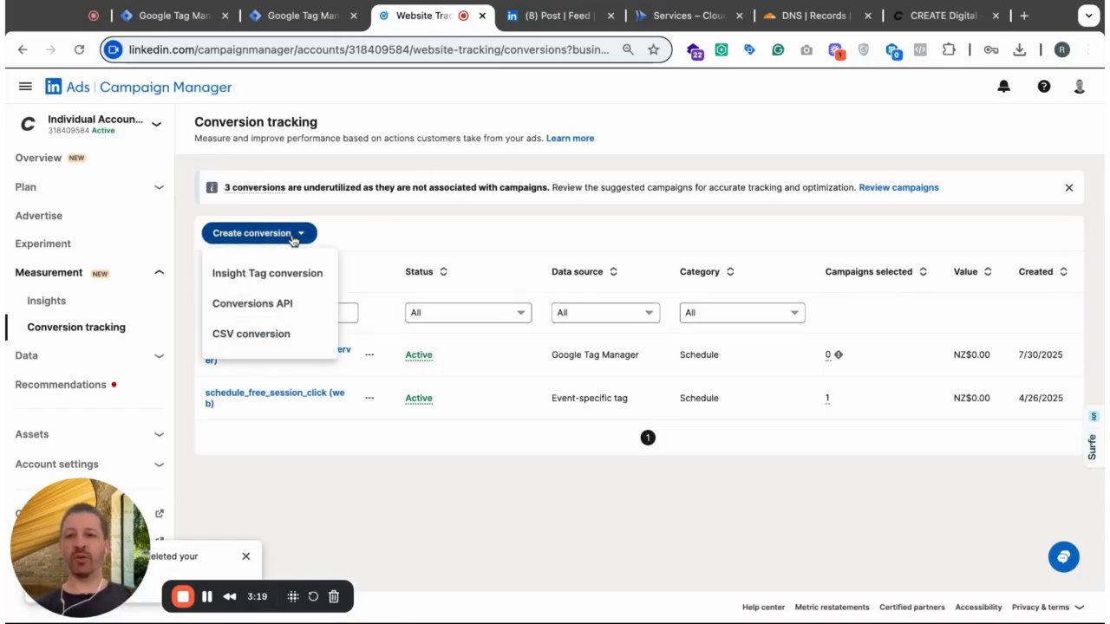
{"action": "left_click", "coordinate": [269, 276]}
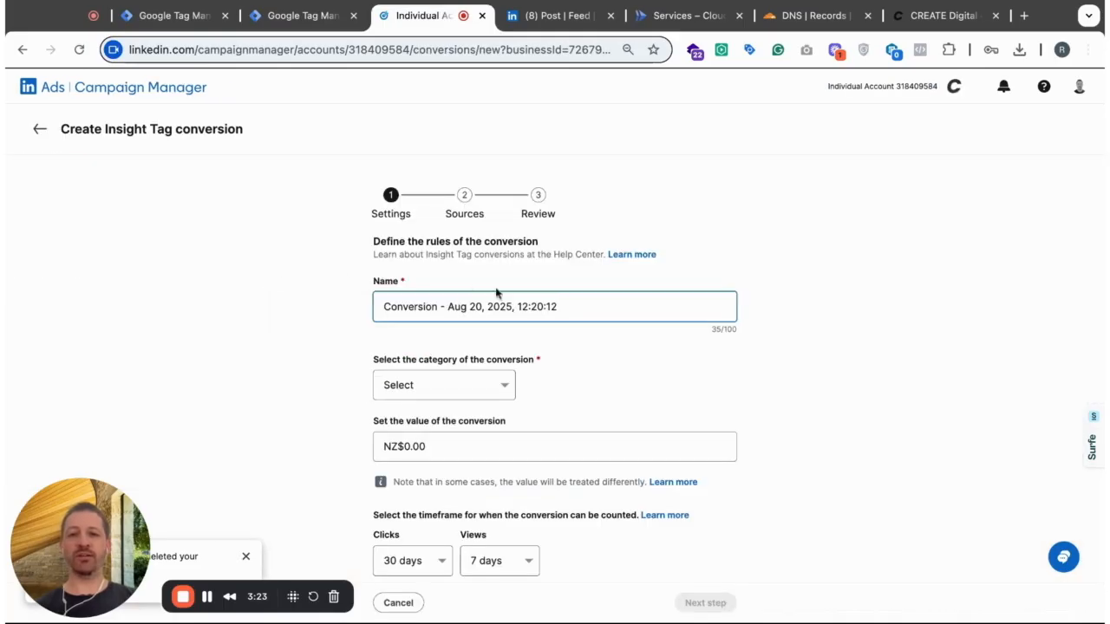
- Name the conversion "Schedule Session Click (web)" and set its category to Schedule
{"action": "triple_click", "coordinate": [605, 313]}
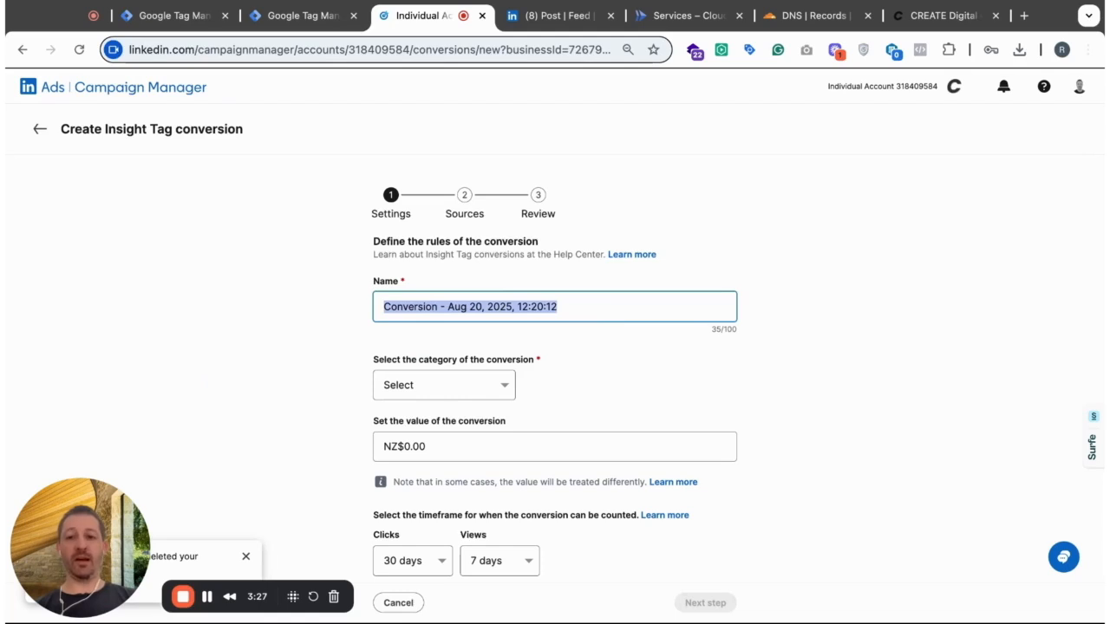
{"action": "type", "text": "Schedule Session Click (web"}
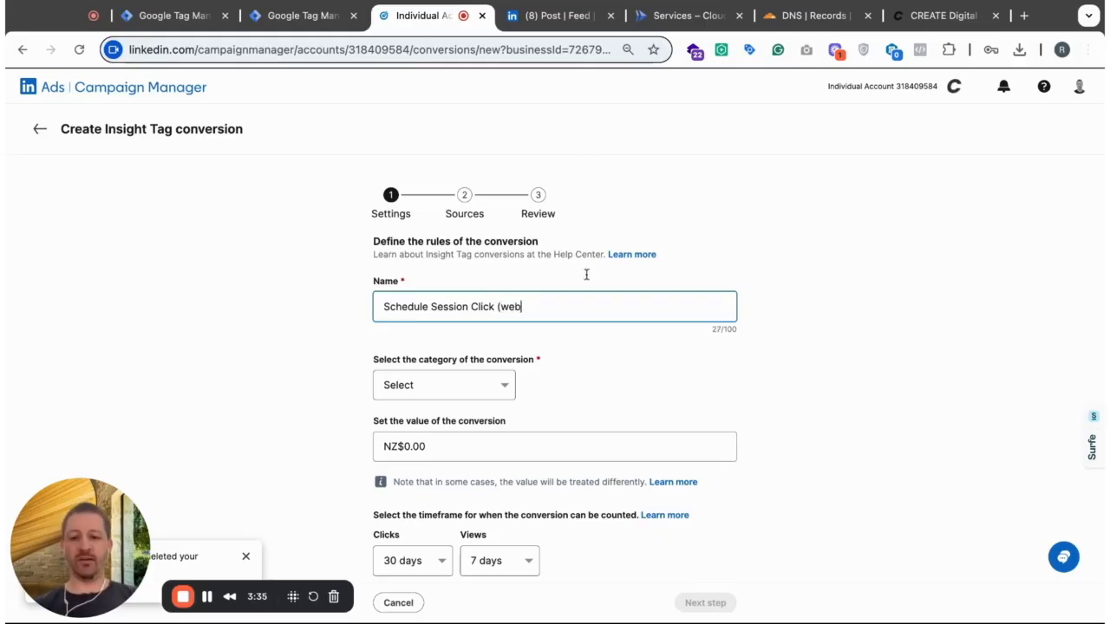
{"action": "scroll", "coordinate": [694, 382], "scroll_direction": "down", "scroll_amount": 2}
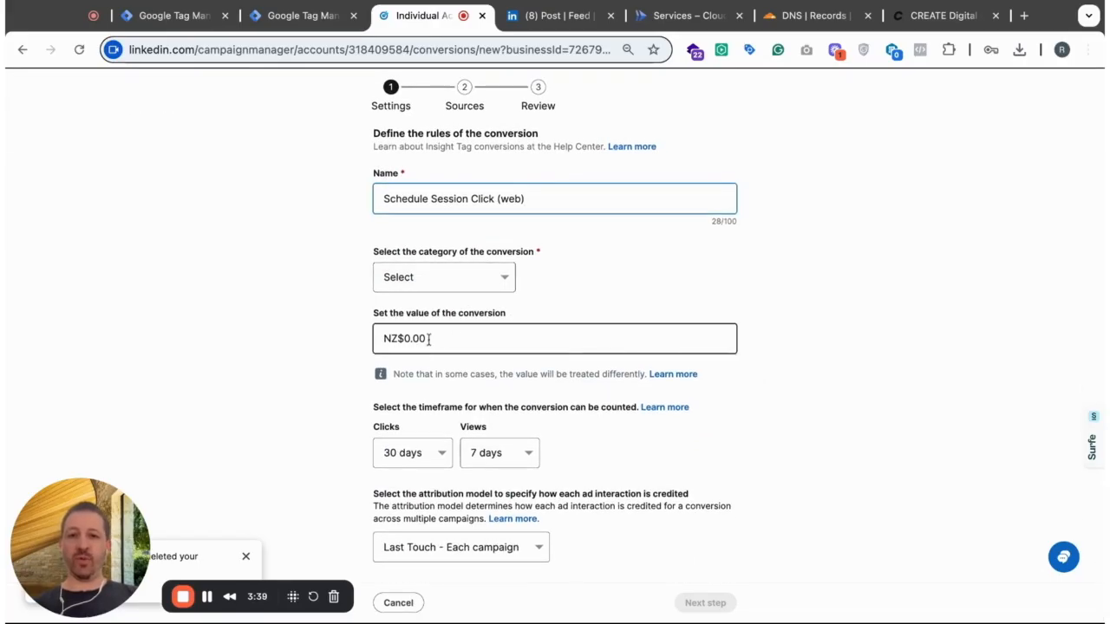
{"action": "left_click", "coordinate": [478, 279]}
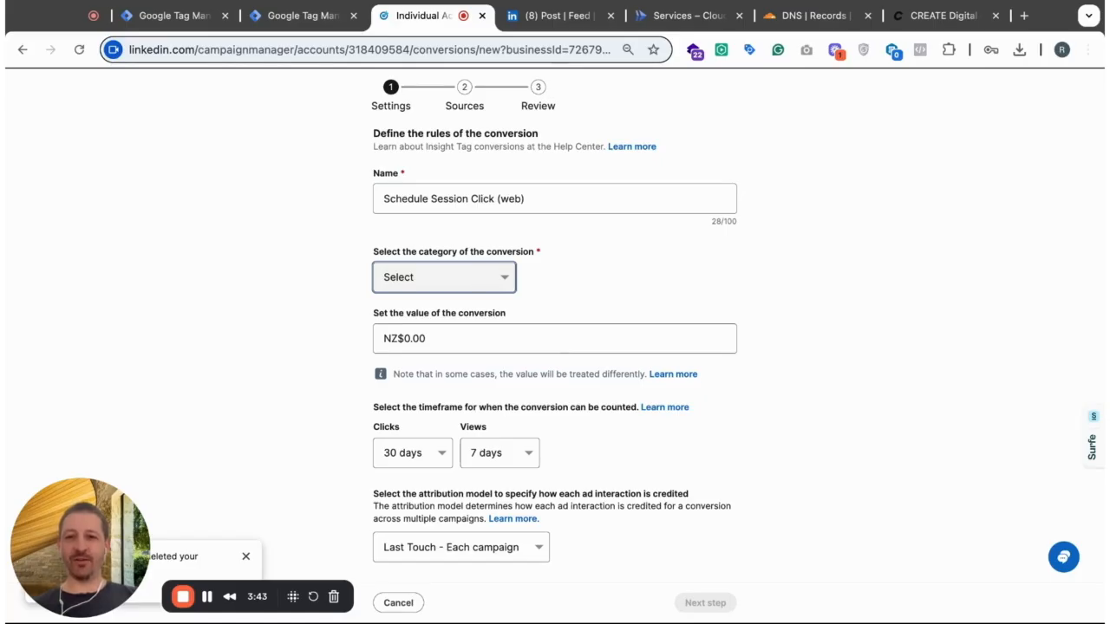
{"action": "left_click", "coordinate": [555, 291]}
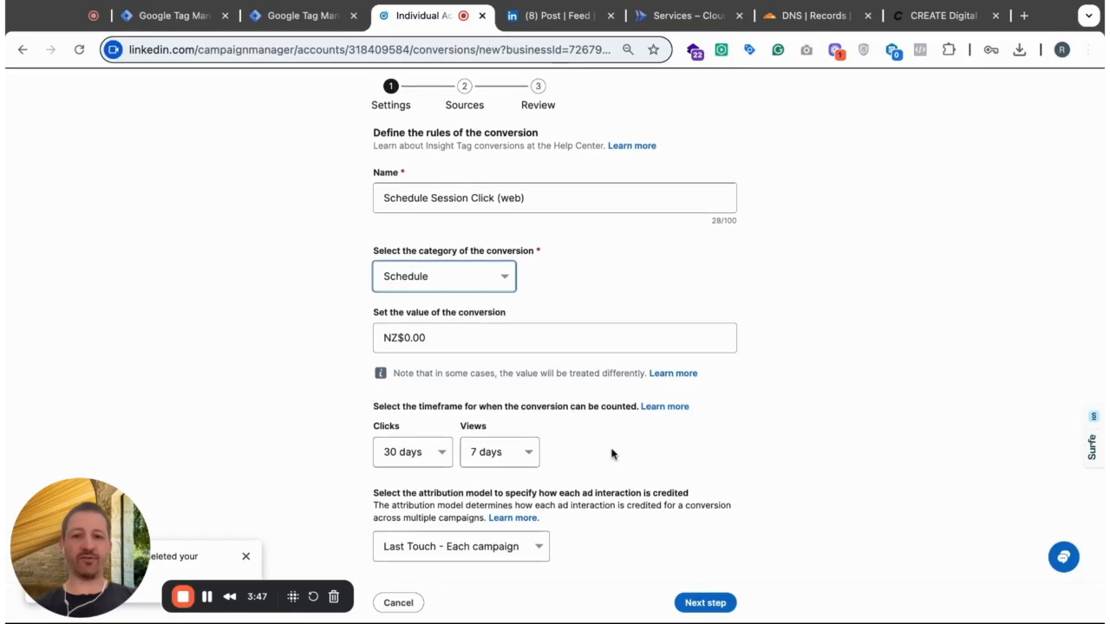
- Set the conversion's view timeframe to 1 day and continue to the Sources stage
{"action": "left_click", "coordinate": [537, 460]}
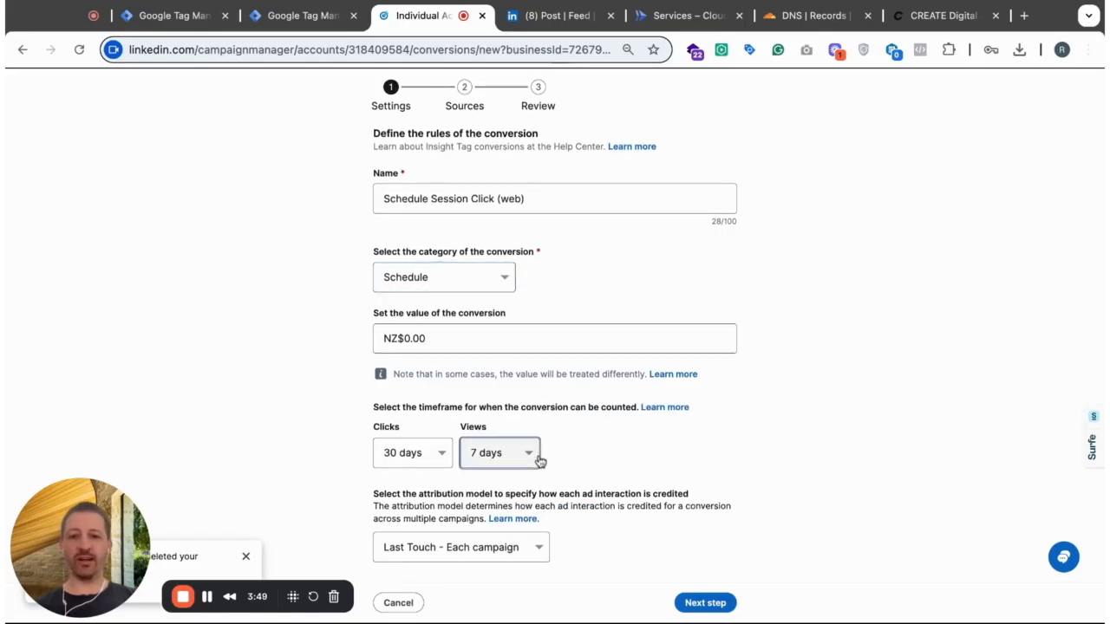
{"action": "left_click", "coordinate": [525, 437]}
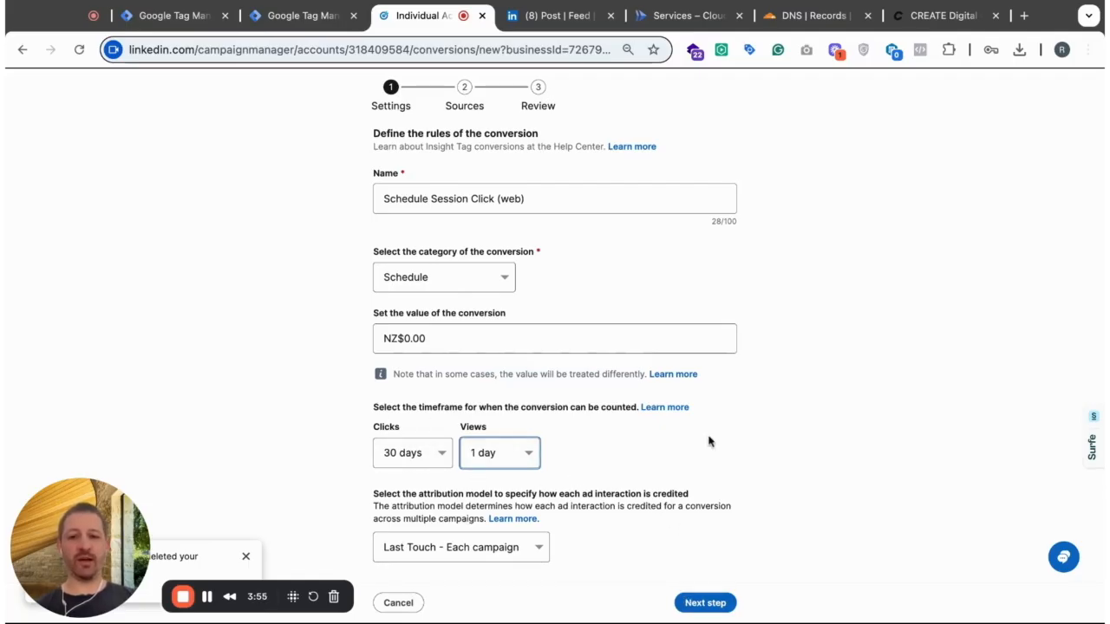
{"action": "left_click", "coordinate": [706, 602]}
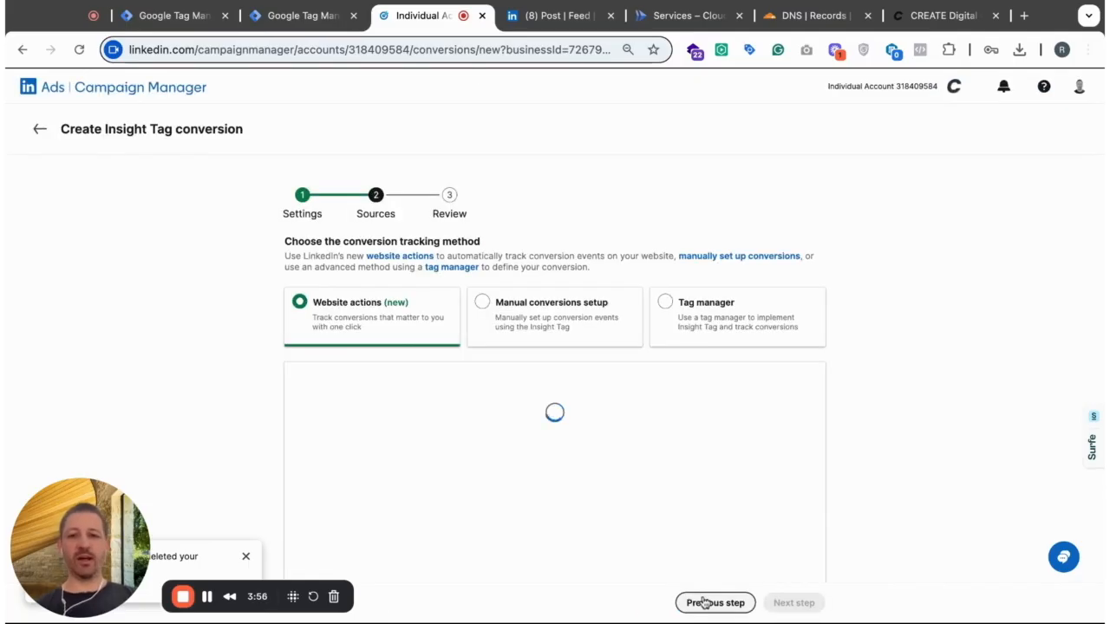
- Choose Tag manager as the conversion tracking method and copy the Partner ID (Insight Tag ID)
{"action": "left_click", "coordinate": [666, 302]}
{"action": "scroll", "coordinate": [911, 430], "scroll_direction": "down", "scroll_amount": 4}
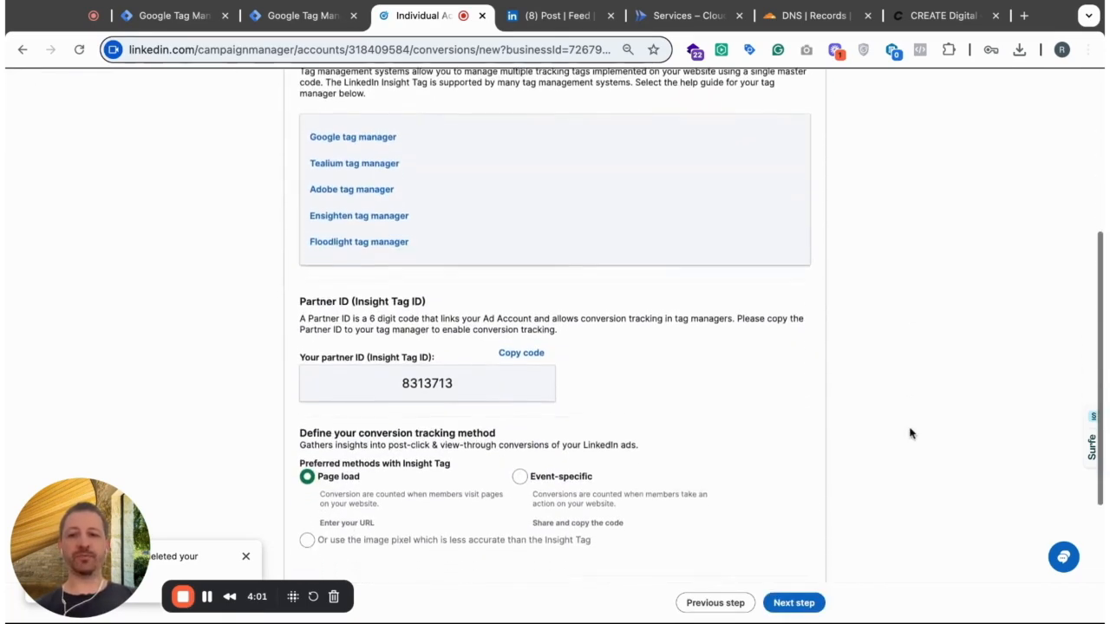
{"action": "left_click", "coordinate": [524, 355]}
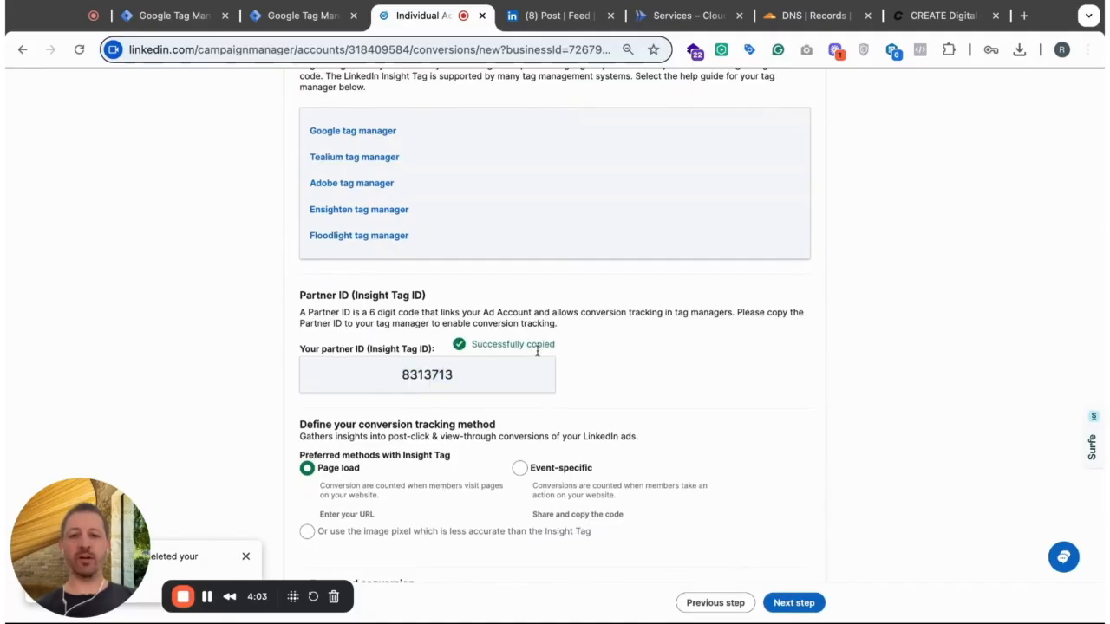
{"action": "scroll", "coordinate": [538, 351], "scroll_direction": "down", "scroll_amount": 3}
{"action": "scroll", "coordinate": [485, 225], "scroll_direction": "up", "scroll_amount": 2}
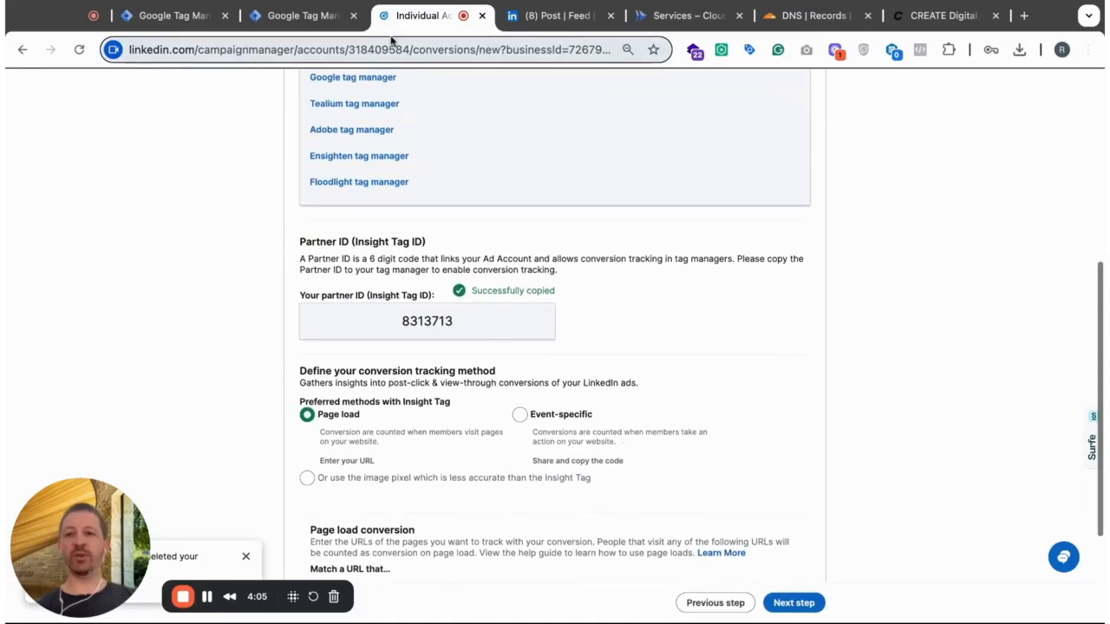
- Switch to Google Tag Manager and open the variable choices for the LinkedIn Insight Tag's Partner ID
{"action": "left_click", "coordinate": [171, 16]}
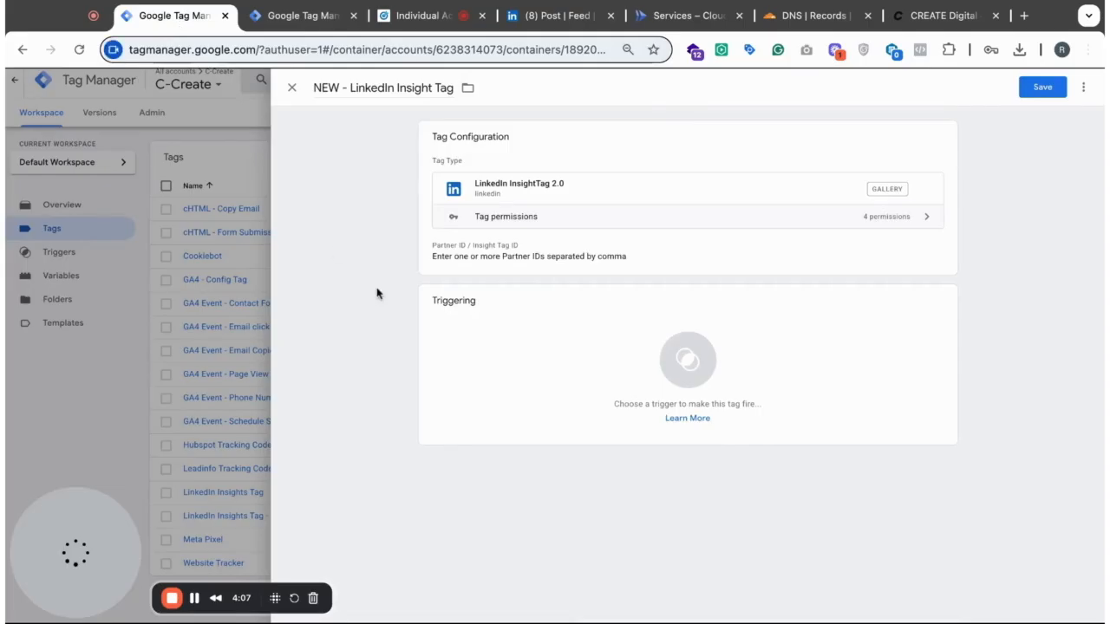
{"action": "left_click", "coordinate": [560, 258]}
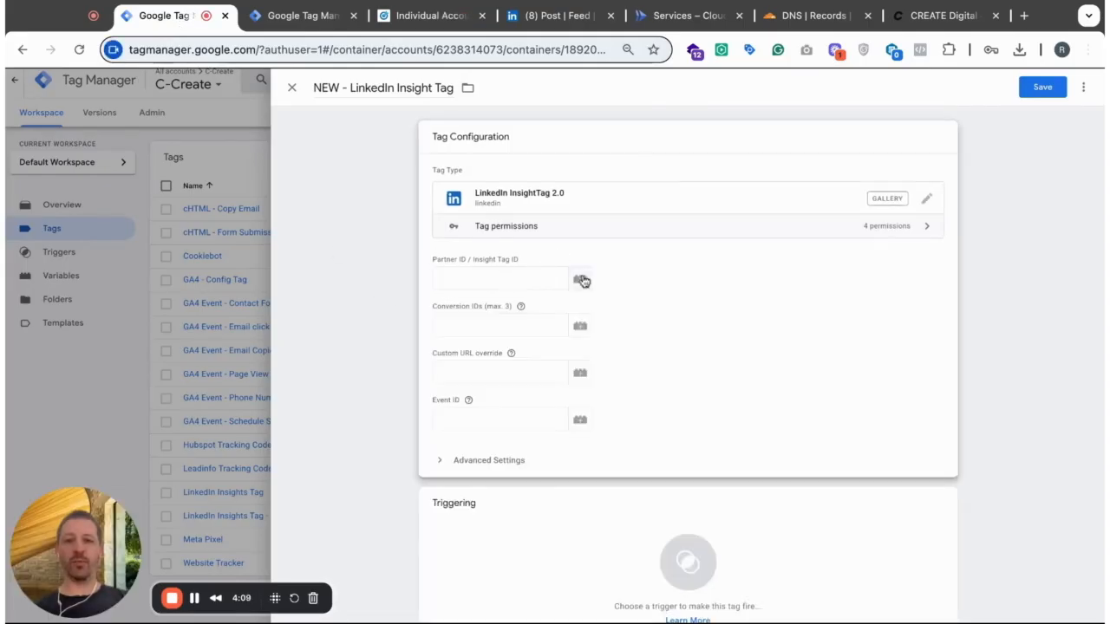
{"action": "left_click", "coordinate": [580, 279]}
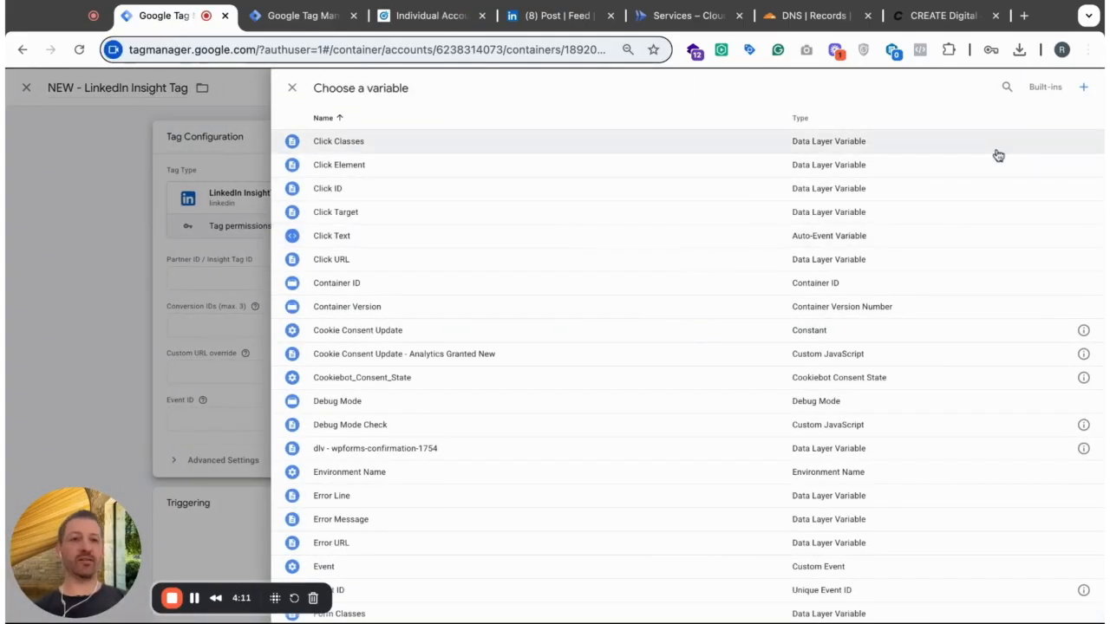
{"action": "left_click", "coordinate": [1084, 90]}
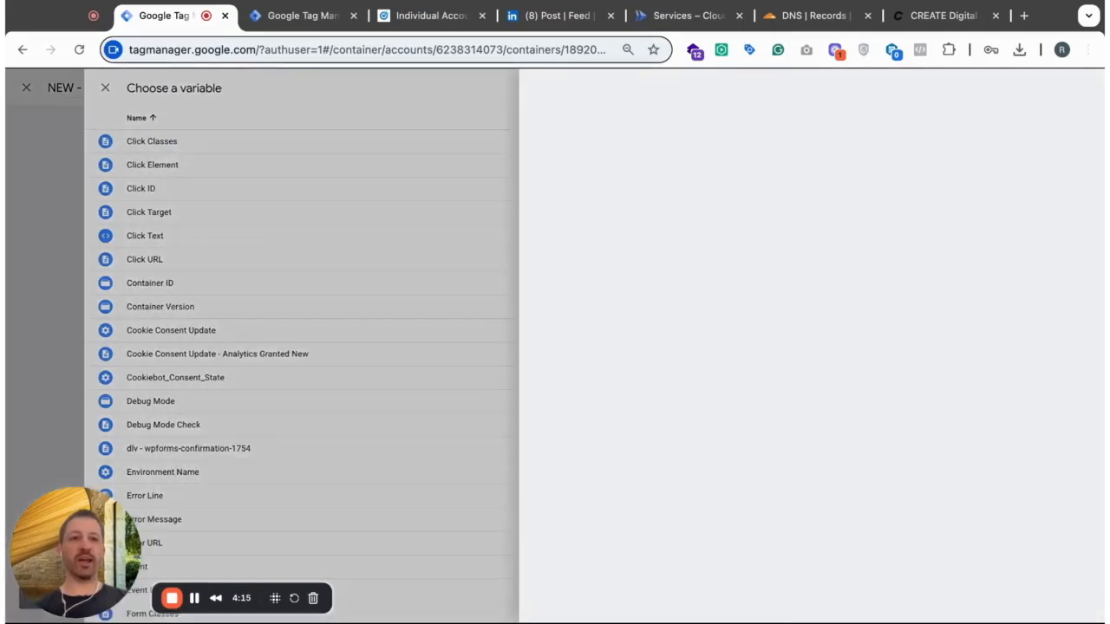
{"action": "left_click", "coordinate": [567, 206]}
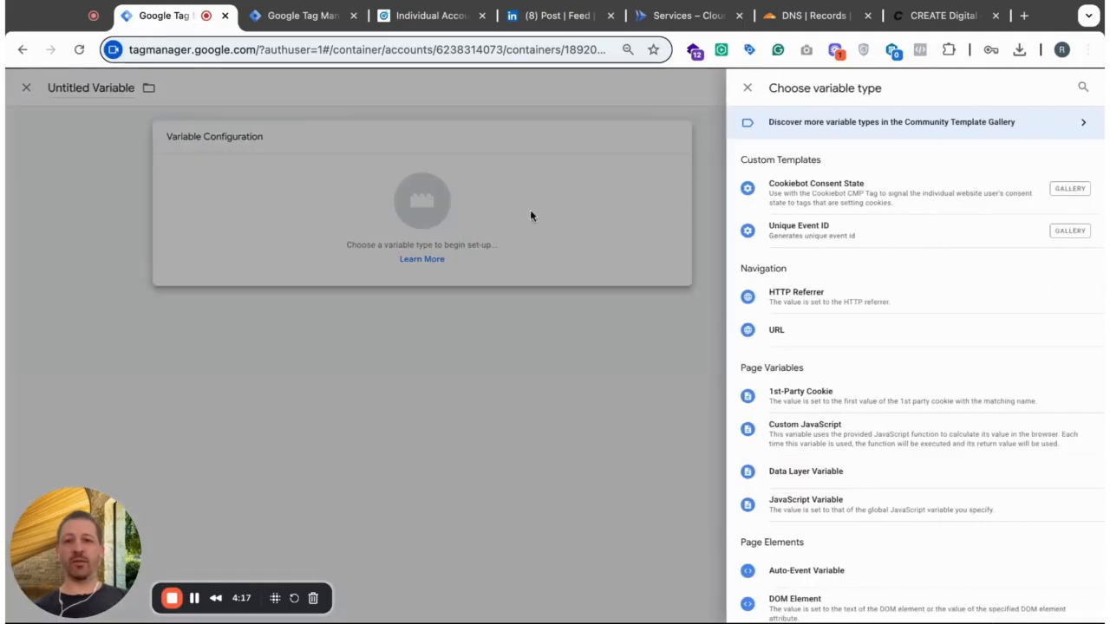
{"action": "scroll", "coordinate": [926, 372], "scroll_direction": "down", "scroll_amount": 5}
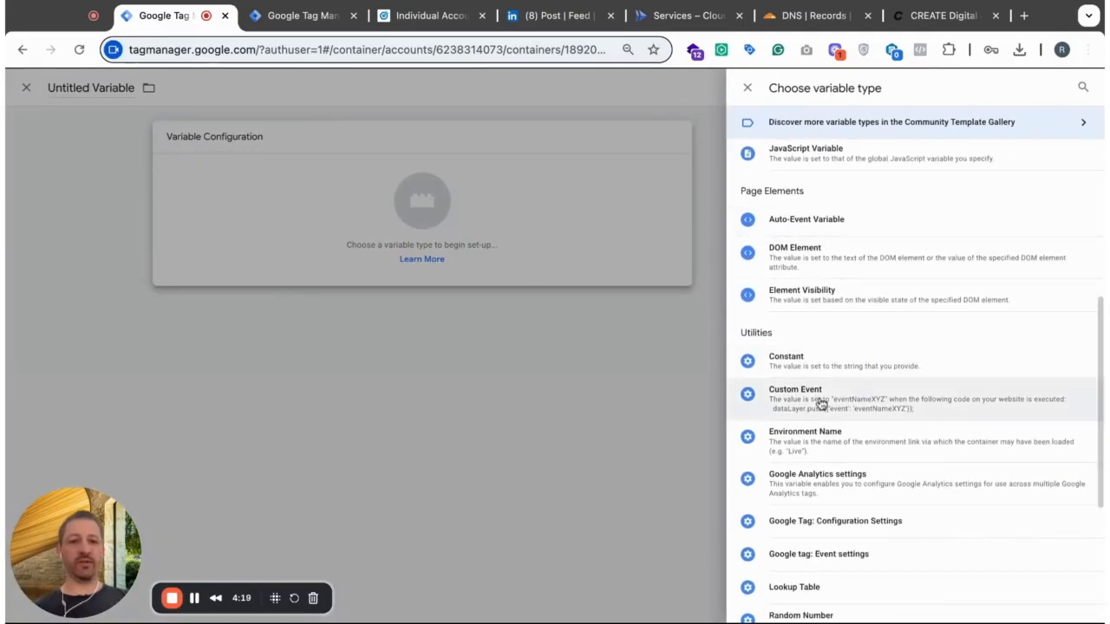
{"action": "left_click", "coordinate": [815, 359]}
{"action": "left_click", "coordinate": [506, 253]}
{"action": "key", "text": "ctrl+v"}
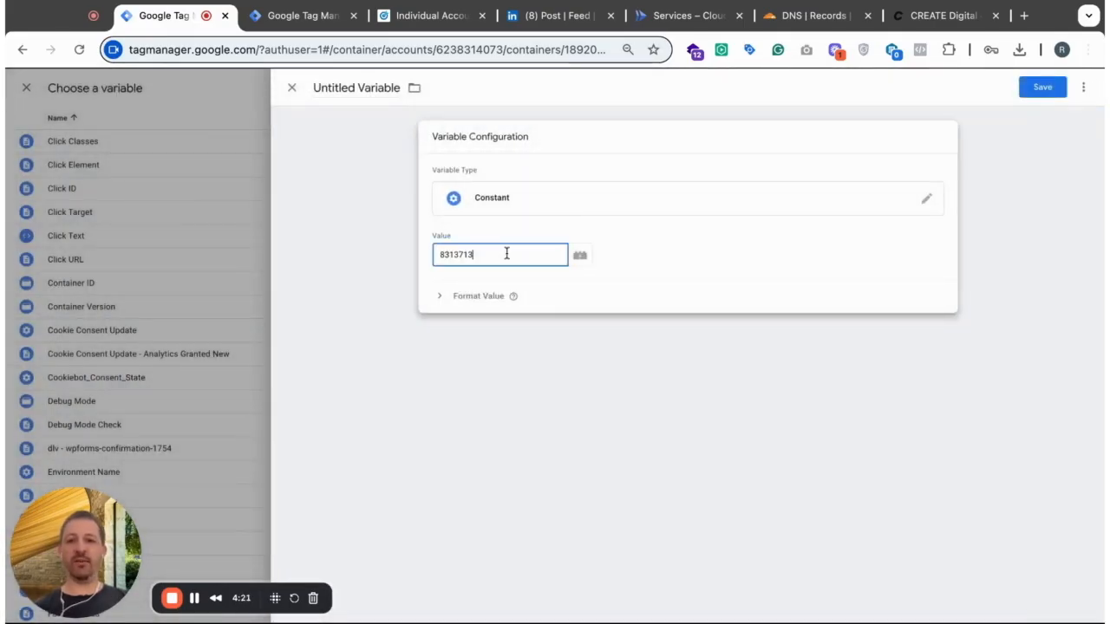
{"action": "left_click", "coordinate": [353, 86]}
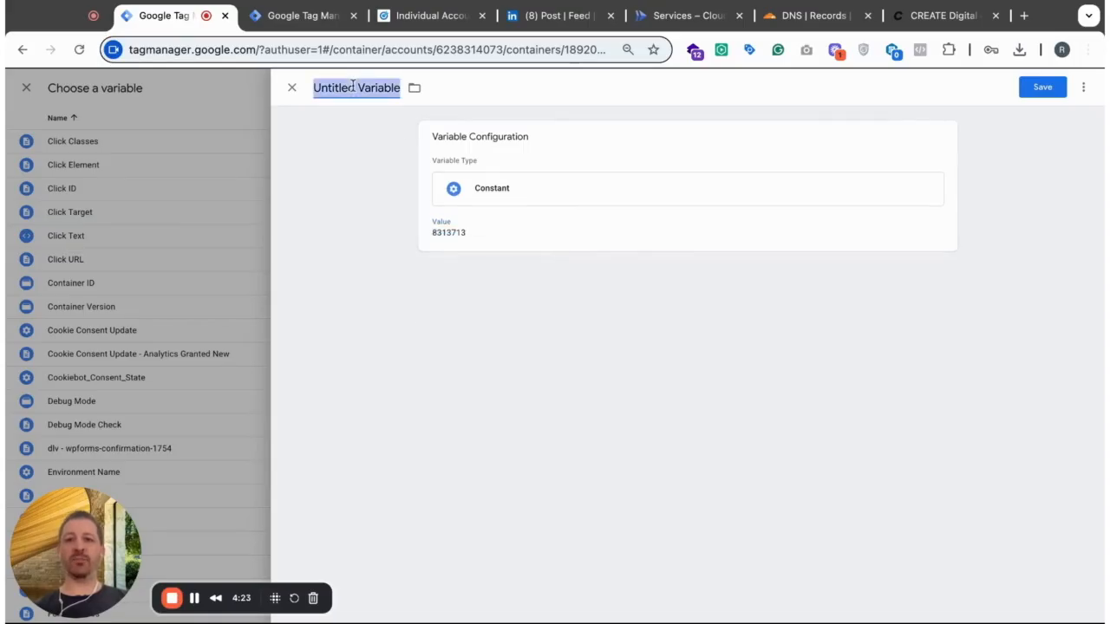
{"action": "left_click", "coordinate": [292, 88]}
{"action": "left_click", "coordinate": [621, 237]}
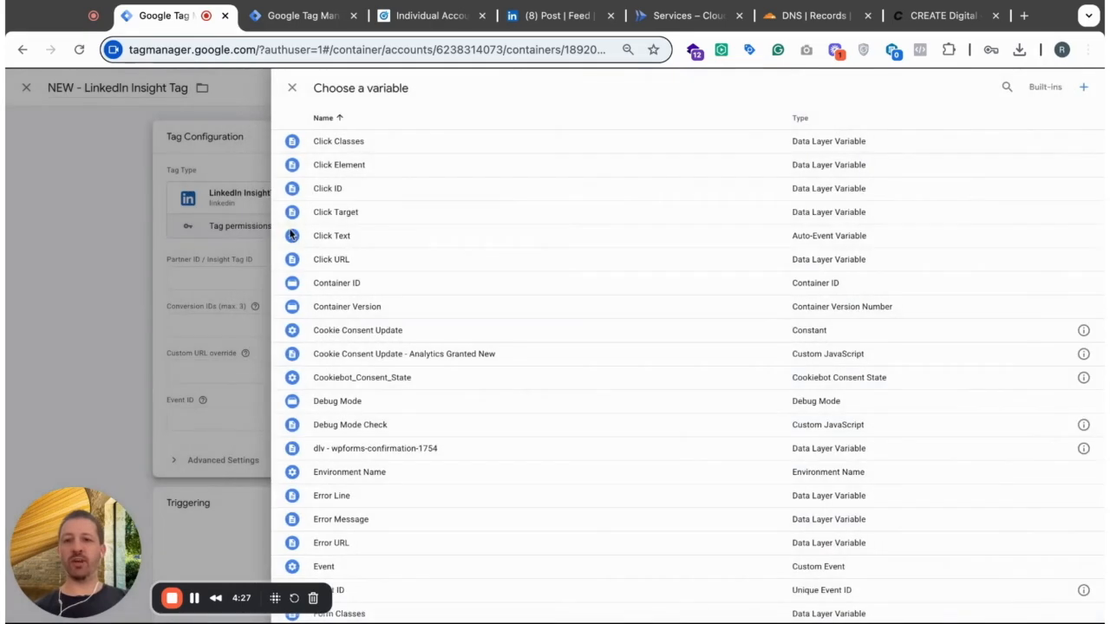
- Set the tag's Partner ID / Insight Tag ID to the existing LinkedIn Partner ID variable
{"action": "scroll", "coordinate": [419, 443], "scroll_direction": "down", "scroll_amount": 5}
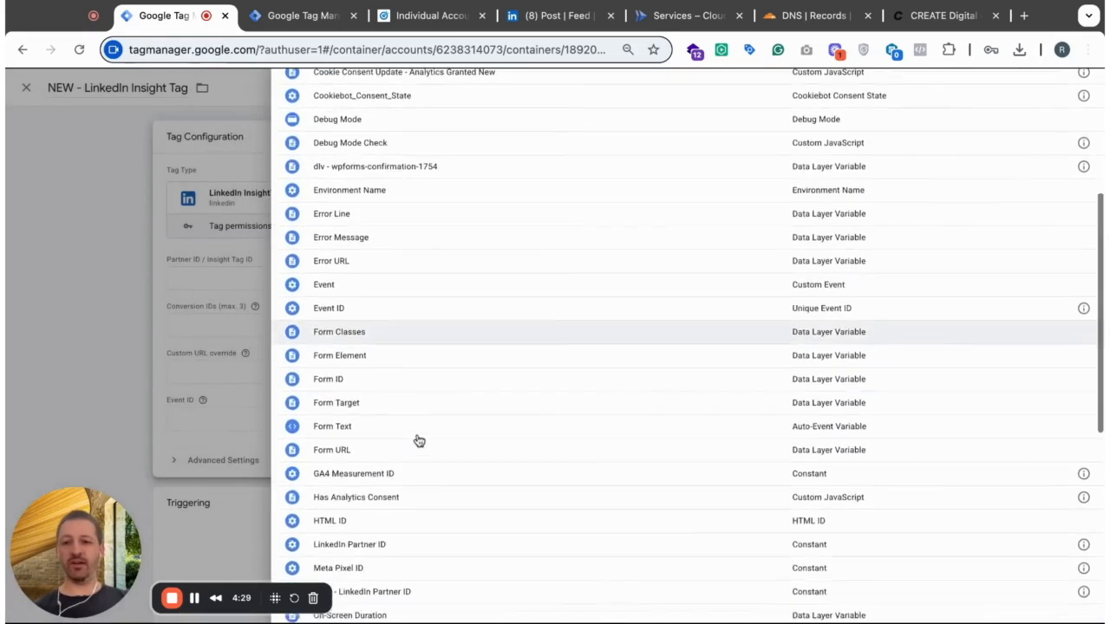
{"action": "left_click", "coordinate": [377, 414]}
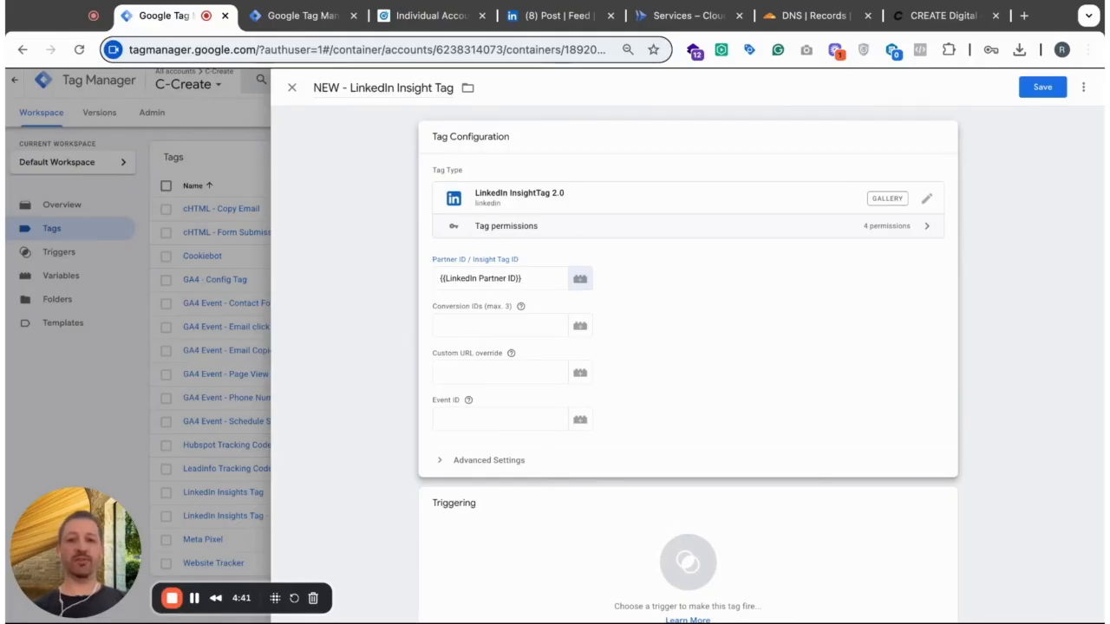
{"action": "left_click_drag", "start_coordinate": [357, 88], "coordinate": [468, 89]}
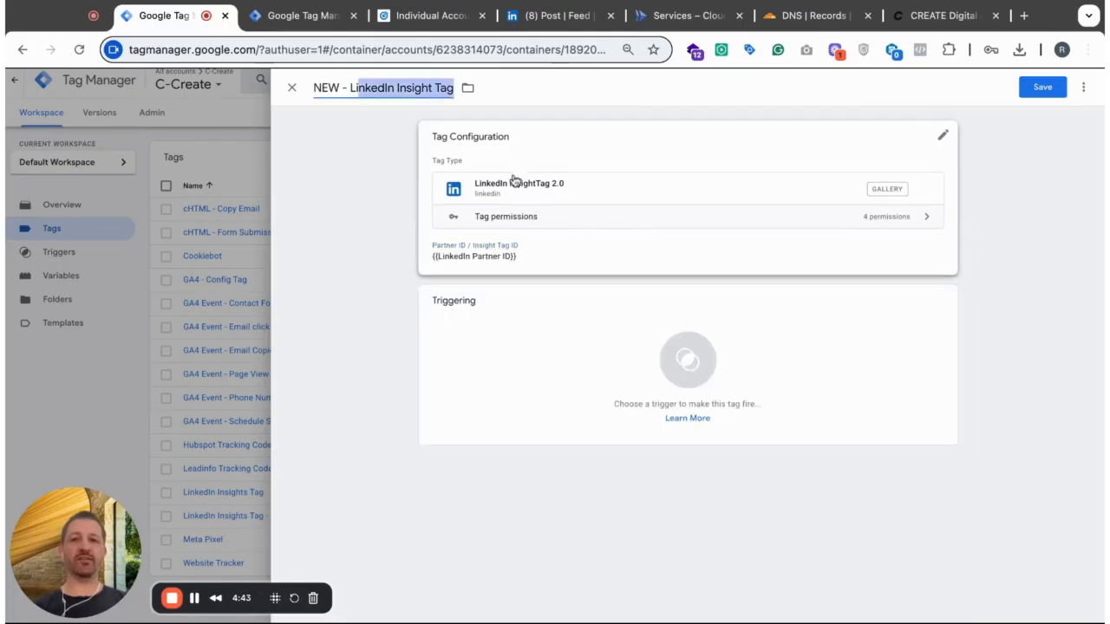
- In the tag's advanced consent settings, require additional consent for the tag to fire and add a required consent entry
{"action": "left_click", "coordinate": [602, 255]}
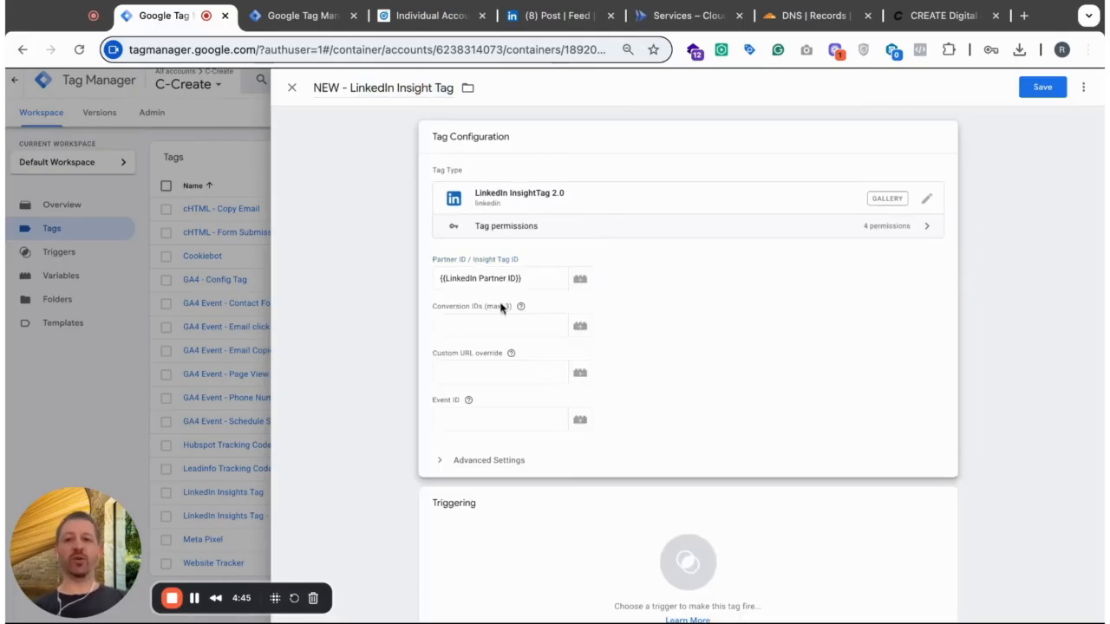
{"action": "mouse_move", "coordinate": [471, 401]}
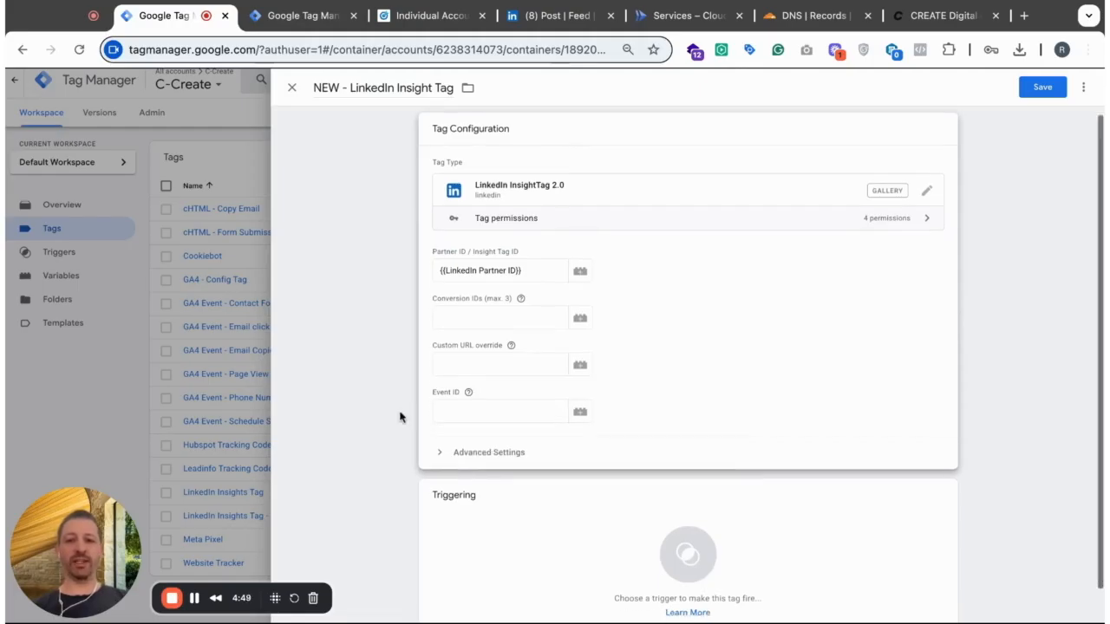
{"action": "scroll", "coordinate": [408, 412], "scroll_direction": "down", "scroll_amount": 1}
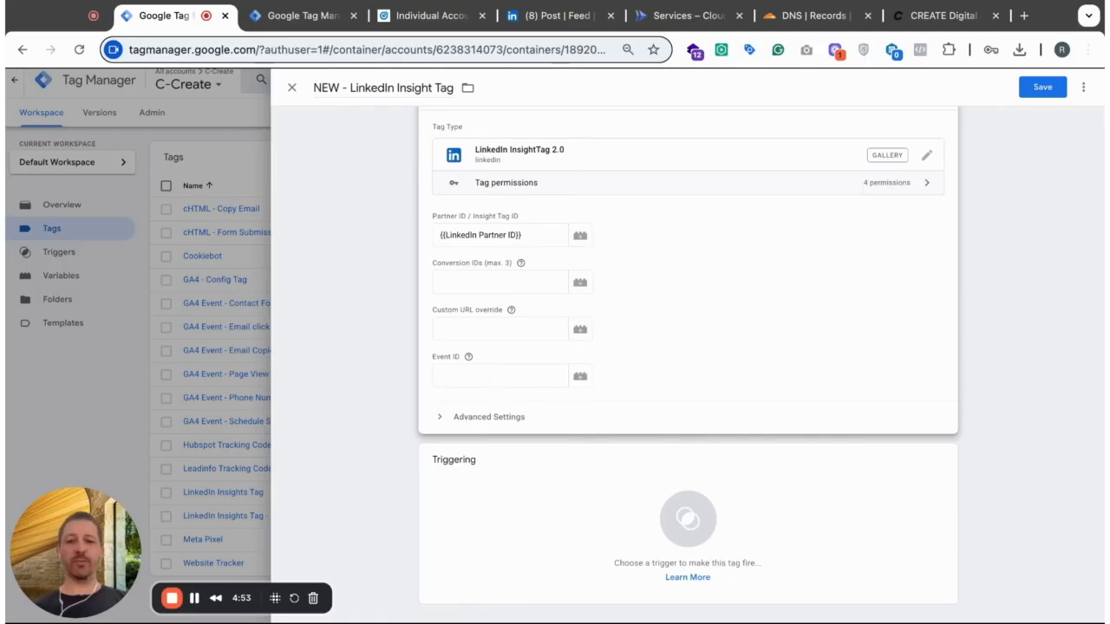
{"action": "left_click", "coordinate": [444, 415]}
{"action": "scroll", "coordinate": [710, 465], "scroll_direction": "down", "scroll_amount": 3}
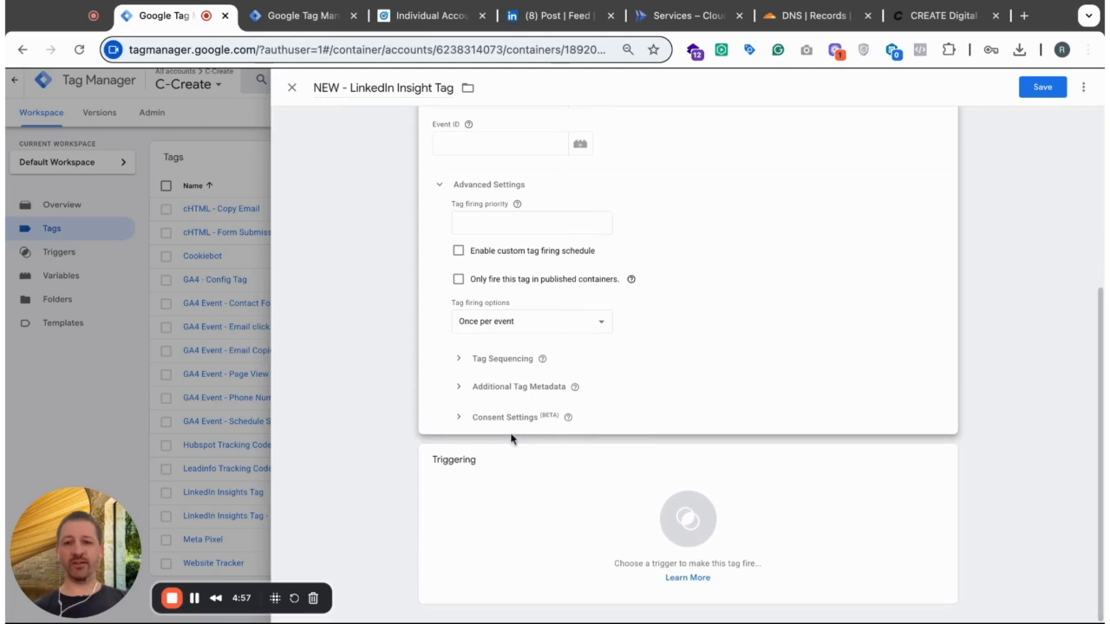
{"action": "left_click", "coordinate": [458, 417]}
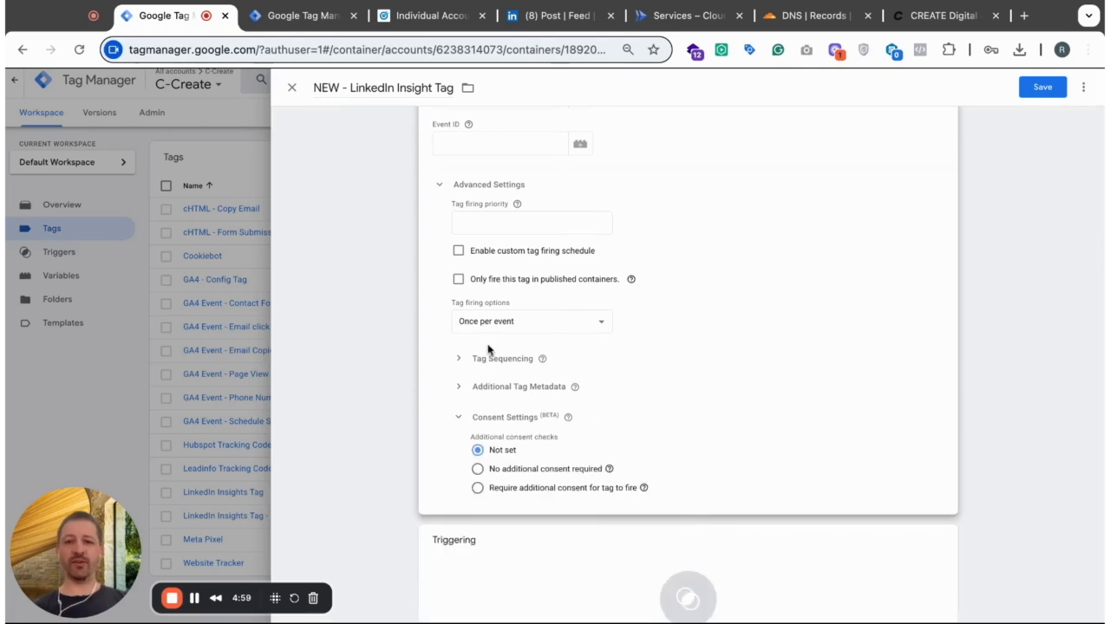
{"action": "left_click", "coordinate": [478, 489]}
{"action": "scroll", "coordinate": [554, 408], "scroll_direction": "down", "scroll_amount": 2}
{"action": "left_click", "coordinate": [552, 398]}
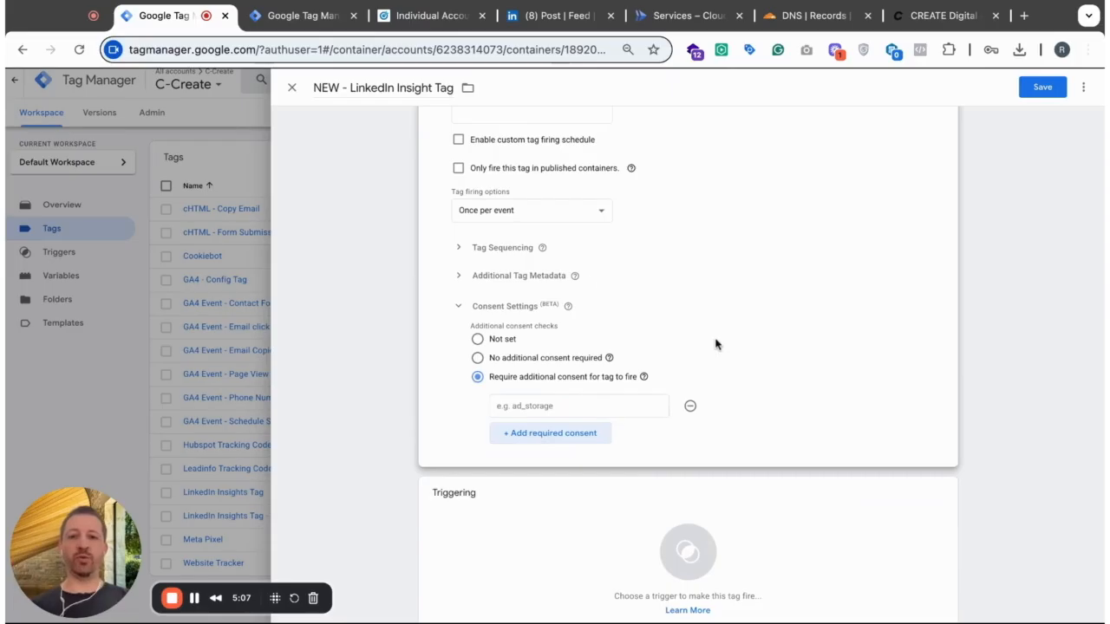
- Set the tag's required consent type to ad_storage
{"action": "scroll", "coordinate": [800, 273], "scroll_direction": "up", "scroll_amount": 5}
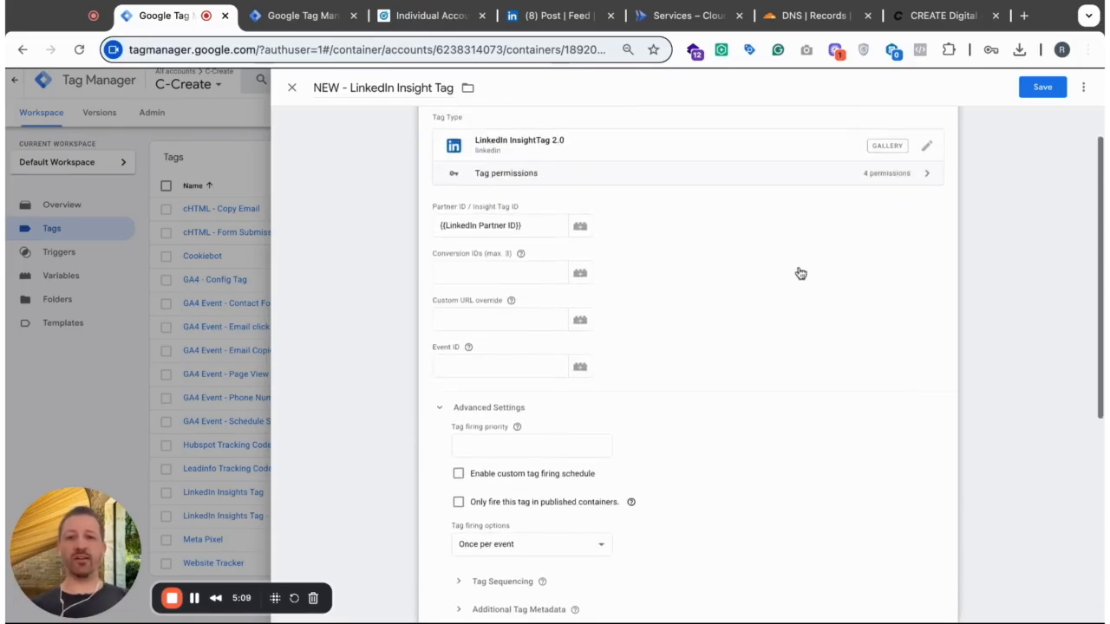
{"action": "scroll", "coordinate": [801, 273], "scroll_direction": "down", "scroll_amount": 4}
{"action": "mouse_move", "coordinate": [568, 355]}
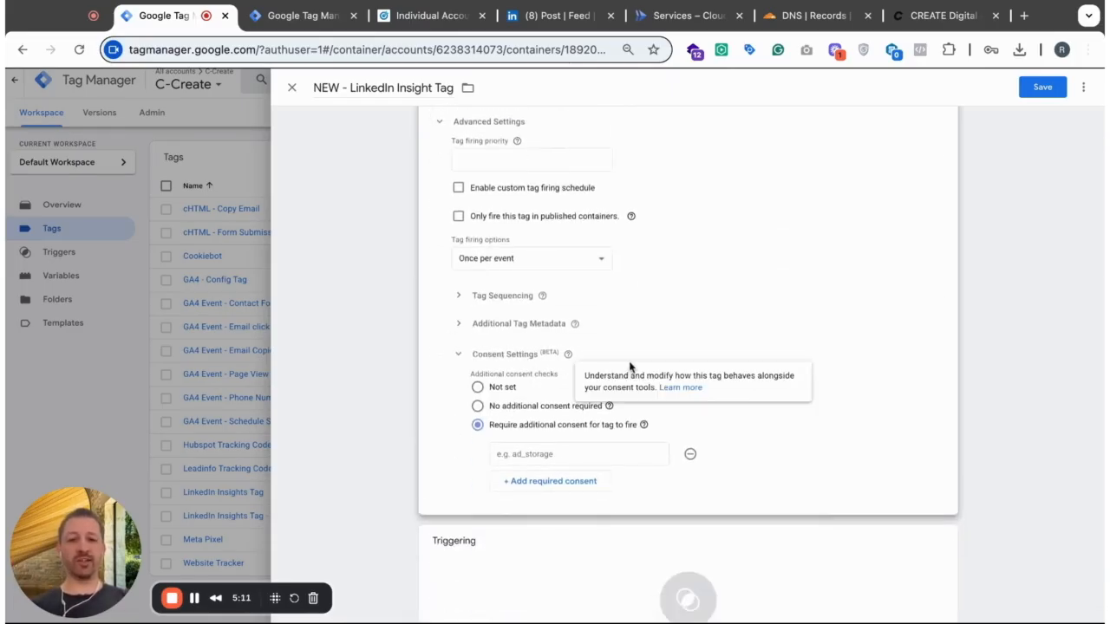
{"action": "left_click", "coordinate": [552, 454]}
{"action": "type", "text": "anal"}
{"action": "key", "text": "BackSpace"}
{"action": "key", "text": "BackSpace"}
{"action": "key", "text": "BackSpace"}
{"action": "type", "text": "d"}
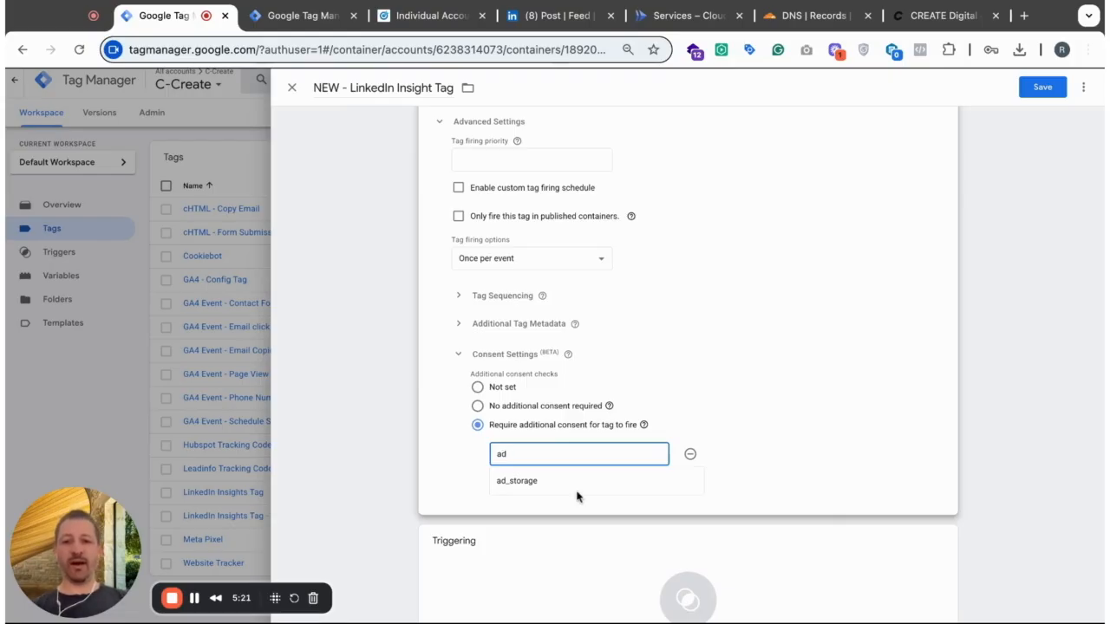
{"action": "left_click", "coordinate": [551, 482]}
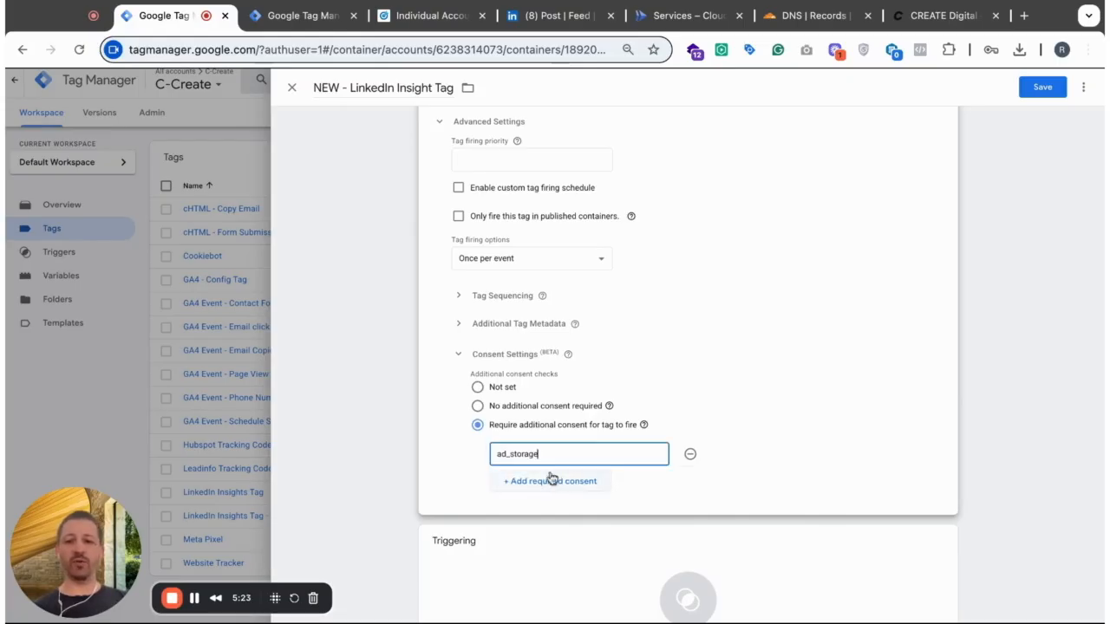
- Add Cookie Consent Update as the tag's firing trigger and save the tag
{"action": "scroll", "coordinate": [757, 443], "scroll_direction": "down", "scroll_amount": 2}
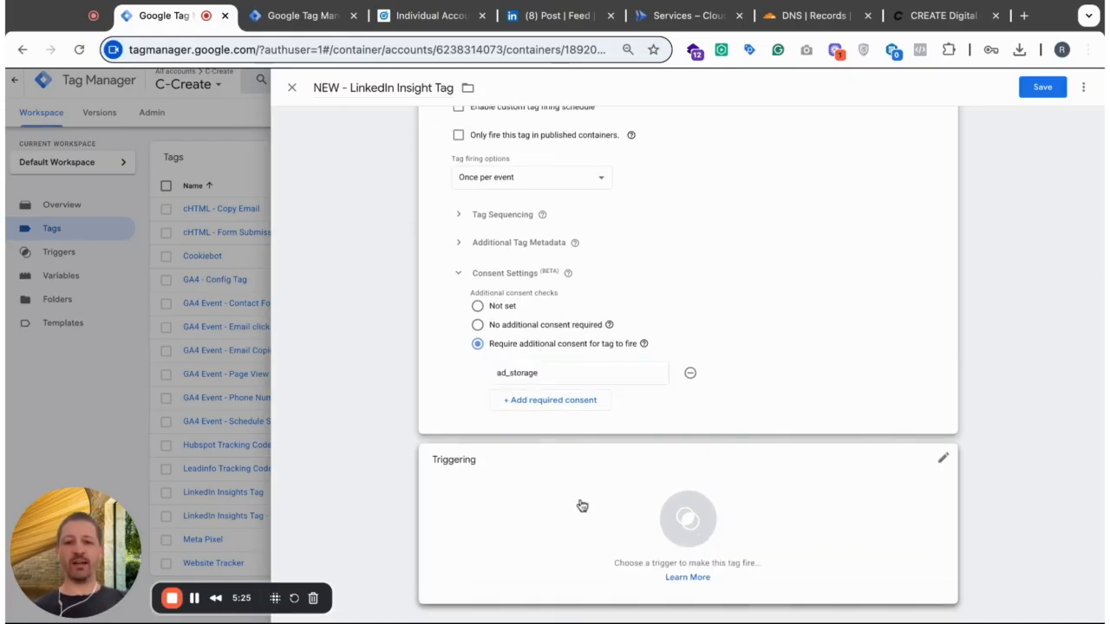
{"action": "left_click", "coordinate": [581, 506]}
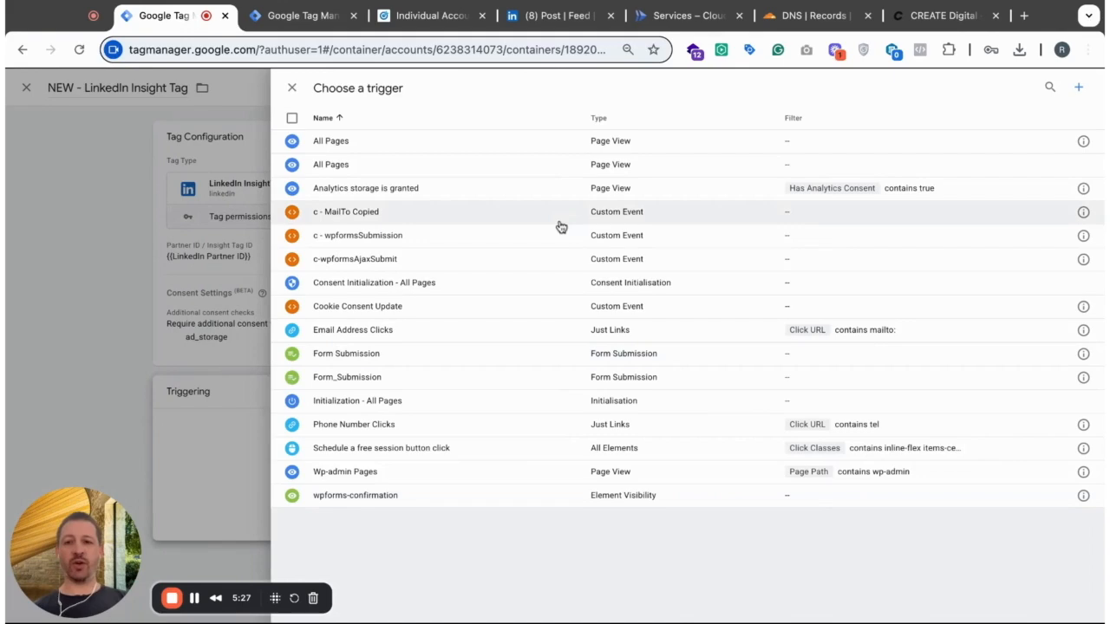
{"action": "left_click", "coordinate": [433, 309]}
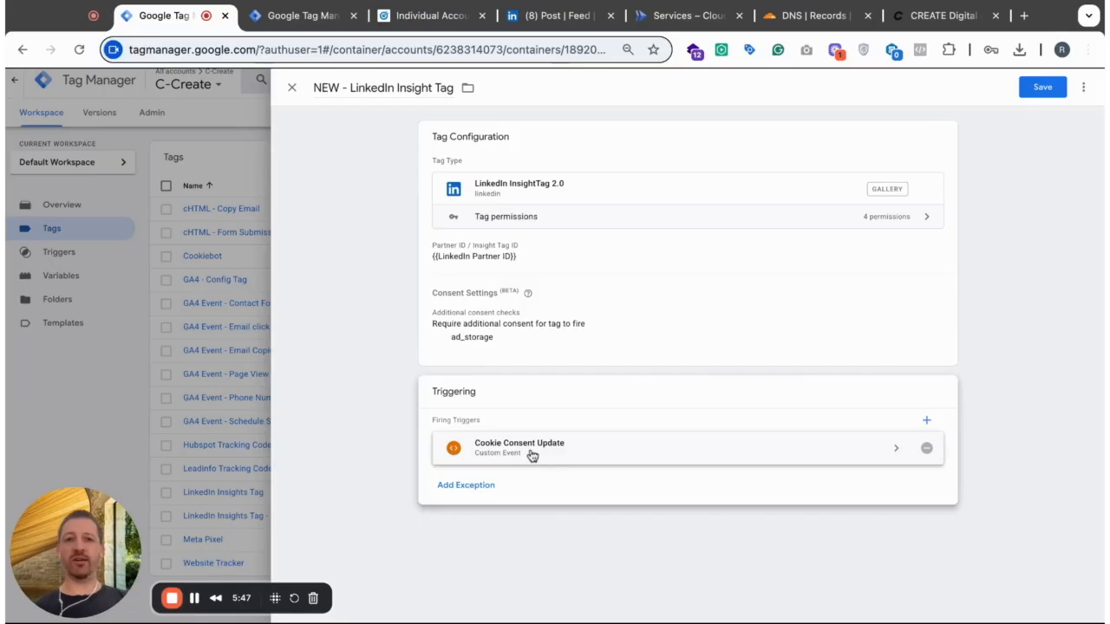
{"action": "left_click", "coordinate": [1041, 90]}
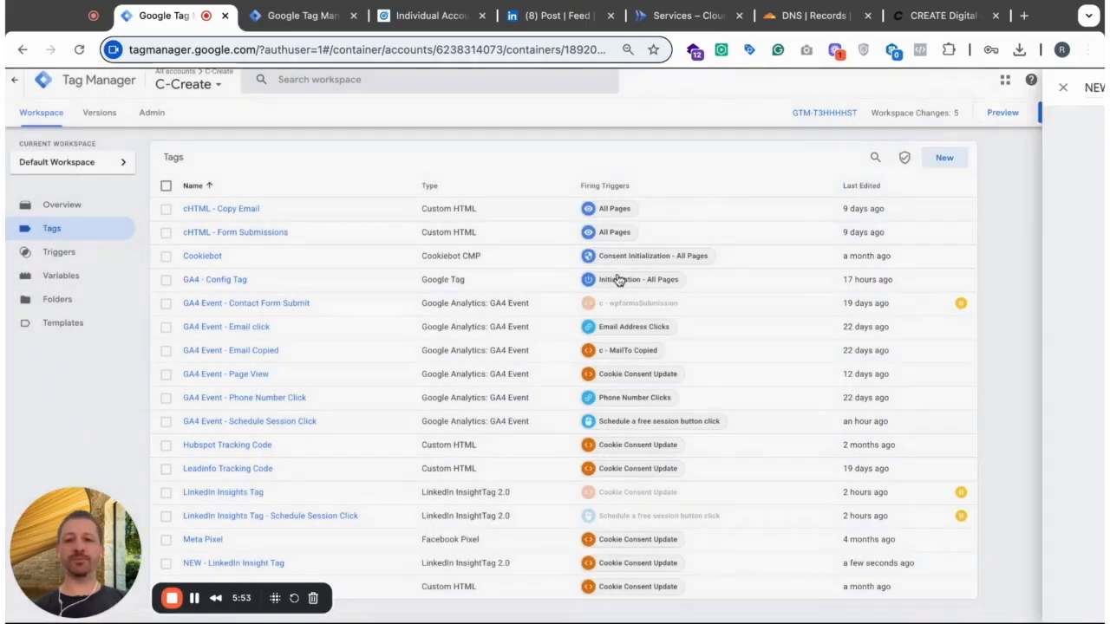
- Create a new tag named "NEW - LinkedIn Insight Tag - Schedule Session Click"
{"action": "scroll", "coordinate": [322, 372], "scroll_direction": "down", "scroll_amount": 1}
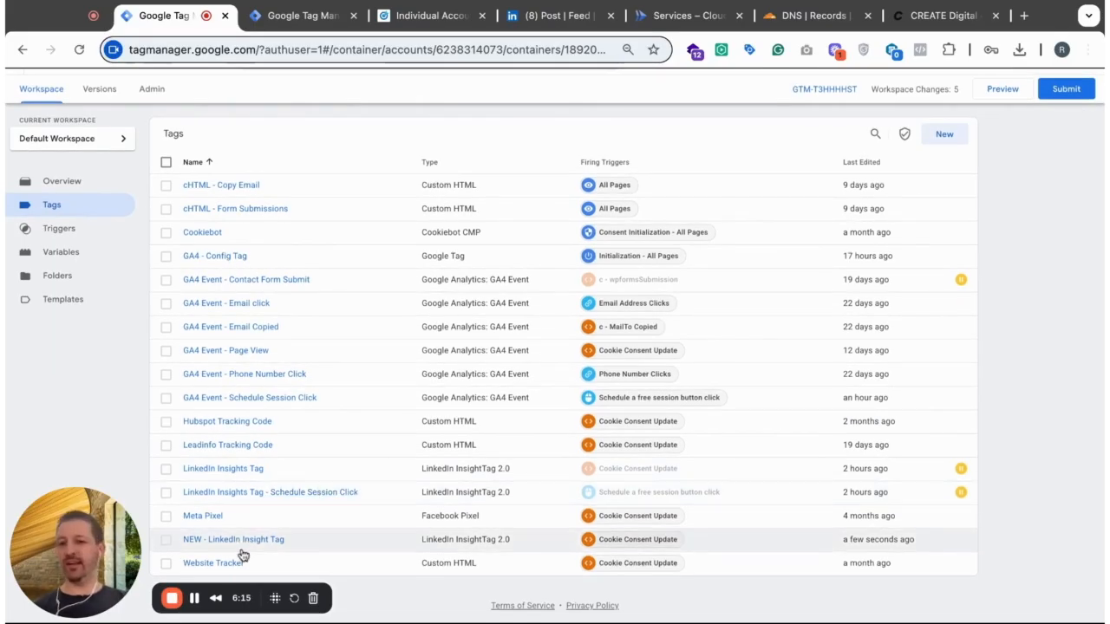
{"action": "left_click", "coordinate": [945, 134]}
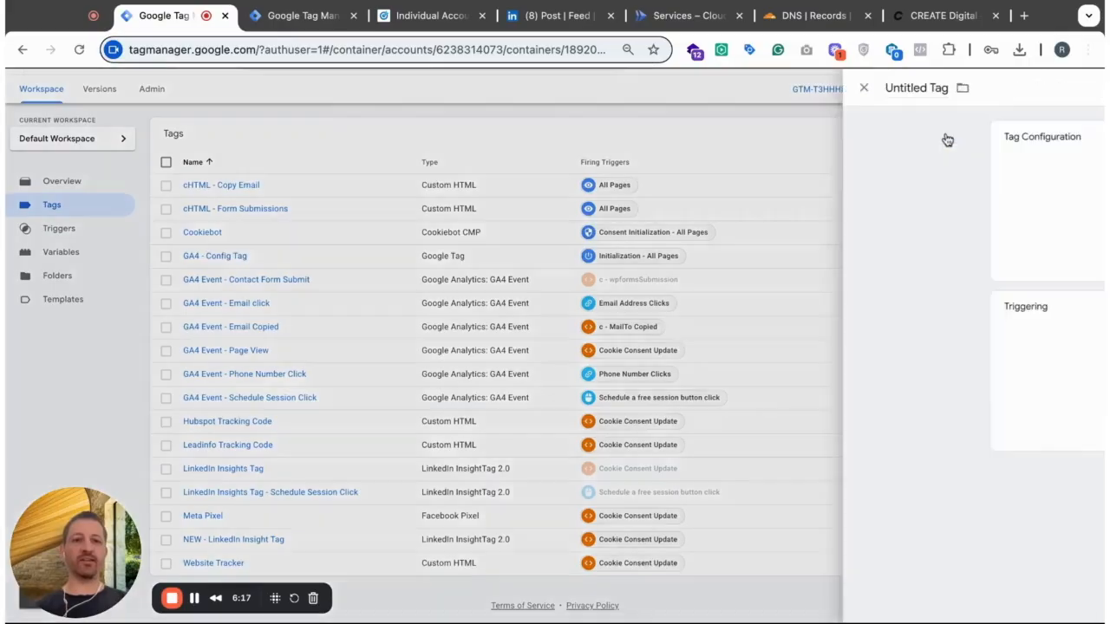
{"action": "left_click", "coordinate": [362, 88]}
{"action": "type", "text": "NEW - LinkedIn Insight Tag - Schedule Session Click"}
- Set the new Schedule Session Click tag's type to LinkedIn InsightTag 2.0
{"action": "left_click", "coordinate": [520, 179]}
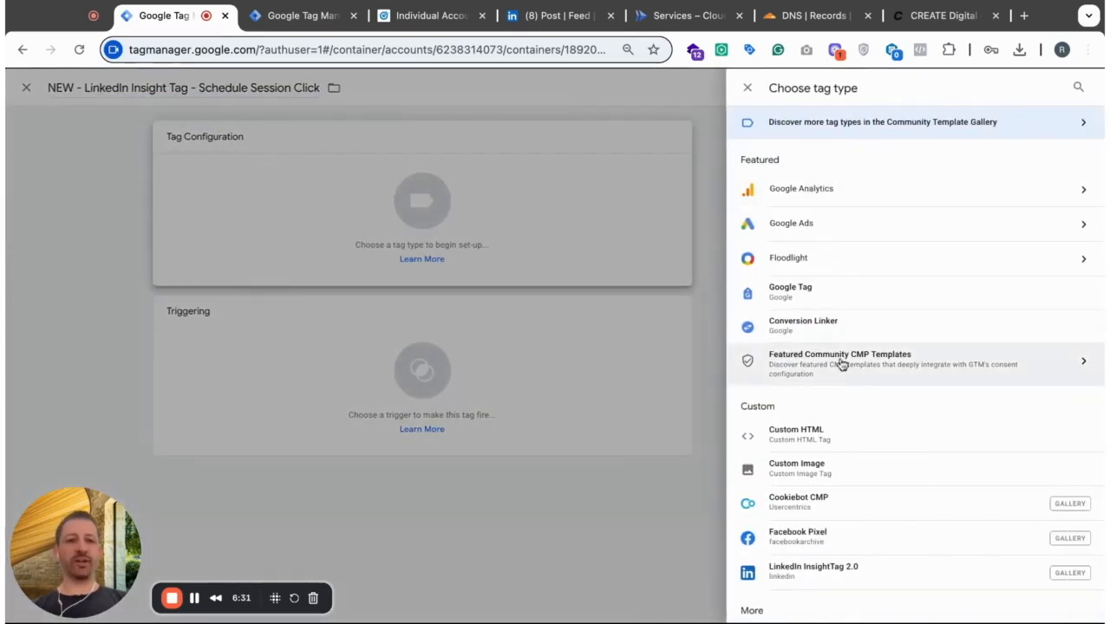
{"action": "scroll", "coordinate": [835, 461], "scroll_direction": "down", "scroll_amount": 2}
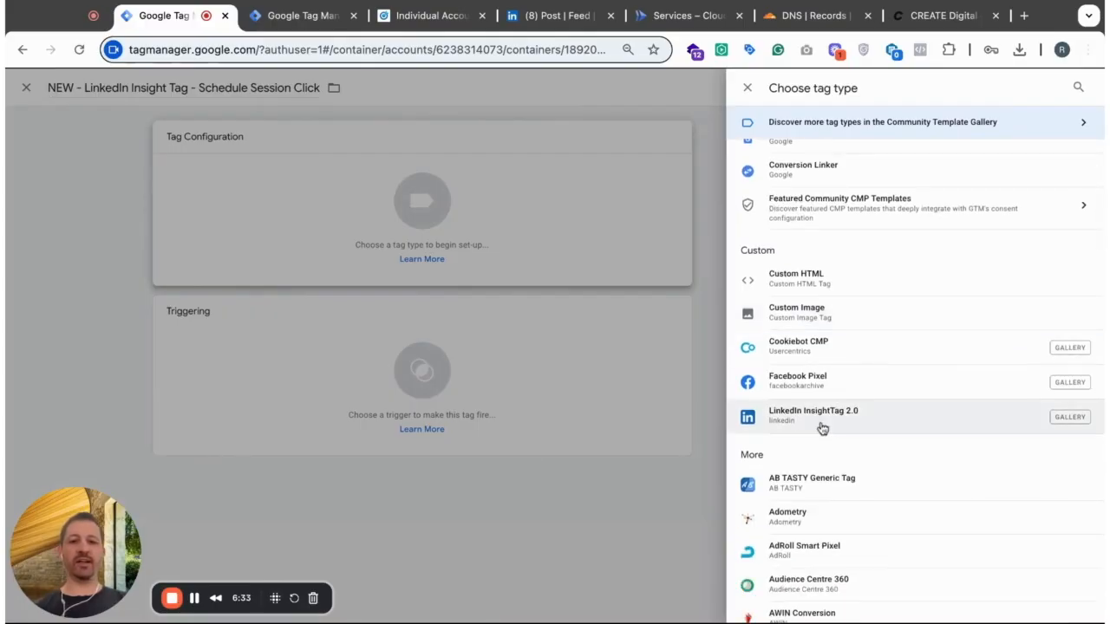
{"action": "left_click", "coordinate": [822, 428]}
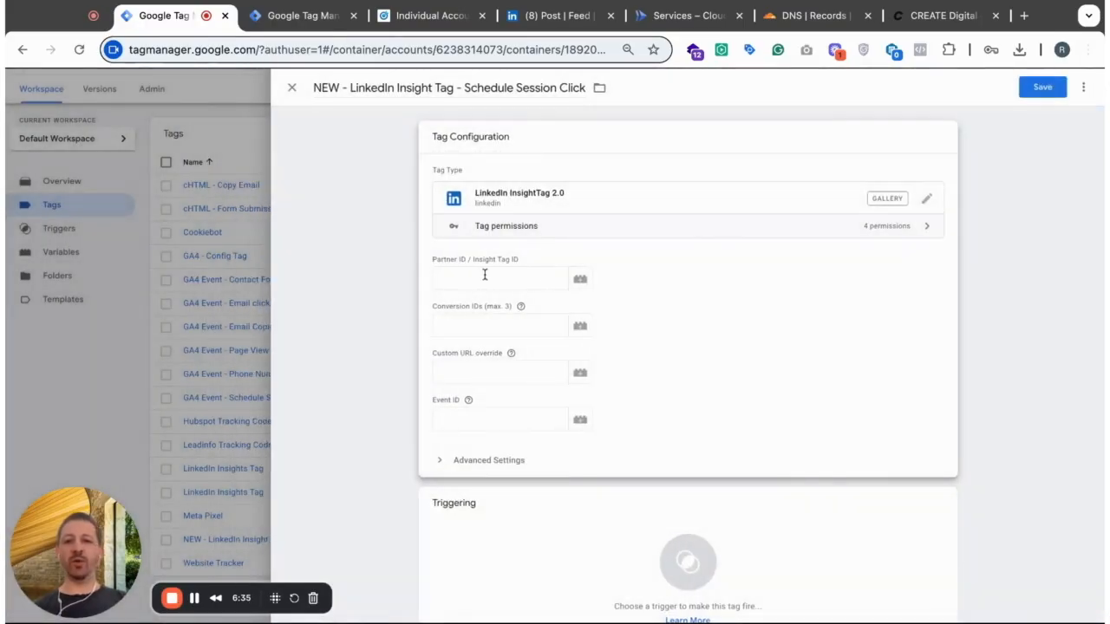
- Search the variables for "link" and assign LinkedIn Partner ID as the Schedule Session Click tag's Partner ID
{"action": "left_click", "coordinate": [483, 276]}
{"action": "left_click", "coordinate": [580, 278]}
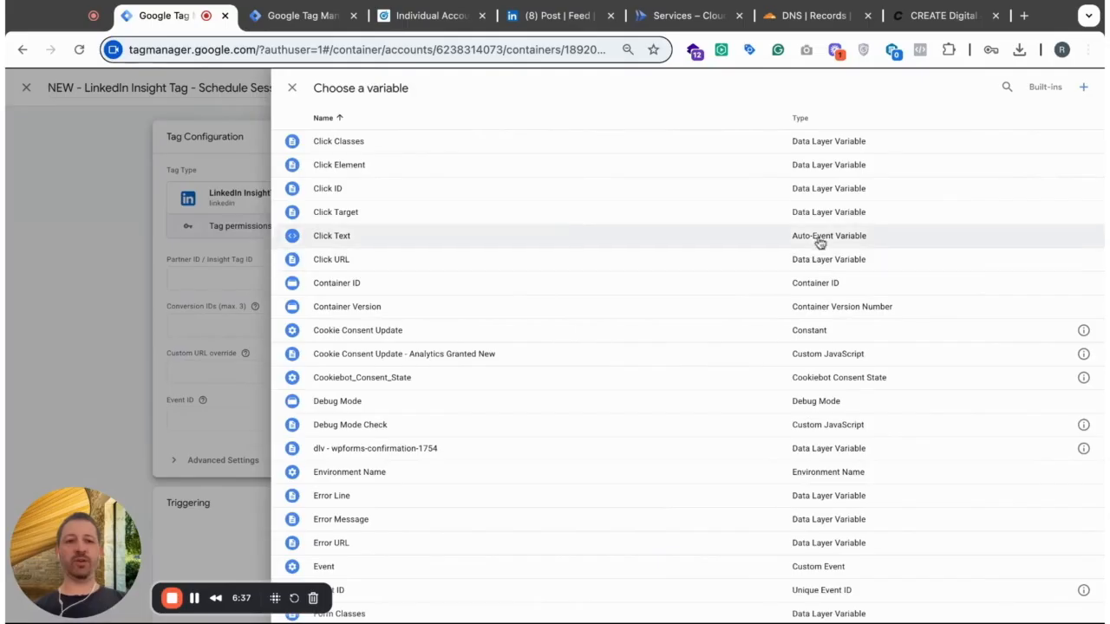
{"action": "left_click", "coordinate": [1007, 89]}
{"action": "type", "text": "link"}
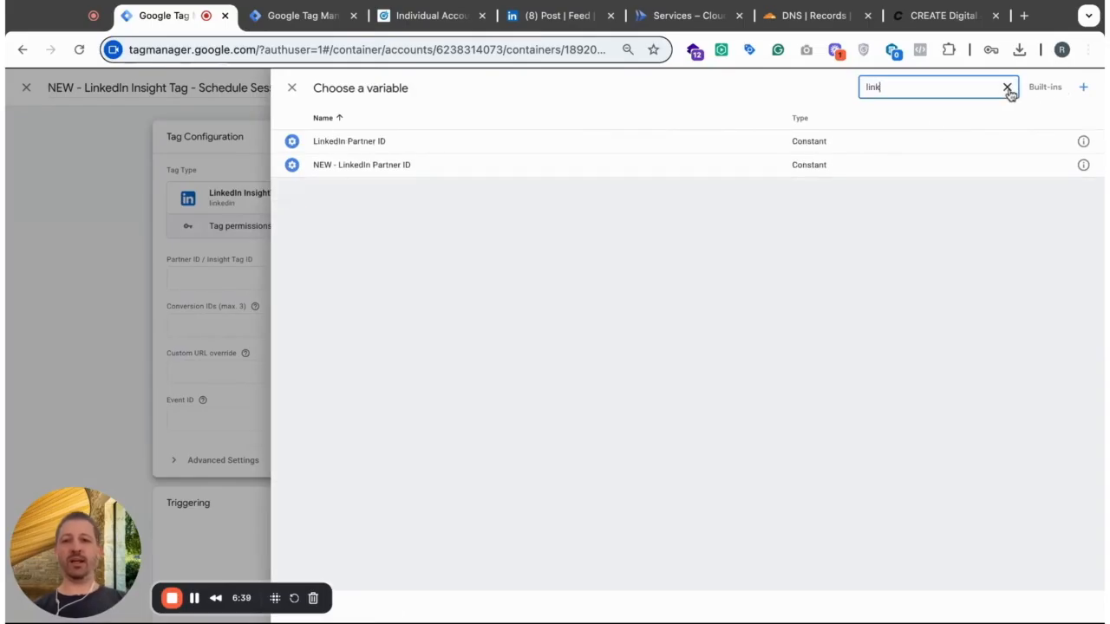
{"action": "left_click", "coordinate": [364, 139]}
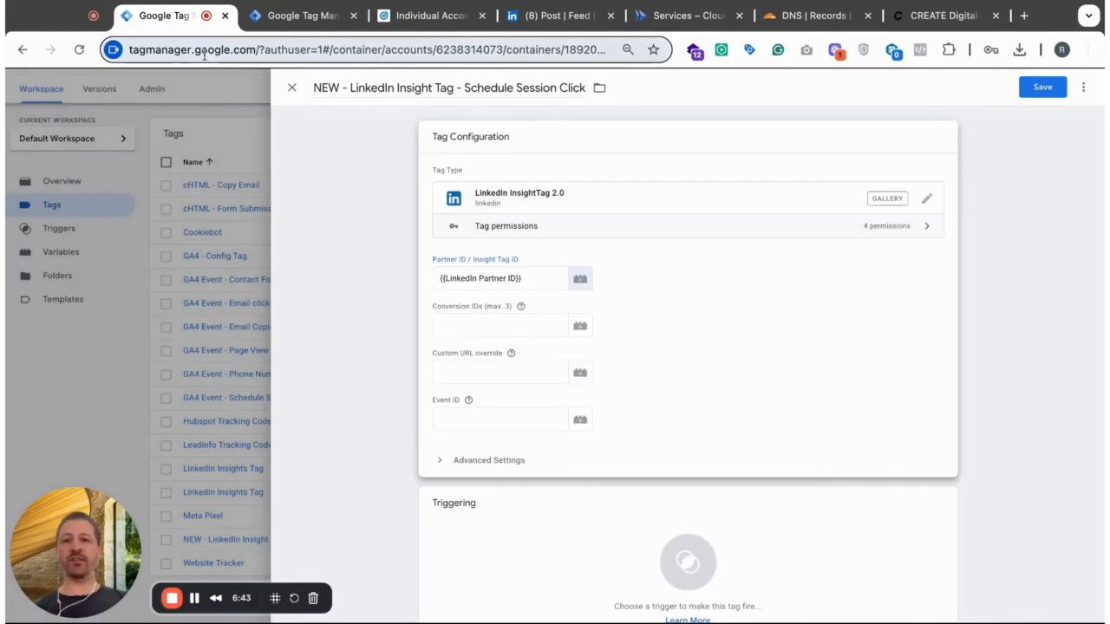
- Switch to LinkedIn Campaign Manager and set the conversion tracking method to Event-specific
{"action": "left_click", "coordinate": [432, 16]}
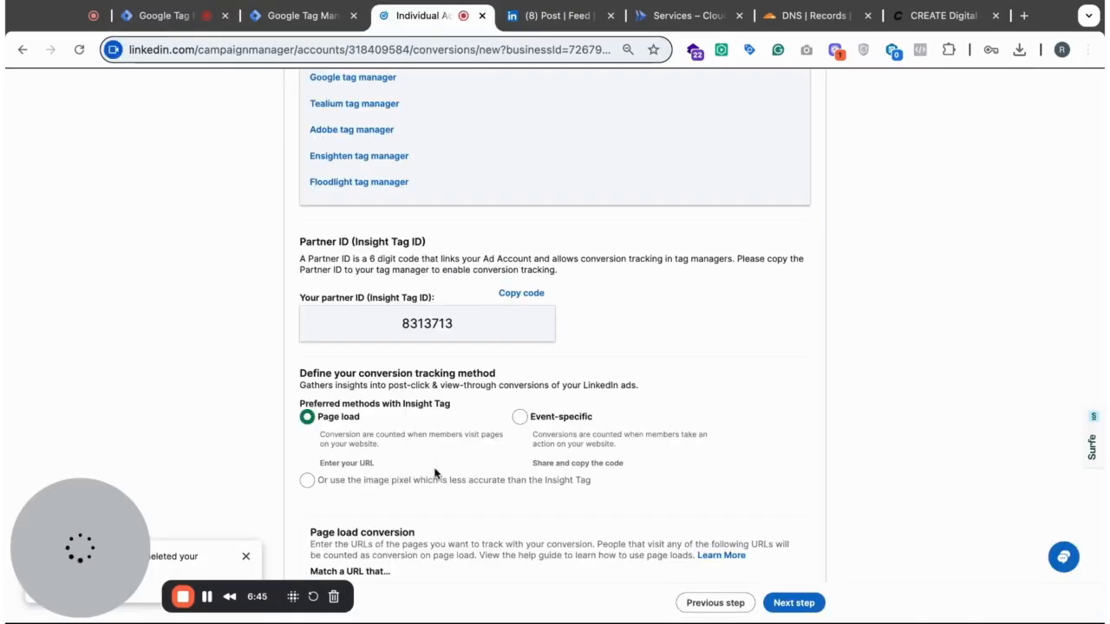
{"action": "scroll", "coordinate": [703, 318], "scroll_direction": "down", "scroll_amount": 1}
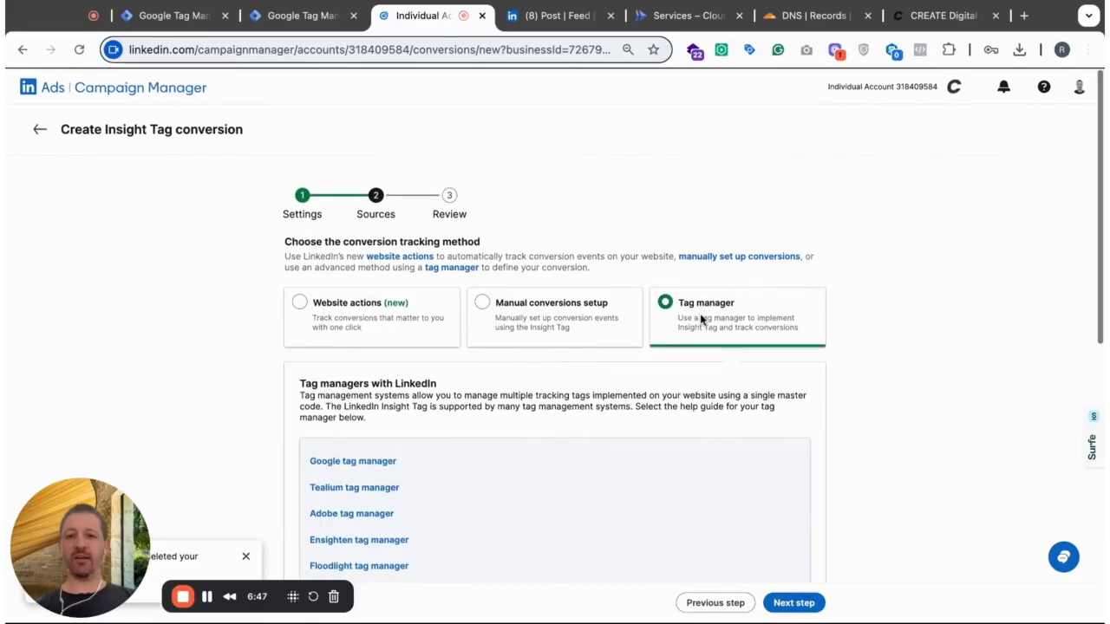
{"action": "scroll", "coordinate": [712, 334], "scroll_direction": "down", "scroll_amount": 4}
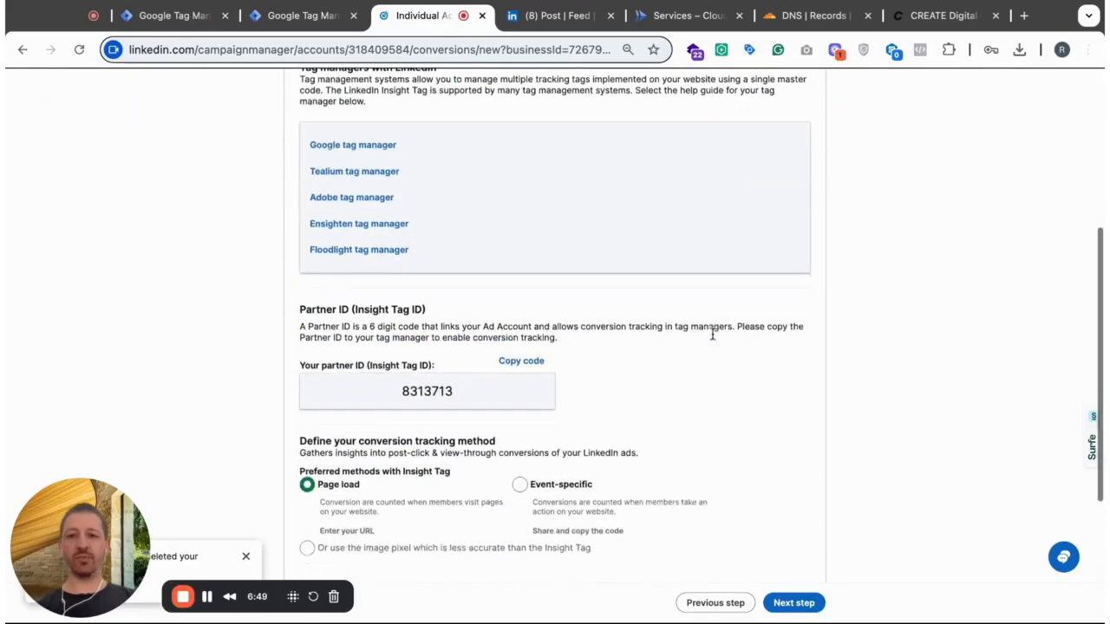
{"action": "scroll", "coordinate": [713, 329], "scroll_direction": "up", "scroll_amount": 3}
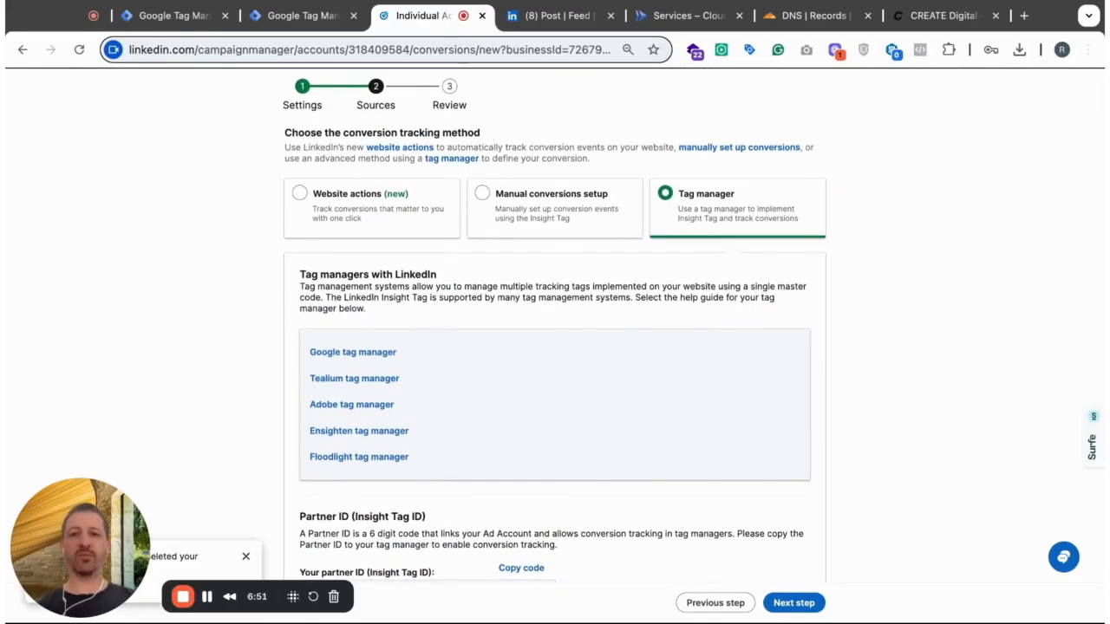
{"action": "scroll", "coordinate": [555, 329], "scroll_direction": "down", "scroll_amount": 4}
{"action": "scroll", "coordinate": [405, 308], "scroll_direction": "down", "scroll_amount": 3}
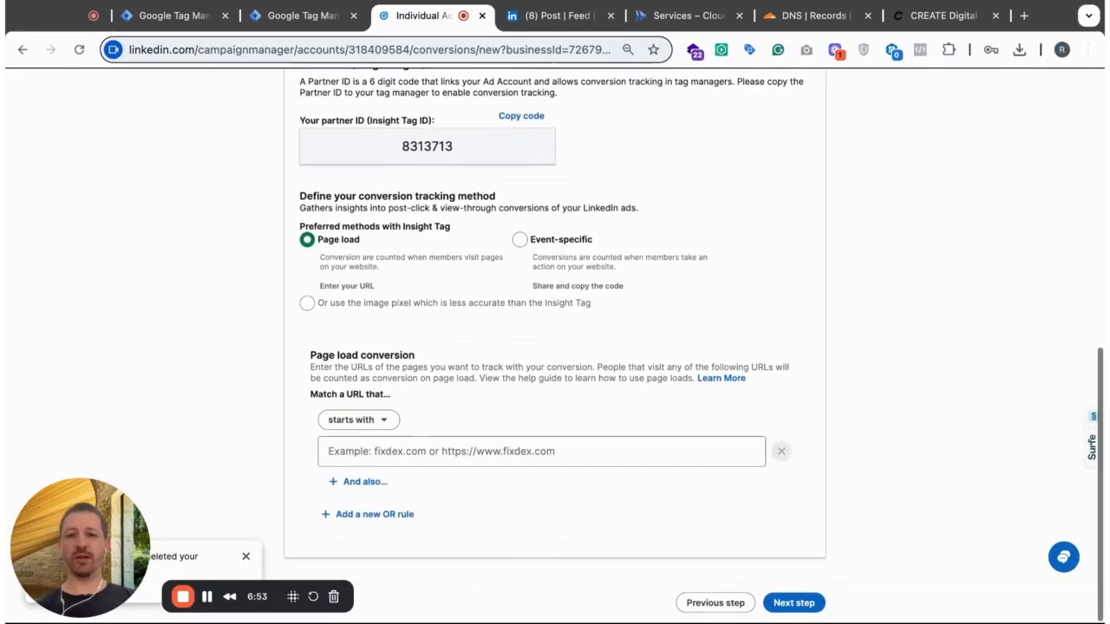
{"action": "left_click", "coordinate": [521, 245]}
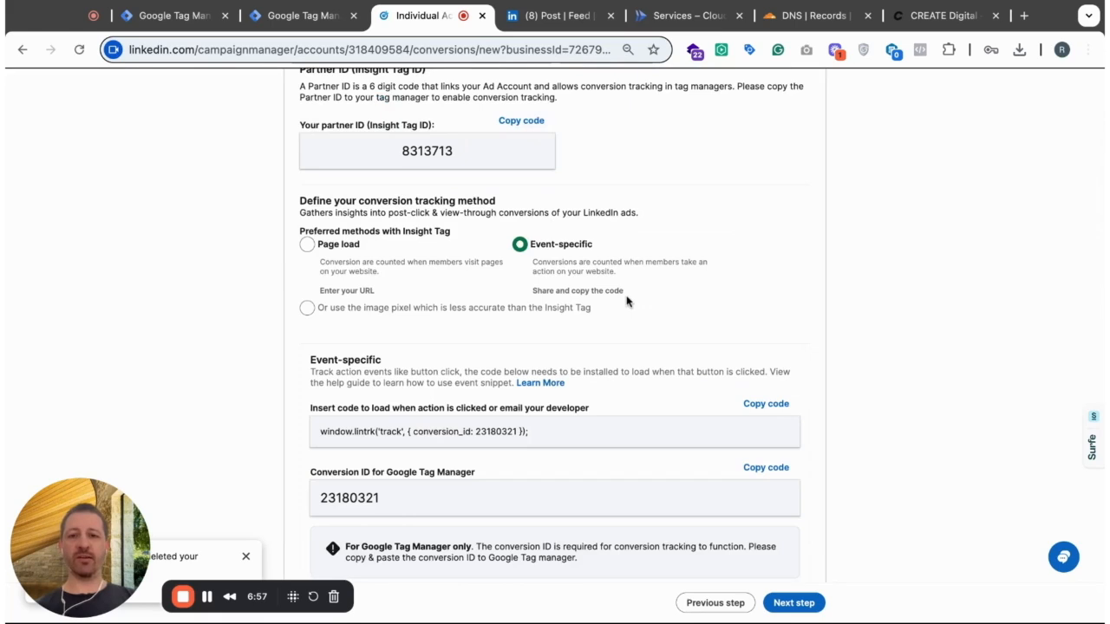
- Copy conversion ID 23180321 for Google Tag Manager and paste it into the Schedule Session Click tag's Conversion IDs in Google Tag Manager
{"action": "scroll", "coordinate": [627, 301], "scroll_direction": "down", "scroll_amount": 1}
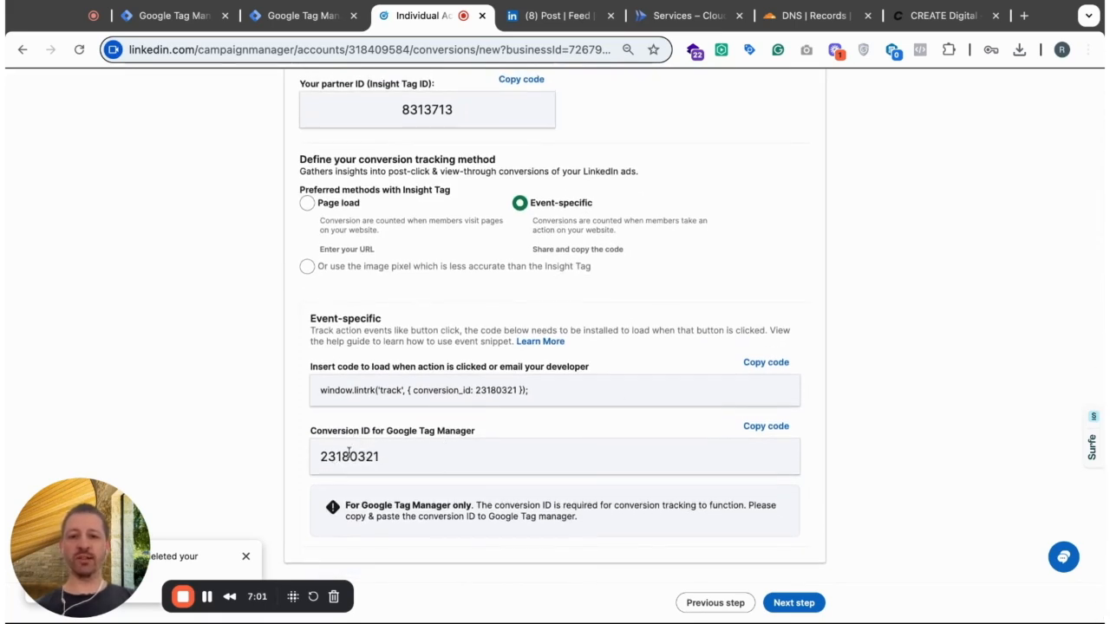
{"action": "left_click", "coordinate": [767, 433]}
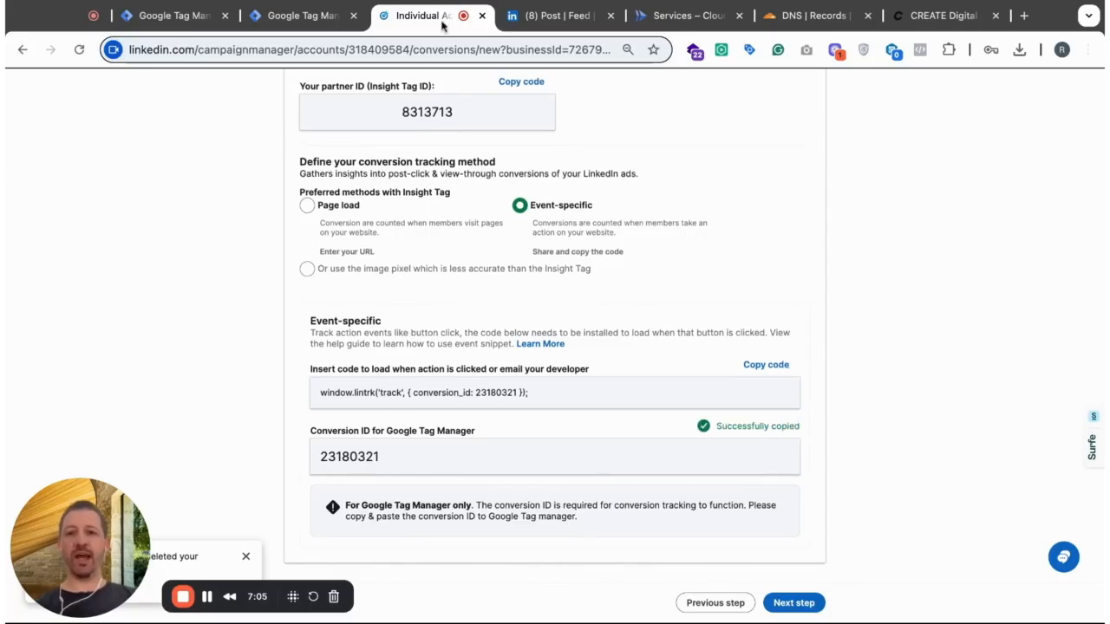
{"action": "left_click", "coordinate": [177, 15]}
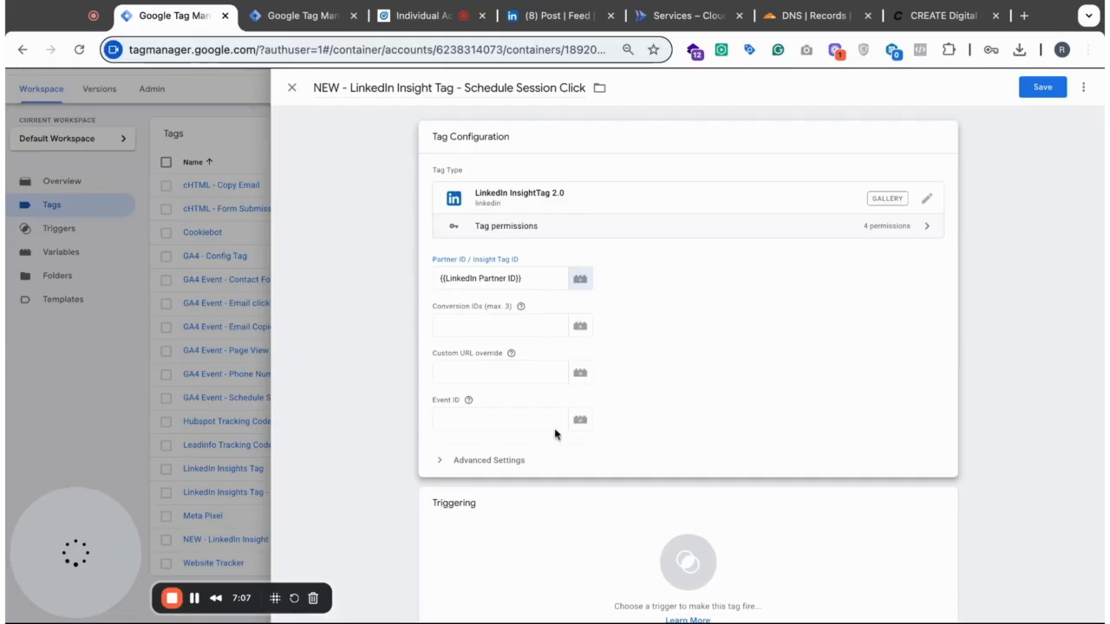
{"action": "left_click", "coordinate": [455, 327]}
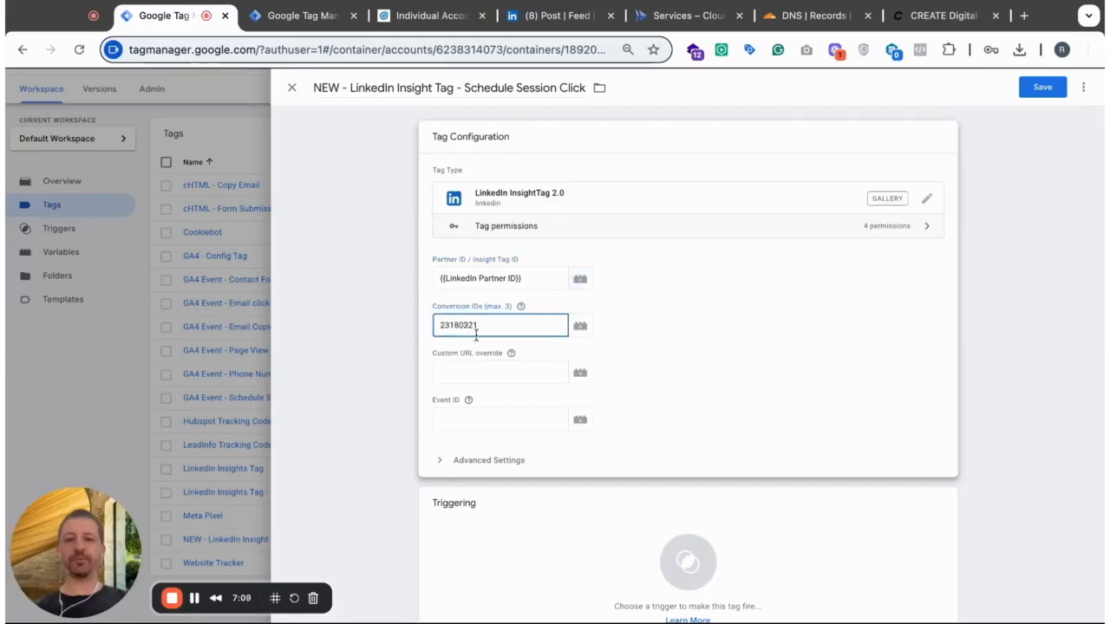
- Require additional consent for the Schedule Session Click tag to fire, with ad_storage as the required consent
{"action": "scroll", "coordinate": [684, 356], "scroll_direction": "down", "scroll_amount": 1}
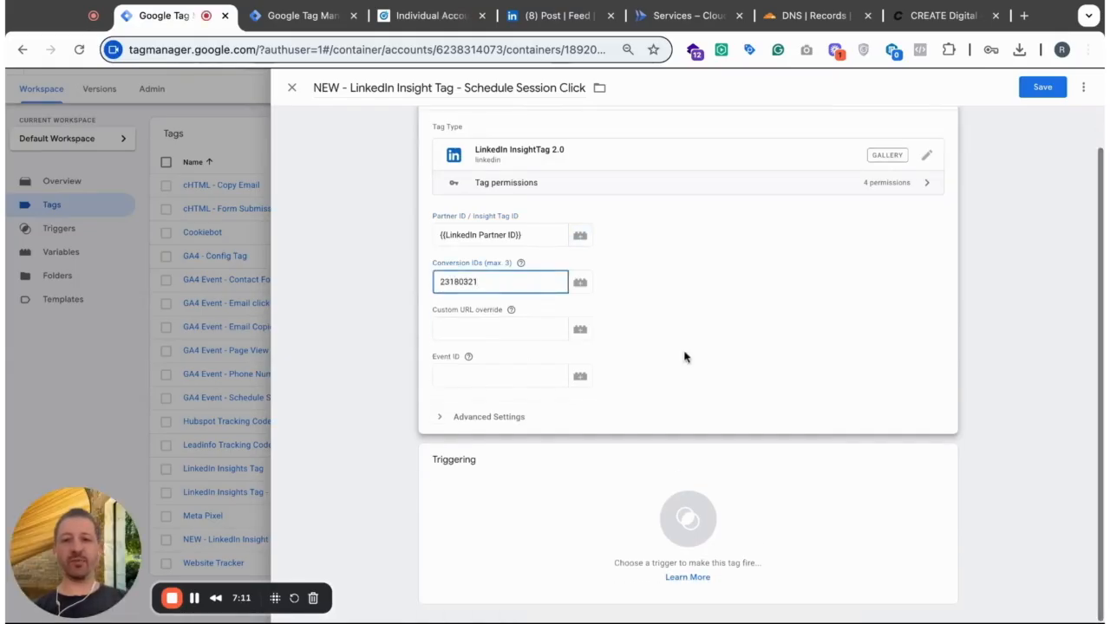
{"action": "left_click", "coordinate": [444, 420]}
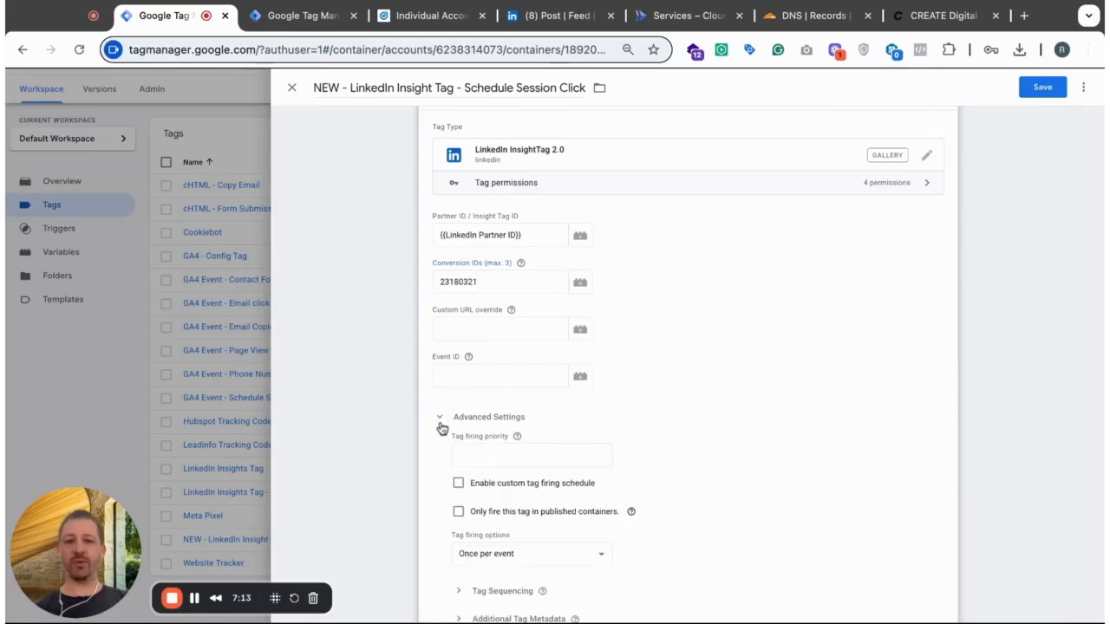
{"action": "scroll", "coordinate": [703, 414], "scroll_direction": "down", "scroll_amount": 5}
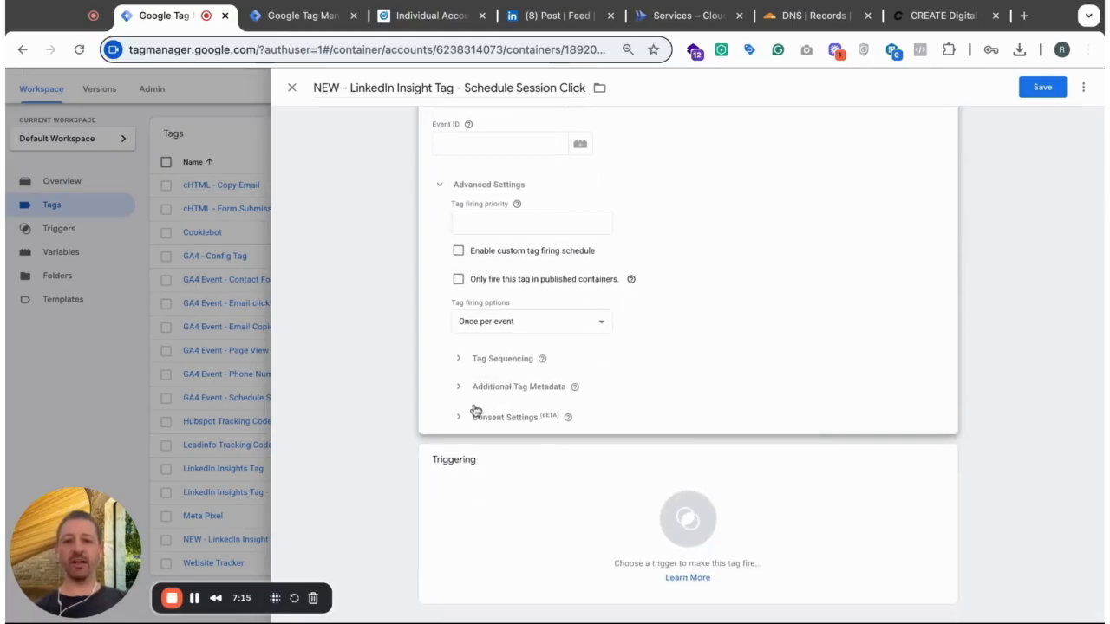
{"action": "left_click", "coordinate": [462, 422]}
{"action": "scroll", "coordinate": [481, 418], "scroll_direction": "down", "scroll_amount": 2}
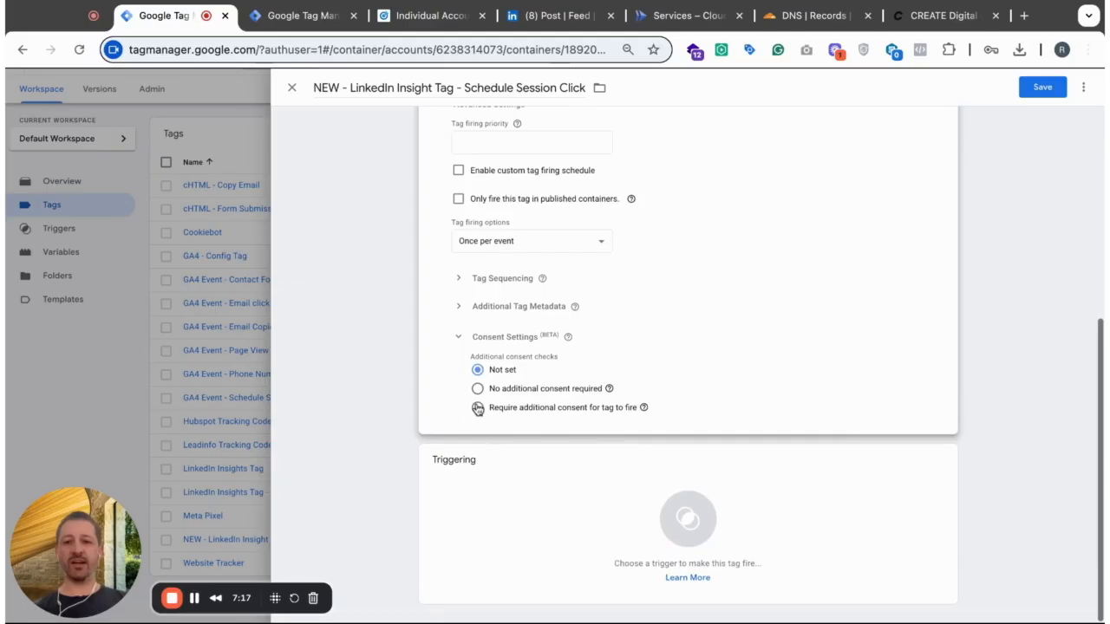
{"action": "left_click", "coordinate": [477, 409]}
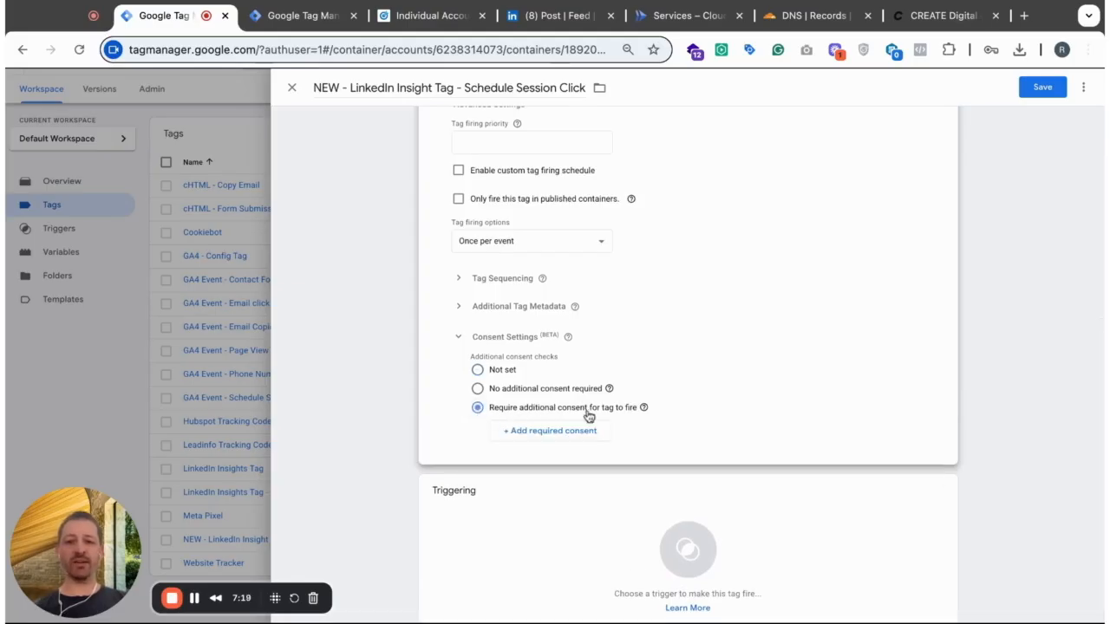
{"action": "left_click", "coordinate": [567, 432]}
{"action": "left_click", "coordinate": [566, 436]}
{"action": "type", "text": "ad"}
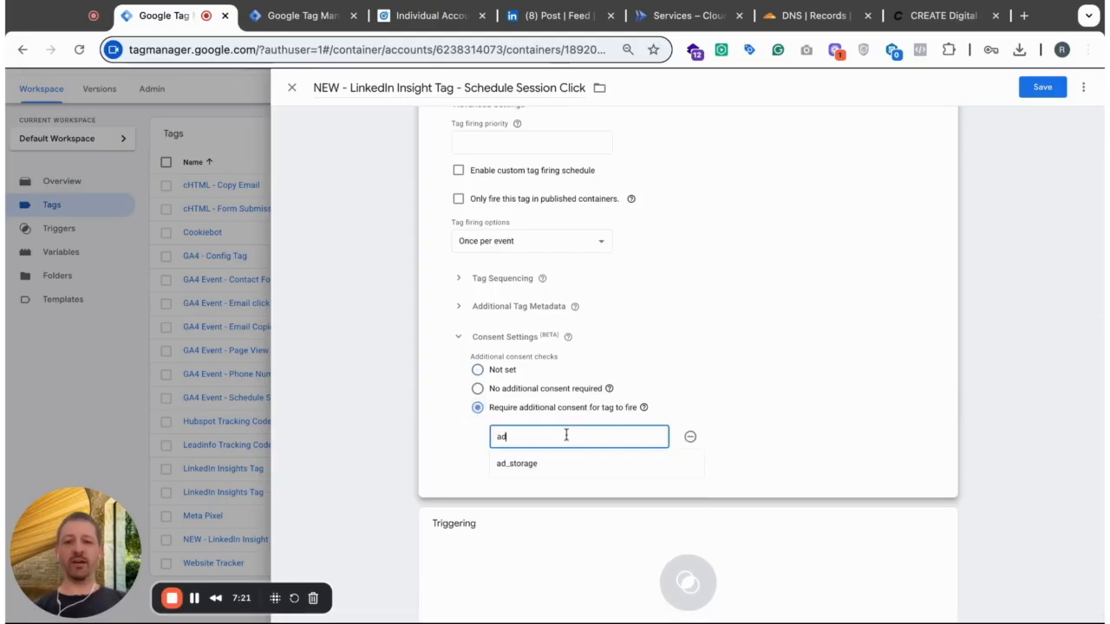
{"action": "left_click", "coordinate": [559, 464]}
- Add Schedule a free session button click as the tag's firing trigger and save the tag
{"action": "scroll", "coordinate": [812, 414], "scroll_direction": "down", "scroll_amount": 1}
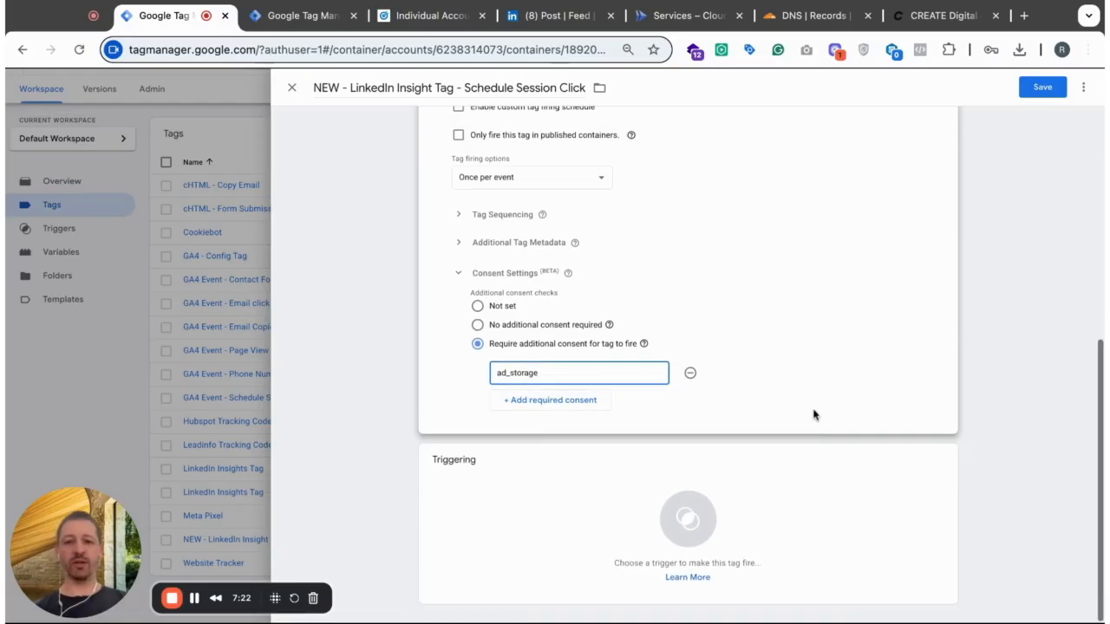
{"action": "left_click", "coordinate": [630, 503]}
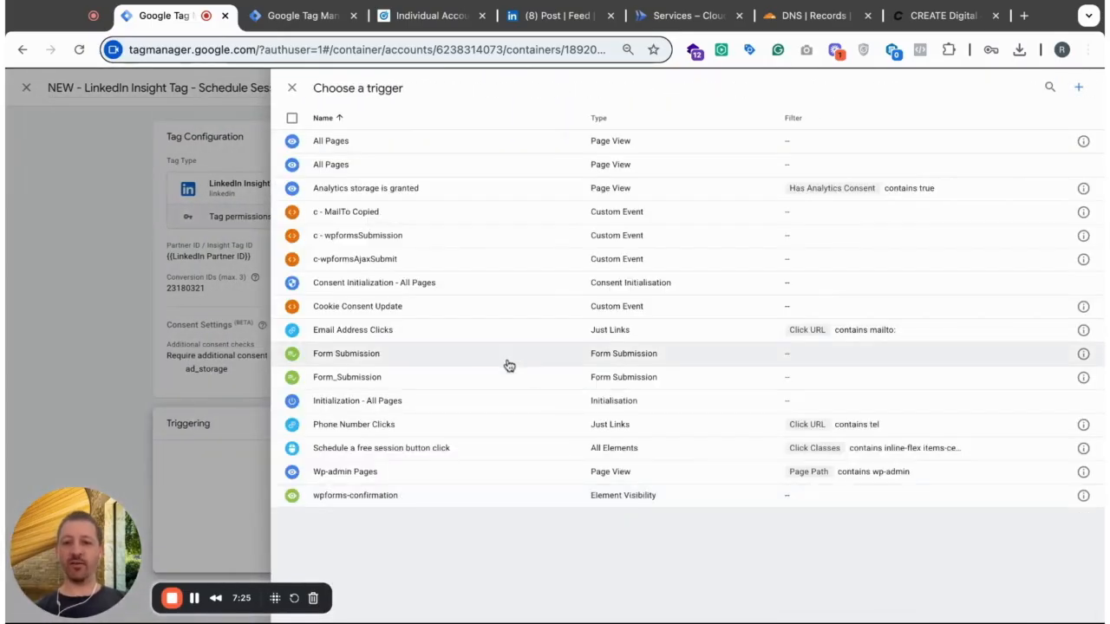
{"action": "left_click", "coordinate": [416, 457]}
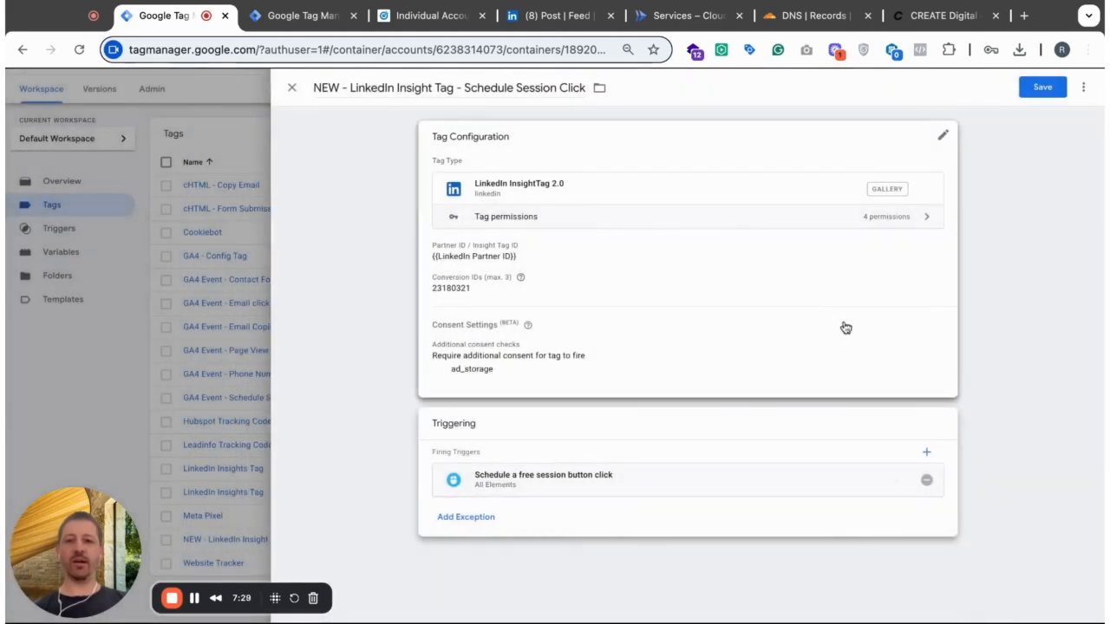
{"action": "left_click", "coordinate": [1042, 87]}
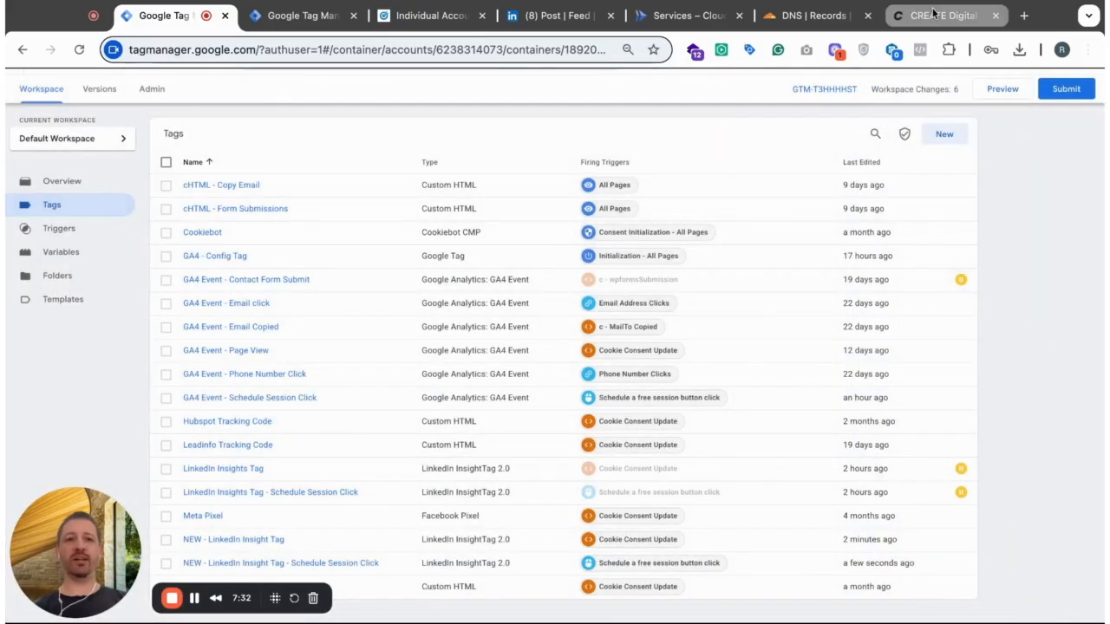
- Switch to the createdigital.at website and locate the Schedule a Free Session button on the homepage
{"action": "left_click", "coordinate": [945, 15]}
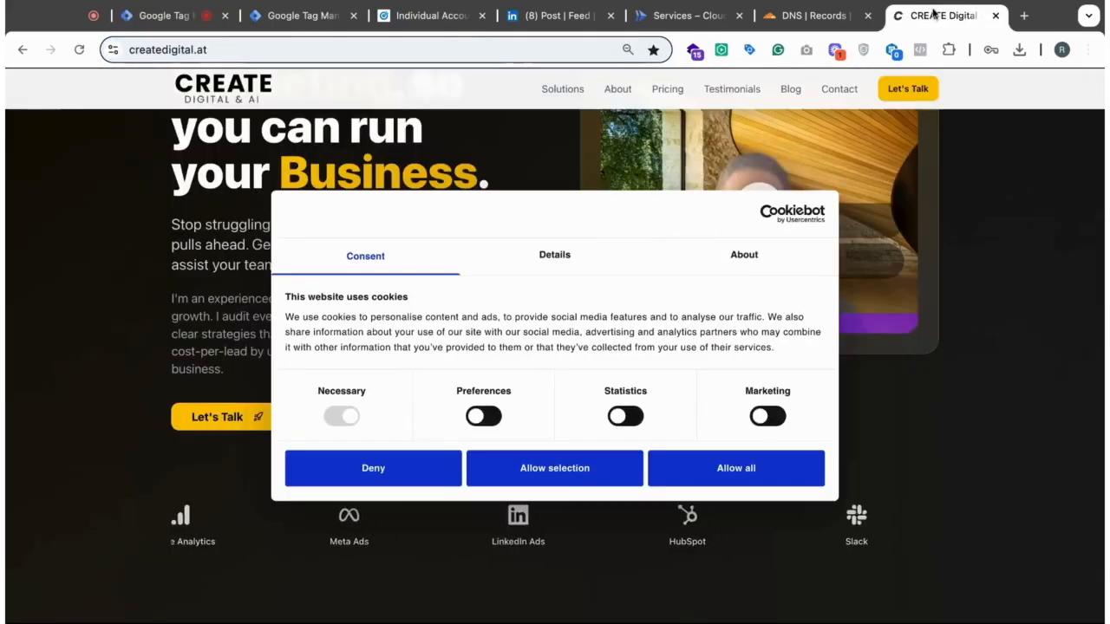
{"action": "scroll", "coordinate": [107, 252], "scroll_direction": "up", "scroll_amount": 2}
{"action": "scroll", "coordinate": [108, 253], "scroll_direction": "down", "scroll_amount": 2}
{"action": "scroll", "coordinate": [104, 253], "scroll_direction": "down", "scroll_amount": 3}
{"action": "scroll", "coordinate": [104, 252], "scroll_direction": "up", "scroll_amount": 5}
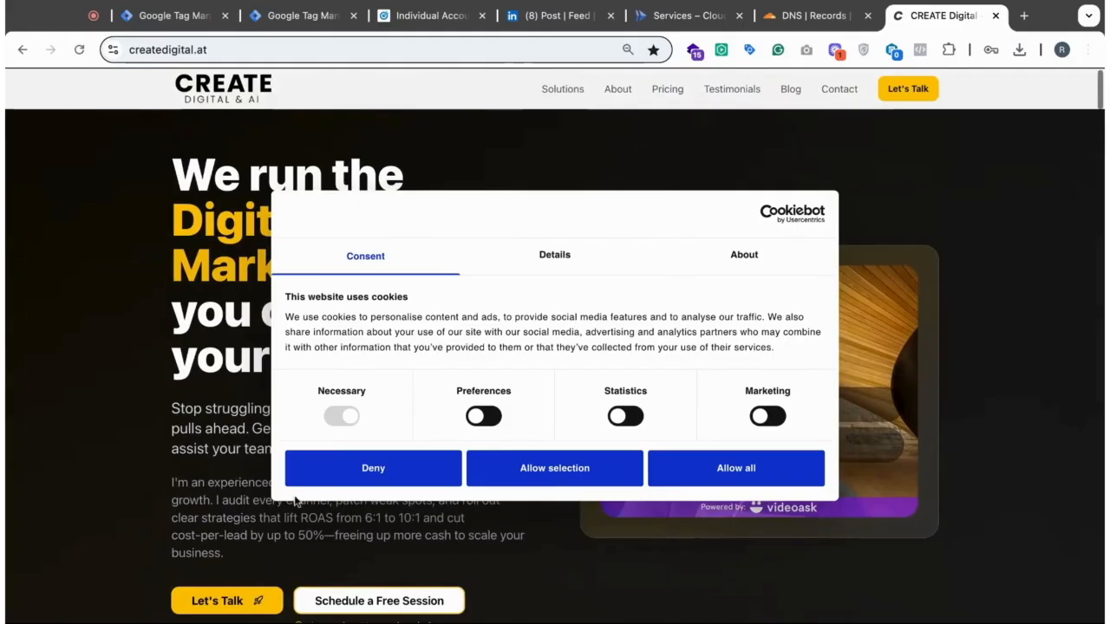
{"action": "scroll", "coordinate": [406, 596], "scroll_direction": "down", "scroll_amount": 1}
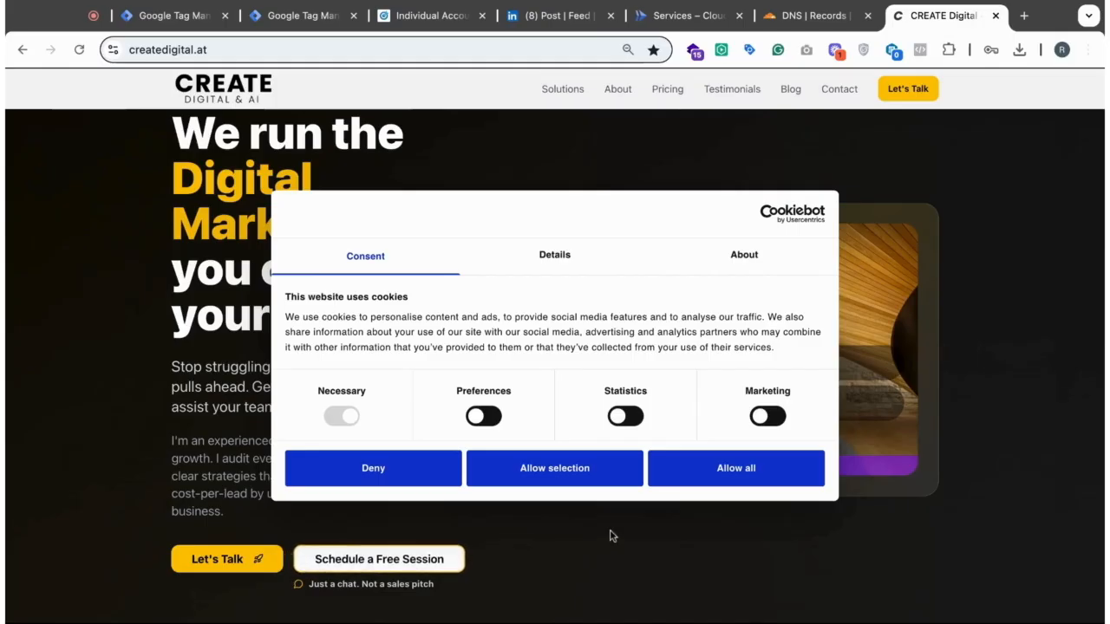
- Inspect the Schedule a Free Session button's HTML classes in the browser developer tools and close them
{"action": "key", "text": "super+alt+i"}
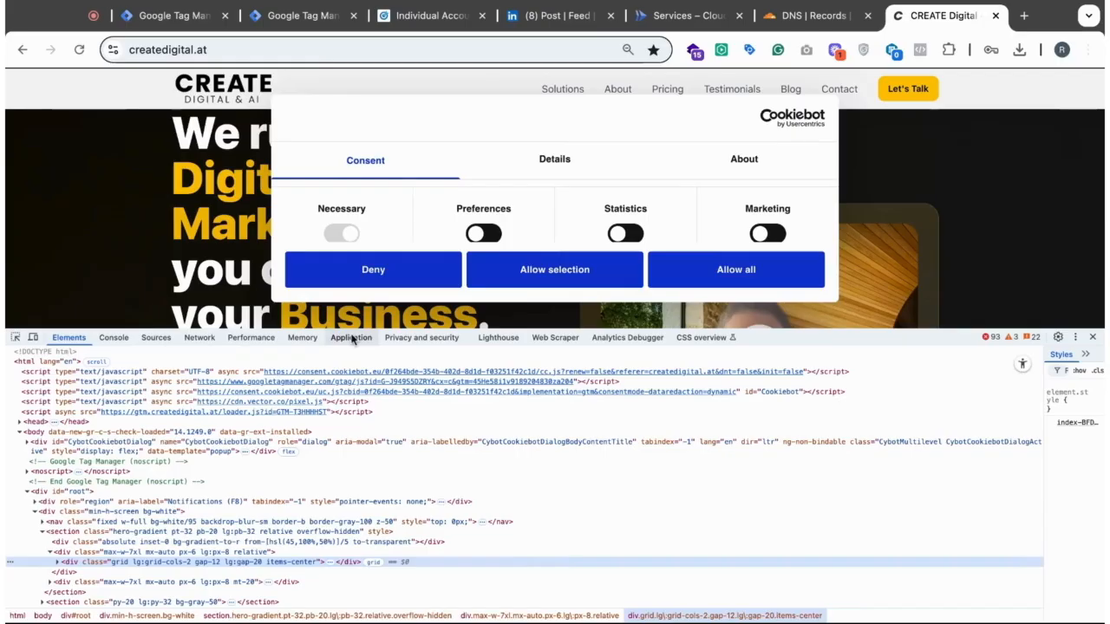
{"action": "scroll", "coordinate": [130, 251], "scroll_direction": "down", "scroll_amount": 5}
{"action": "left_click", "coordinate": [15, 337]}
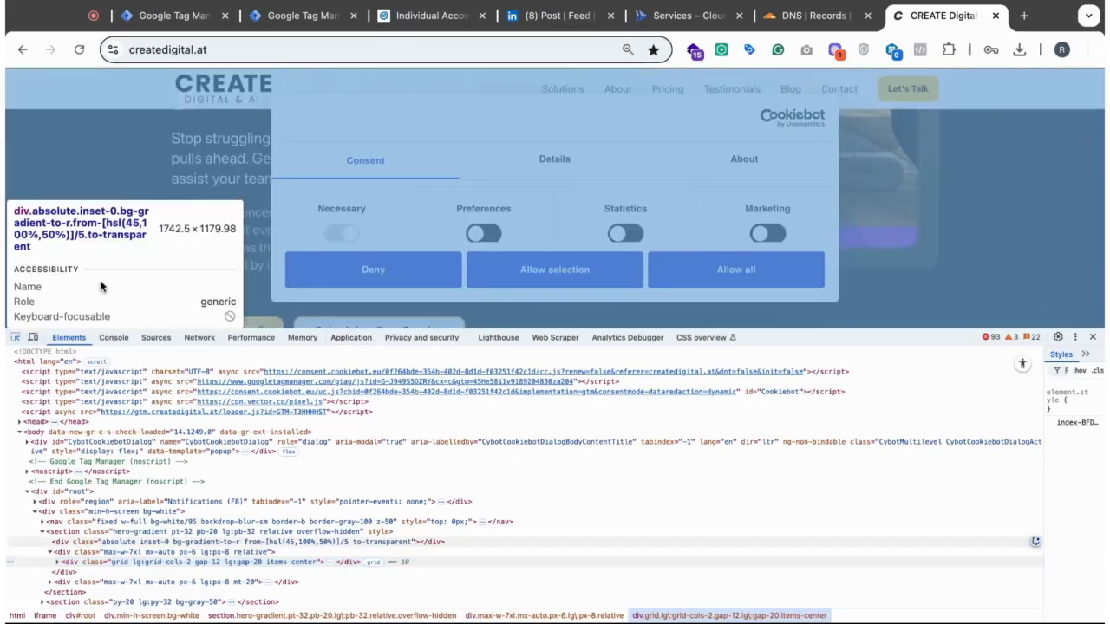
{"action": "scroll", "coordinate": [182, 311], "scroll_direction": "down", "scroll_amount": 5}
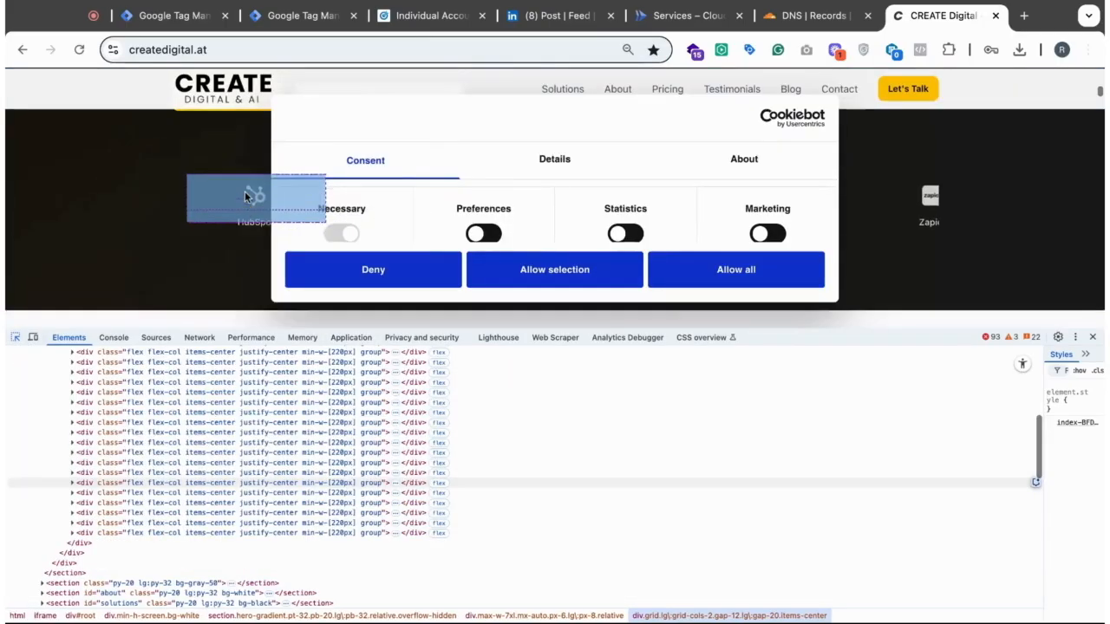
{"action": "scroll", "coordinate": [245, 196], "scroll_direction": "up", "scroll_amount": 5}
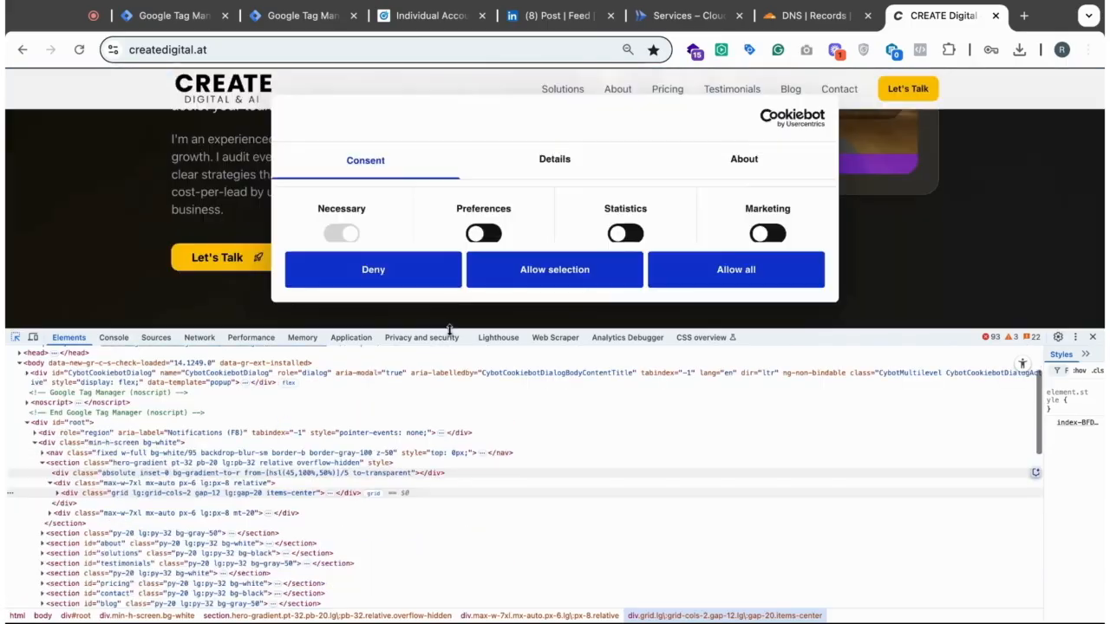
{"action": "left_click_drag", "start_coordinate": [450, 329], "coordinate": [450, 451]}
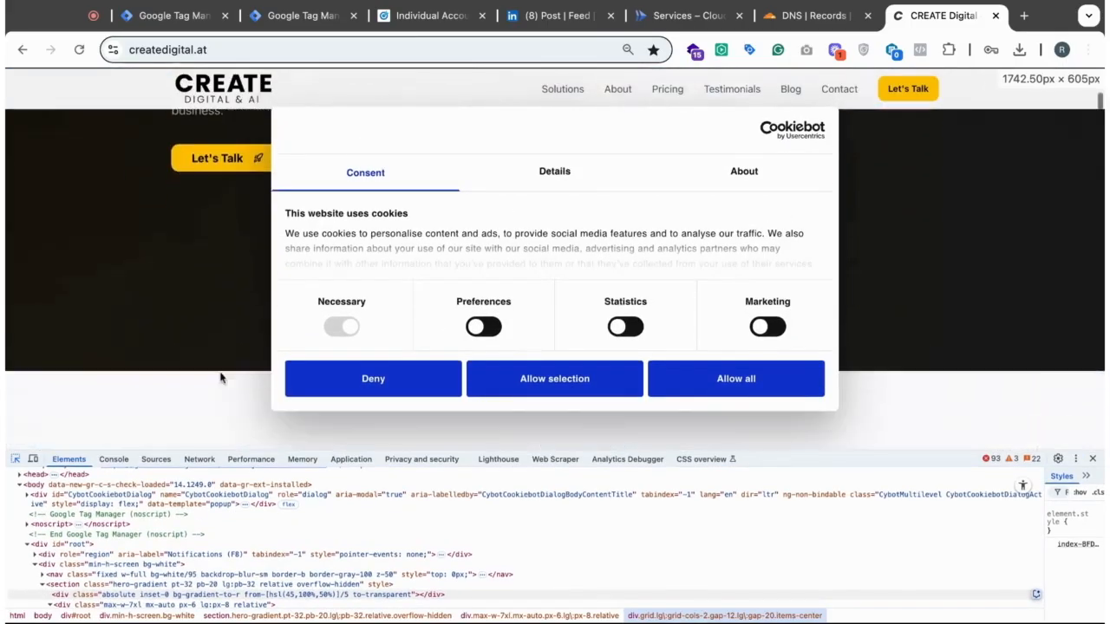
{"action": "scroll", "coordinate": [220, 373], "scroll_direction": "up", "scroll_amount": 5}
{"action": "scroll", "coordinate": [220, 373], "scroll_direction": "down", "scroll_amount": 1}
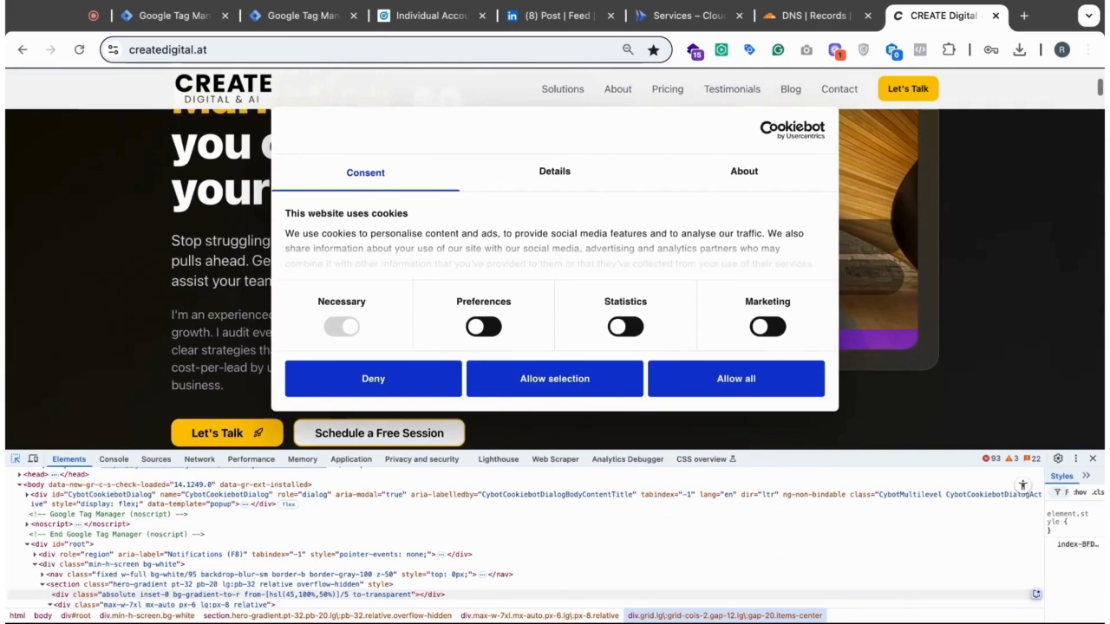
{"action": "scroll", "coordinate": [372, 426], "scroll_direction": "down", "scroll_amount": 1}
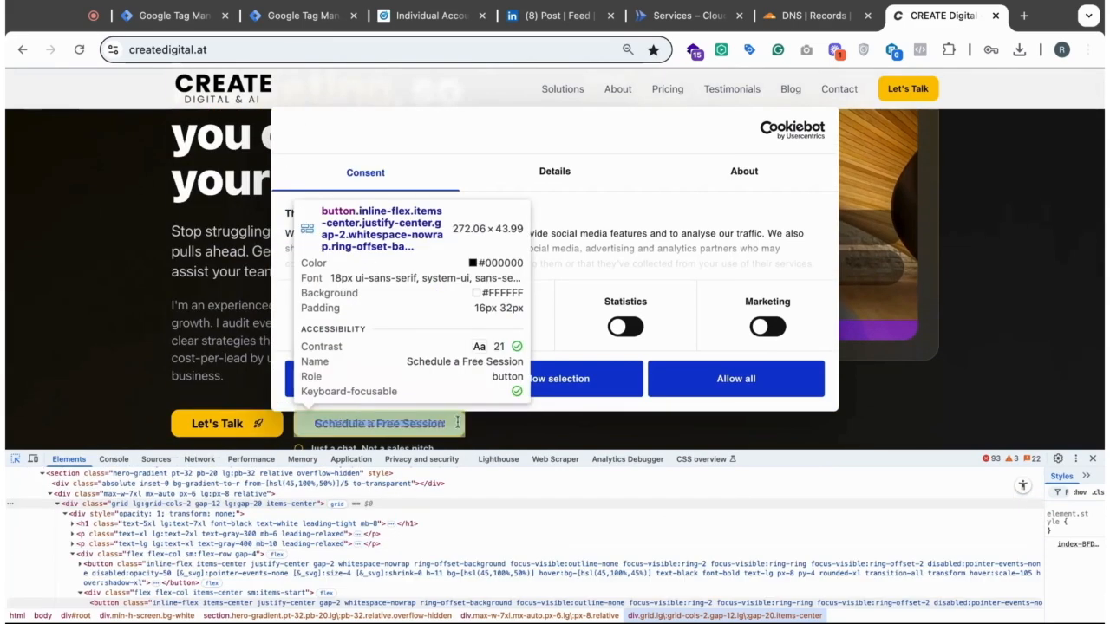
{"action": "left_click", "coordinate": [454, 423]}
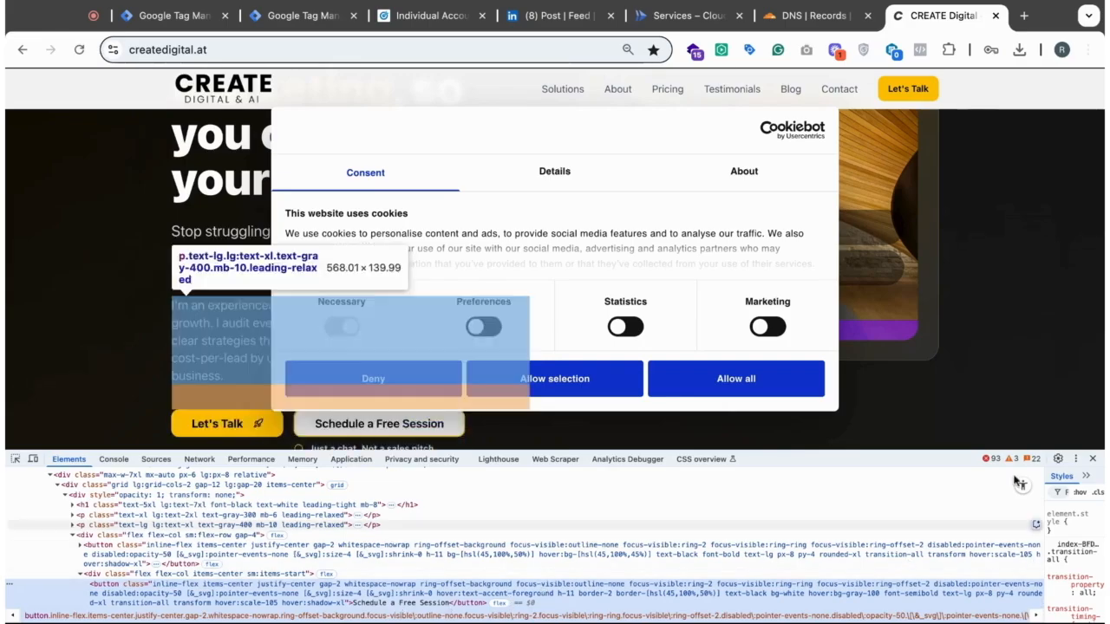
{"action": "left_click", "coordinate": [1093, 460]}
- Return to Google Tag Manager, review the new LinkedIn tags in the list and launch the container preview in Tag Assistant
{"action": "left_click", "coordinate": [200, 18]}
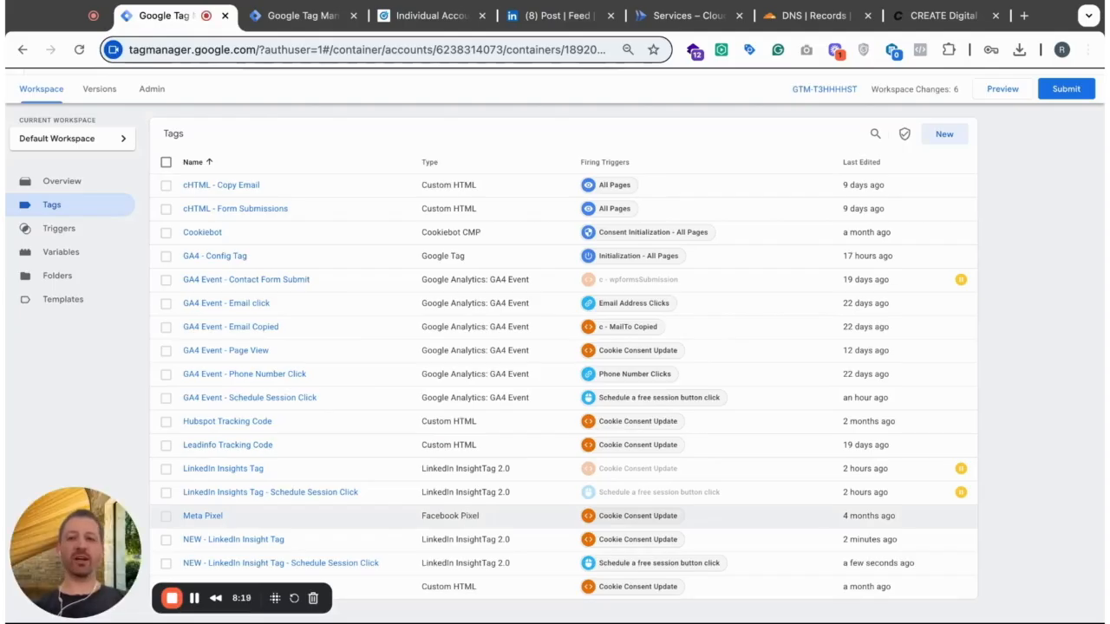
{"action": "scroll", "coordinate": [555, 347], "scroll_direction": "down", "scroll_amount": 1}
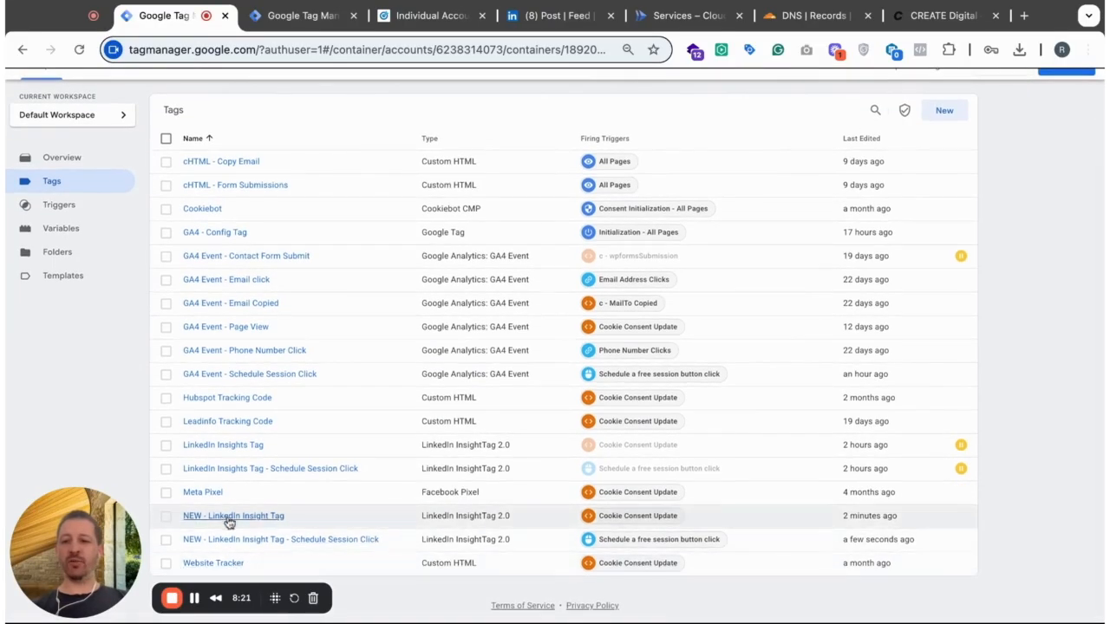
{"action": "scroll", "coordinate": [936, 243], "scroll_direction": "up", "scroll_amount": 3}
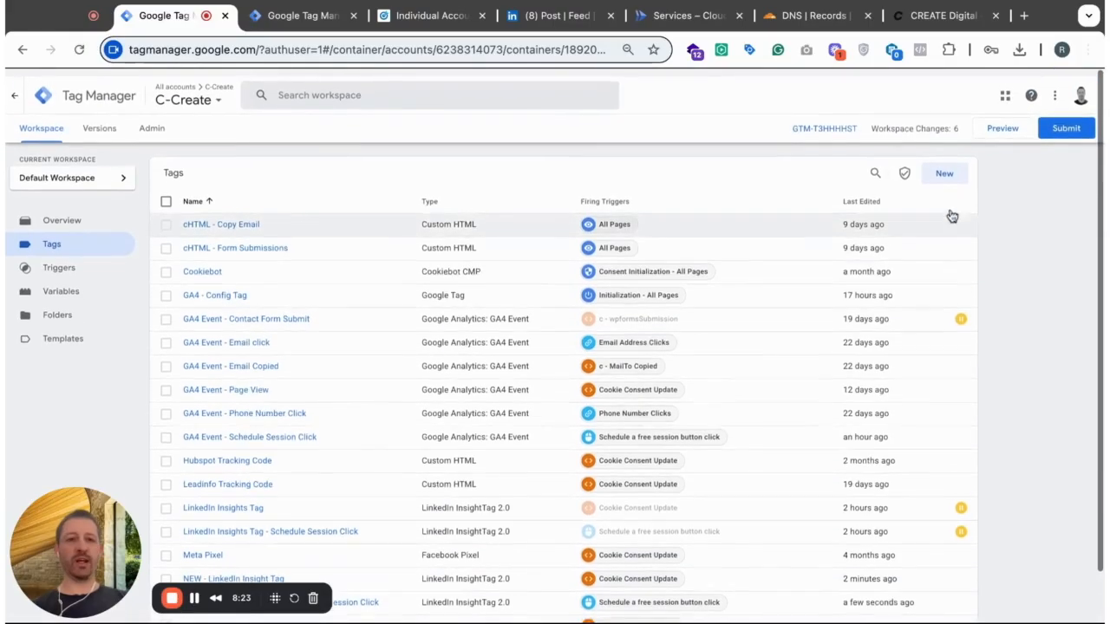
{"action": "left_click", "coordinate": [1001, 122]}
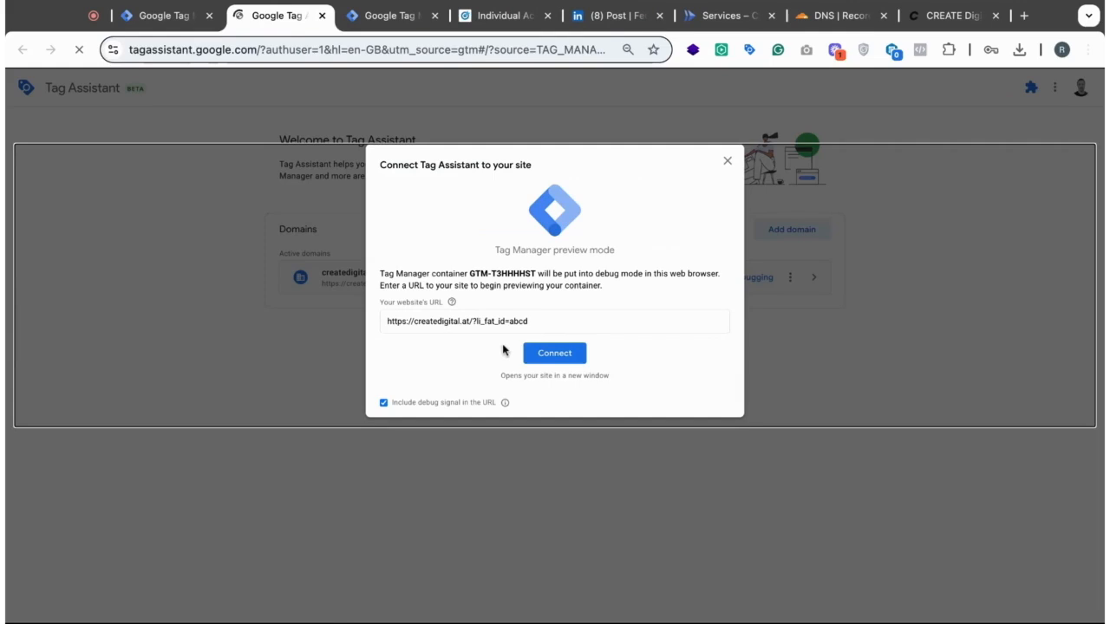
{"action": "left_click", "coordinate": [472, 323]}
{"action": "key", "text": "shift+End"}
{"action": "key", "text": "BackSpace"}
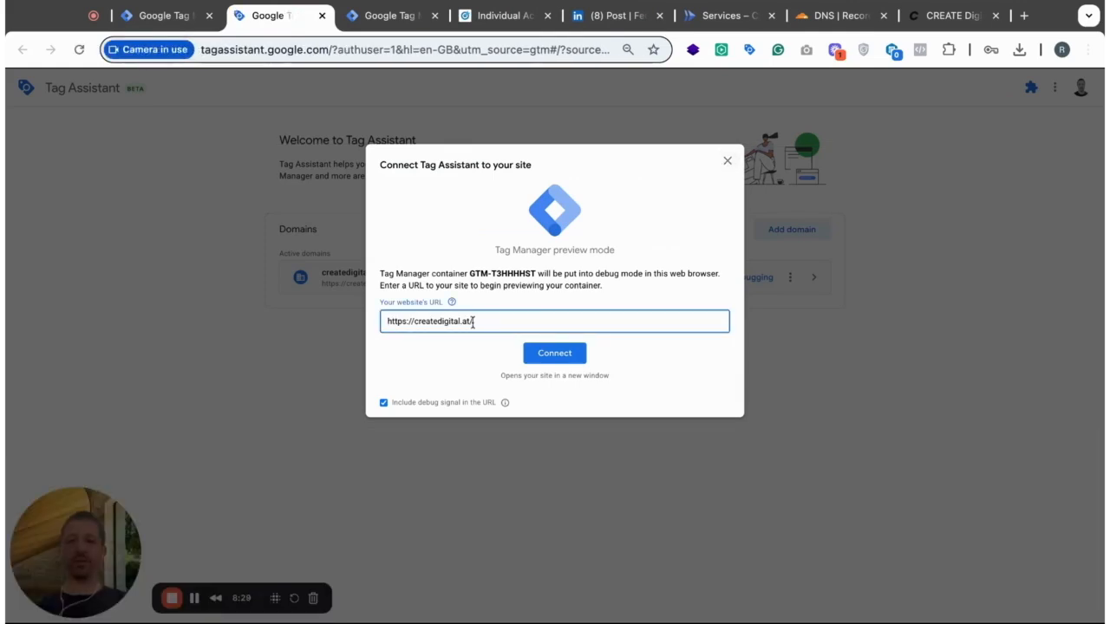
{"action": "left_click", "coordinate": [657, 243]}
{"action": "left_click", "coordinate": [506, 328]}
{"action": "key", "text": "BackSpace"}
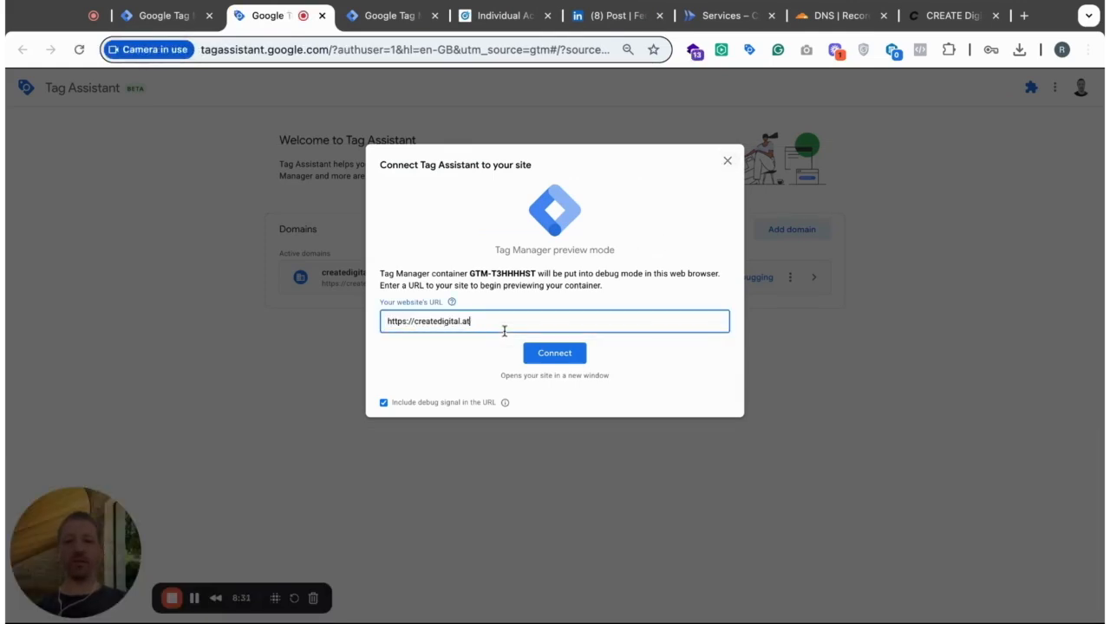
{"action": "left_click", "coordinate": [666, 214]}
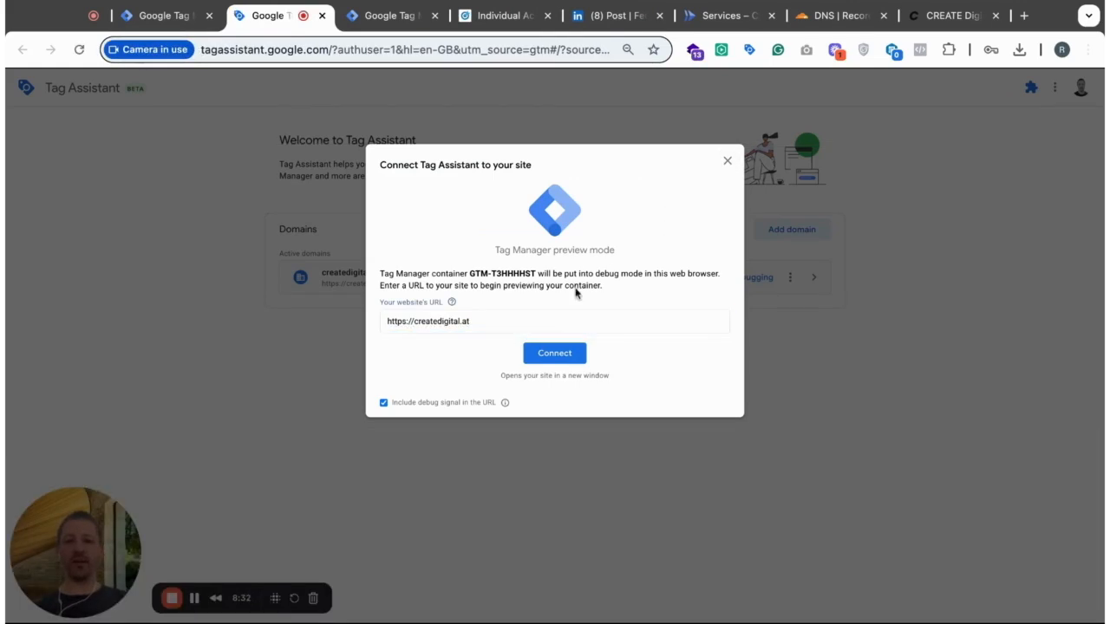
{"action": "left_click", "coordinate": [569, 364]}
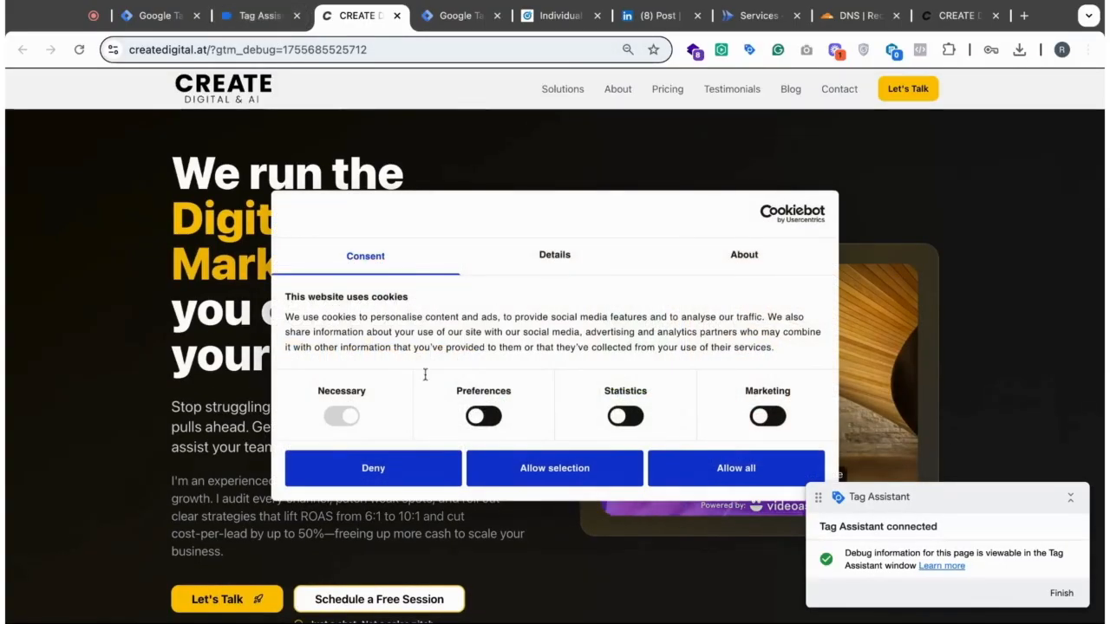
- Return to Tag Assistant, dismiss the connection notice and show the tags that have not fired
{"action": "left_click", "coordinate": [261, 15]}
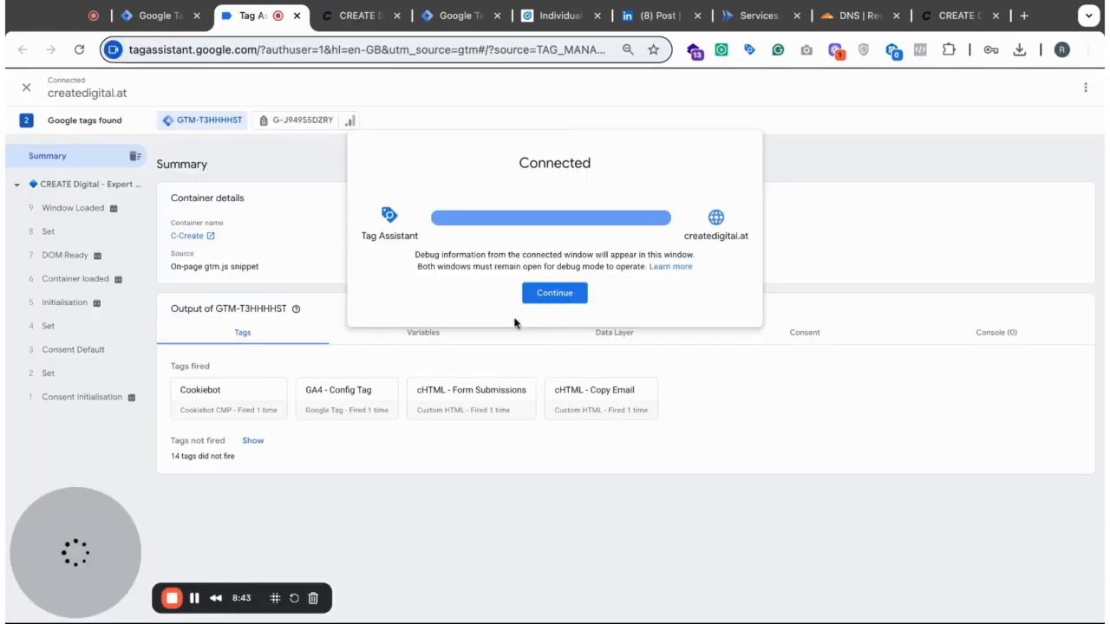
{"action": "left_click", "coordinate": [550, 294]}
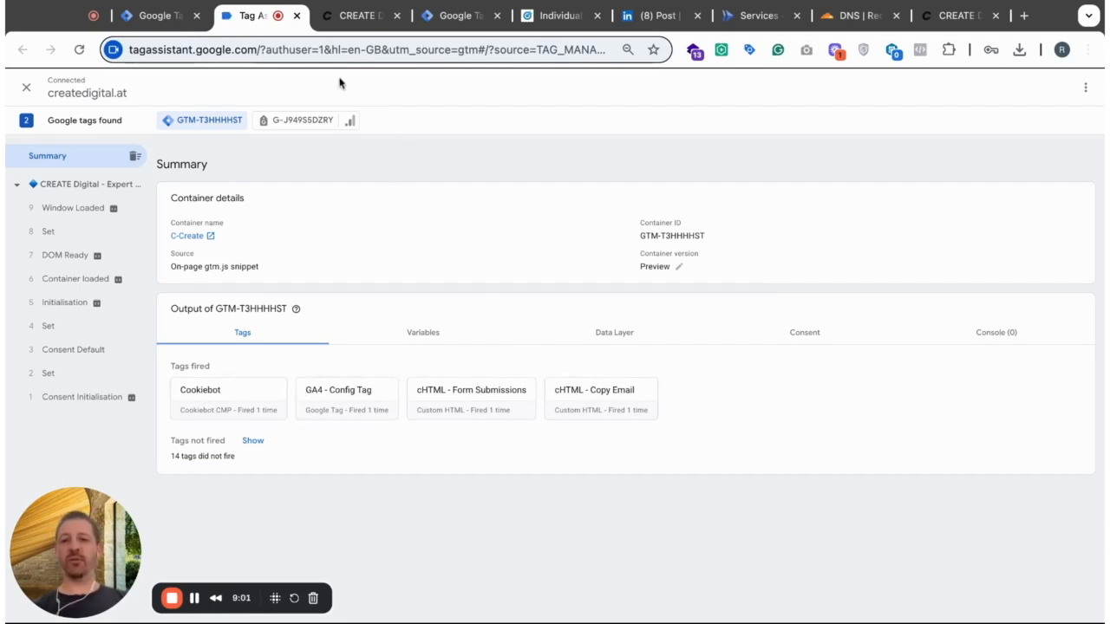
{"action": "left_click", "coordinate": [253, 441]}
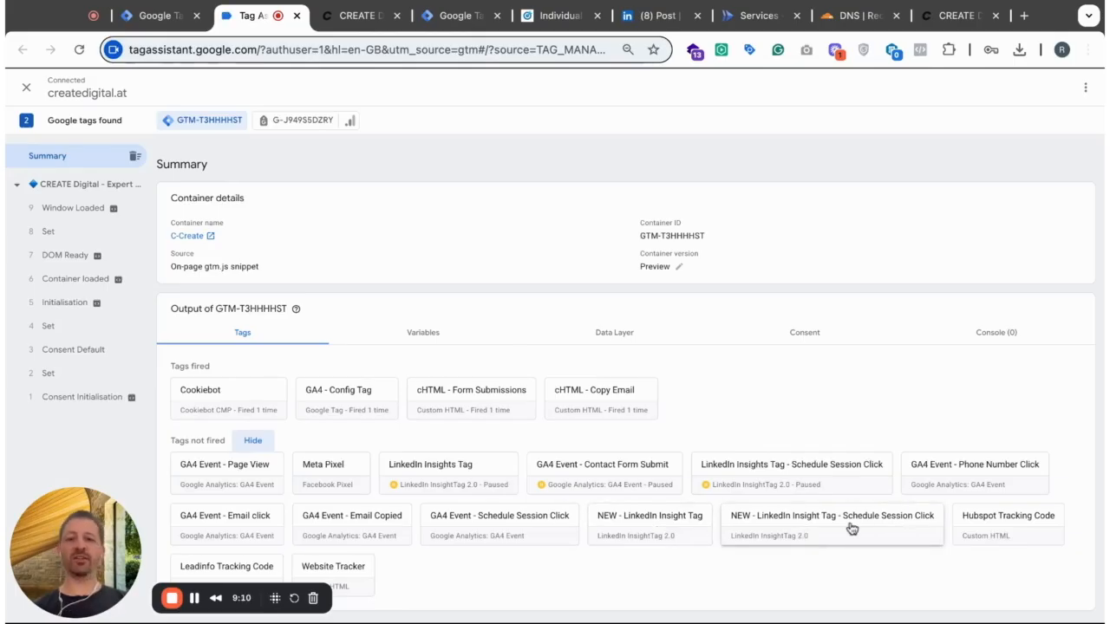
- Allow all cookies on the previewed website and check in the Tag Assistant summary which tags fired
{"action": "left_click", "coordinate": [355, 16]}
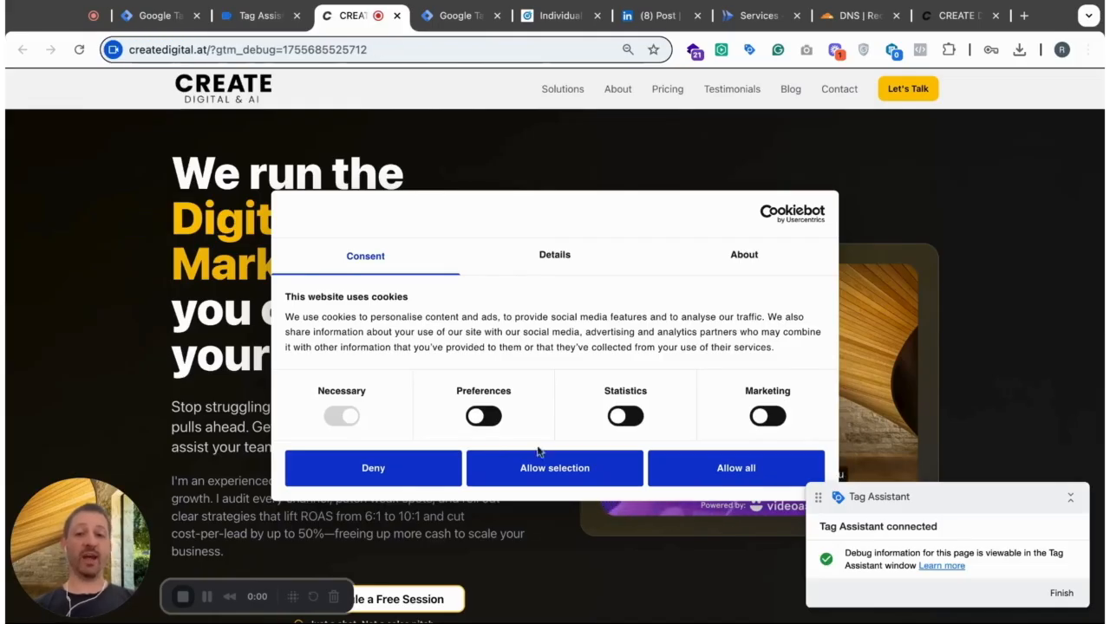
{"action": "left_click", "coordinate": [731, 477]}
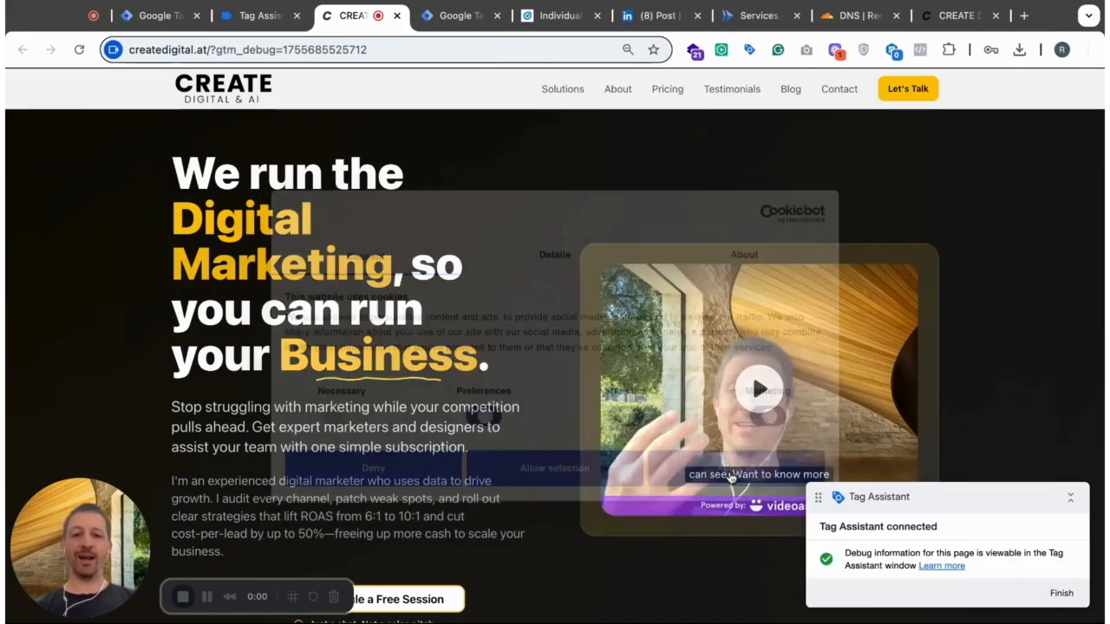
{"action": "left_click", "coordinate": [256, 17]}
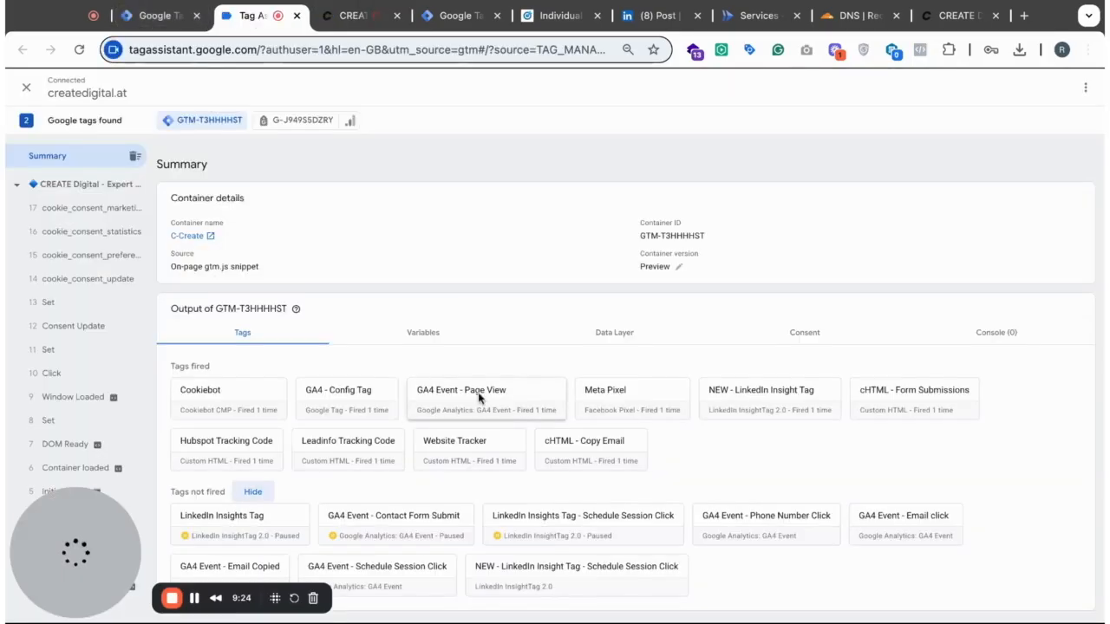
{"action": "left_click", "coordinate": [79, 185]}
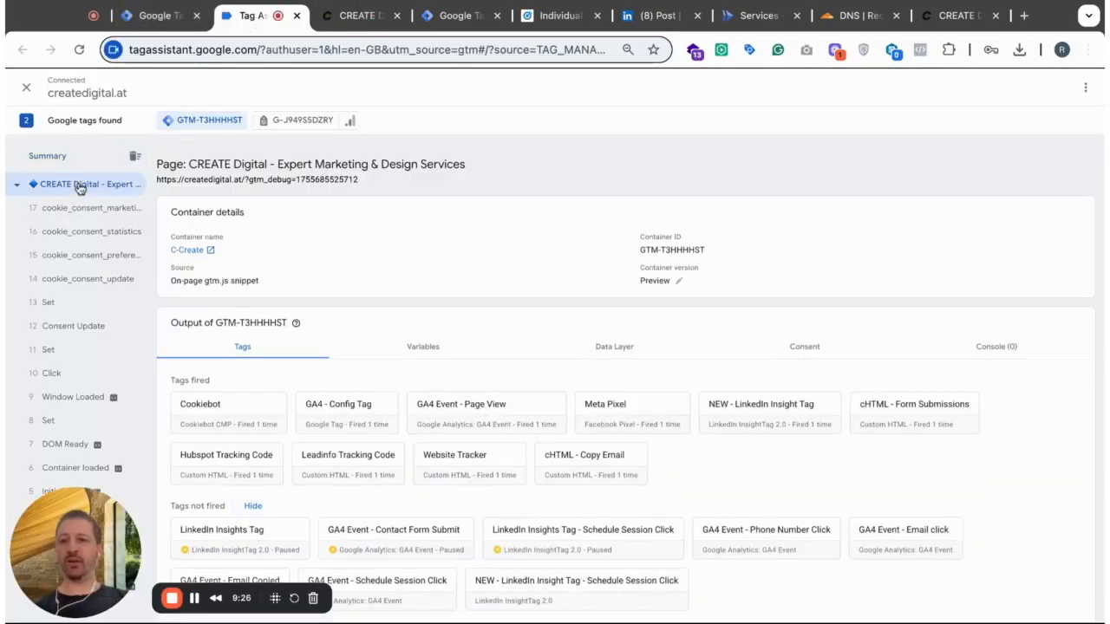
{"action": "left_click", "coordinate": [78, 160]}
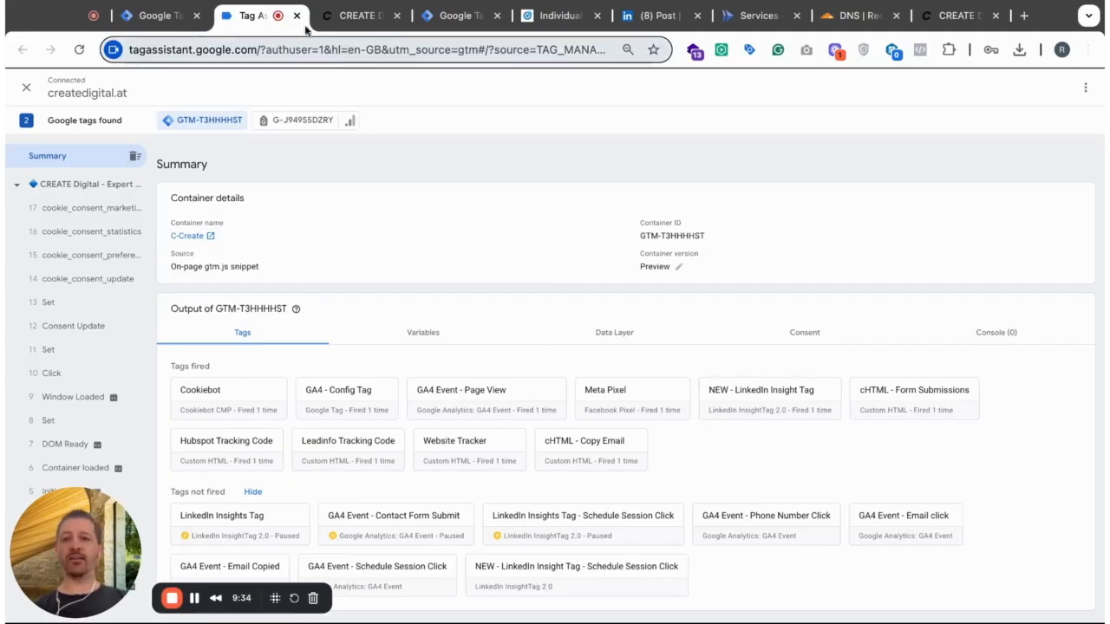
- Trigger the Schedule a Free Session button on the previewed website and check the fired tags in Tag Assistant
{"action": "left_click", "coordinate": [356, 14]}
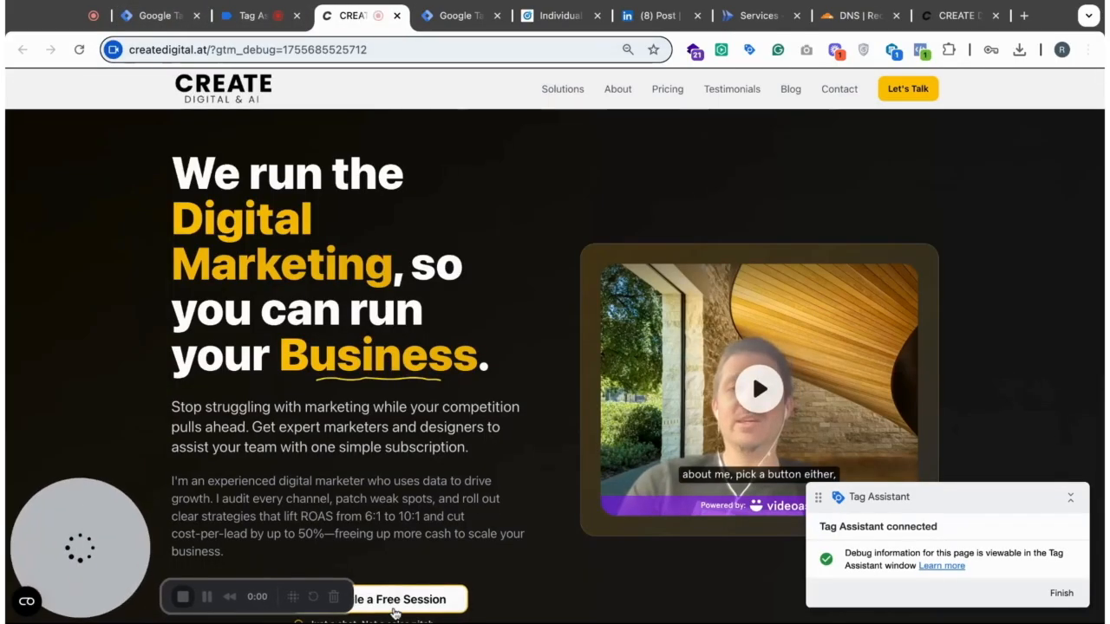
{"action": "left_click", "coordinate": [394, 607]}
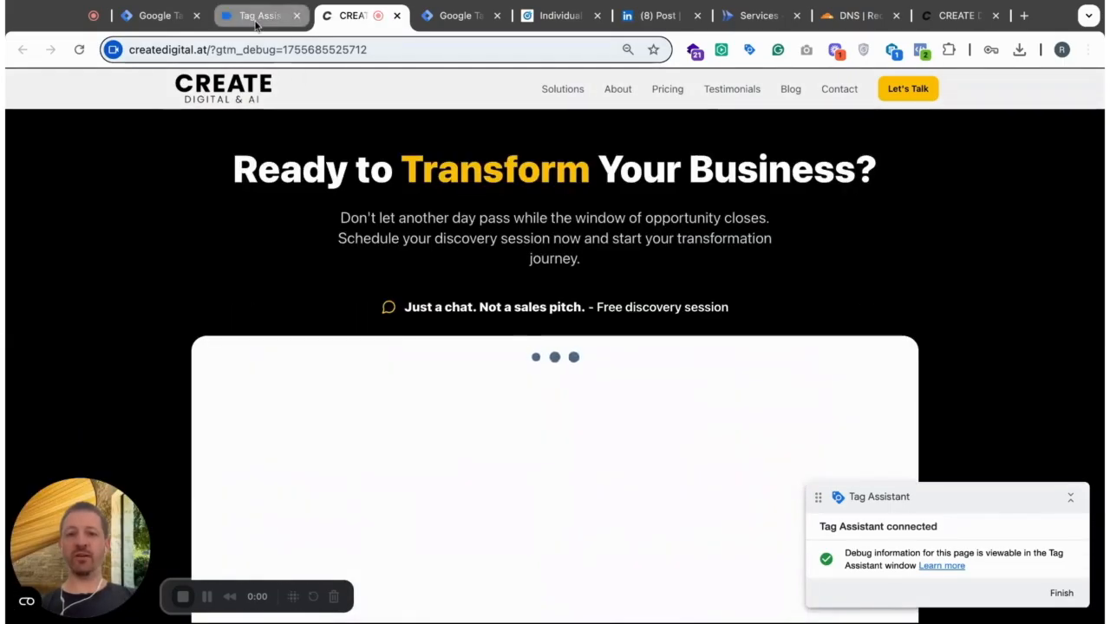
{"action": "left_click", "coordinate": [257, 16]}
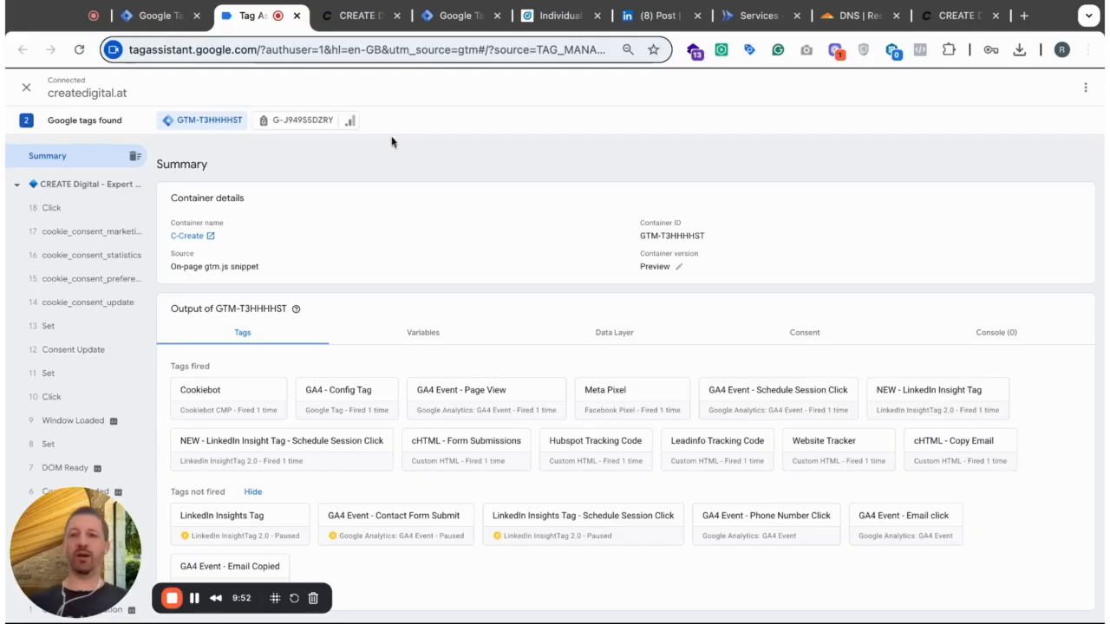
- Close the previewed website and the Tag Assistant session, and launch a new container preview from Google Tag Manager
{"action": "left_click", "coordinate": [362, 17]}
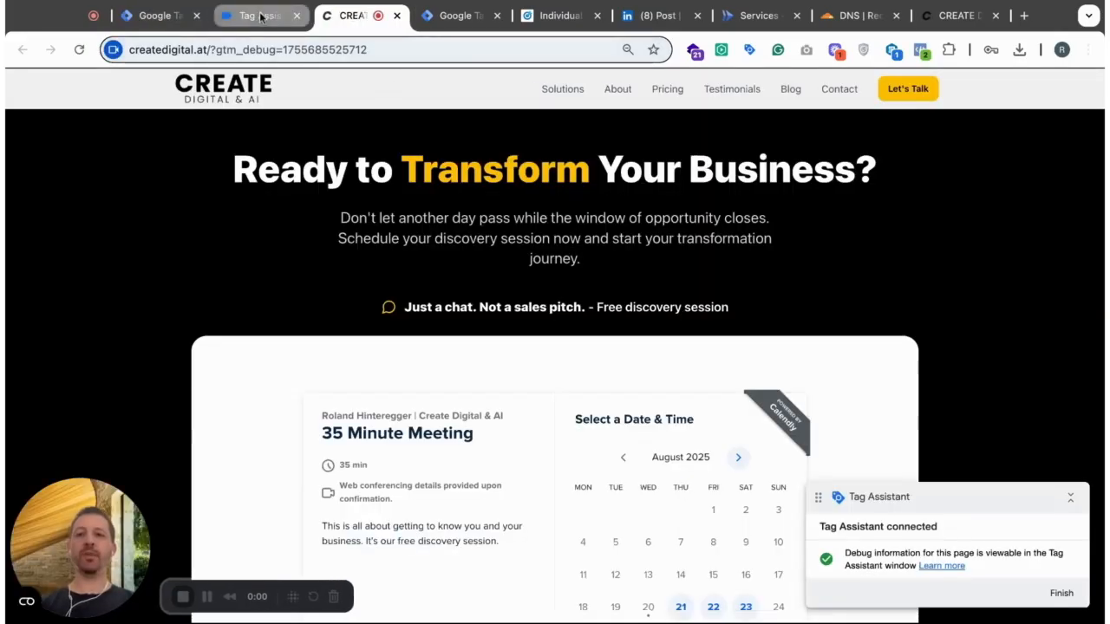
{"action": "left_click", "coordinate": [398, 17]}
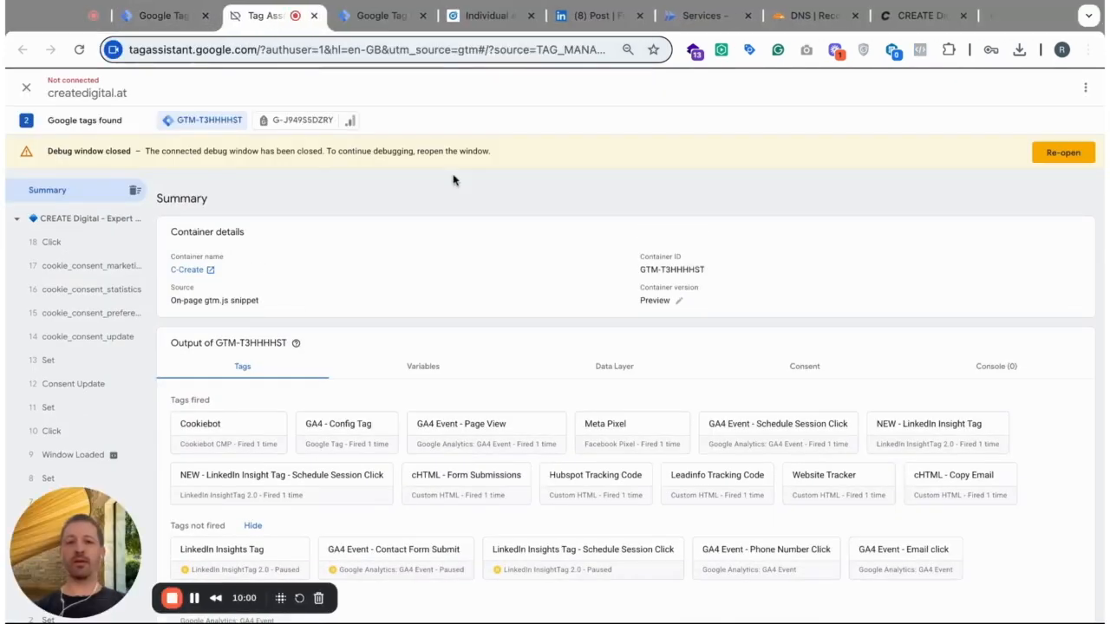
{"action": "key", "text": "super+w"}
{"action": "left_click", "coordinate": [182, 16]}
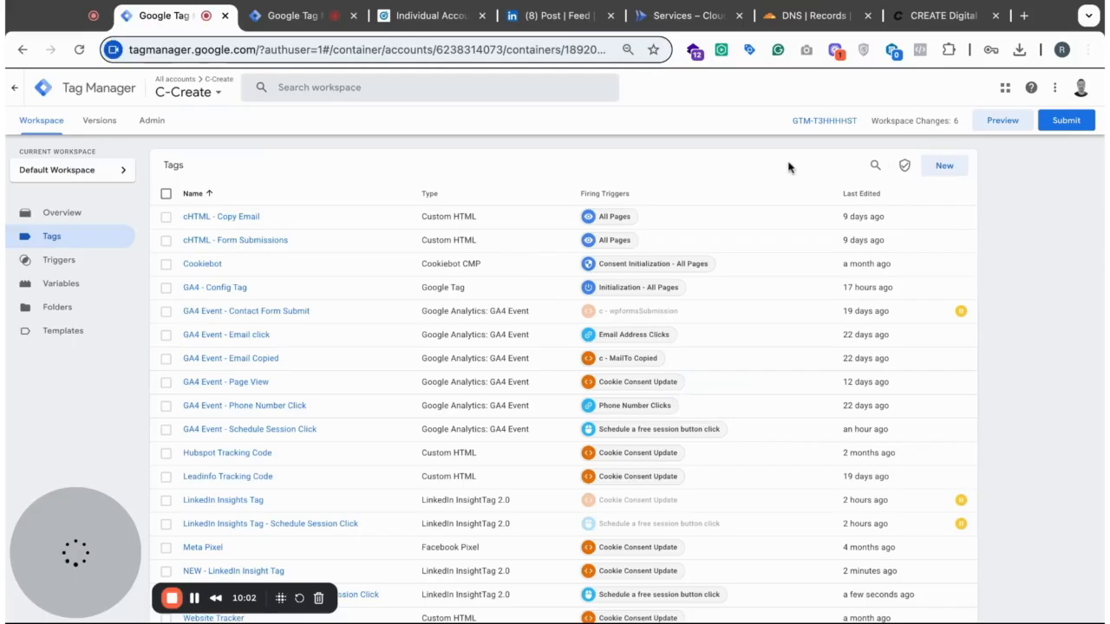
{"action": "left_click", "coordinate": [1001, 120]}
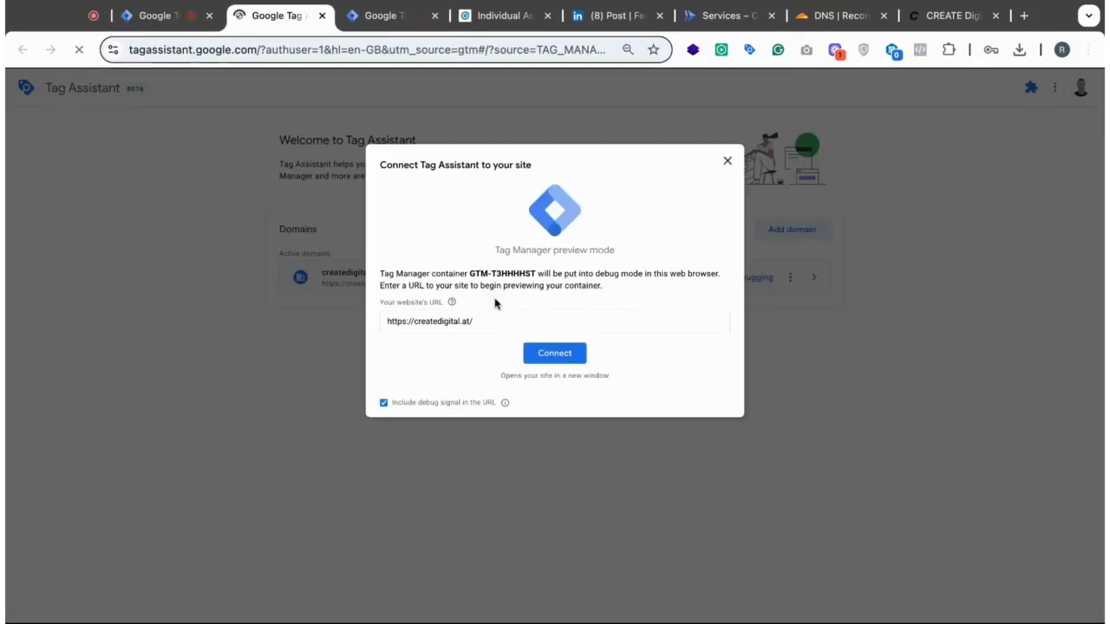
{"action": "left_click", "coordinate": [493, 321]}
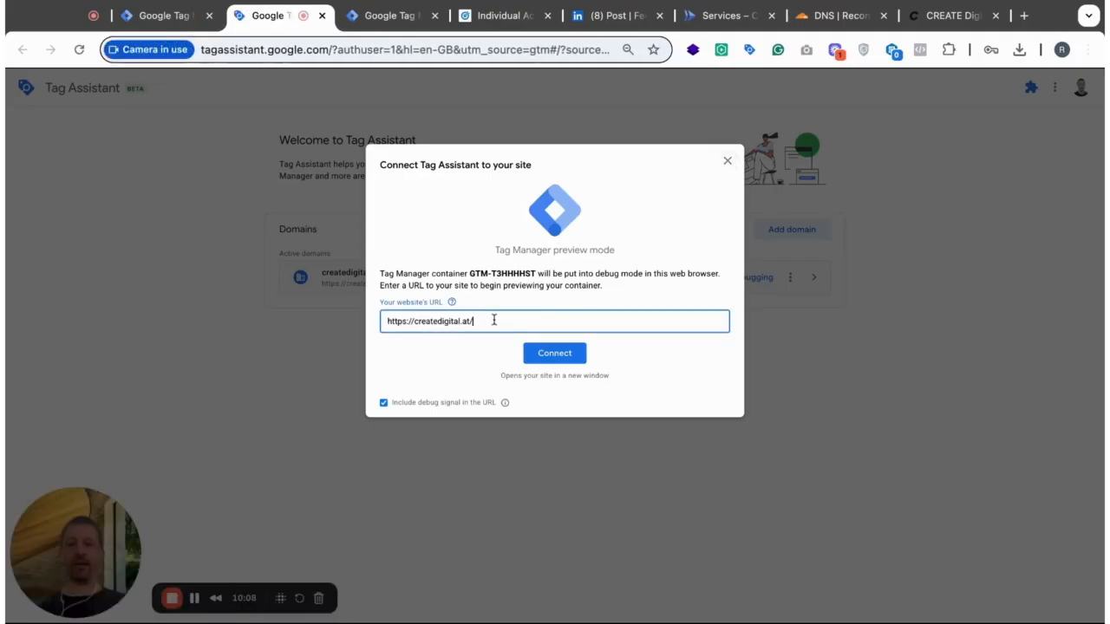
{"action": "type", "text": "?li"}
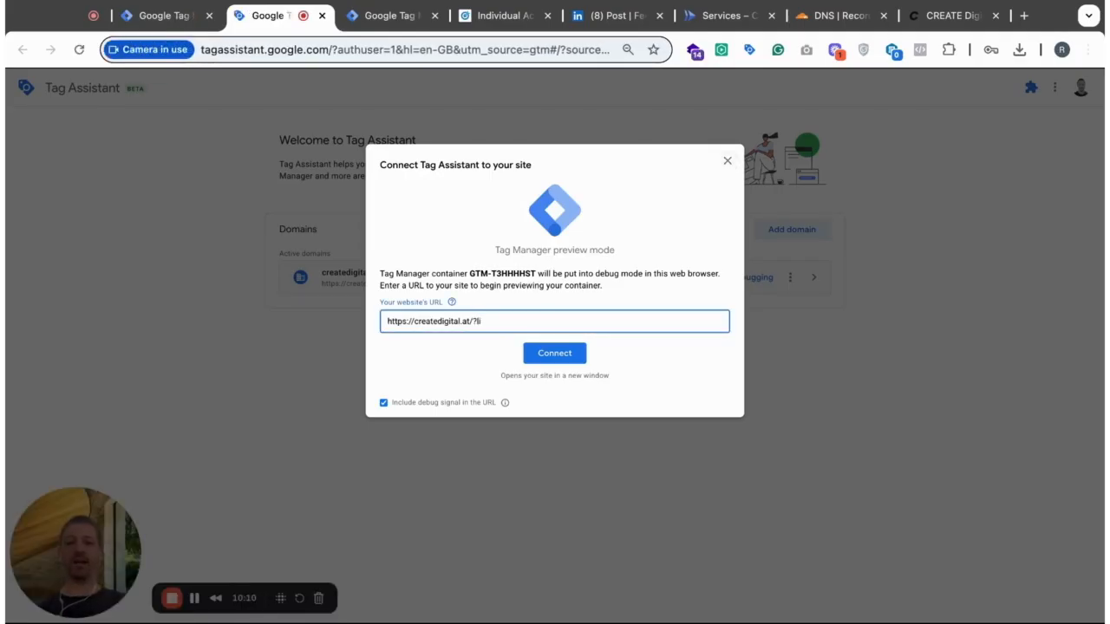
{"action": "left_click", "coordinate": [498, 335]}
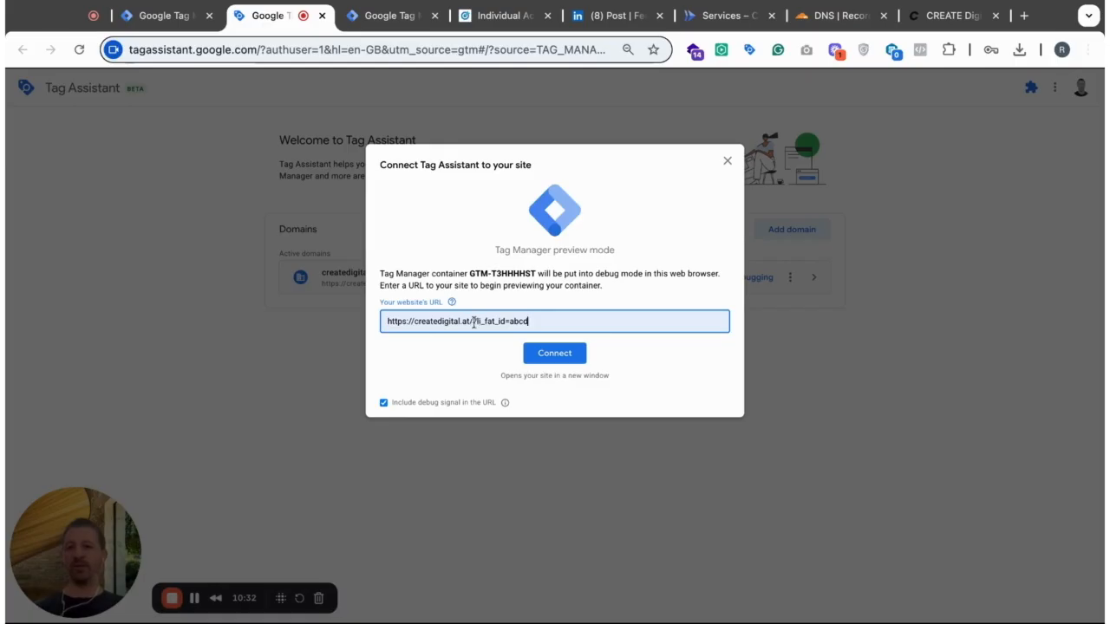
{"action": "key", "text": "shift+super+Left"}
{"action": "key", "text": "shift+super+Right"}
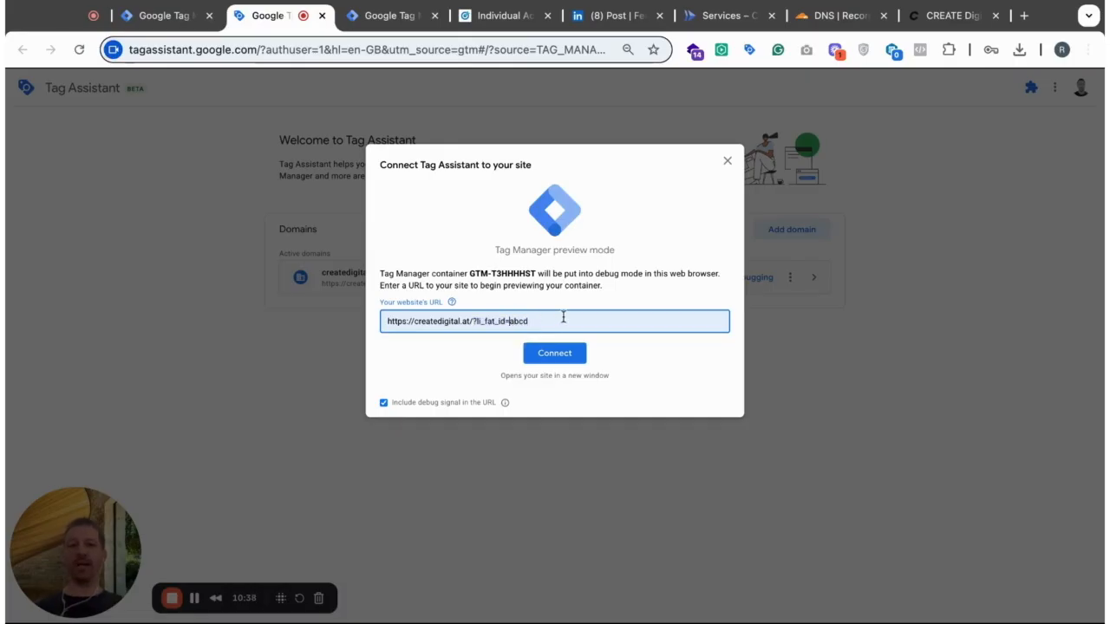
{"action": "left_click", "coordinate": [655, 230]}
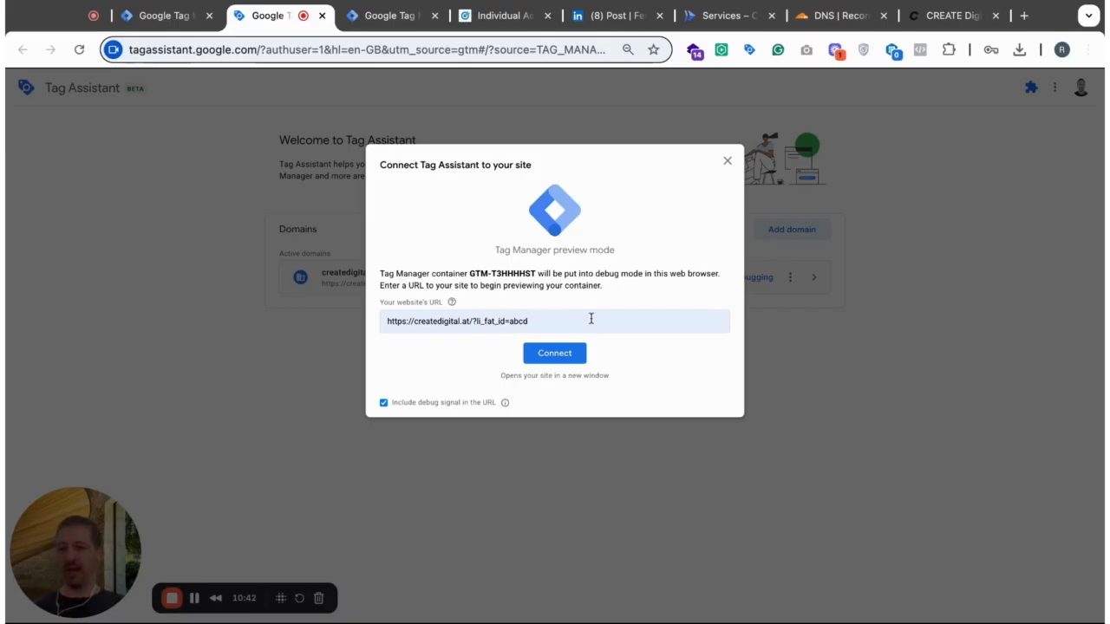
{"action": "left_click", "coordinate": [545, 321]}
{"action": "key", "text": "Escape"}
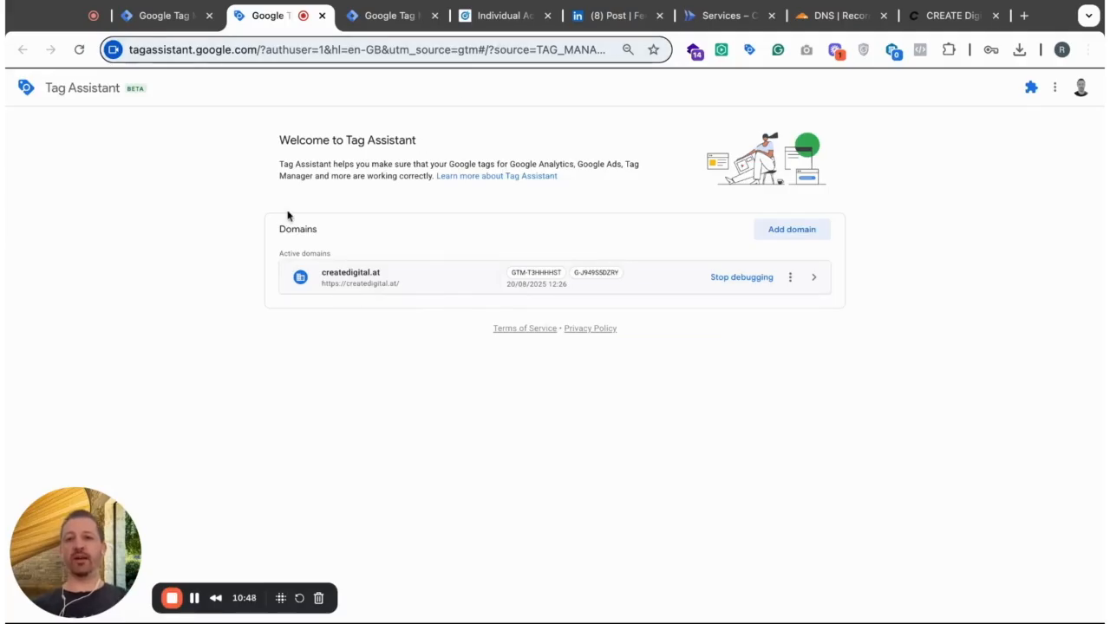
- Start debugging the createdigital.at domain and follow the Attend link of the promoted CREATE DIGITAL & AI post on LinkedIn
{"action": "left_click", "coordinate": [417, 277]}
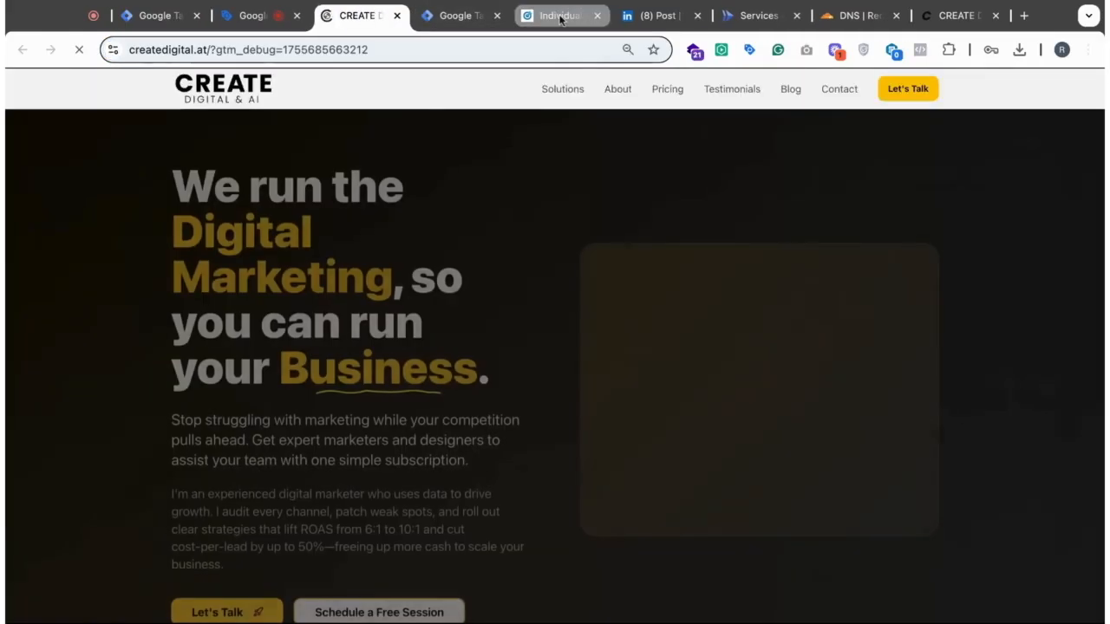
{"action": "left_click", "coordinate": [560, 16]}
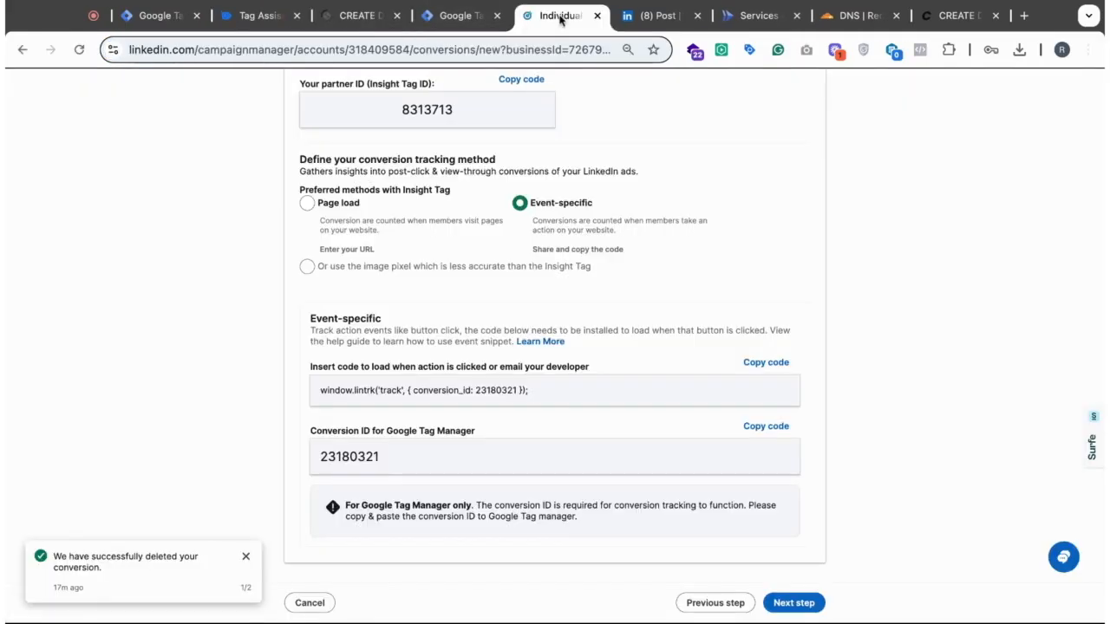
{"action": "left_click", "coordinate": [659, 15]}
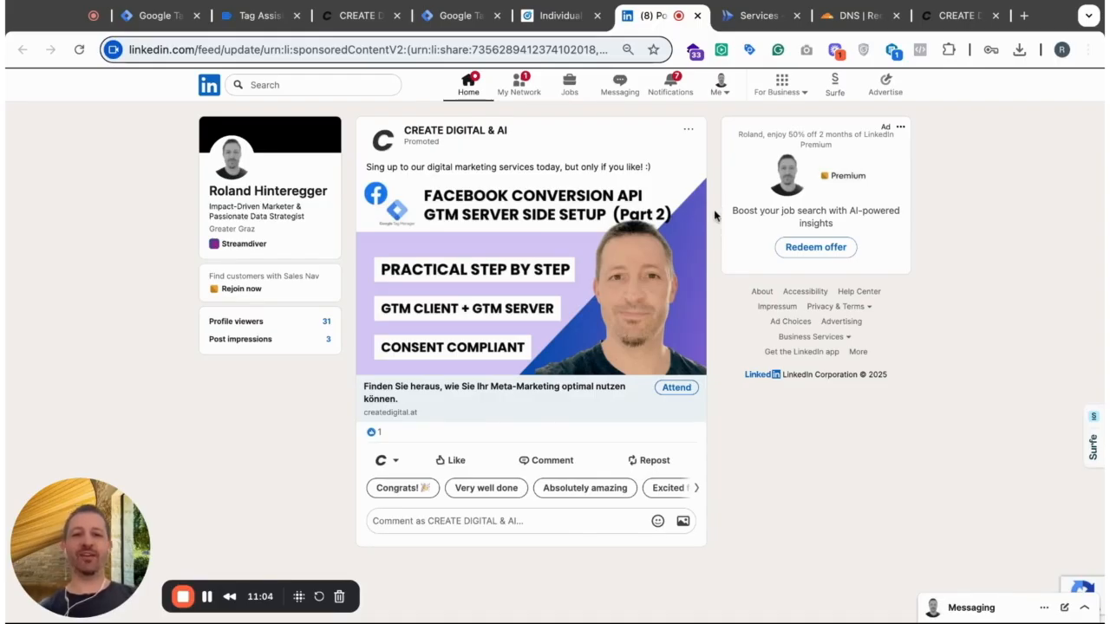
{"action": "left_click", "coordinate": [675, 389]}
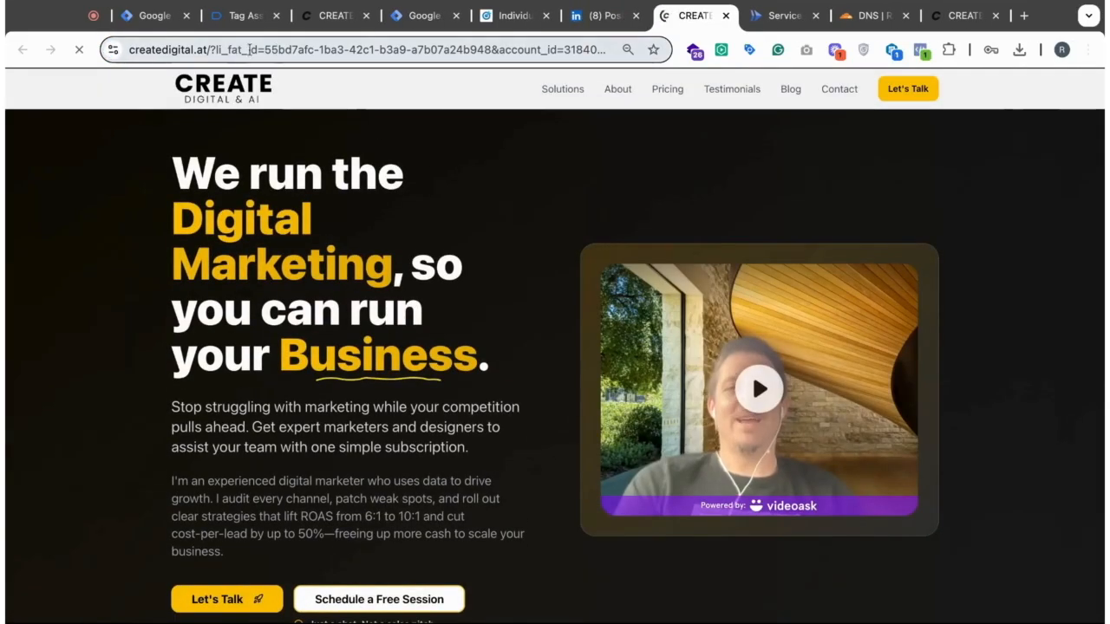
- Examine the li_fat_id parameter and its value in the ad landing page's URL
{"action": "left_click_drag", "start_coordinate": [206, 50], "coordinate": [295, 50]}
{"action": "key", "text": "Left"}
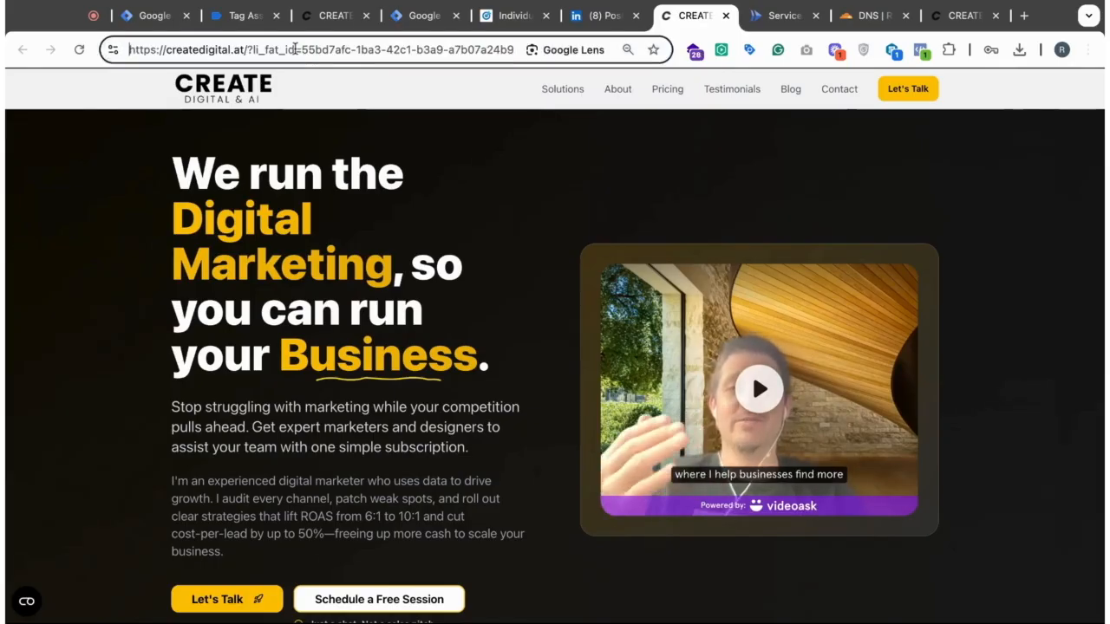
{"action": "key", "text": "alt+Right"}
{"action": "key", "text": "alt+Right"}
{"action": "key", "text": "alt+Right"}
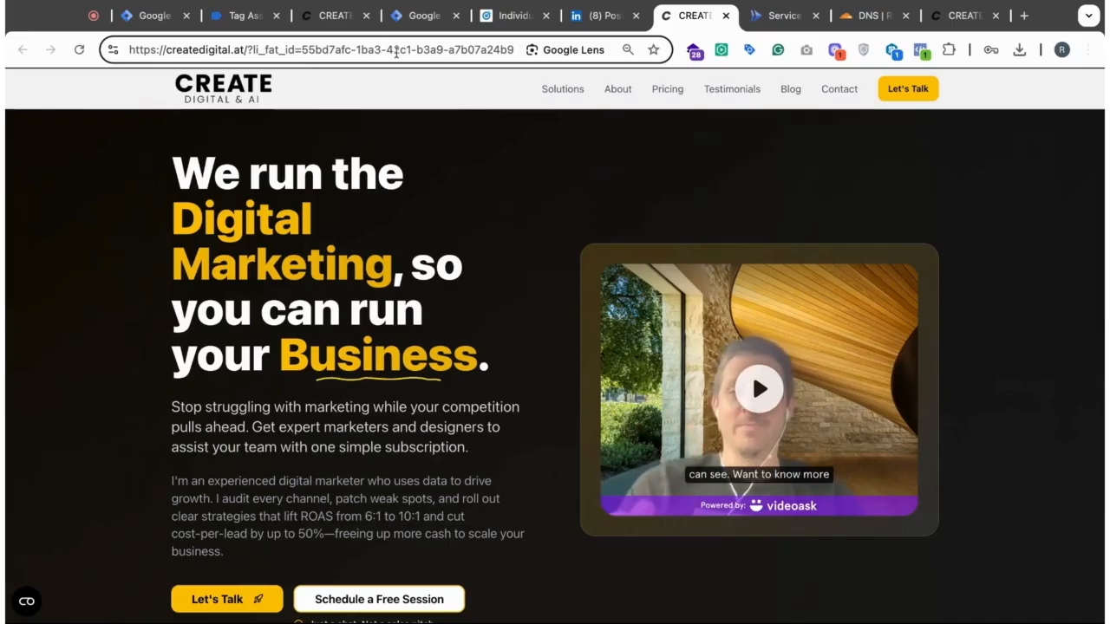
{"action": "left_click_drag", "start_coordinate": [302, 49], "coordinate": [513, 50]}
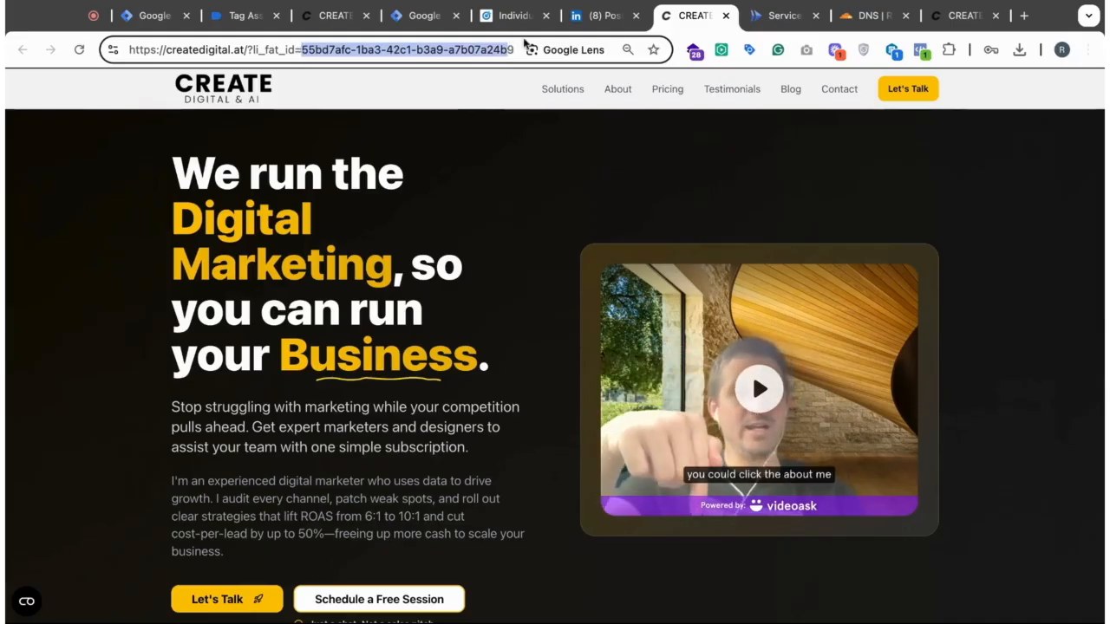
{"action": "scroll", "coordinate": [555, 347], "scroll_direction": "down", "scroll_amount": 4}
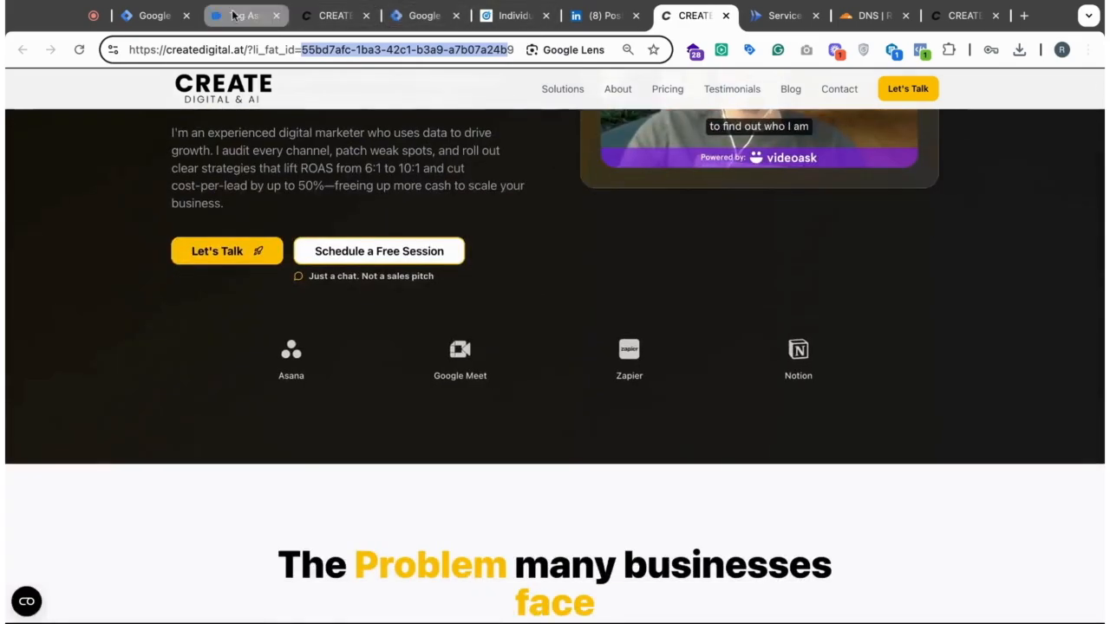
- Return to Tag Assistant, dismiss the connection notice and switch to the connected createdigital.at debug page
{"action": "left_click", "coordinate": [149, 15]}
{"action": "left_click", "coordinate": [246, 16]}
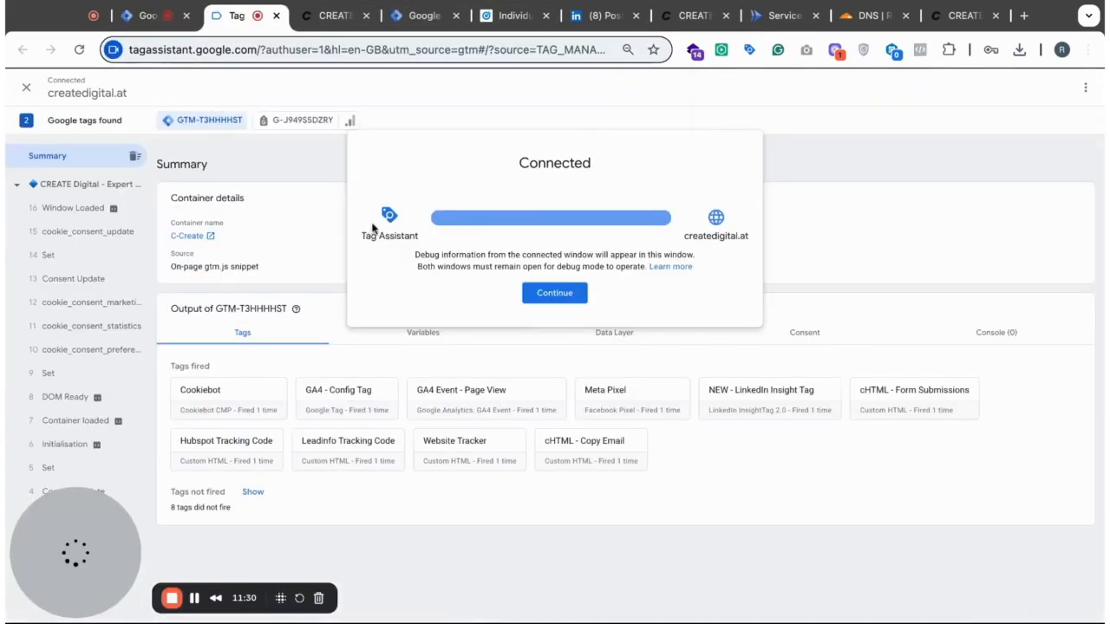
{"action": "left_click", "coordinate": [552, 293]}
{"action": "left_click", "coordinate": [334, 16]}
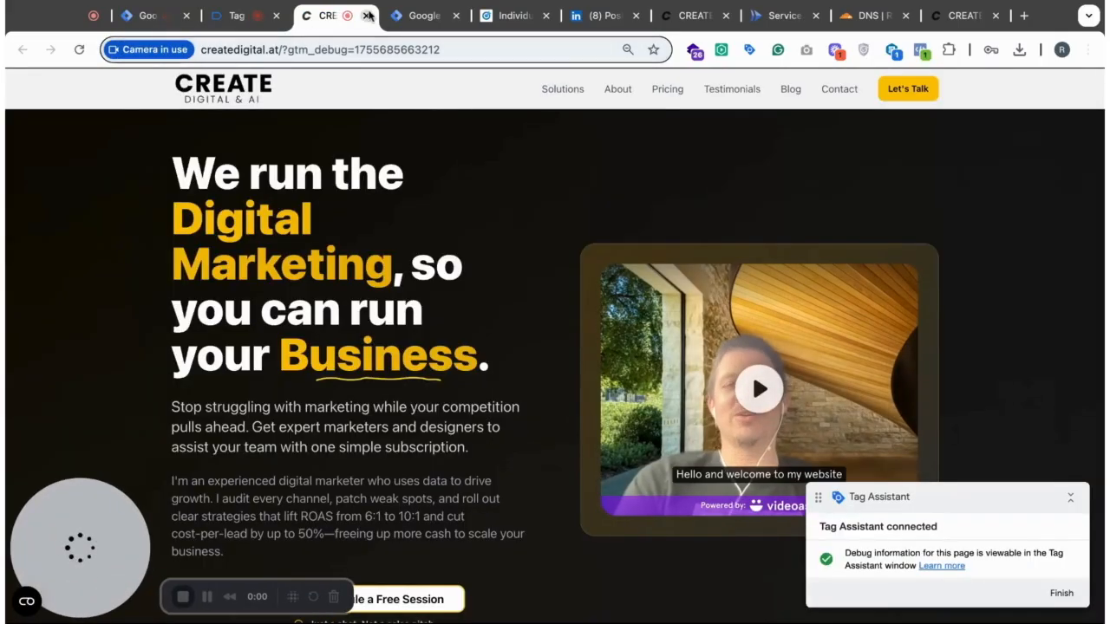
- Close the previewed createdigital.at page and its Tag Assistant session
{"action": "left_click", "coordinate": [409, 16]}
{"action": "left_click", "coordinate": [243, 17]}
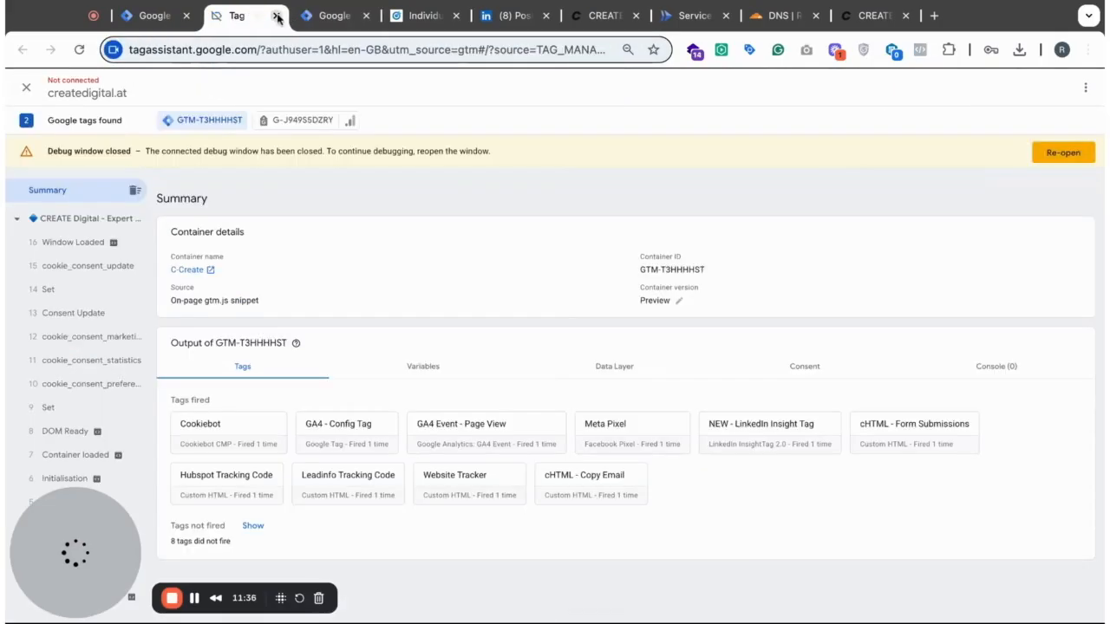
{"action": "key", "text": "super+w"}
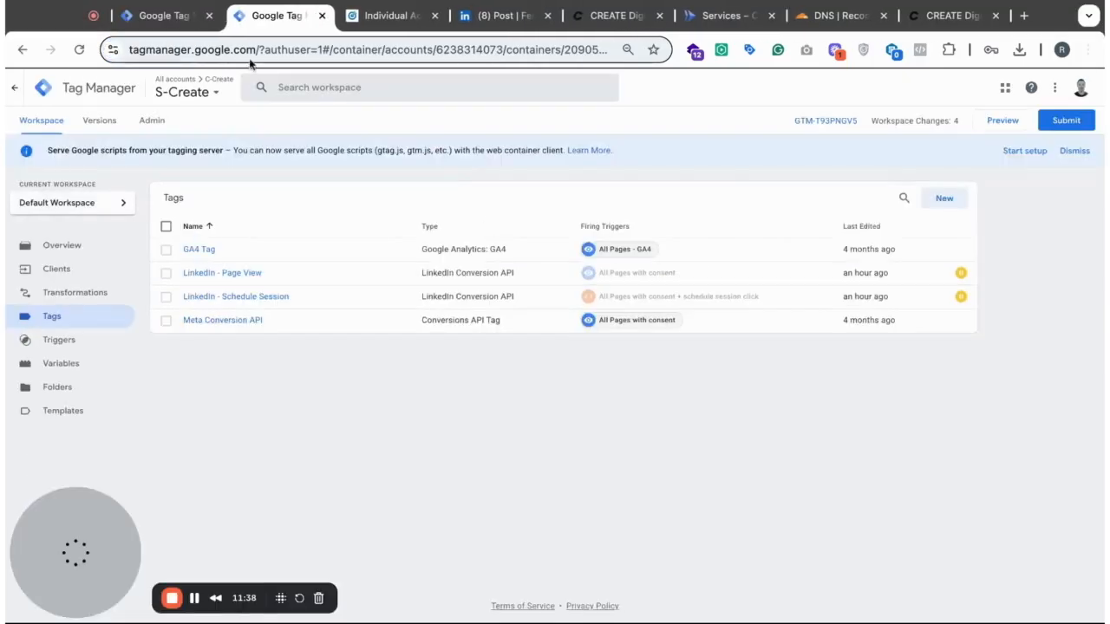
{"action": "left_click", "coordinate": [151, 17]}
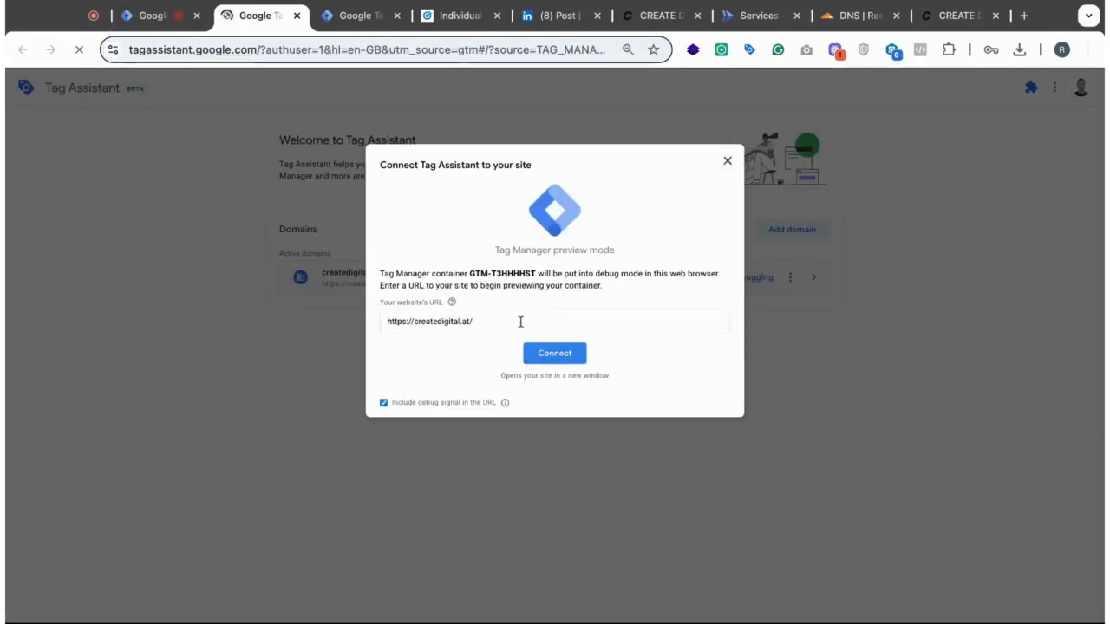
{"action": "left_click", "coordinate": [520, 321]}
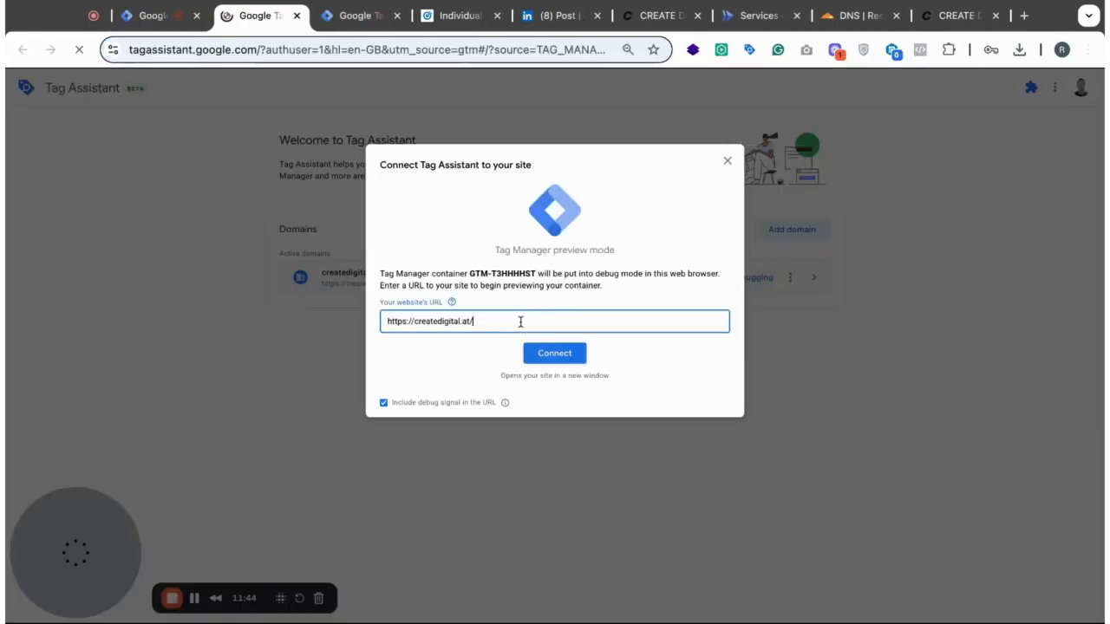
{"action": "type", "text": "?li_fat_id=abcd"}
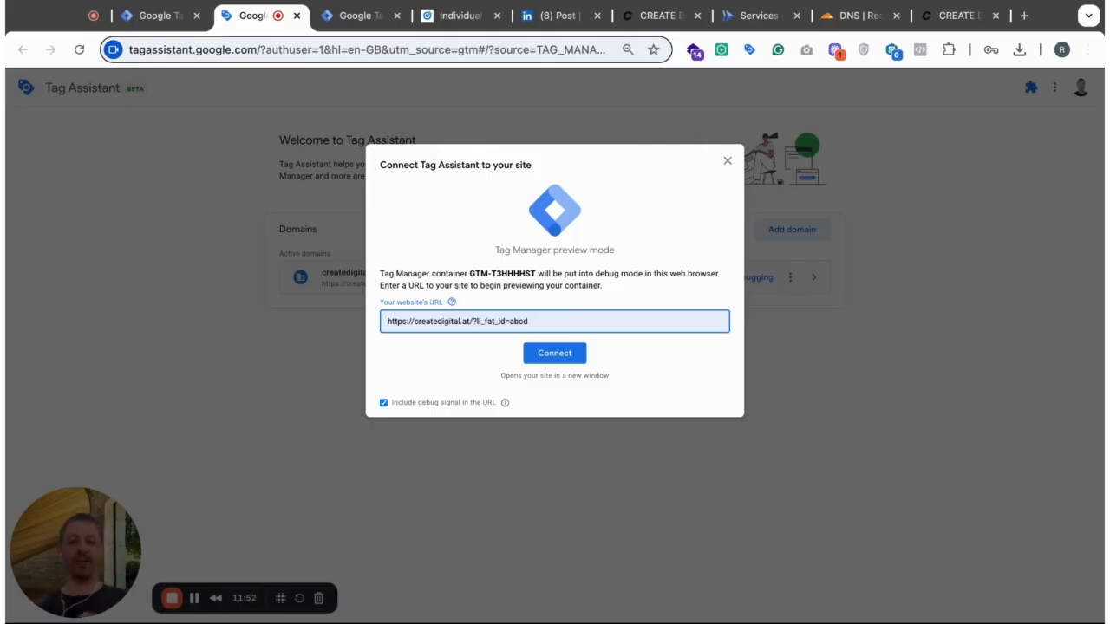
- Return to the ad landing page and show its createdigital.at cookies in enlarged developer tools
{"action": "left_click", "coordinate": [568, 17]}
{"action": "left_click", "coordinate": [660, 15]}
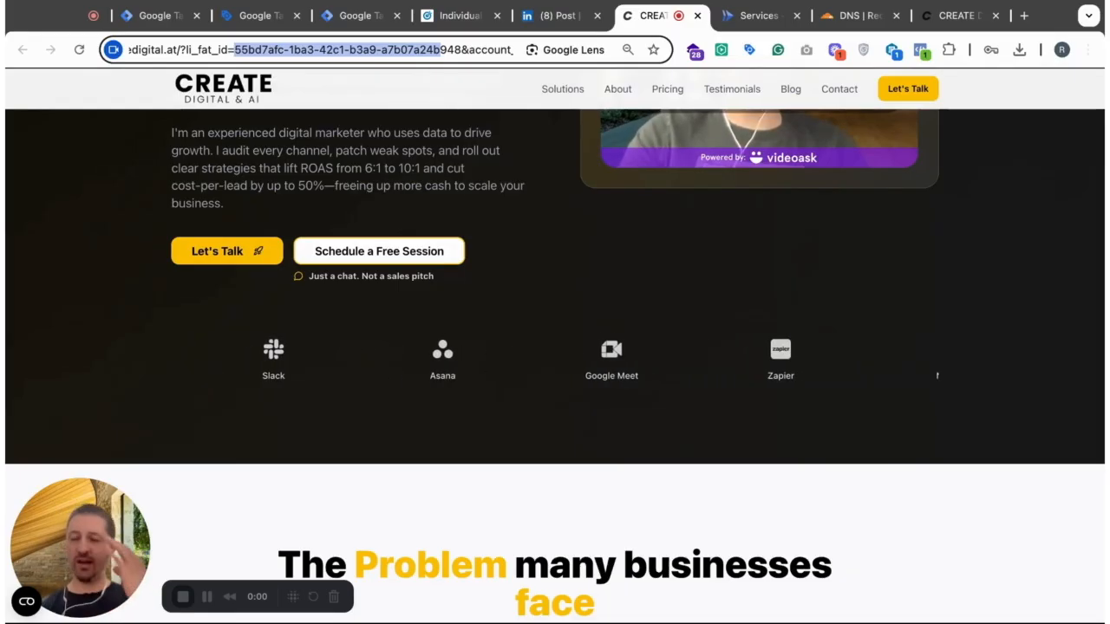
{"action": "left_click", "coordinate": [507, 250]}
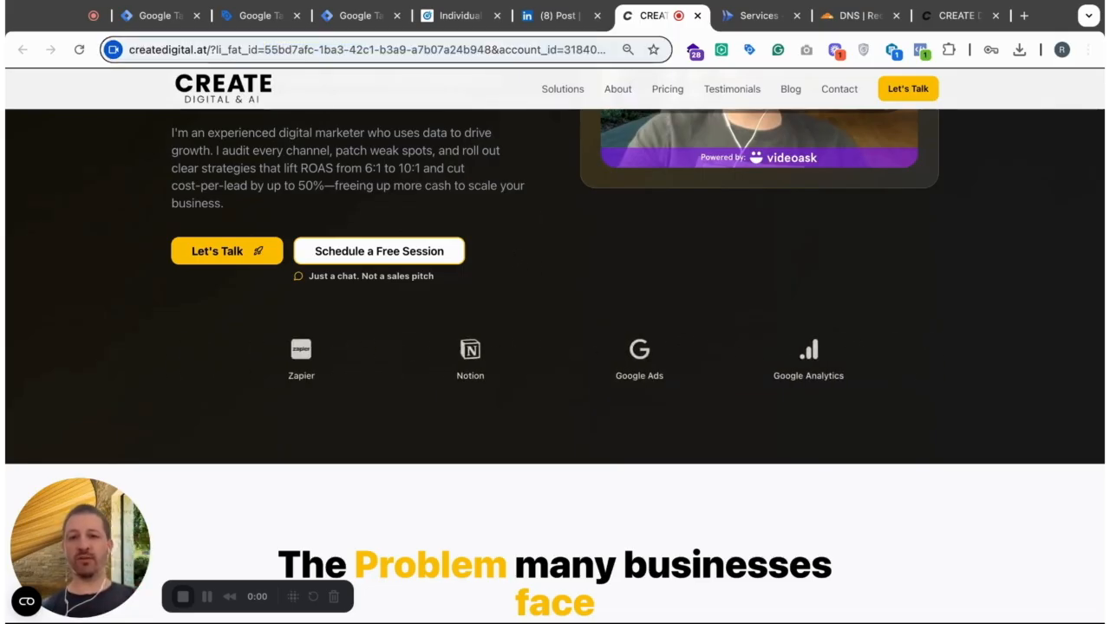
{"action": "key", "text": "super+alt+i"}
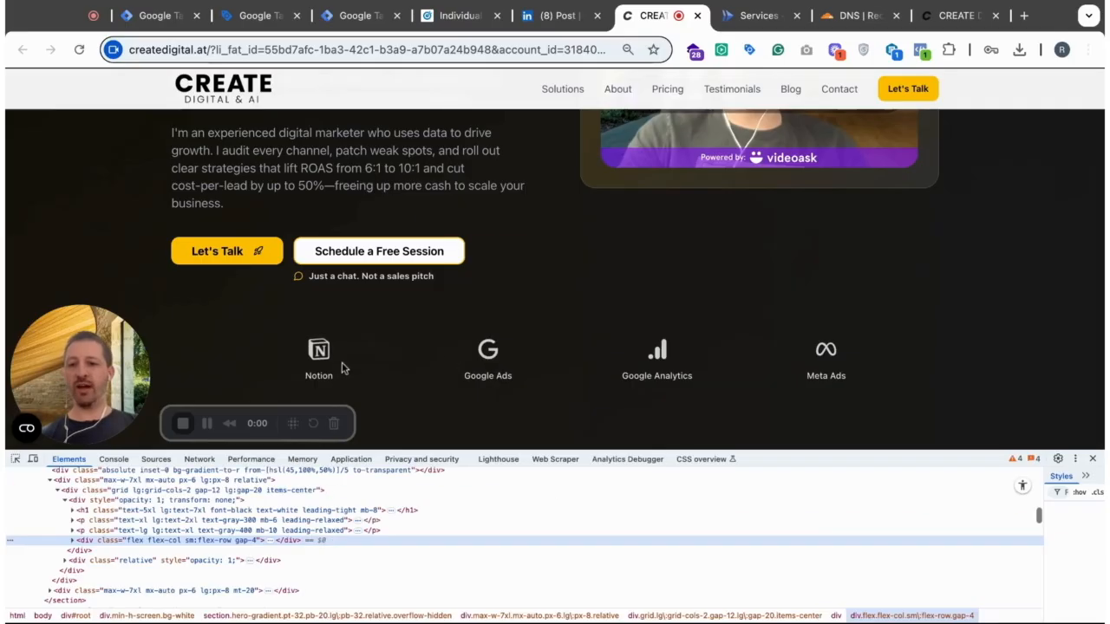
{"action": "left_click", "coordinate": [350, 460]}
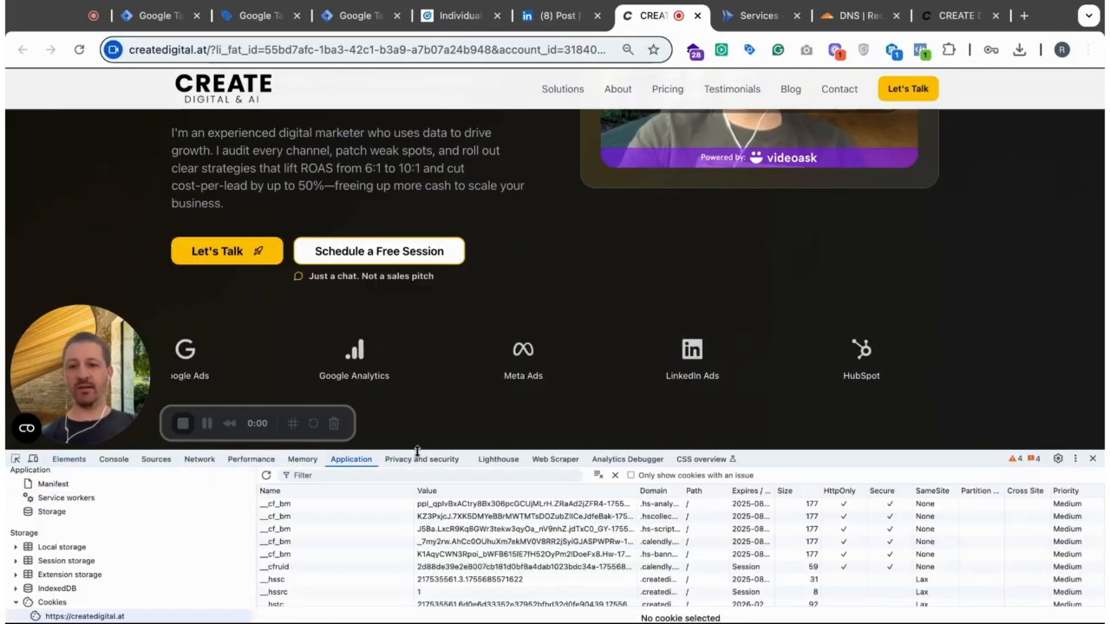
{"action": "left_click_drag", "start_coordinate": [417, 450], "coordinate": [260, 365]}
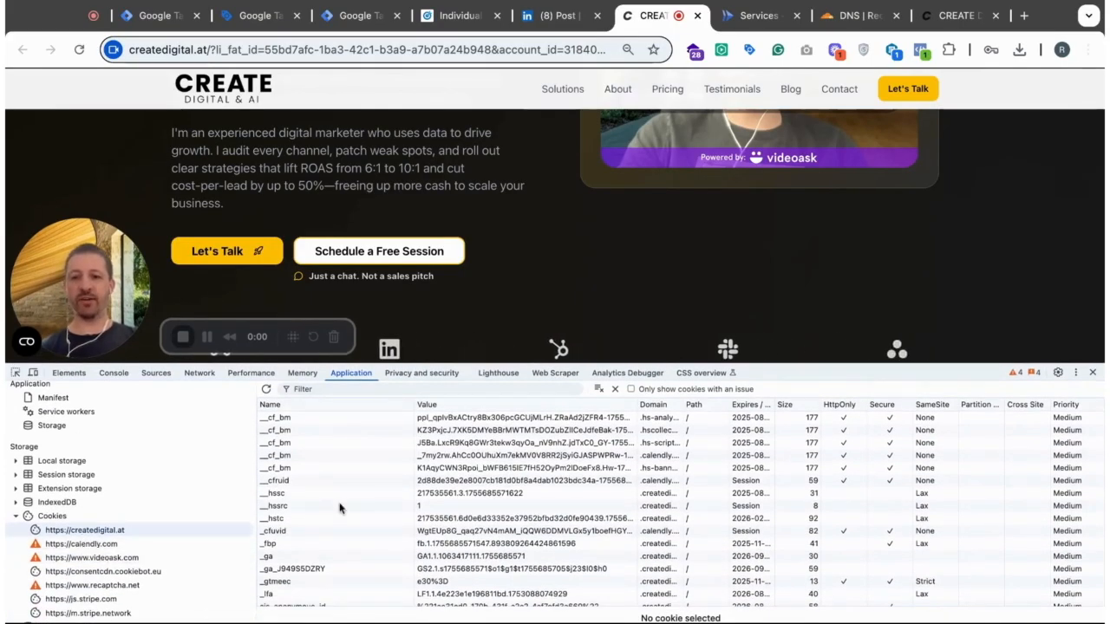
- Examine the value and domain of the li_fat_id cookie, widening the Domain column to read it in full
{"action": "scroll", "coordinate": [527, 510], "scroll_direction": "down", "scroll_amount": 3}
{"action": "scroll", "coordinate": [528, 510], "scroll_direction": "down", "scroll_amount": 1}
{"action": "left_click", "coordinate": [469, 576]}
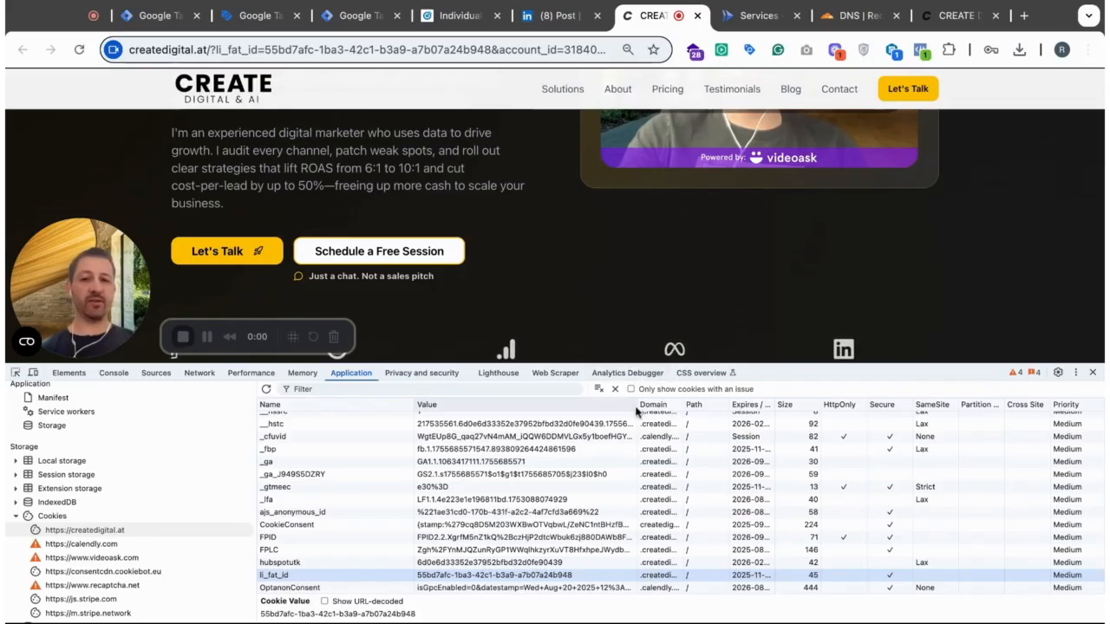
{"action": "left_click_drag", "start_coordinate": [635, 412], "coordinate": [540, 407]}
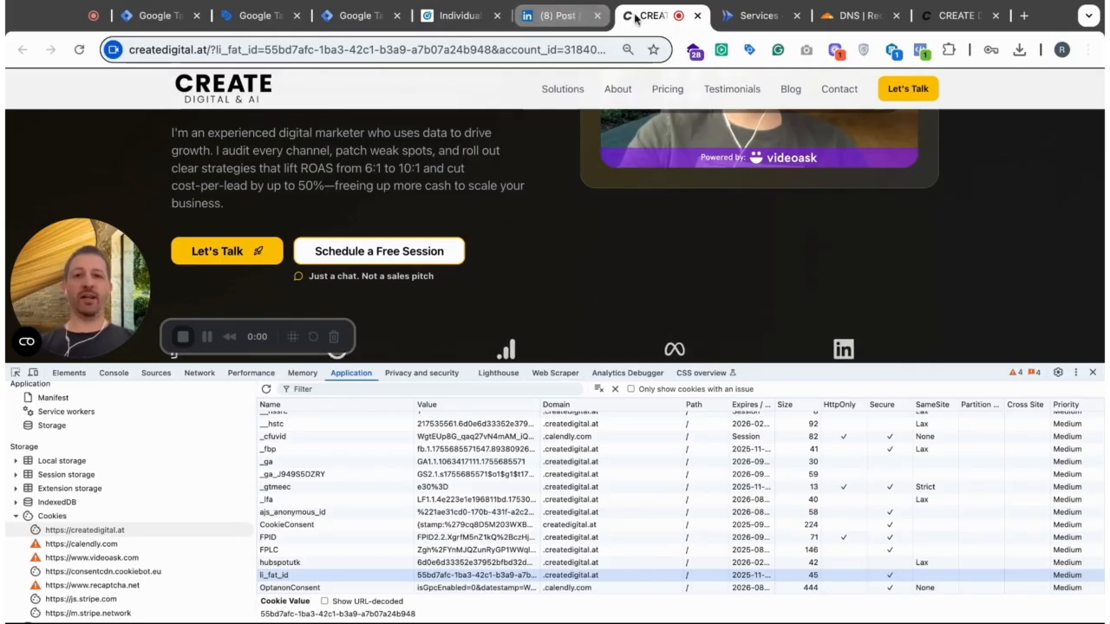
- Return to Tag Assistant and connect it to the site URL carrying li_fat_id=abcd
{"action": "left_click", "coordinate": [156, 19]}
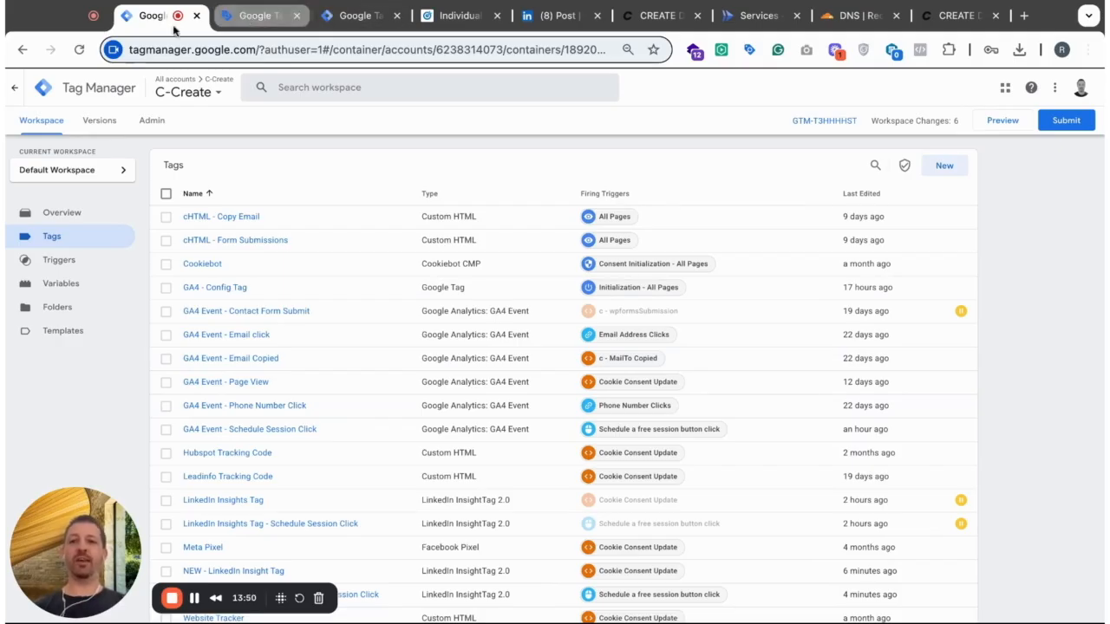
{"action": "left_click", "coordinate": [306, 9]}
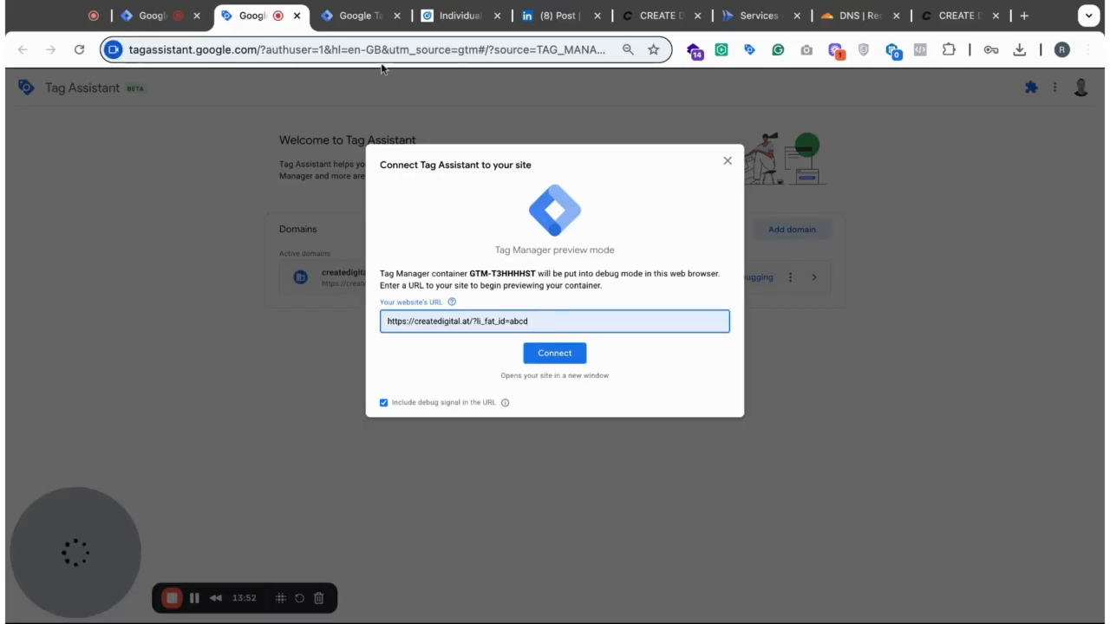
{"action": "left_click", "coordinate": [551, 354]}
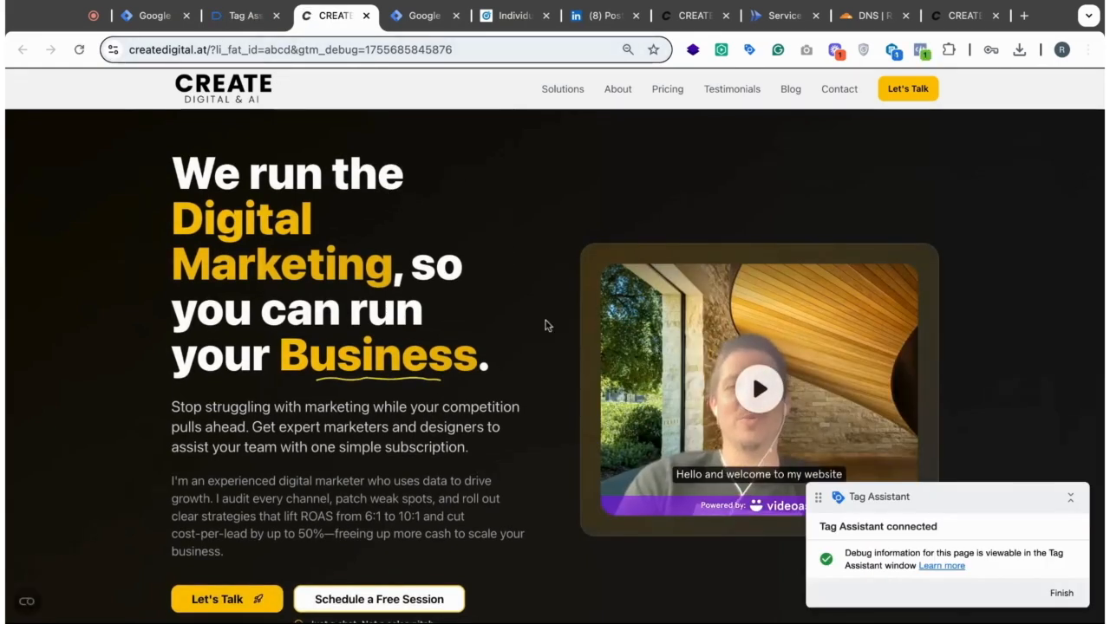
- Inspect the li_fat_id cookie of the connected debug page in the developer tools and close them again
{"action": "key", "text": "ctrl+shift+i"}
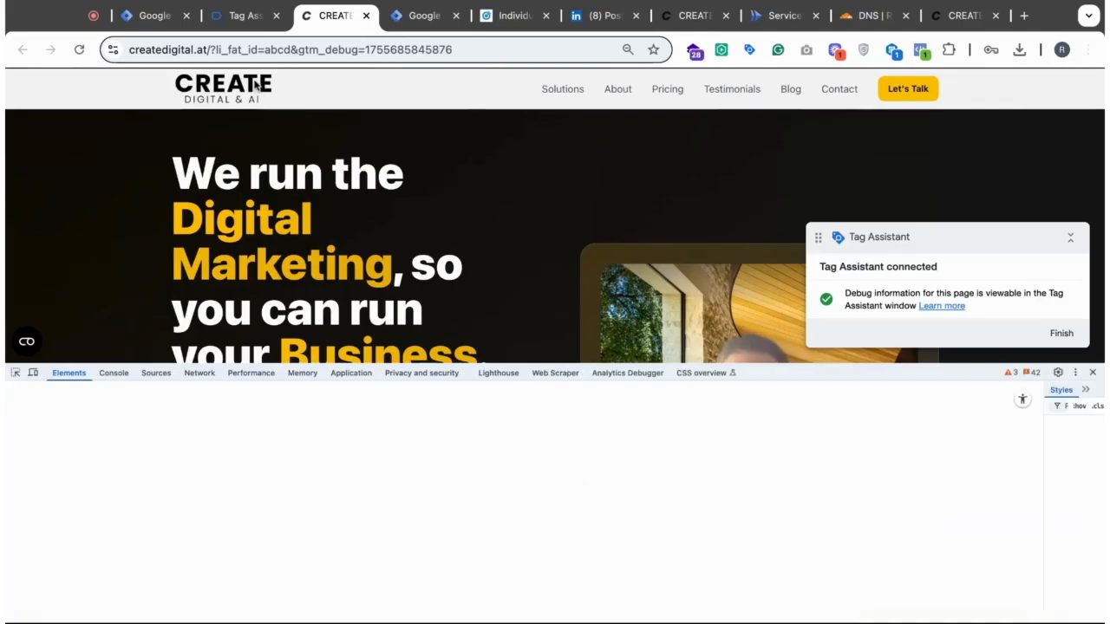
{"action": "left_click", "coordinate": [351, 373]}
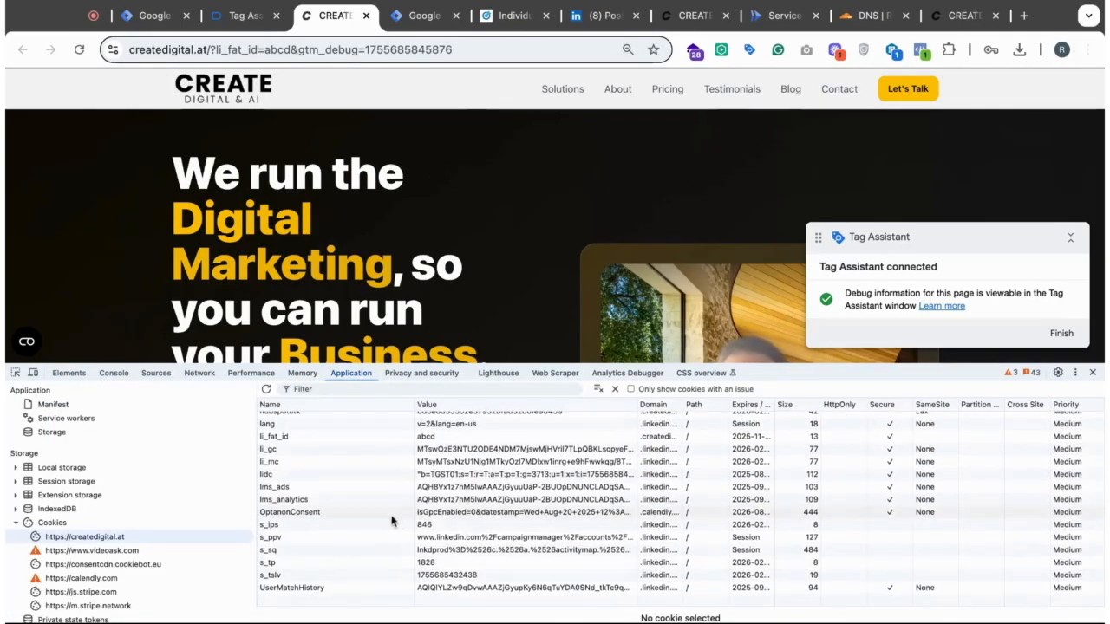
{"action": "left_click", "coordinate": [305, 435]}
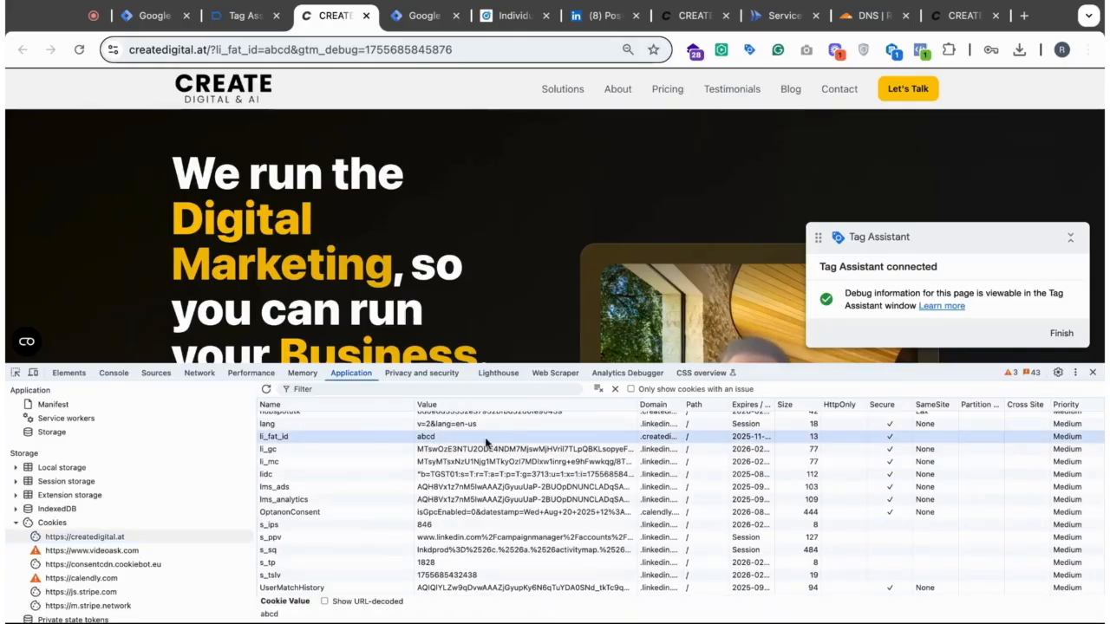
{"action": "left_click", "coordinate": [1092, 372]}
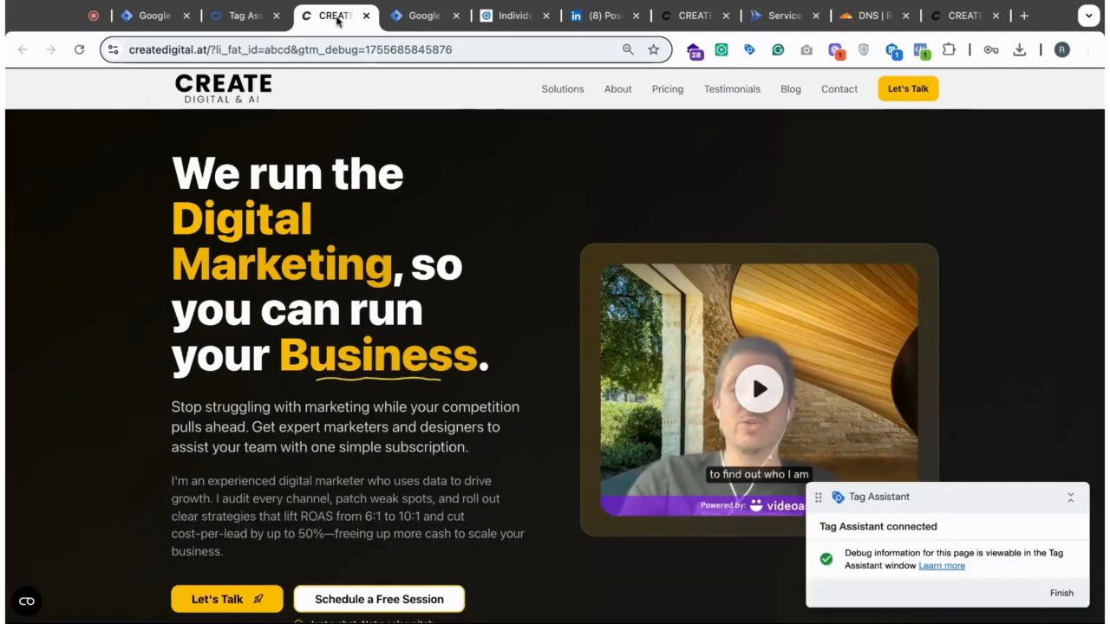
- Switch from the debug page to Tag Assistant, dismiss the connection notice and review the tags fired
{"action": "scroll", "coordinate": [504, 477], "scroll_direction": "down", "scroll_amount": 3}
{"action": "scroll", "coordinate": [504, 474], "scroll_direction": "up", "scroll_amount": 3}
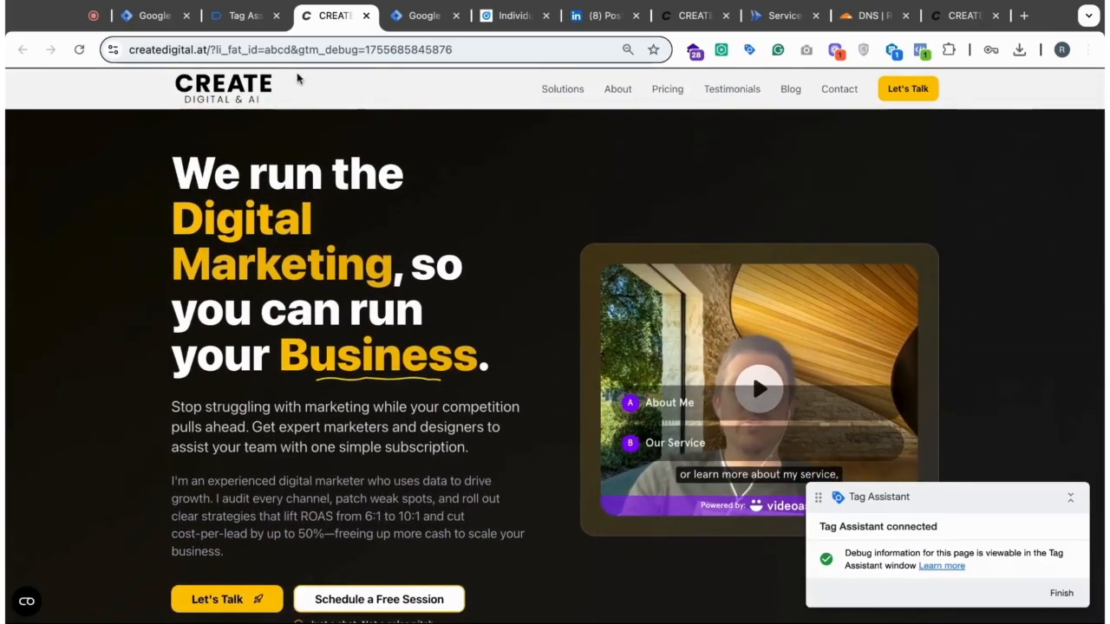
{"action": "left_click", "coordinate": [244, 16]}
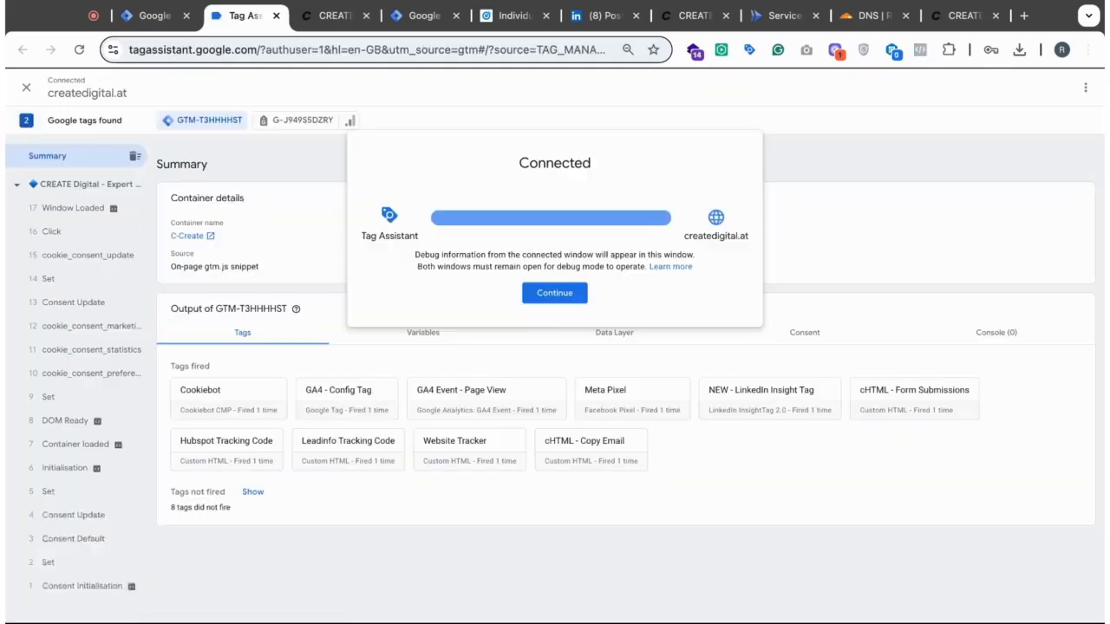
{"action": "left_click", "coordinate": [562, 297]}
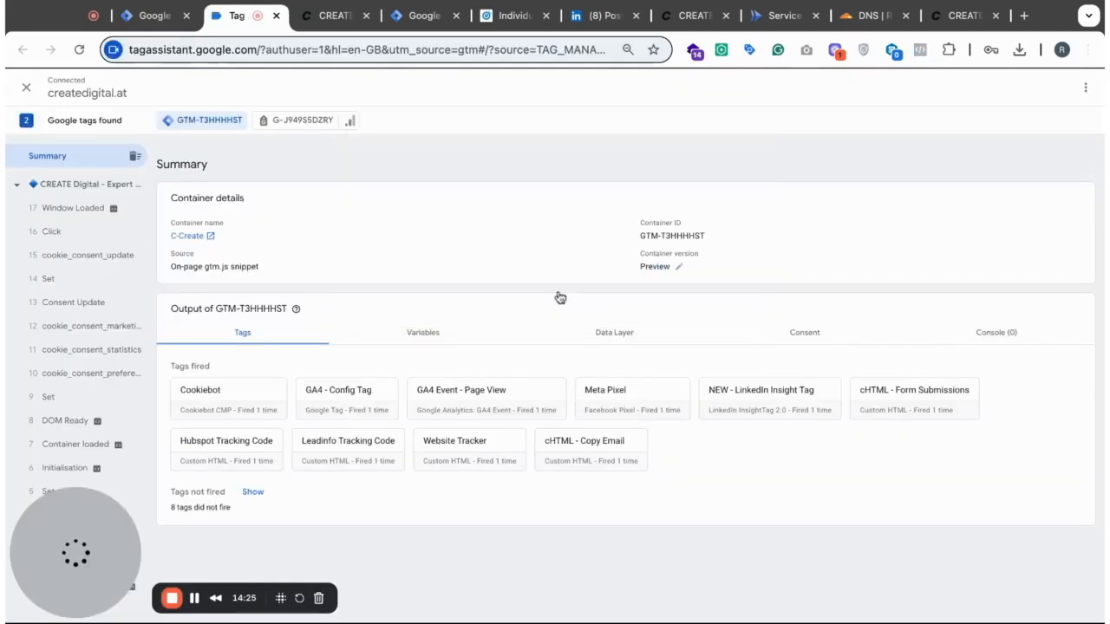
- Close the debug page and the Tag Assistant session, and switch to the S-Create server container
{"action": "left_click", "coordinate": [365, 16]}
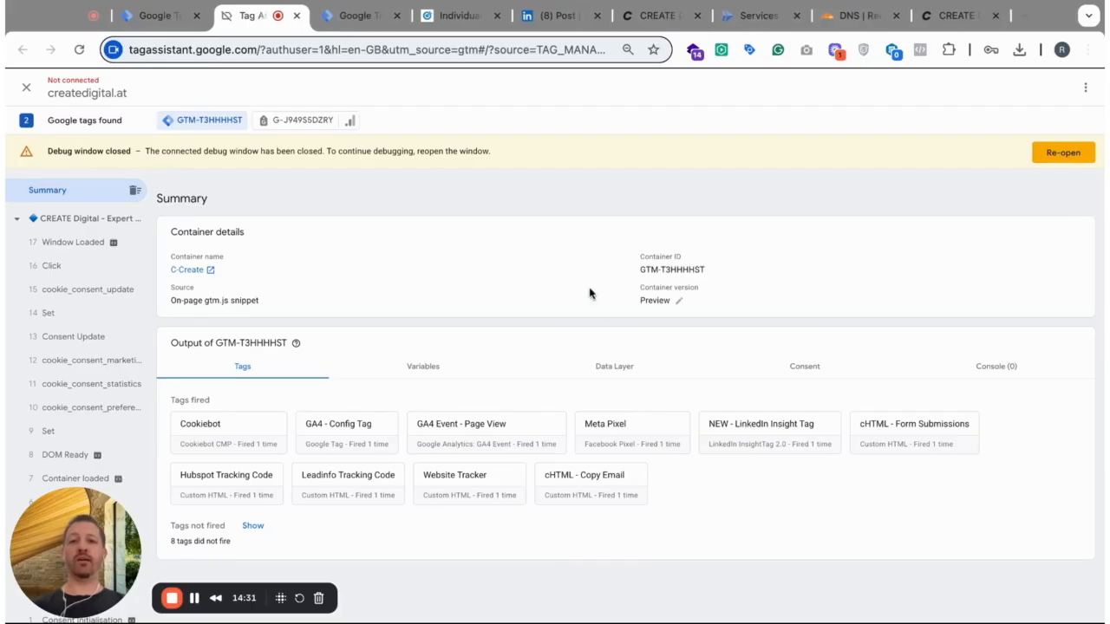
{"action": "key", "text": "super+w"}
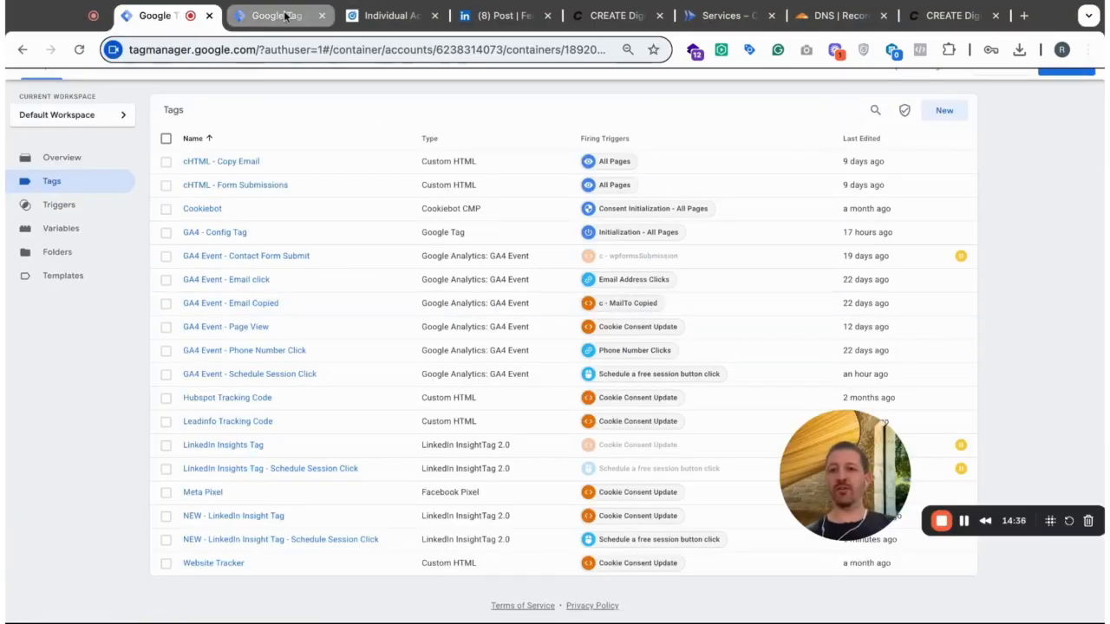
{"action": "left_click", "coordinate": [285, 16]}
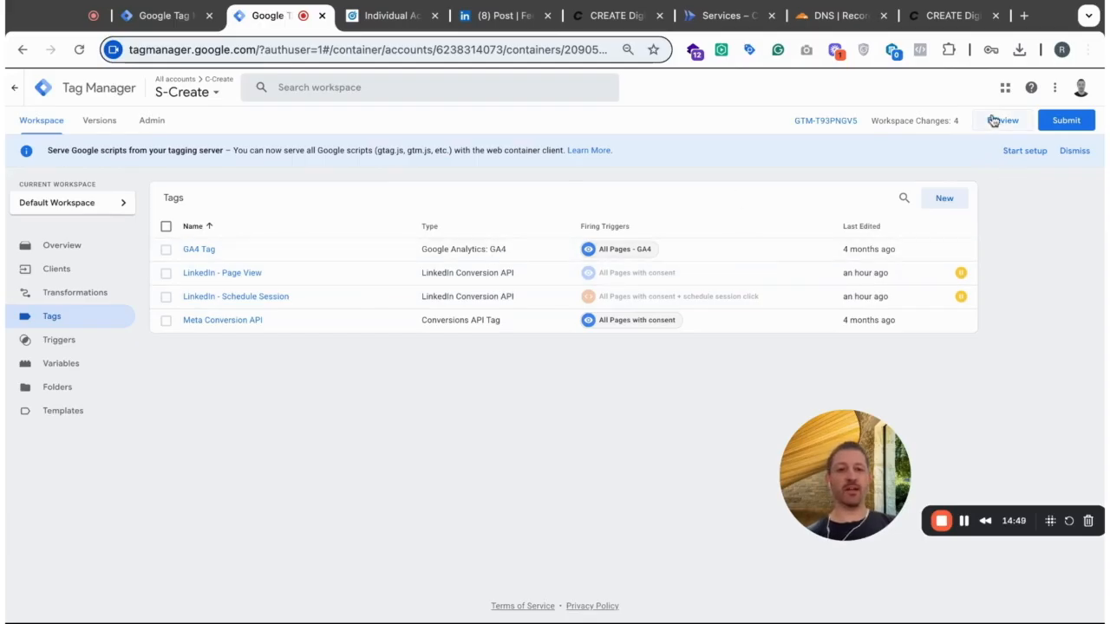
- Create a new tag in the S-Create container and name it "NEW - LinkedIn - Page View"
{"action": "left_click", "coordinate": [944, 200]}
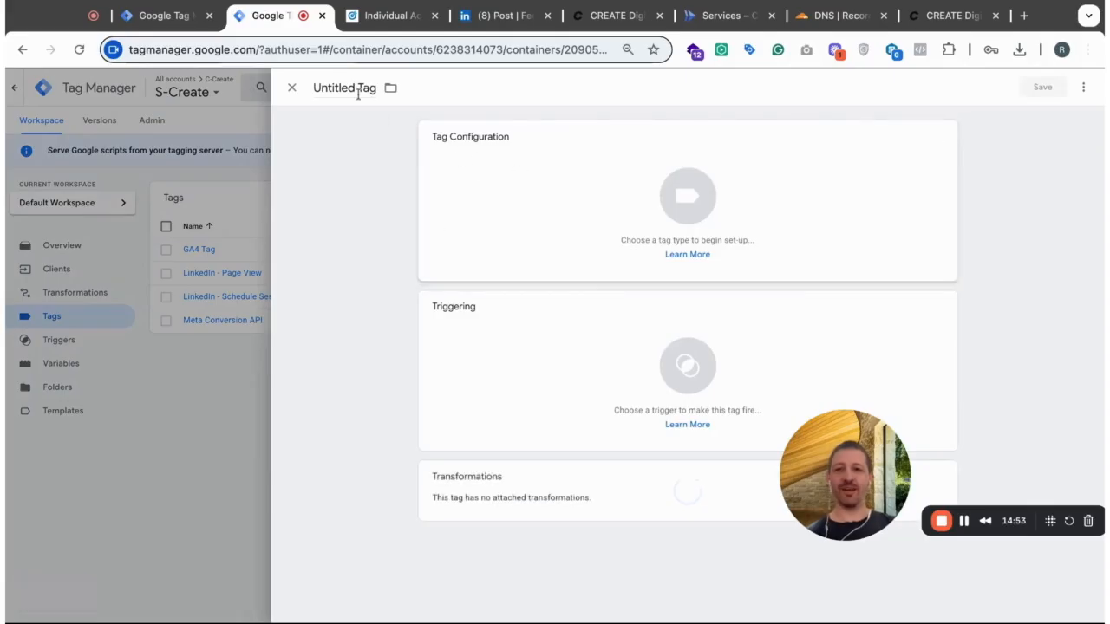
{"action": "left_click", "coordinate": [351, 88]}
{"action": "type", "text": "Linked"}
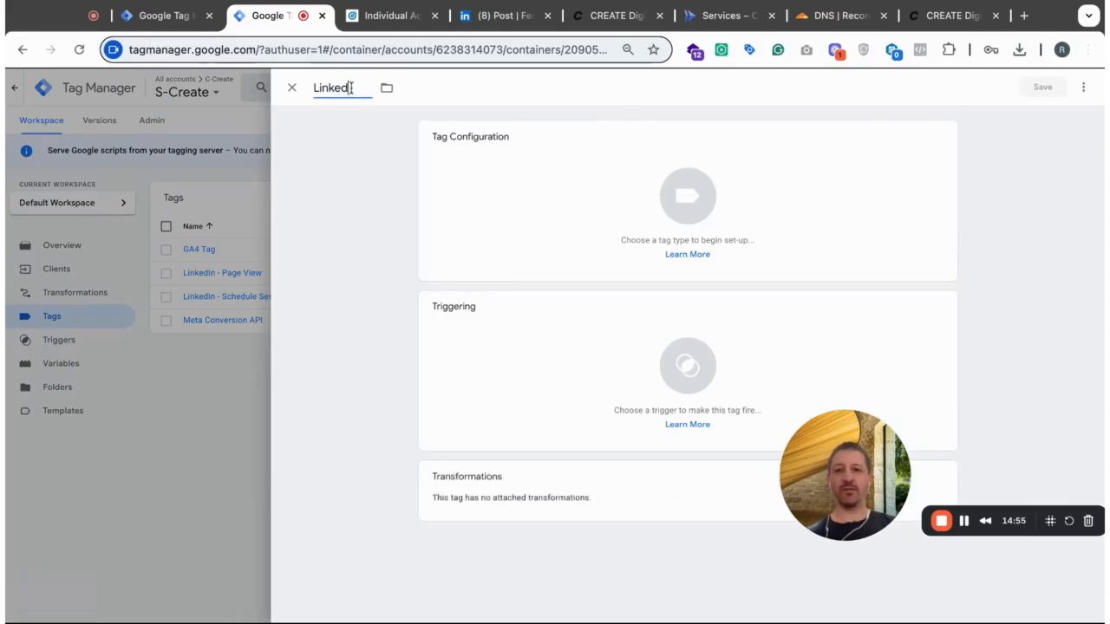
{"action": "type", "text": "In - Page Vie"}
{"action": "type", "text": "NEW -"}
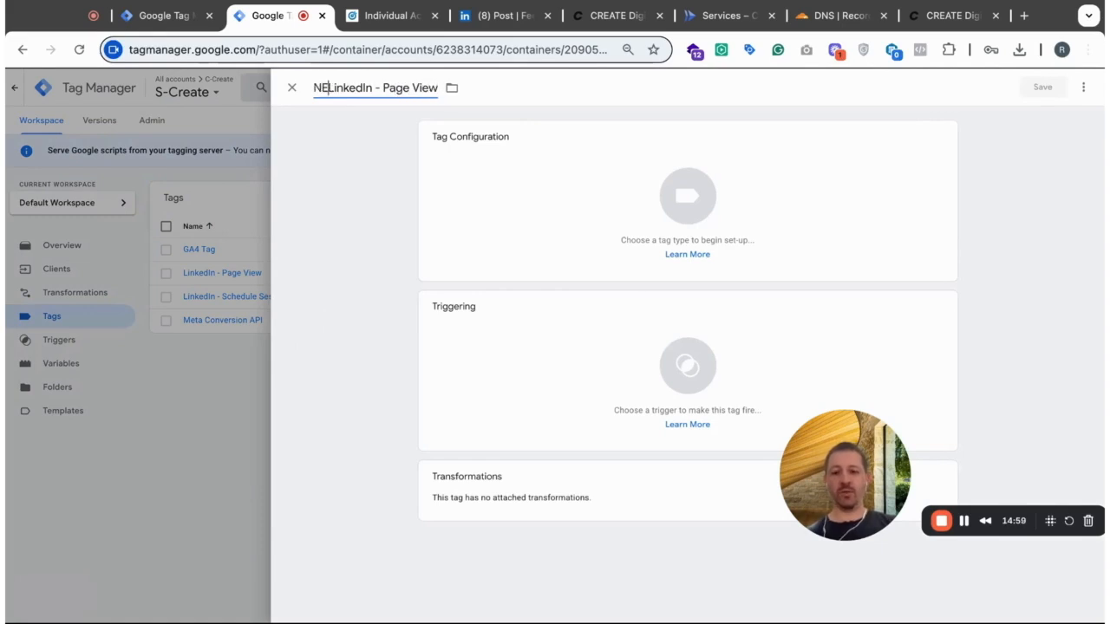
- Choose the stape-io LinkedIn Conversion API template from the Community Template Gallery as the tag type, with event type Page View
{"action": "left_click", "coordinate": [540, 182]}
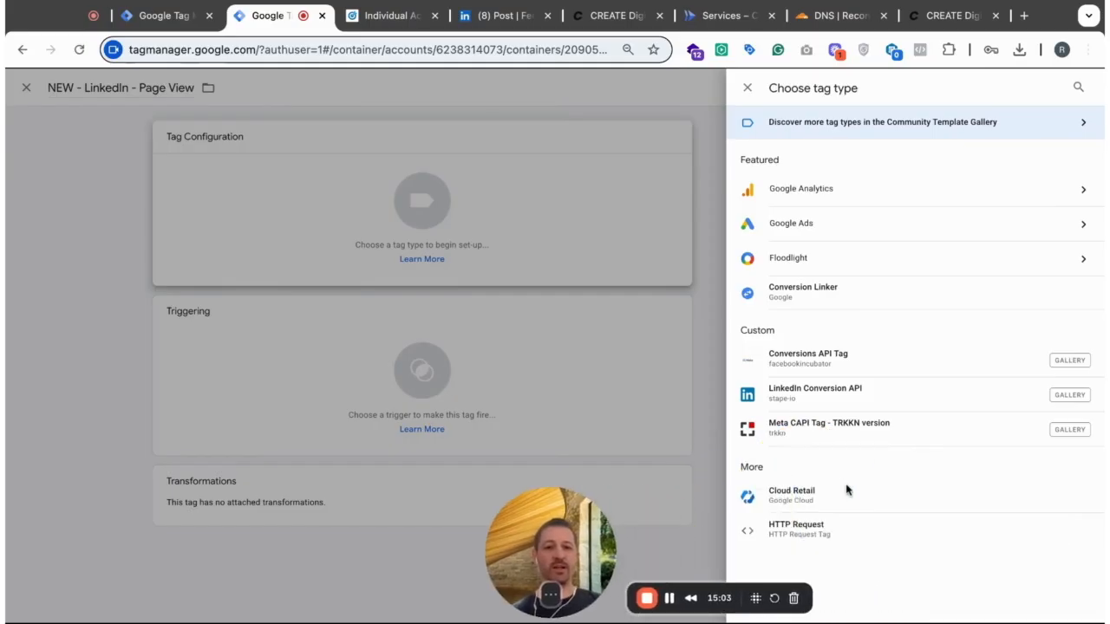
{"action": "left_click", "coordinate": [957, 124]}
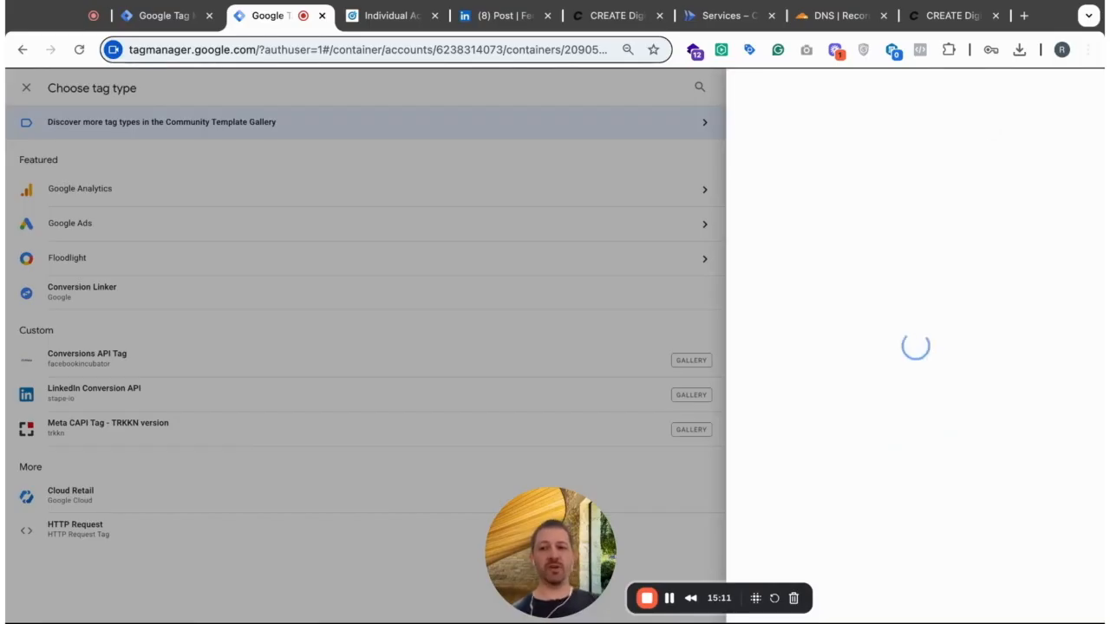
{"action": "left_click", "coordinate": [1081, 91]}
{"action": "type", "text": "linkedin"}
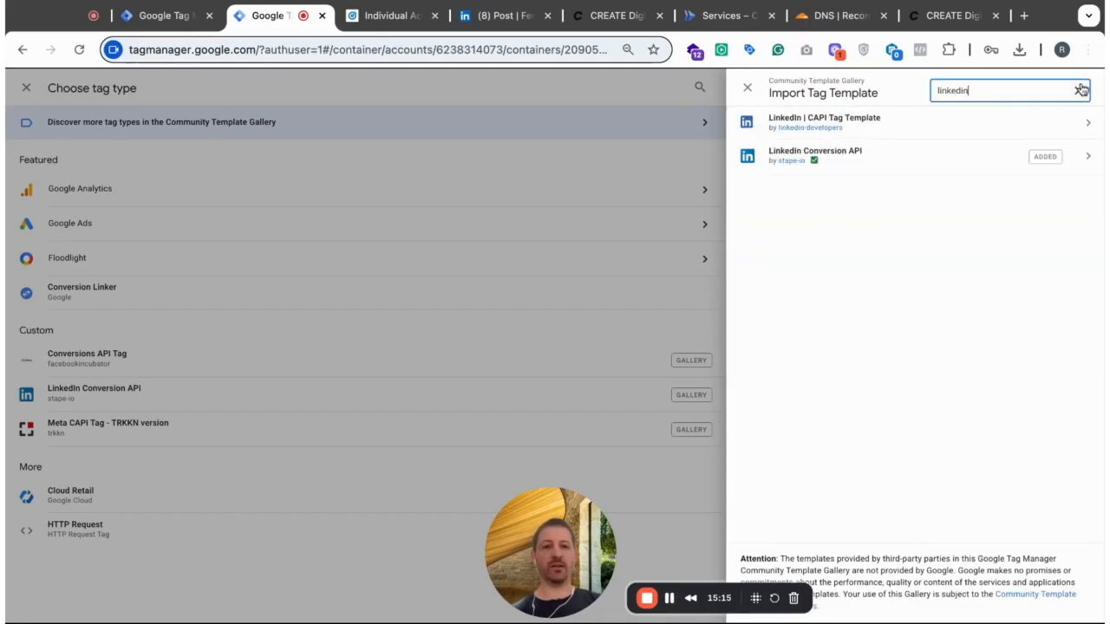
{"action": "left_click", "coordinate": [859, 166]}
{"action": "left_click", "coordinate": [991, 97]}
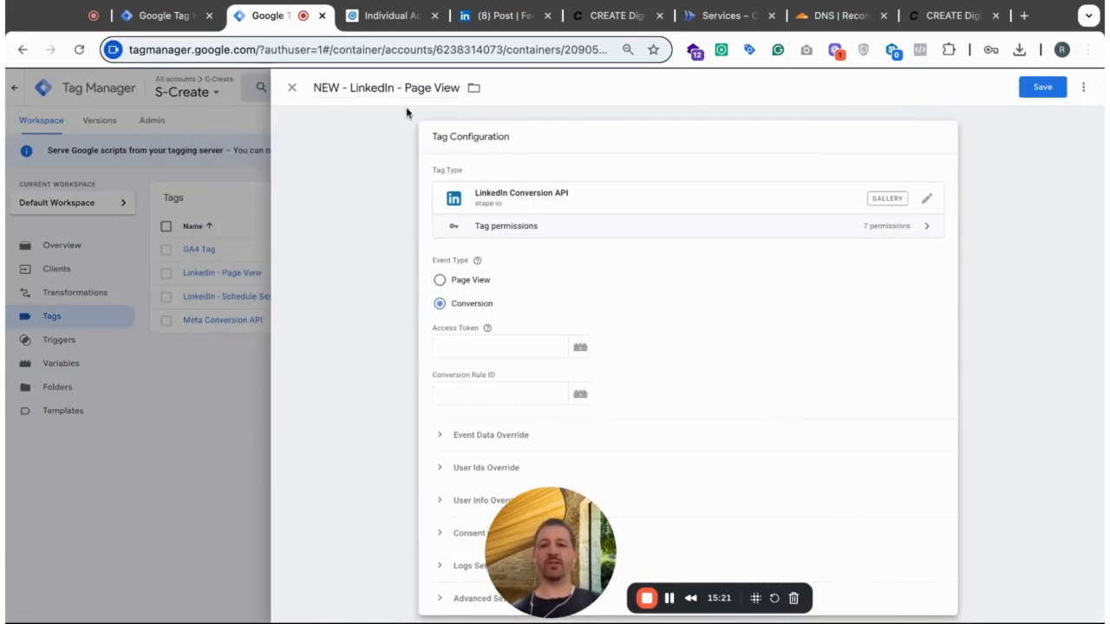
{"action": "left_click", "coordinate": [440, 282]}
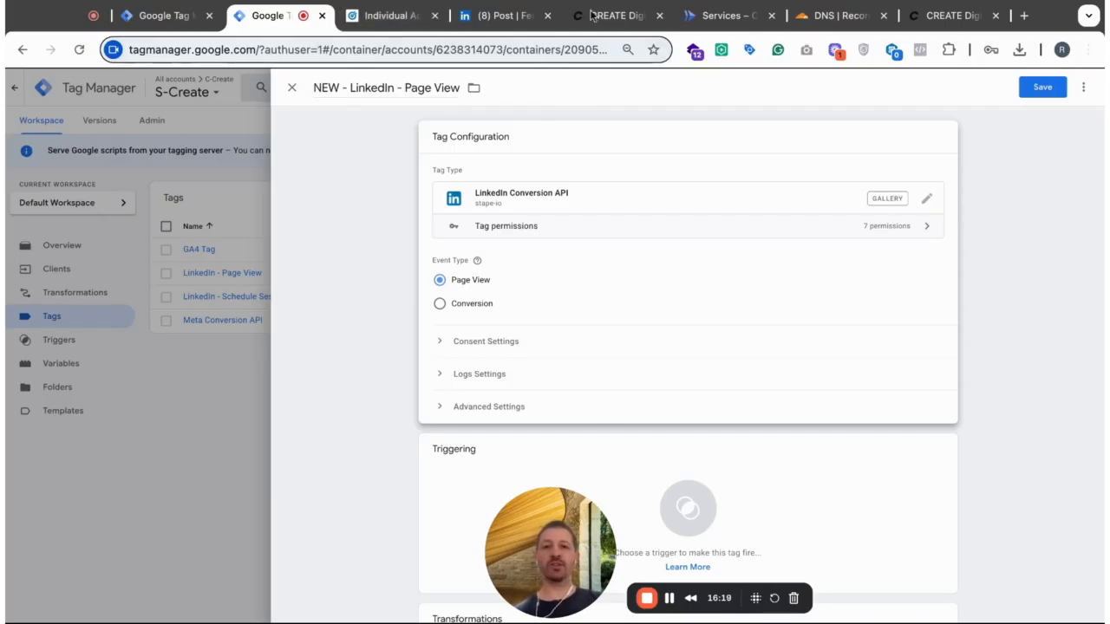
- Switch to the createdigital.at site, reload it while recording network requests, and inspect the LinkedIn and events.createdigital.at collect requests
{"action": "left_click", "coordinate": [627, 19]}
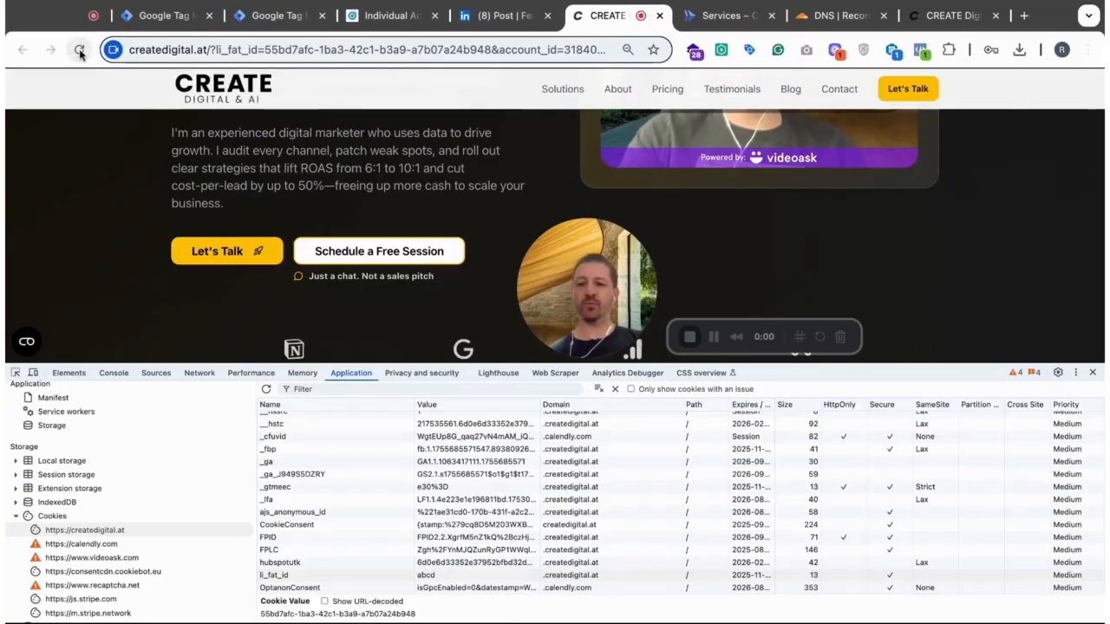
{"action": "left_click", "coordinate": [199, 373]}
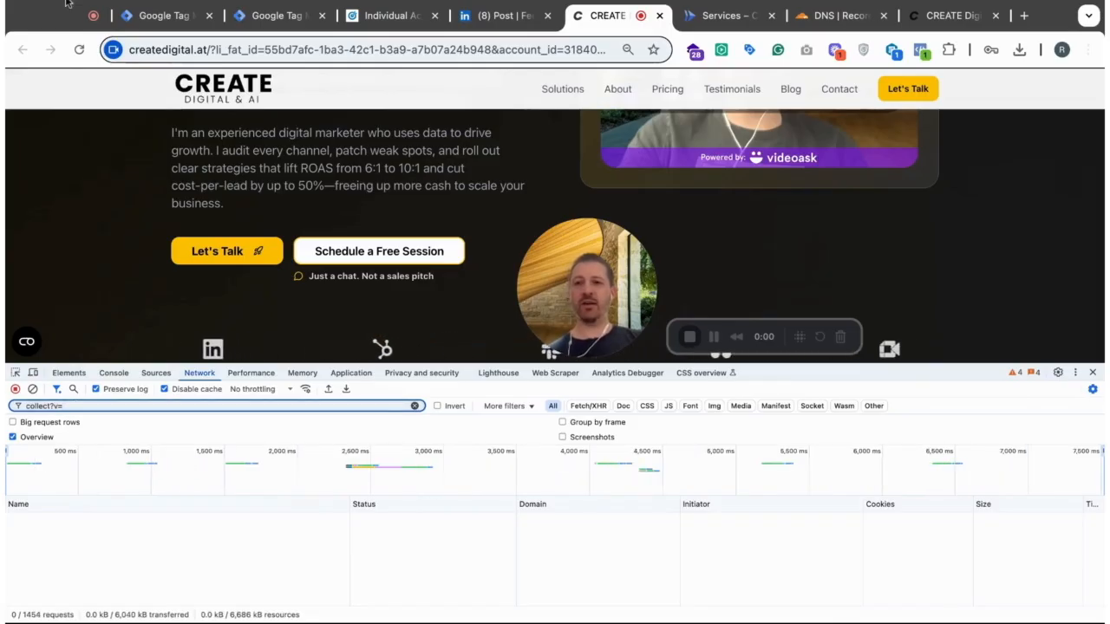
{"action": "left_click", "coordinate": [78, 50]}
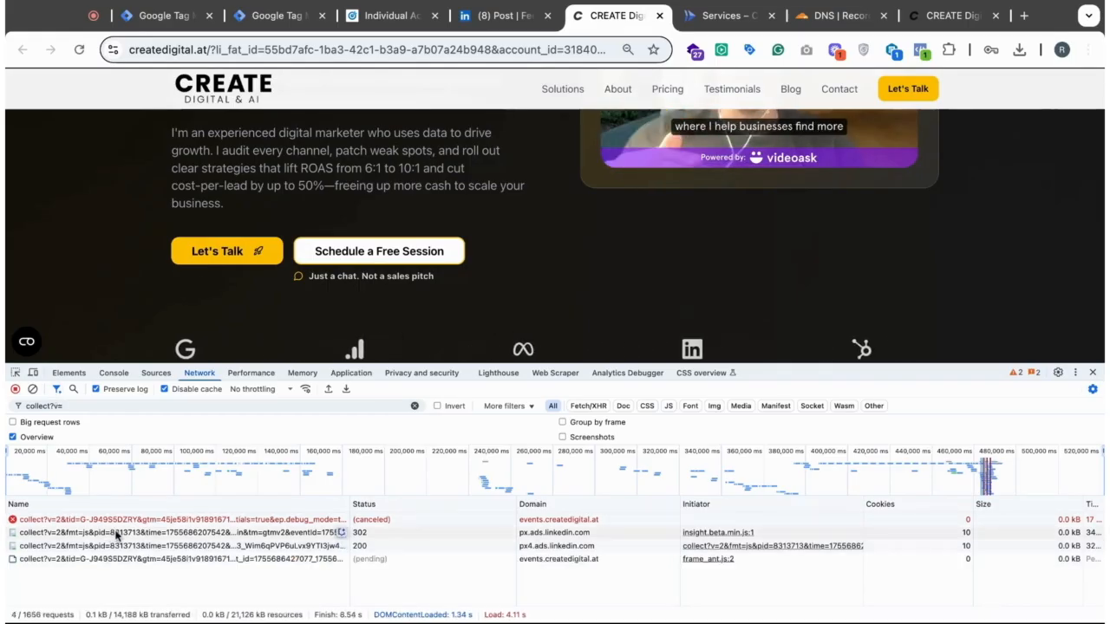
{"action": "left_click", "coordinate": [340, 532]}
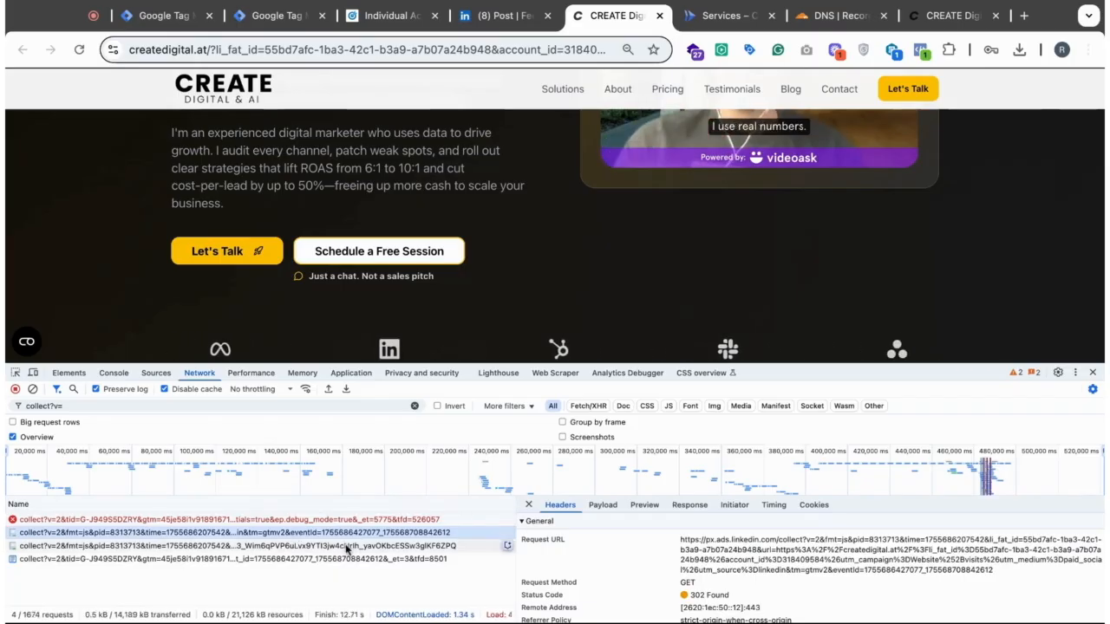
{"action": "left_click", "coordinate": [211, 546]}
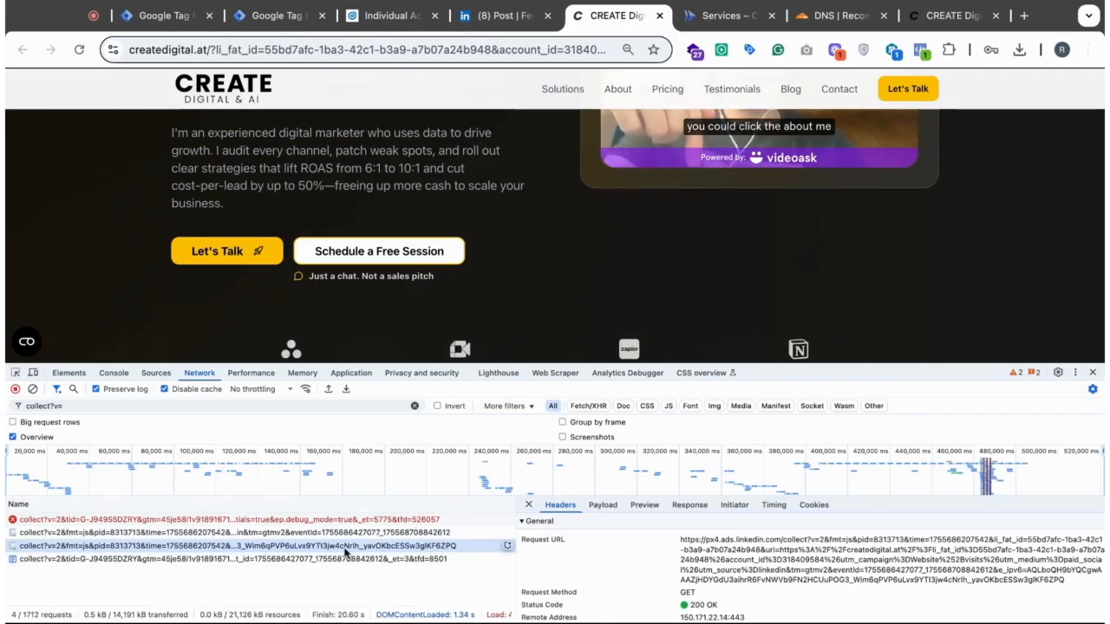
{"action": "left_click", "coordinate": [260, 559]}
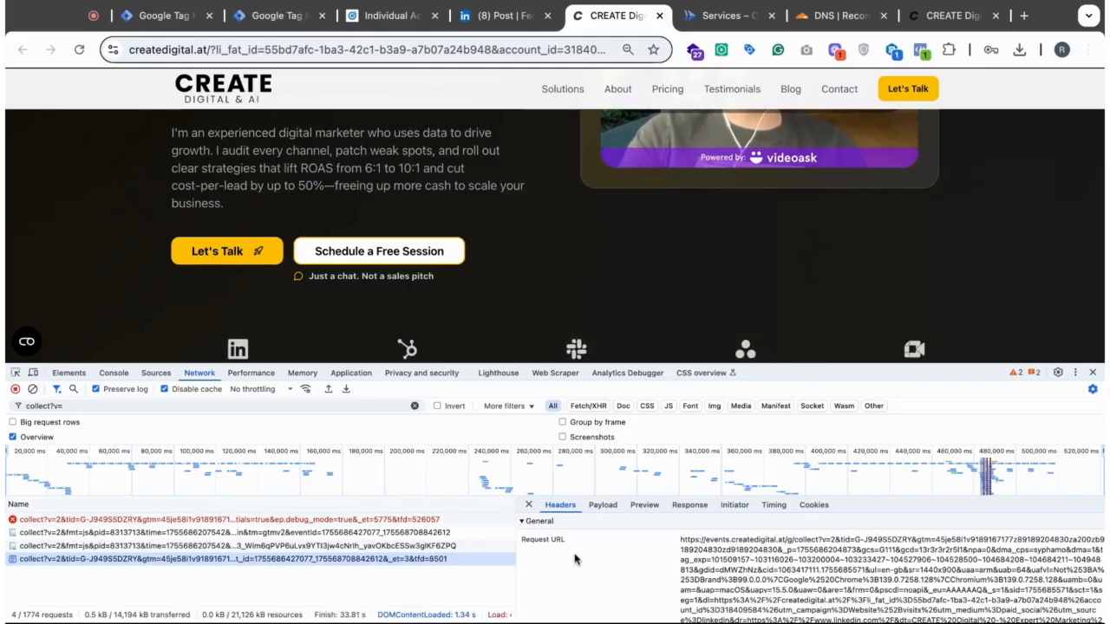
- Examine the server domain and the full request URL of the GA4 collect request to events.createdigital.at
{"action": "scroll", "coordinate": [745, 568], "scroll_direction": "down", "scroll_amount": 2}
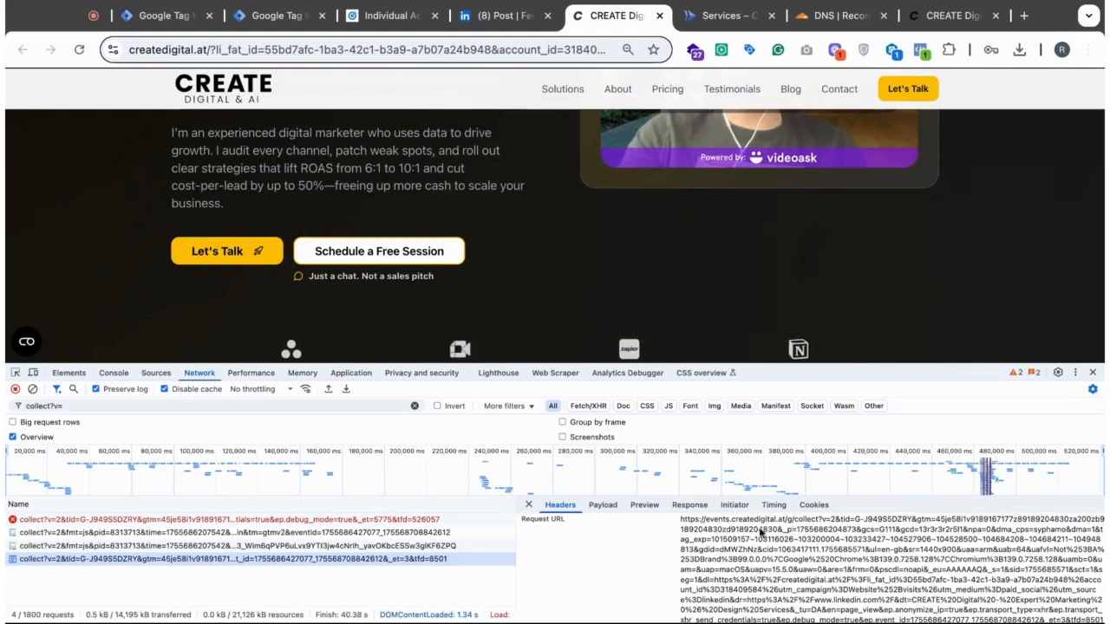
{"action": "scroll", "coordinate": [759, 530], "scroll_direction": "up", "scroll_amount": 2}
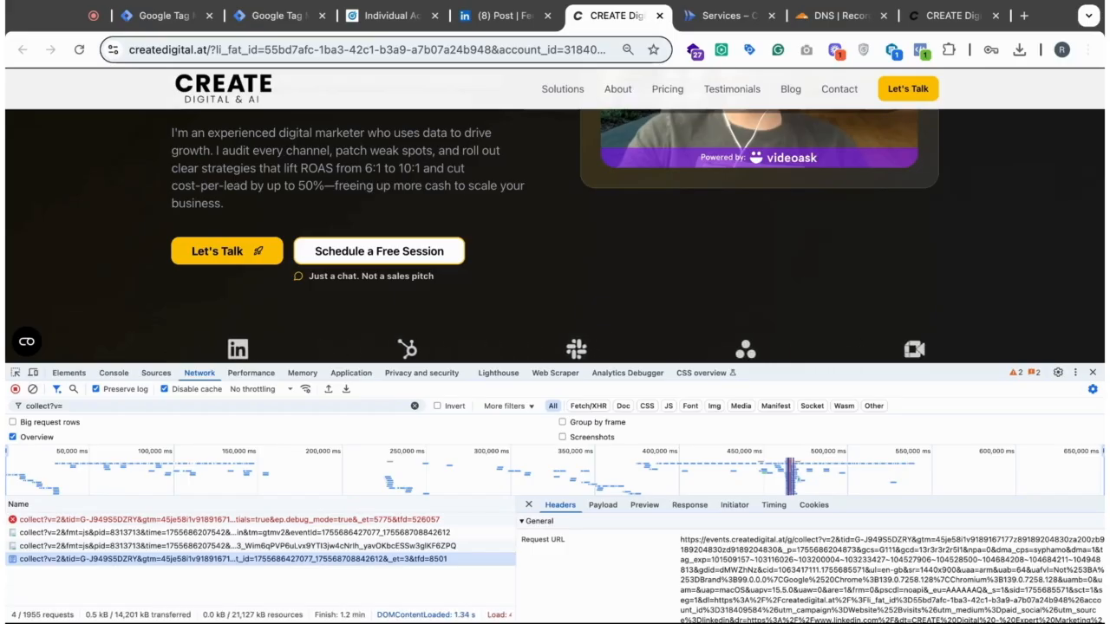
{"action": "left_click_drag", "start_coordinate": [705, 540], "coordinate": [792, 541]}
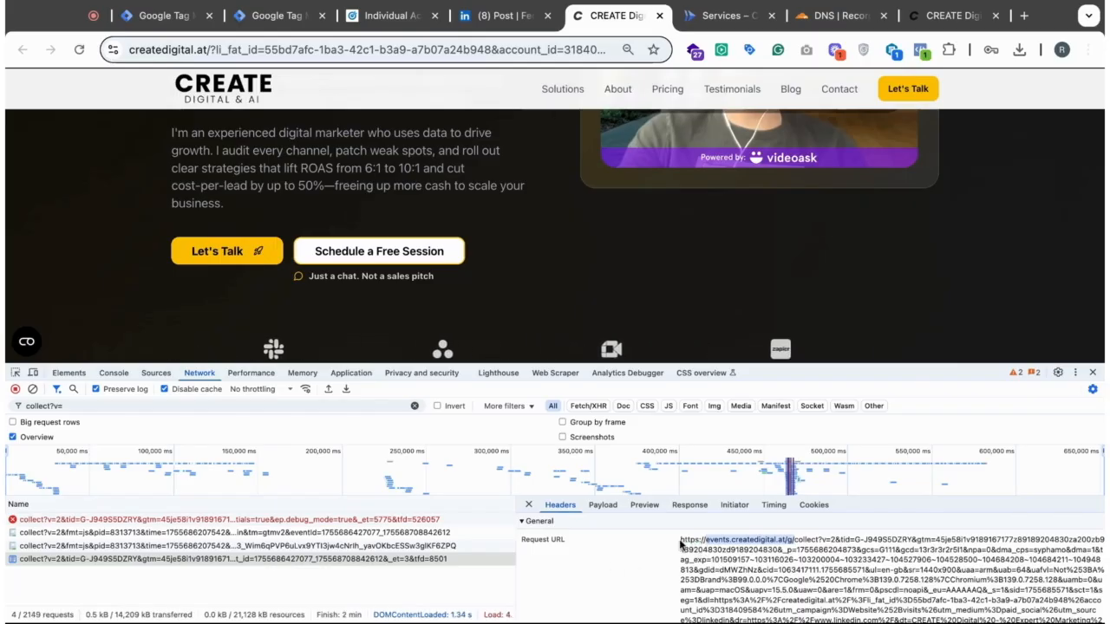
{"action": "left_click_drag", "start_coordinate": [681, 539], "coordinate": [1041, 623]}
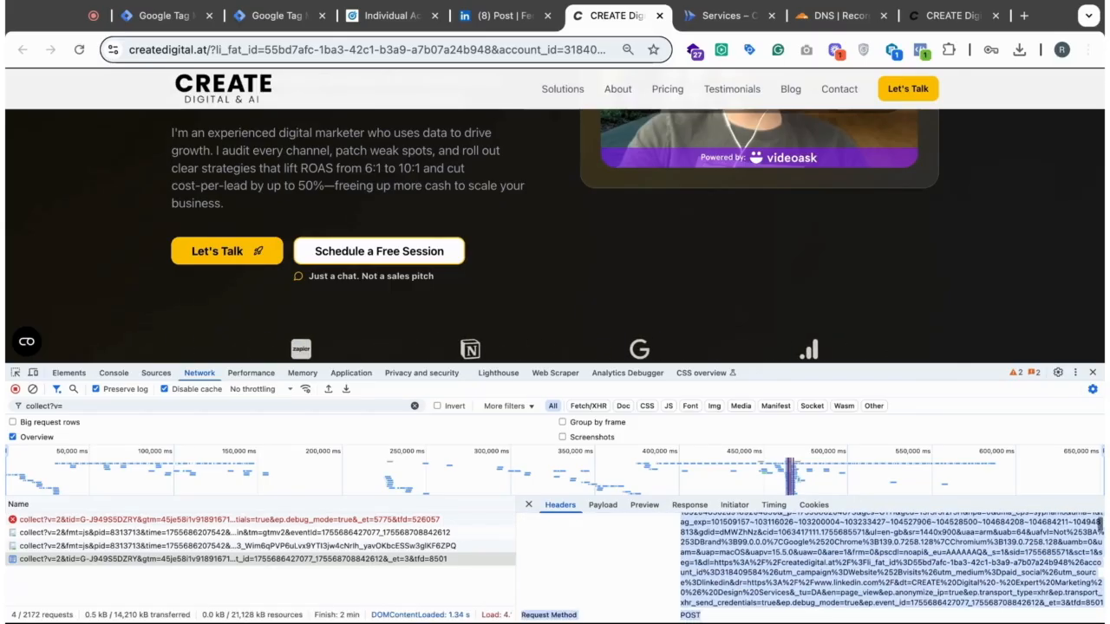
{"action": "scroll", "coordinate": [833, 570], "scroll_direction": "up", "scroll_amount": 5}
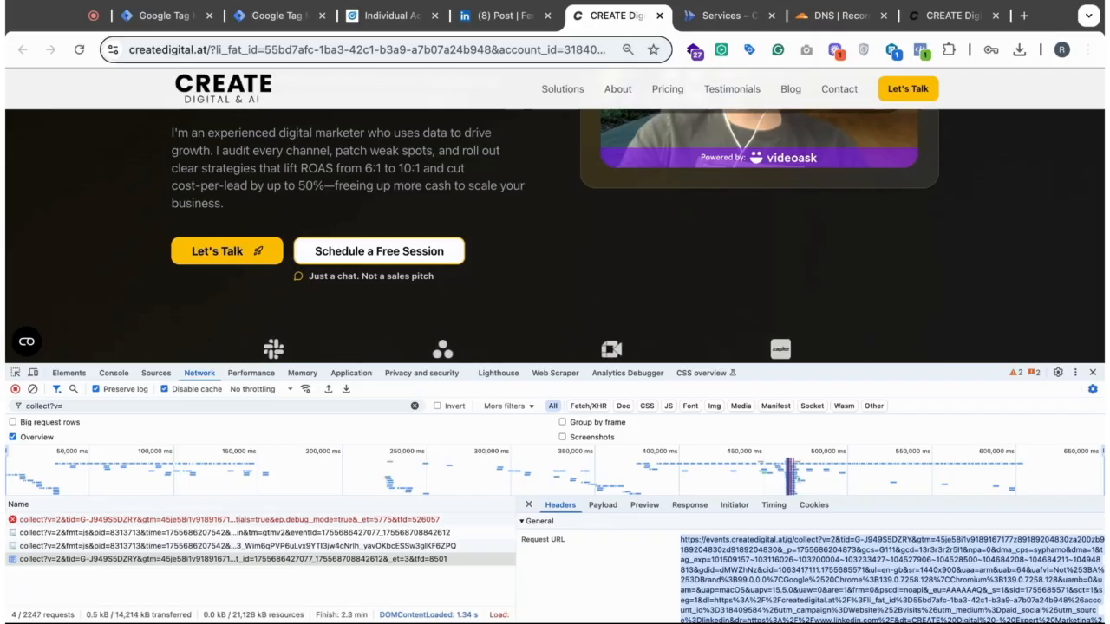
- Inspect the li_fat_id cookie among the cookies stored for createdigital.at, and return to the network requests
{"action": "left_click", "coordinate": [343, 374]}
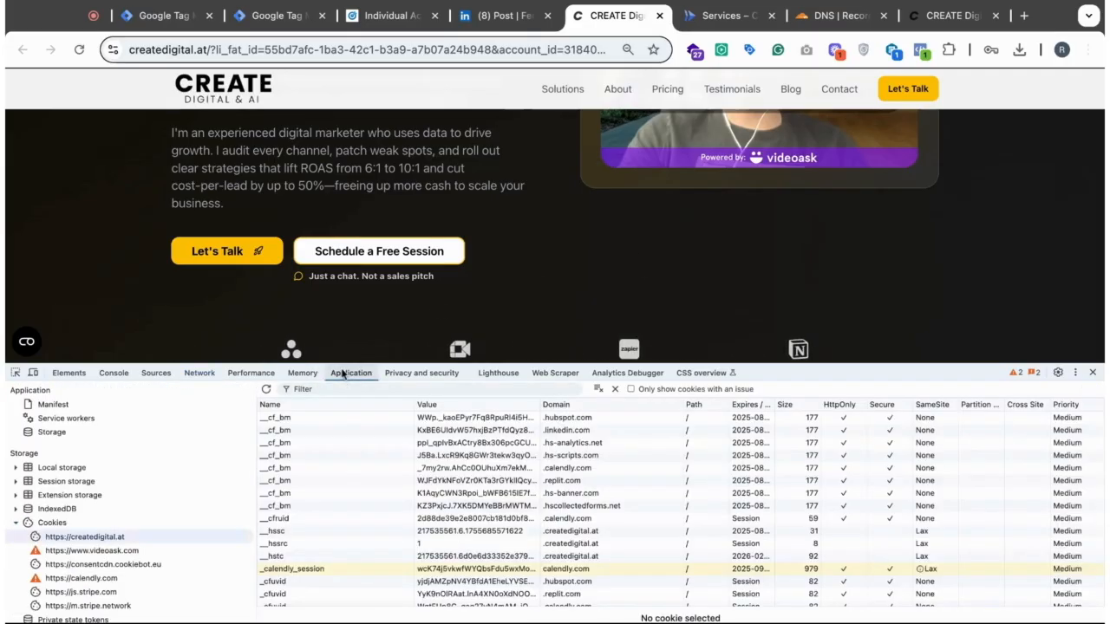
{"action": "scroll", "coordinate": [355, 566], "scroll_direction": "down", "scroll_amount": 5}
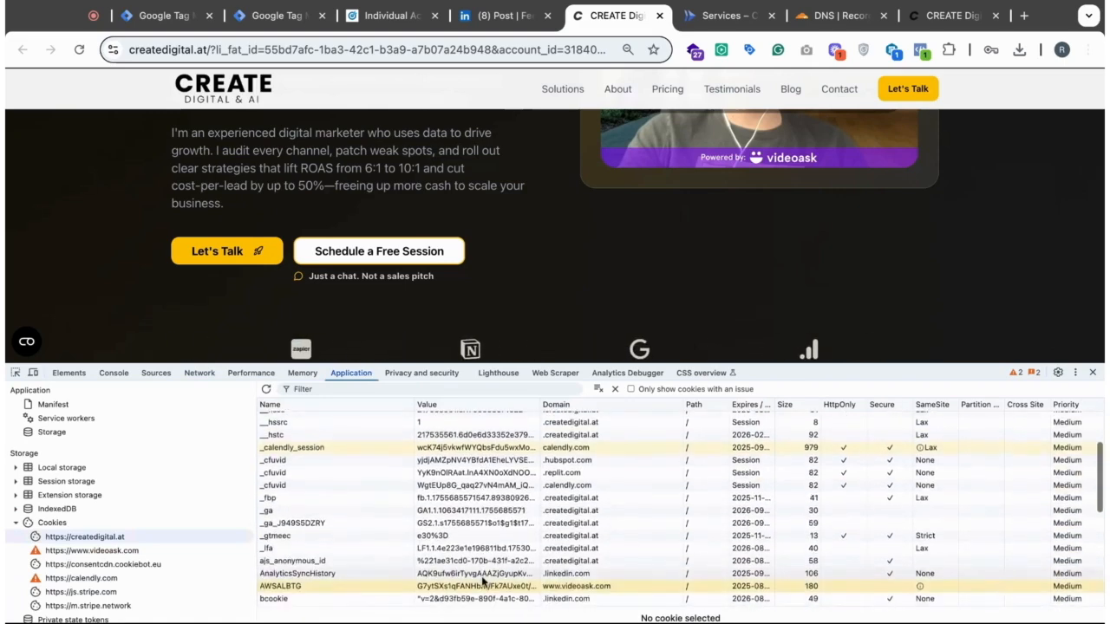
{"action": "scroll", "coordinate": [483, 582], "scroll_direction": "down", "scroll_amount": 5}
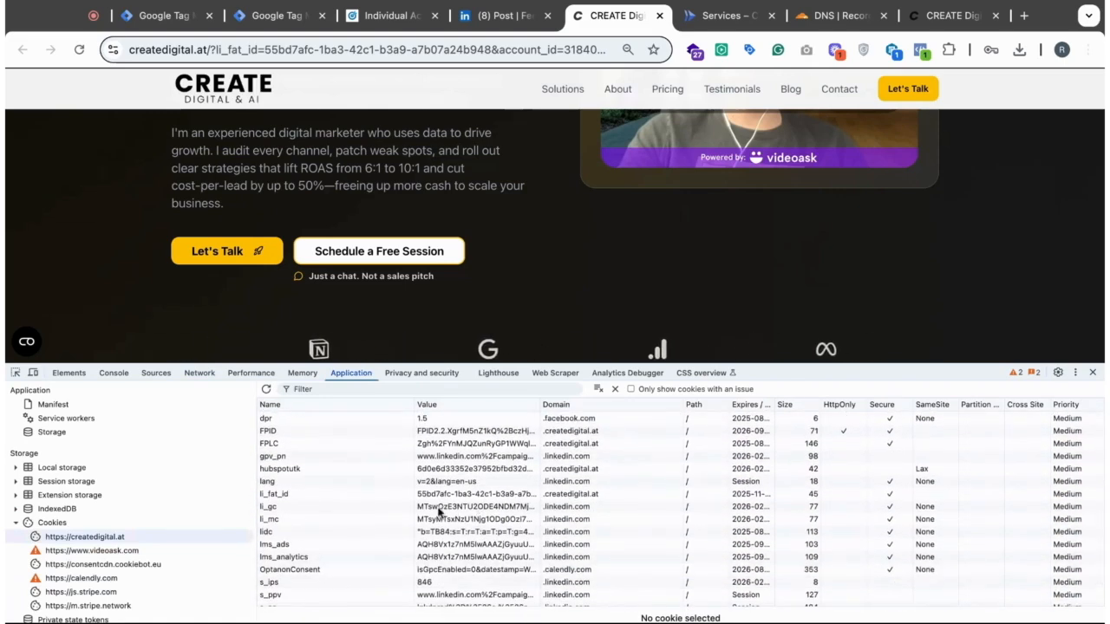
{"action": "left_click", "coordinate": [343, 496]}
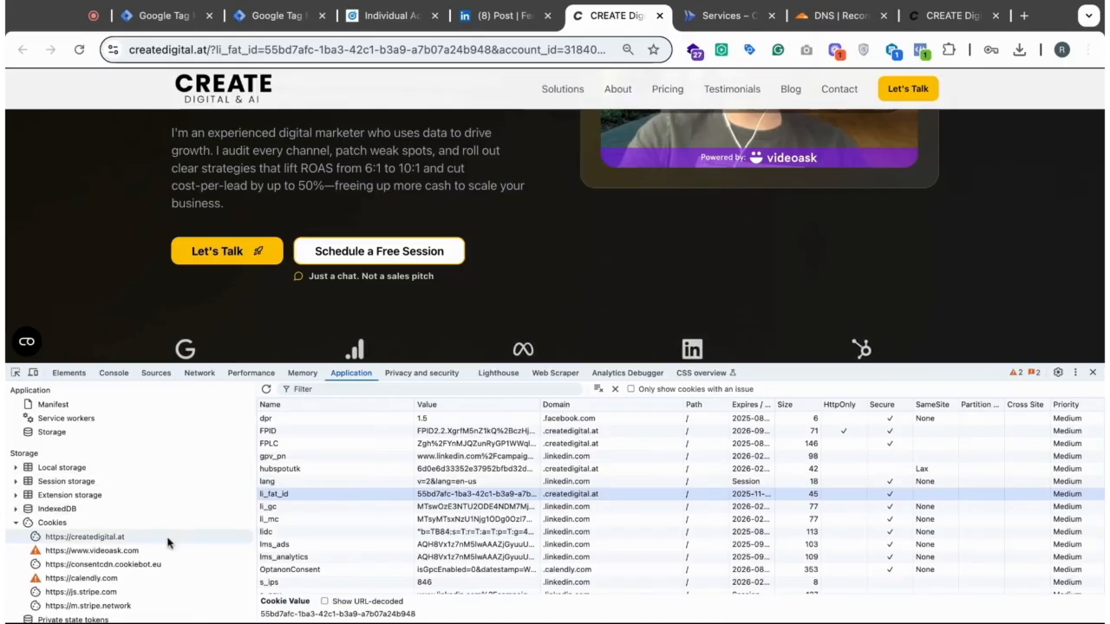
{"action": "scroll", "coordinate": [167, 544], "scroll_direction": "down", "scroll_amount": 2}
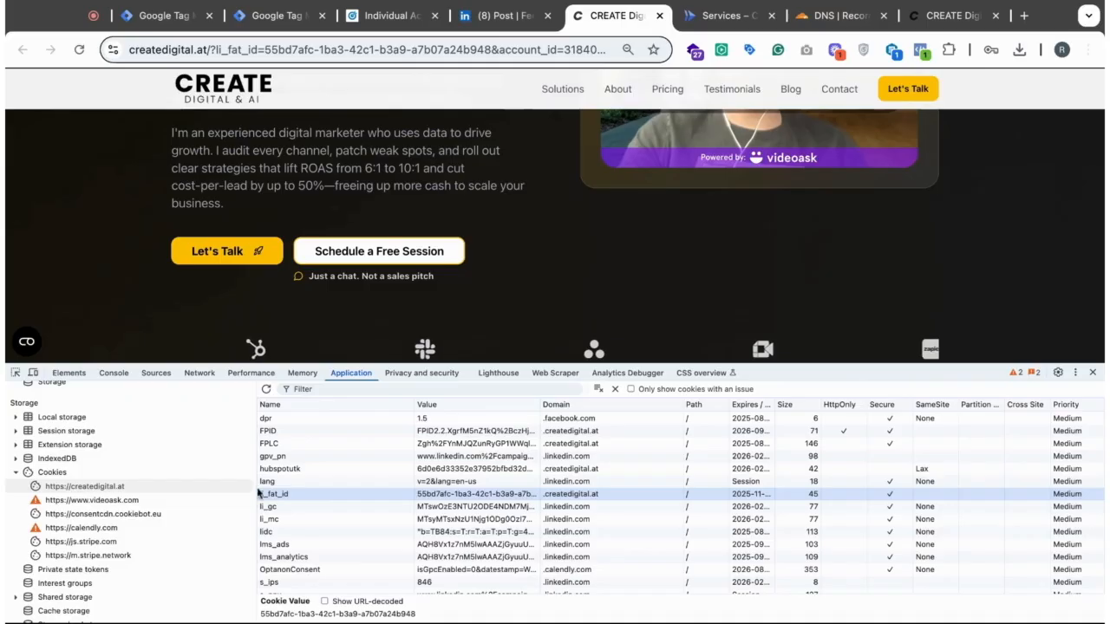
{"action": "left_click", "coordinate": [109, 491]}
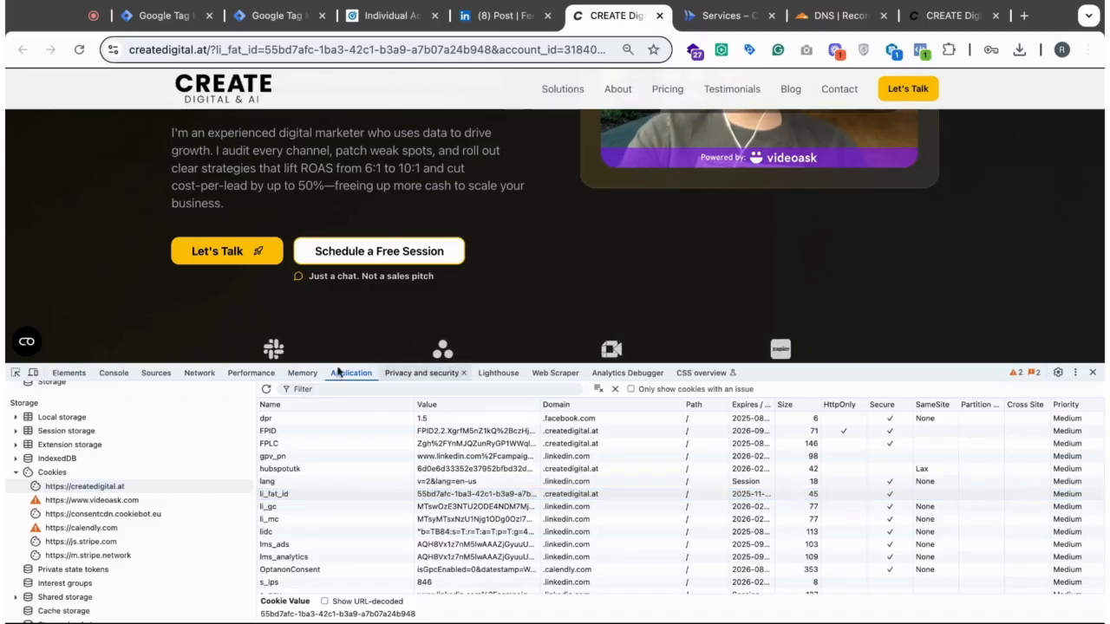
{"action": "left_click", "coordinate": [198, 372]}
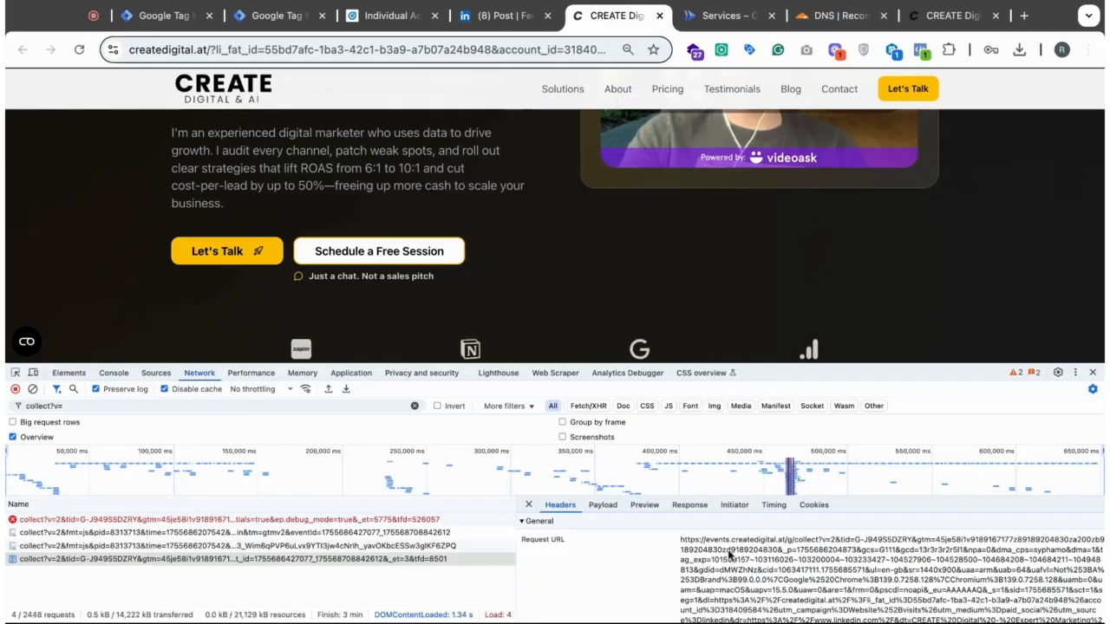
- Switch to the C-Create web container and review its list of tags and firing triggers
{"action": "left_click", "coordinate": [157, 18]}
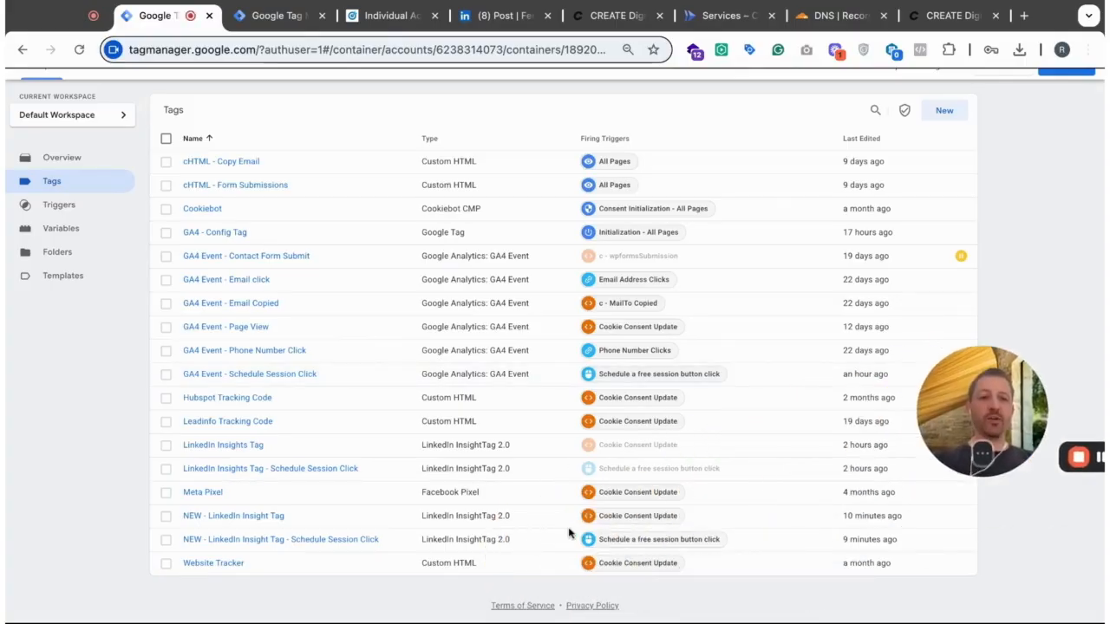
{"action": "left_click_drag", "start_coordinate": [960, 379], "coordinate": [952, 401]}
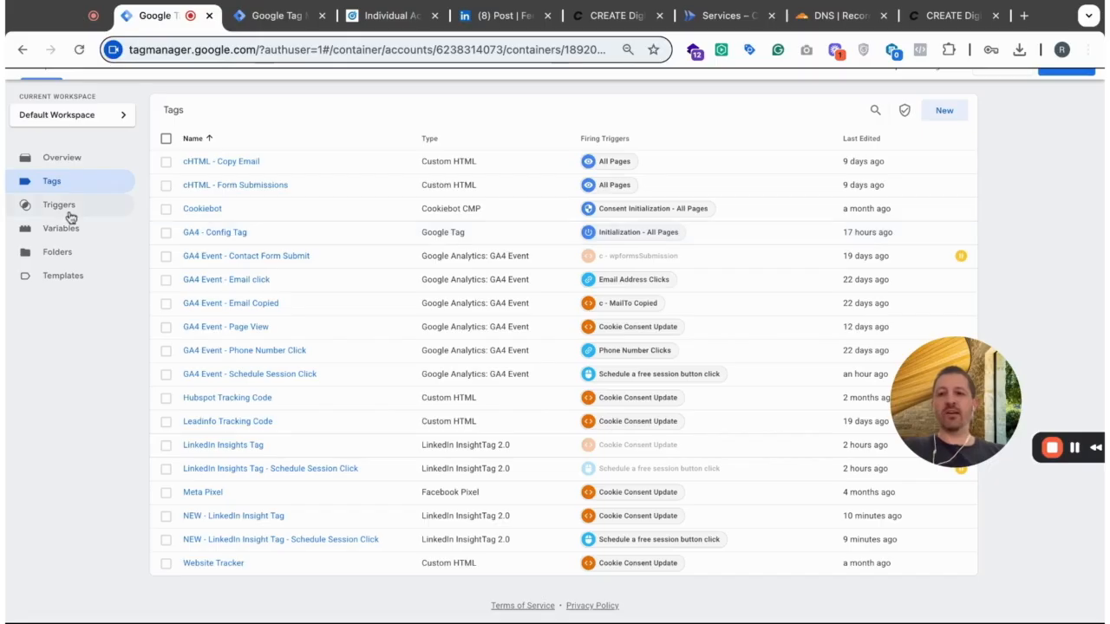
{"action": "scroll", "coordinate": [129, 302], "scroll_direction": "up", "scroll_amount": 2}
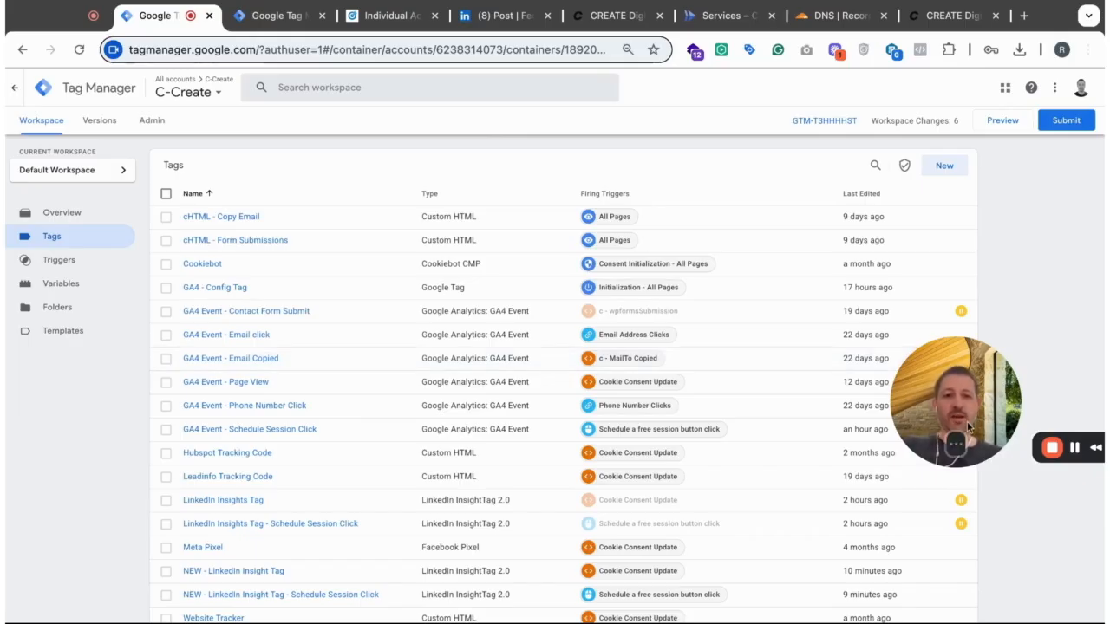
{"action": "left_click_drag", "start_coordinate": [968, 425], "coordinate": [975, 378]}
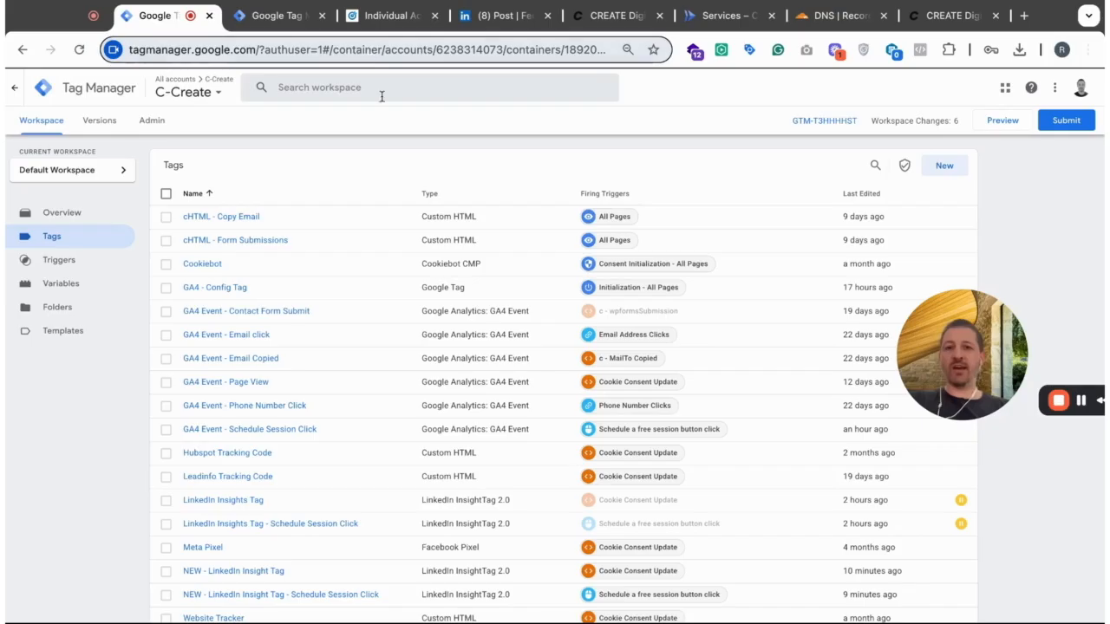
- In the S-Create container, assign the "All Pages with consent" trigger to the "NEW - LinkedIn - Page View" tag and save it
{"action": "left_click", "coordinate": [283, 18]}
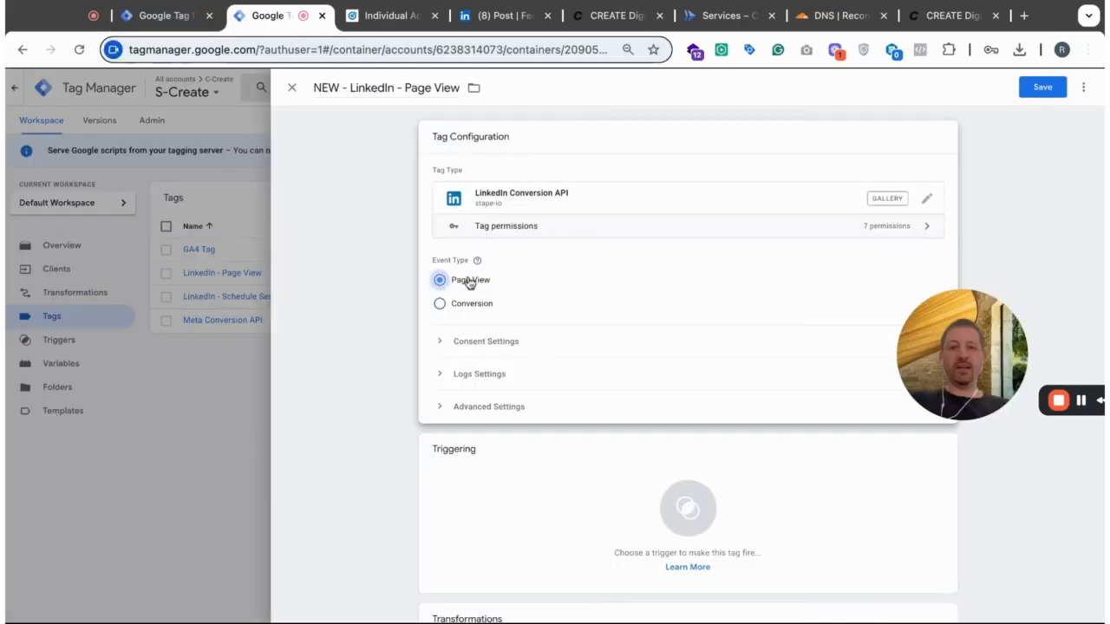
{"action": "left_click", "coordinate": [442, 281]}
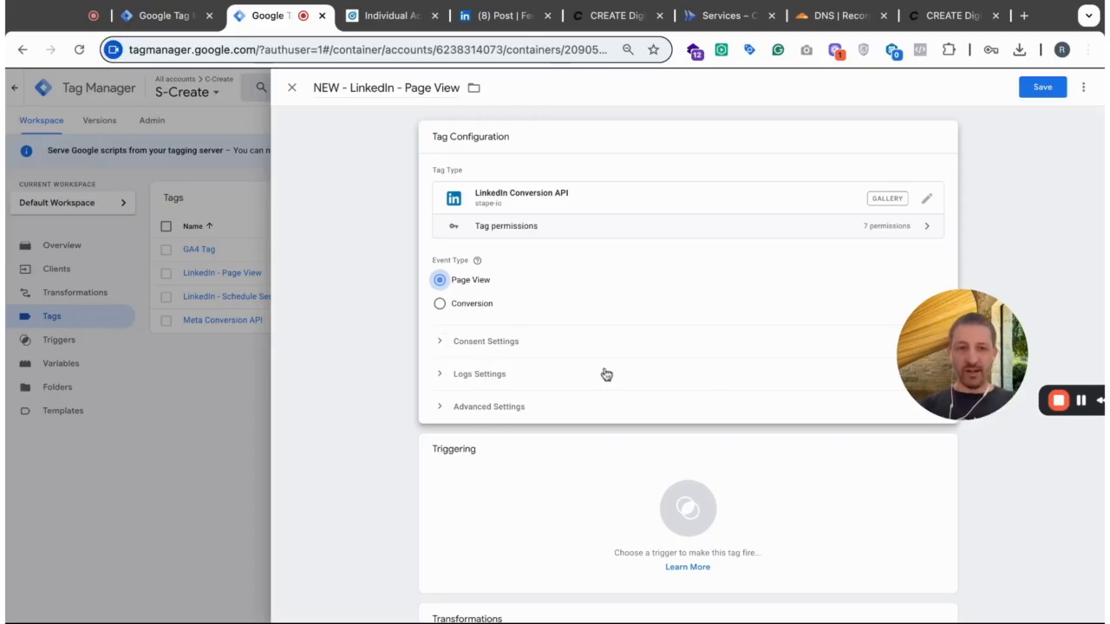
{"action": "scroll", "coordinate": [711, 376], "scroll_direction": "down", "scroll_amount": 1}
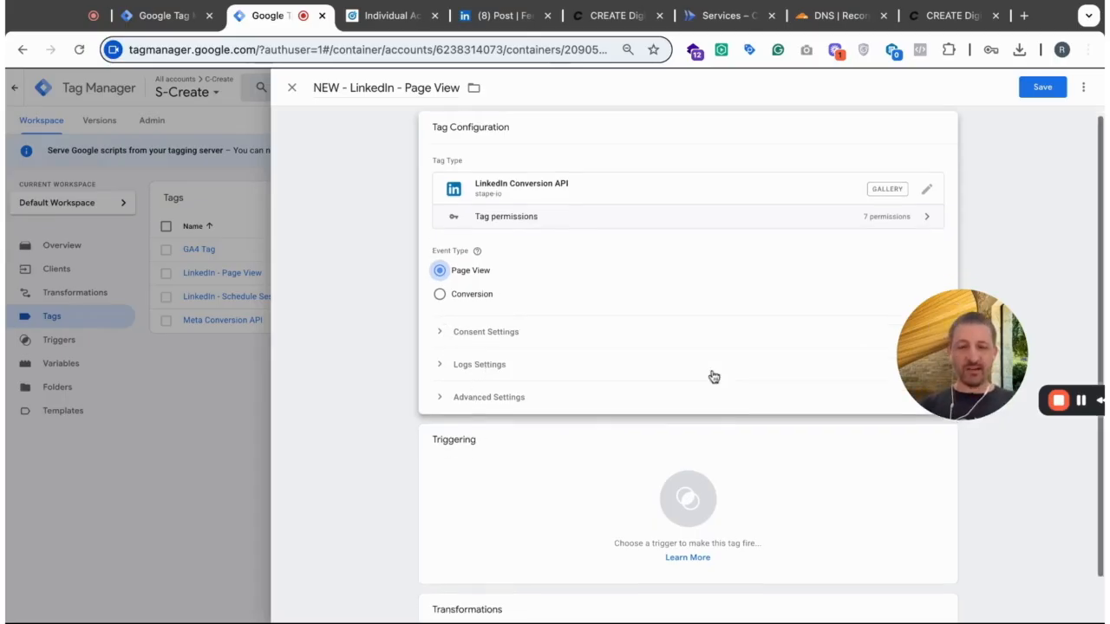
{"action": "left_click", "coordinate": [566, 457]}
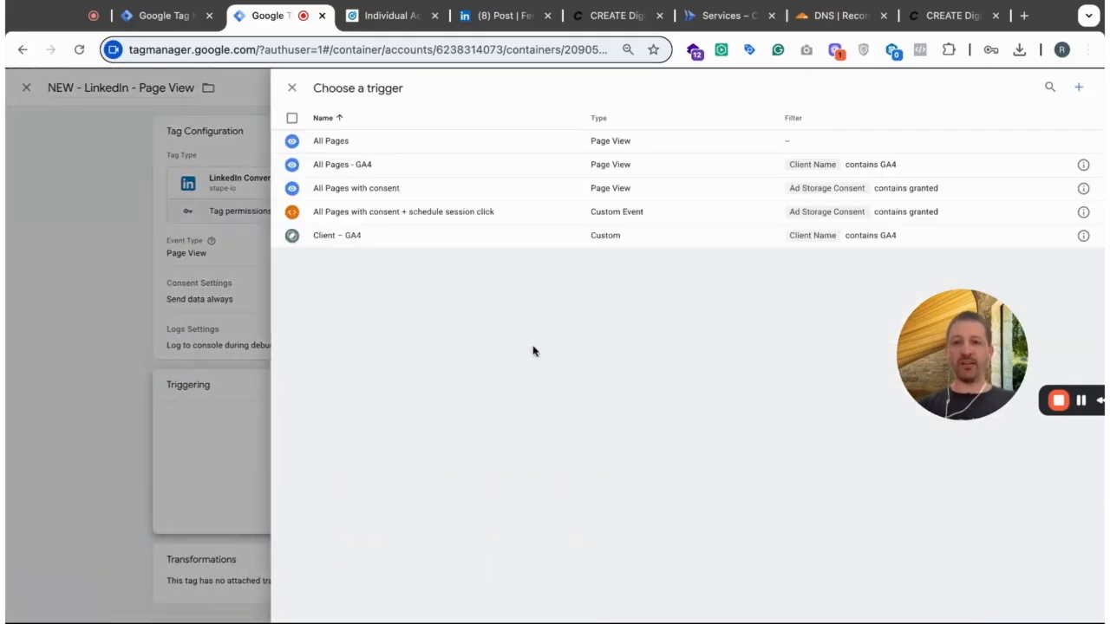
{"action": "left_click", "coordinate": [354, 197]}
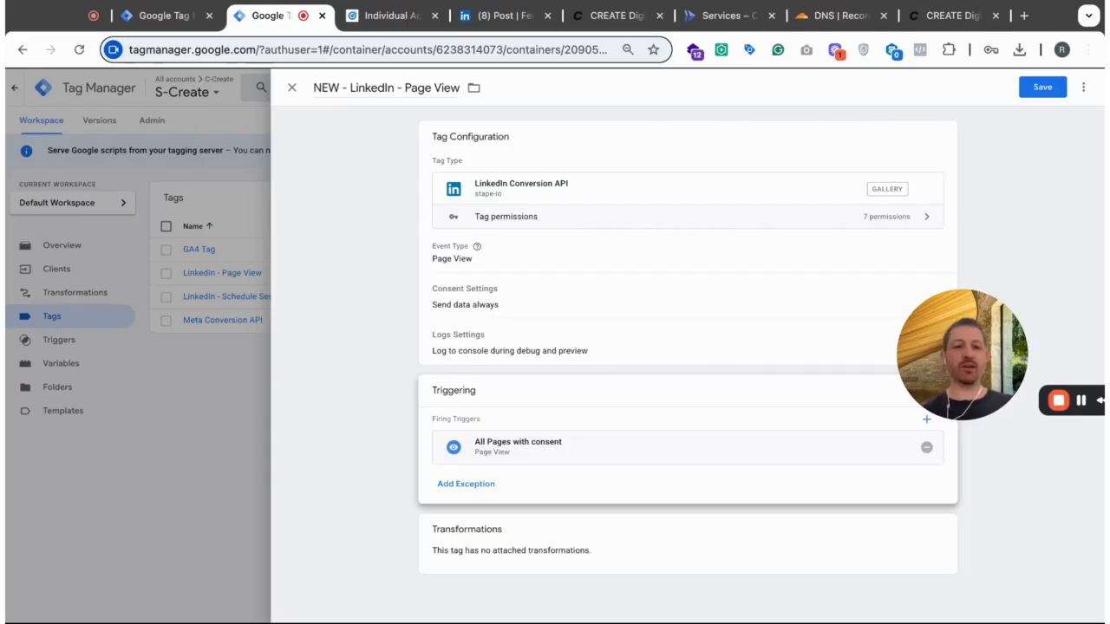
{"action": "left_click", "coordinate": [1041, 88]}
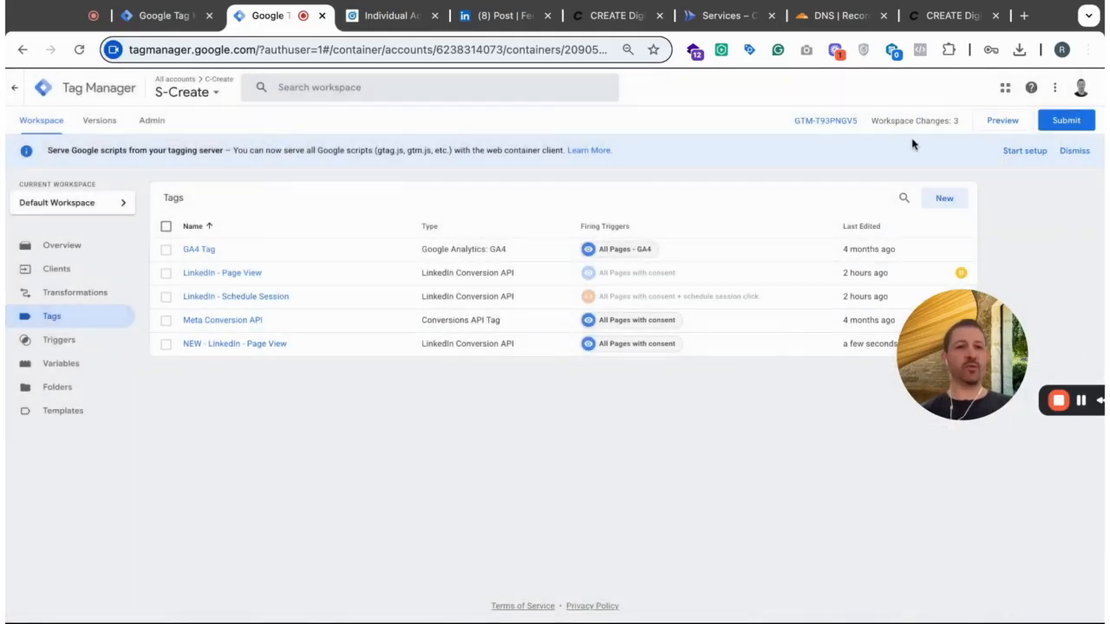
- Create another tag in the S-Create container and name it "NEW - LinkedIn - Schedule Session Click"
{"action": "left_click", "coordinate": [943, 200]}
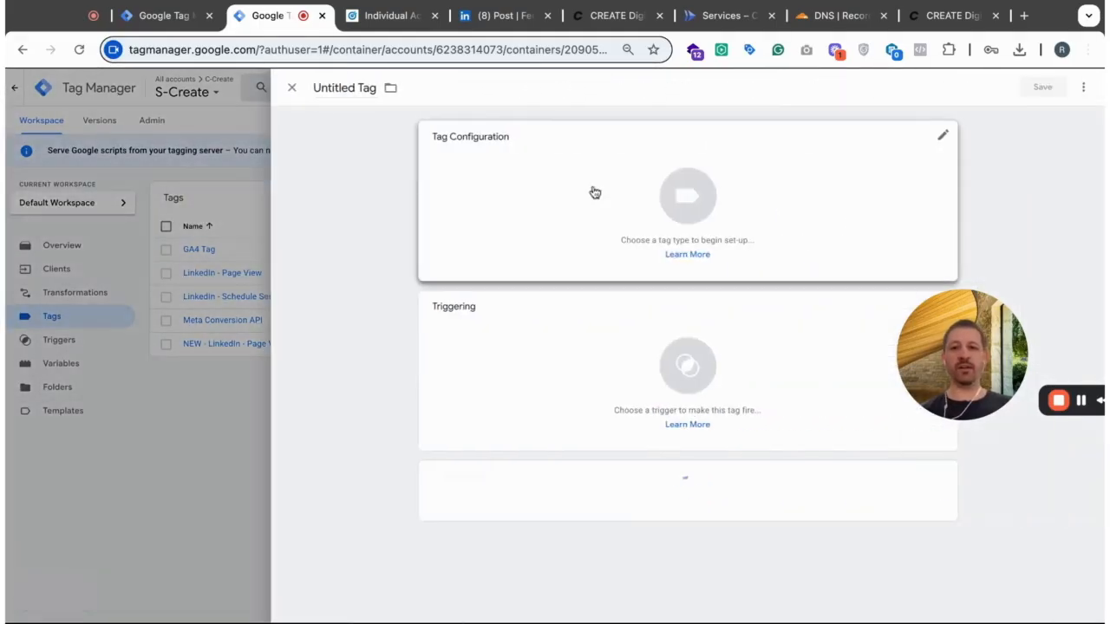
{"action": "left_click", "coordinate": [321, 87]}
{"action": "type", "text": "Ne"}
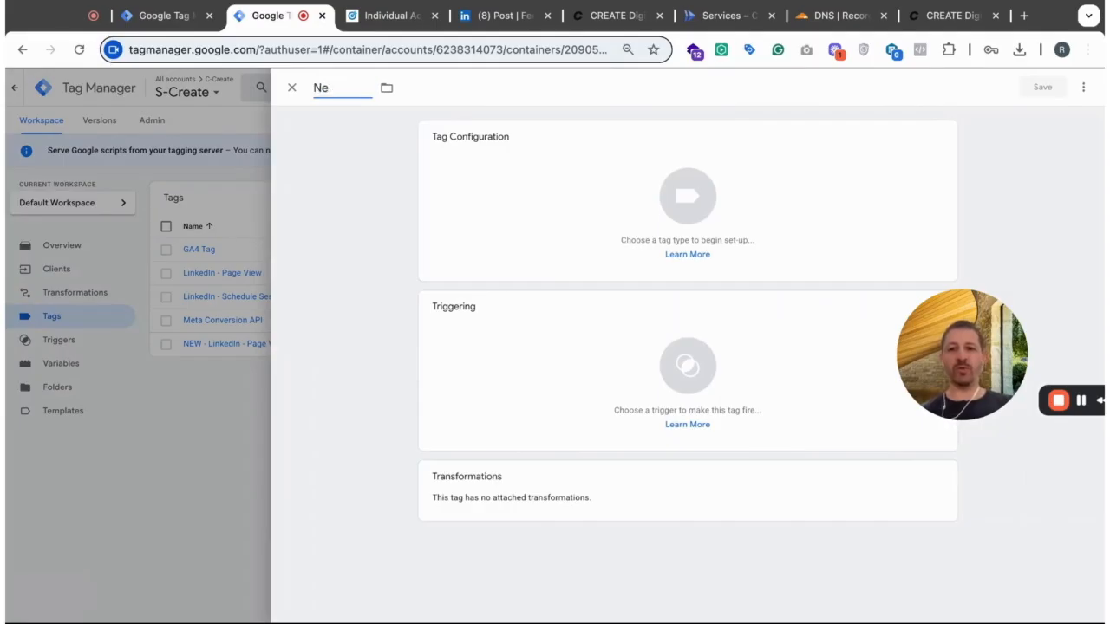
{"action": "type", "text": "wEW - L"}
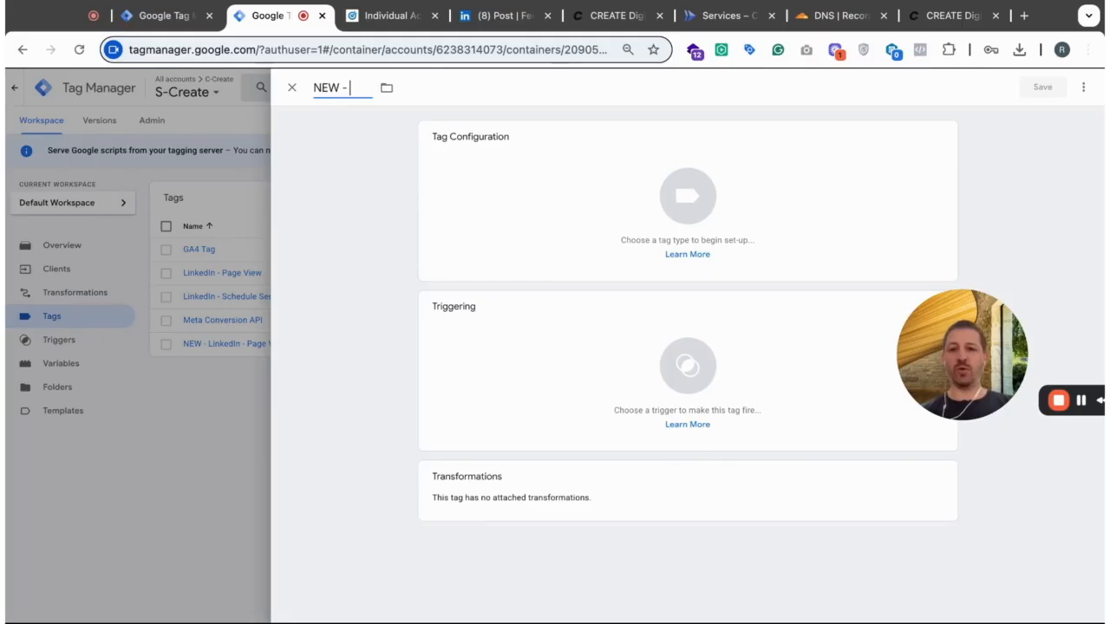
{"action": "type", "text": "inkedIn"}
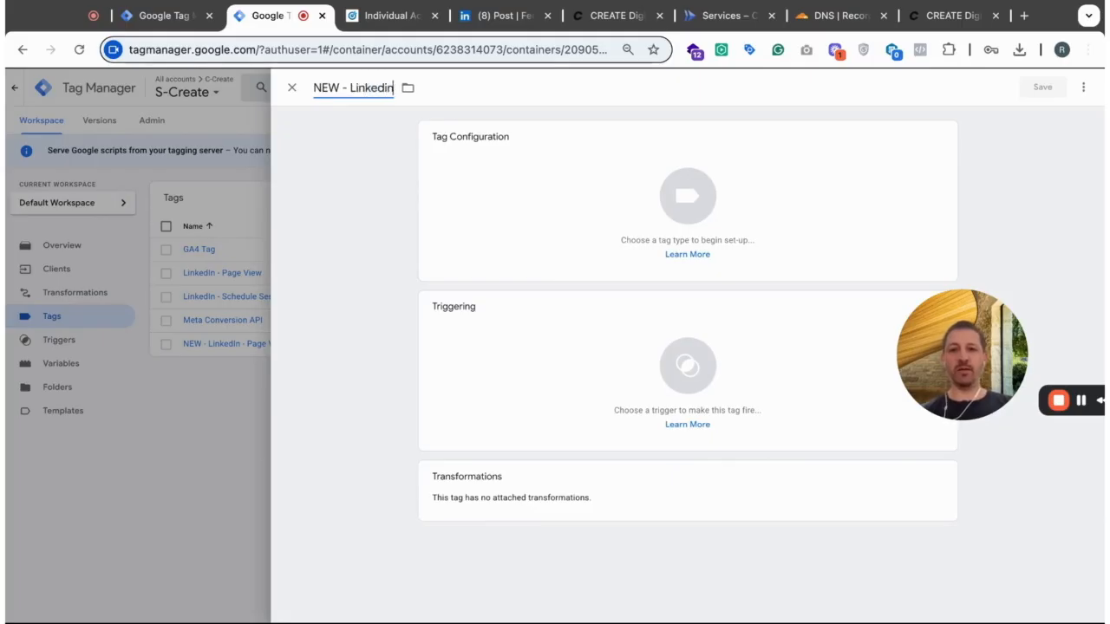
{"action": "type", "text": " - Sc"}
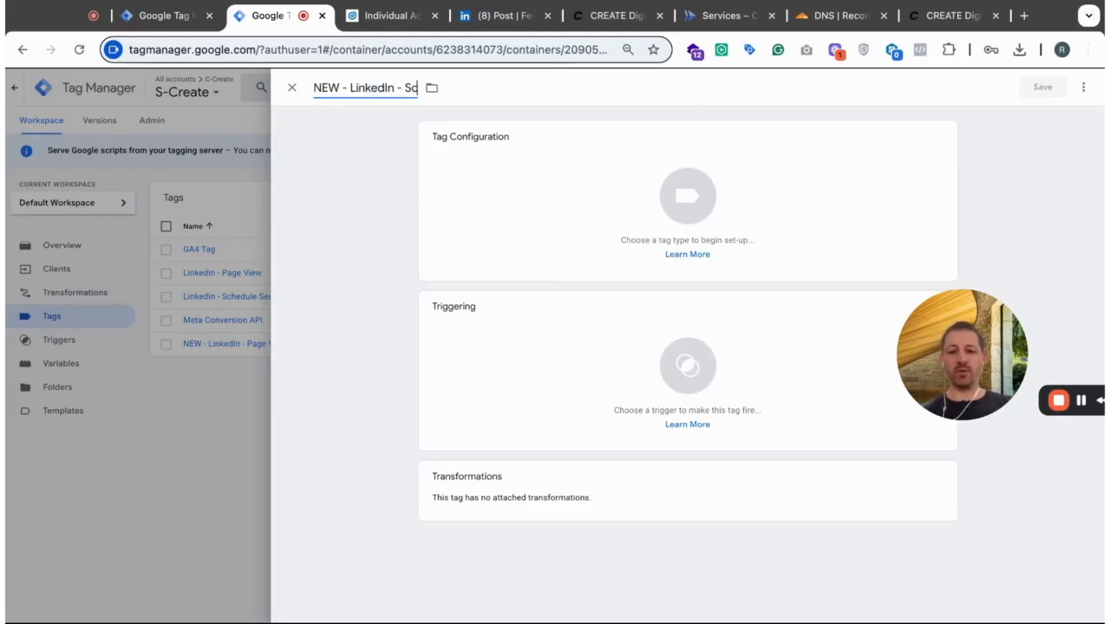
{"action": "type", "text": "hedule Session Click"}
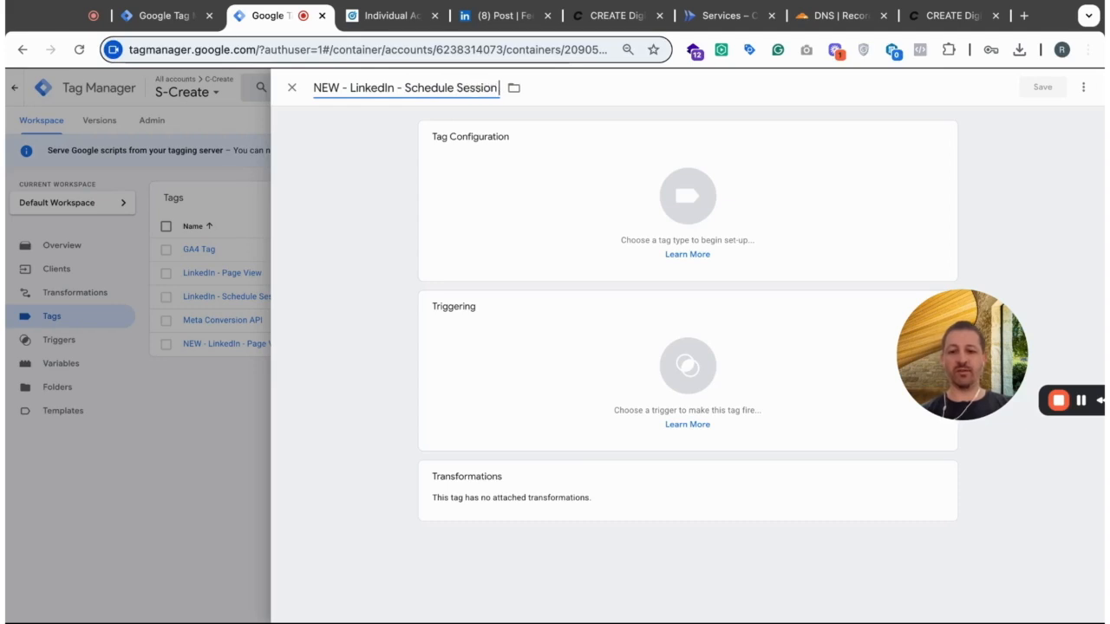
- Set the new tag's type to LinkedIn Conversion API by stape-io, using the Conversion event type
{"action": "left_click", "coordinate": [518, 196]}
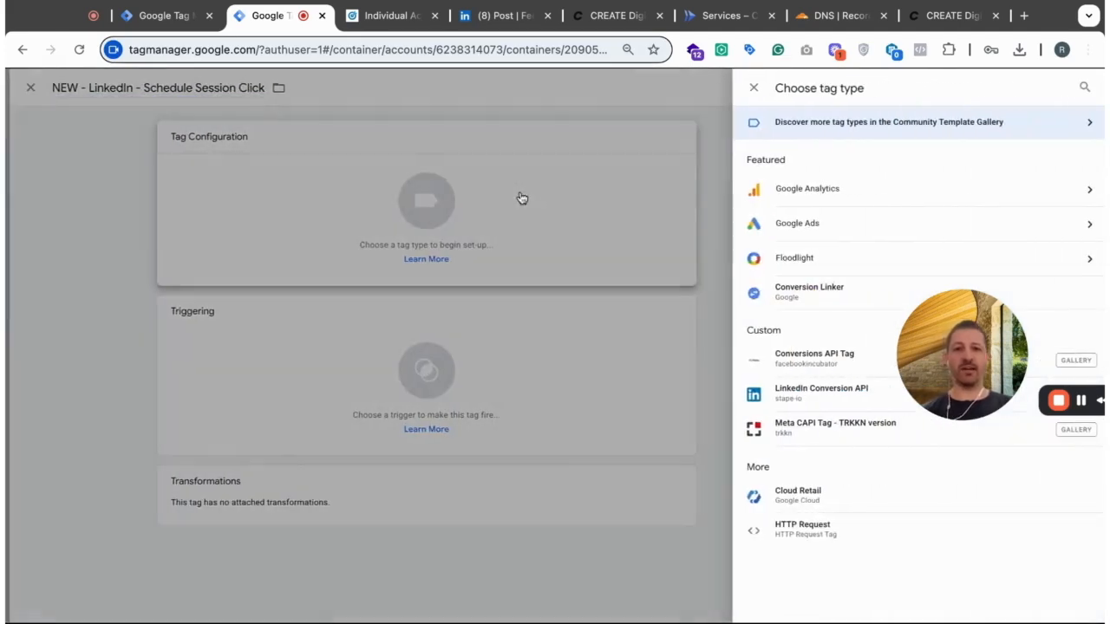
{"action": "left_click", "coordinate": [827, 402]}
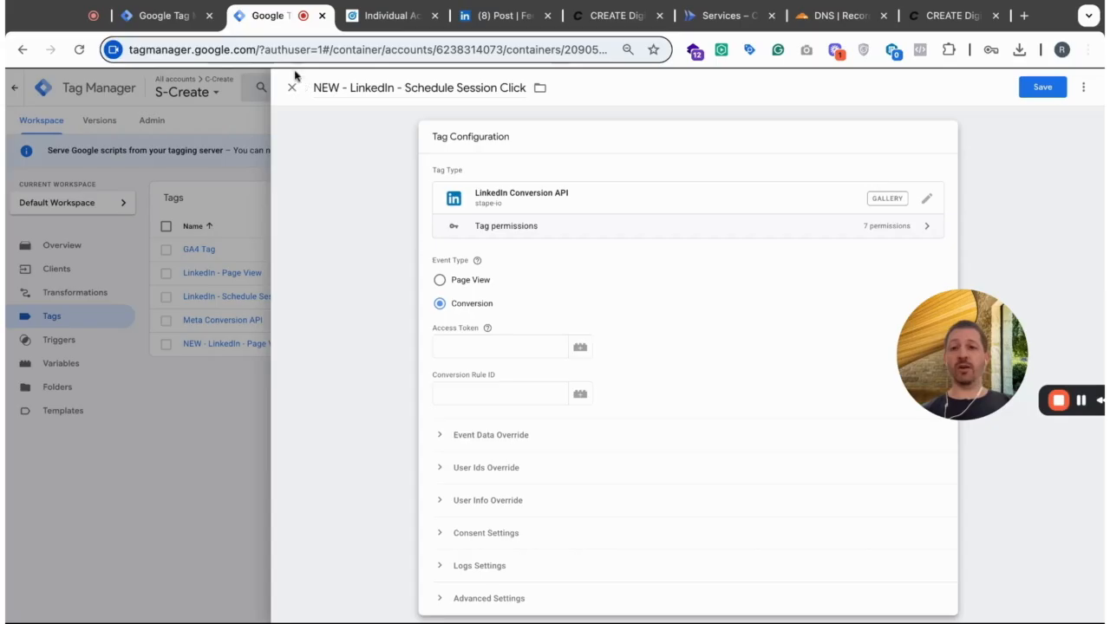
- Switch to LinkedIn Campaign Manager and finish creating the event-specific "Schedule Session Click (web)" conversion
{"action": "left_click", "coordinate": [398, 19]}
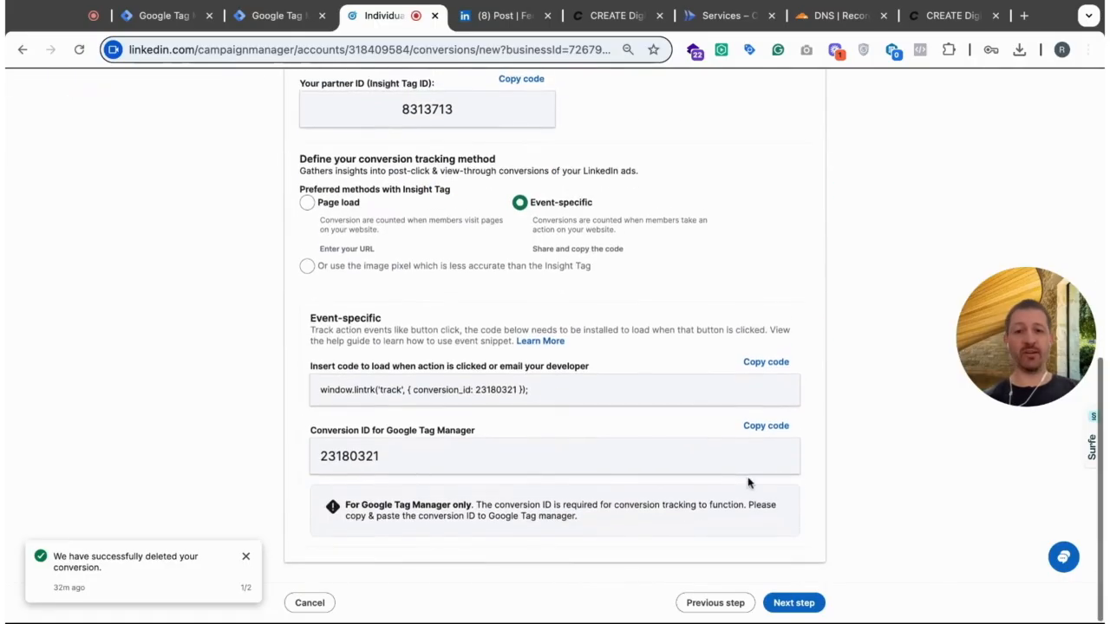
{"action": "left_click", "coordinate": [793, 602]}
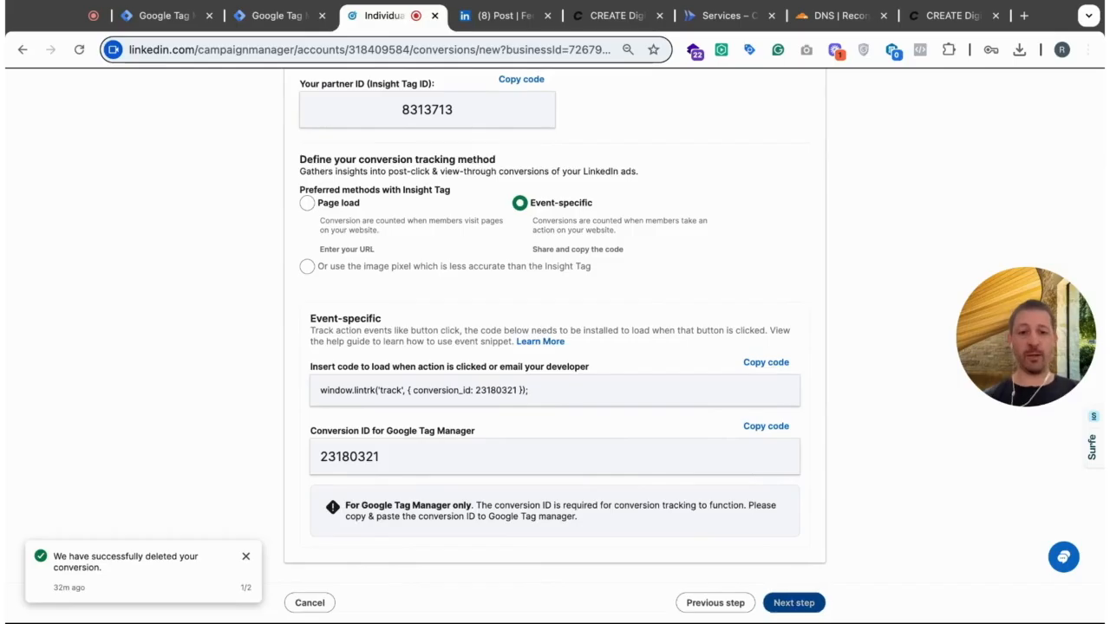
{"action": "left_click", "coordinate": [793, 607]}
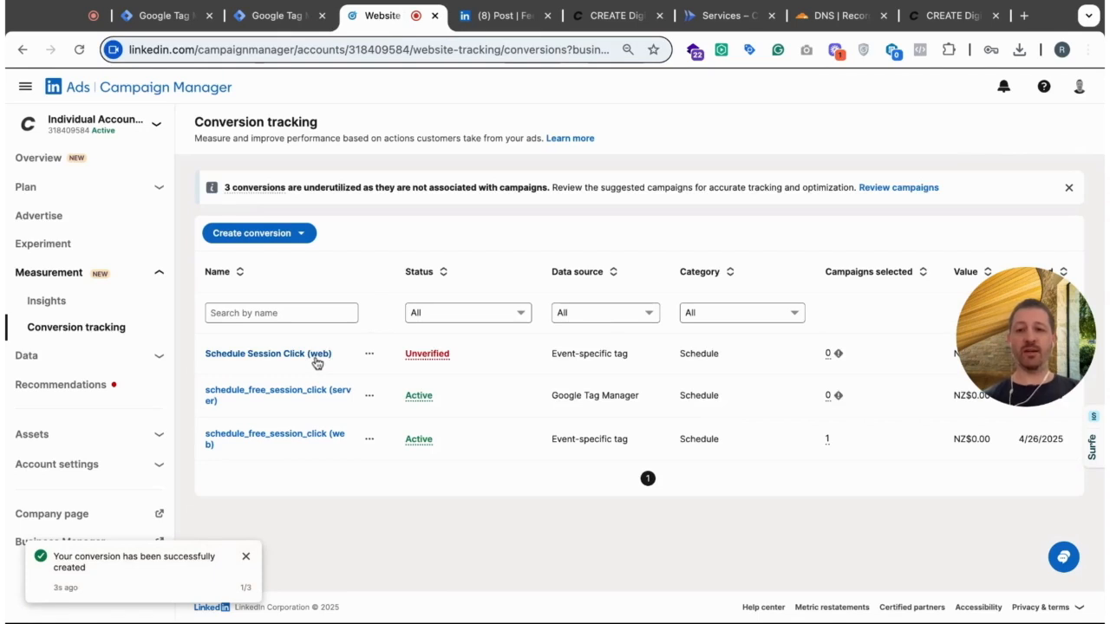
- Start a new Conversions API conversion and name it "NEW - Schedule Session Click (server)"
{"action": "left_click", "coordinate": [282, 239]}
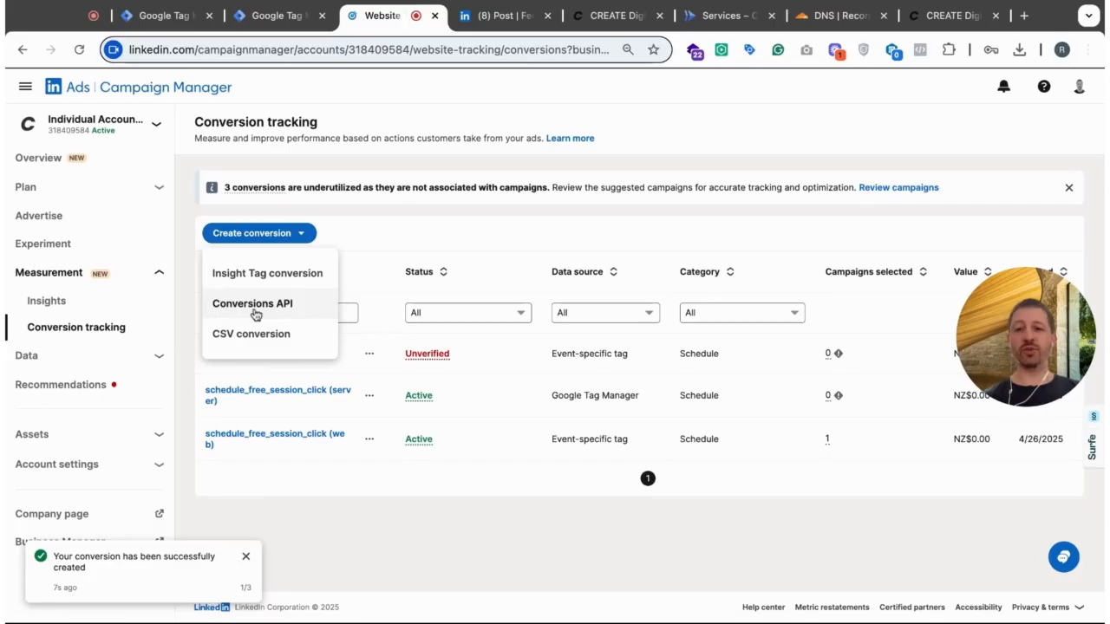
{"action": "left_click", "coordinate": [282, 305]}
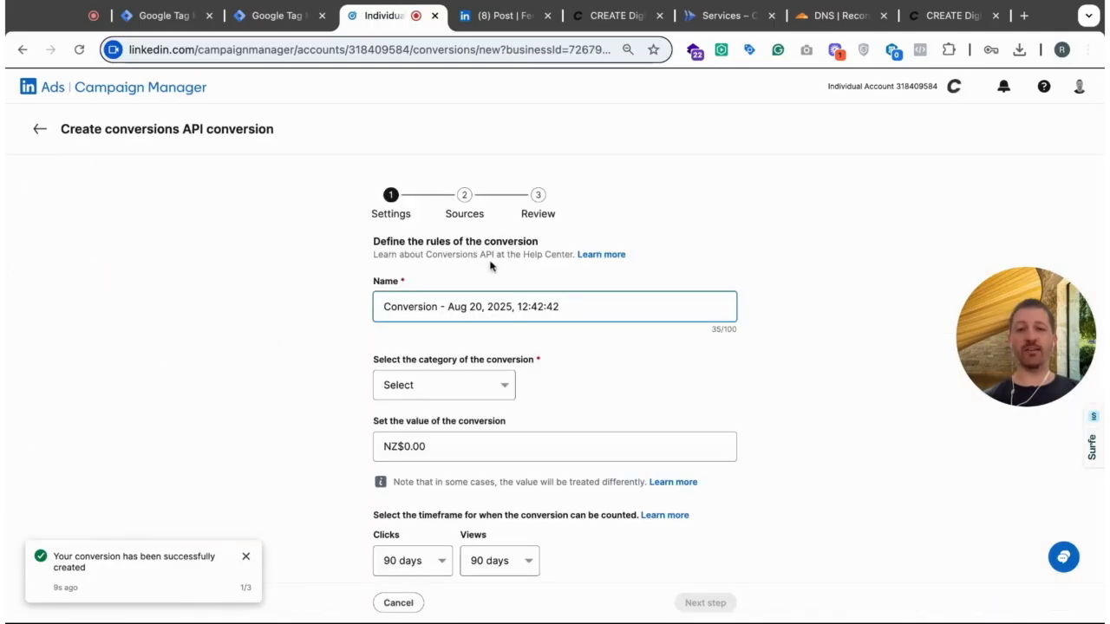
{"action": "double_click", "coordinate": [589, 304]}
{"action": "triple_click", "coordinate": [590, 305]}
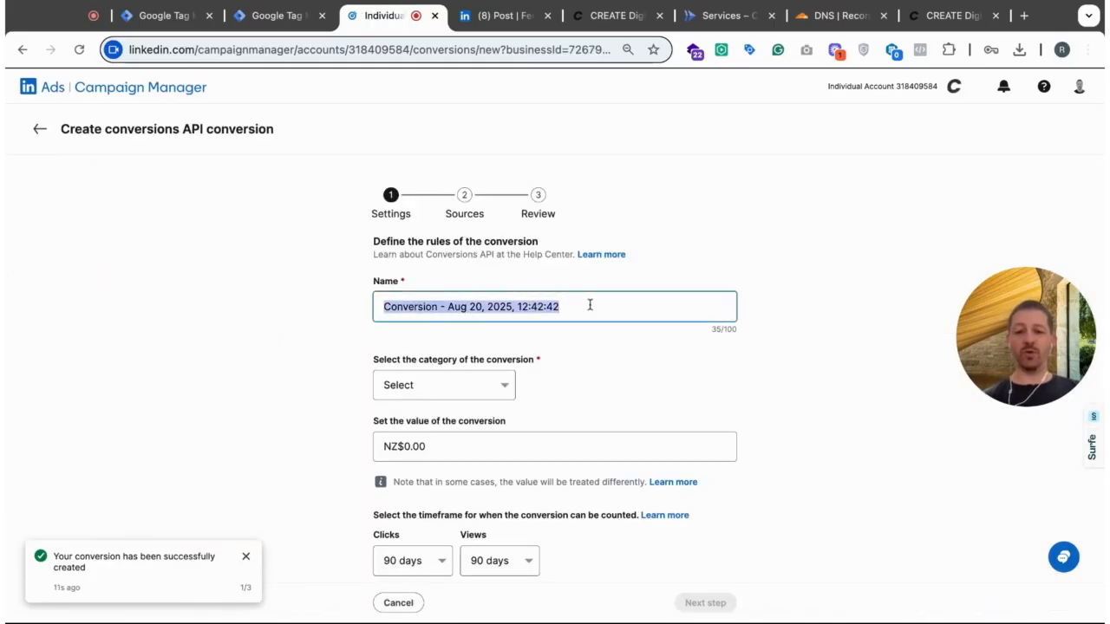
{"action": "type", "text": "Sessio"}
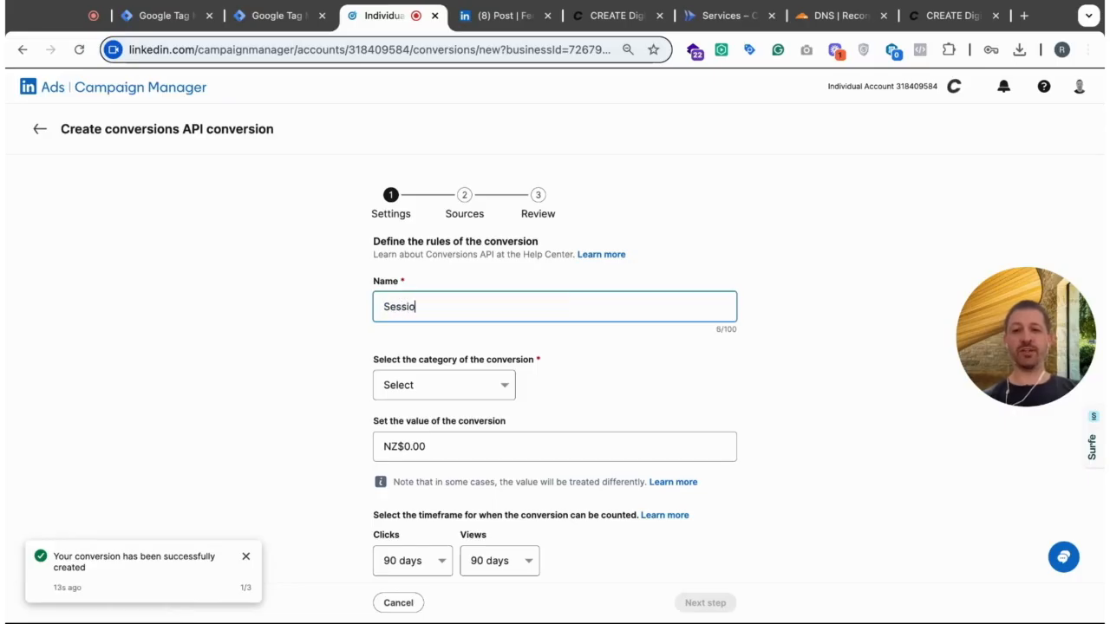
{"action": "type", "text": "Schedule"}
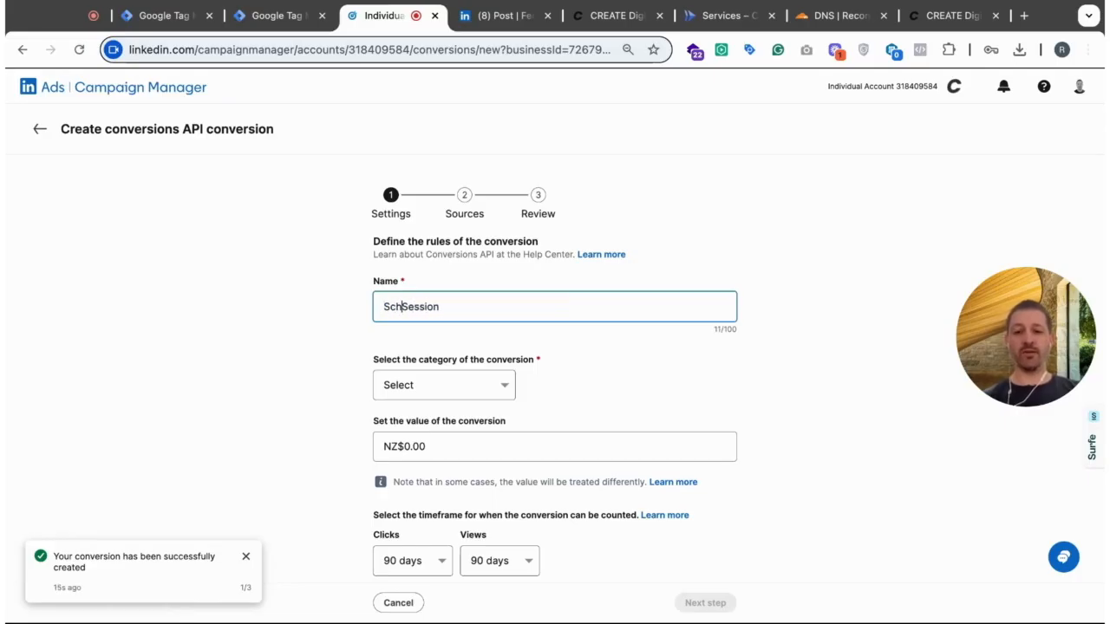
{"action": "key", "text": "End"}
{"action": "type", "text": "Click"}
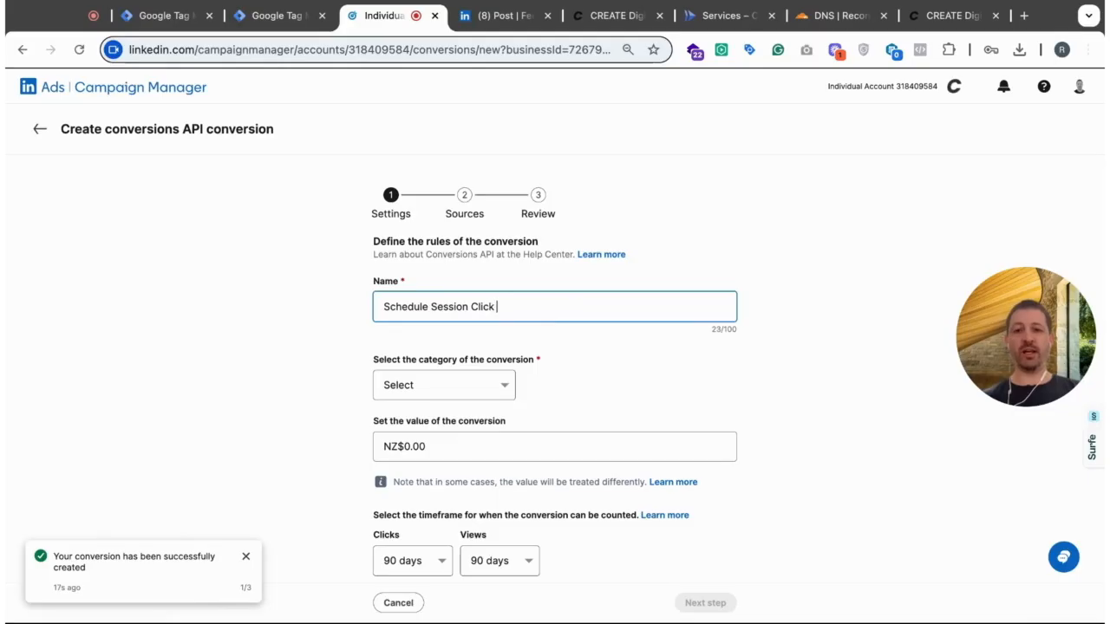
{"action": "key", "text": "Home"}
{"action": "type", "text": "NEW -"}
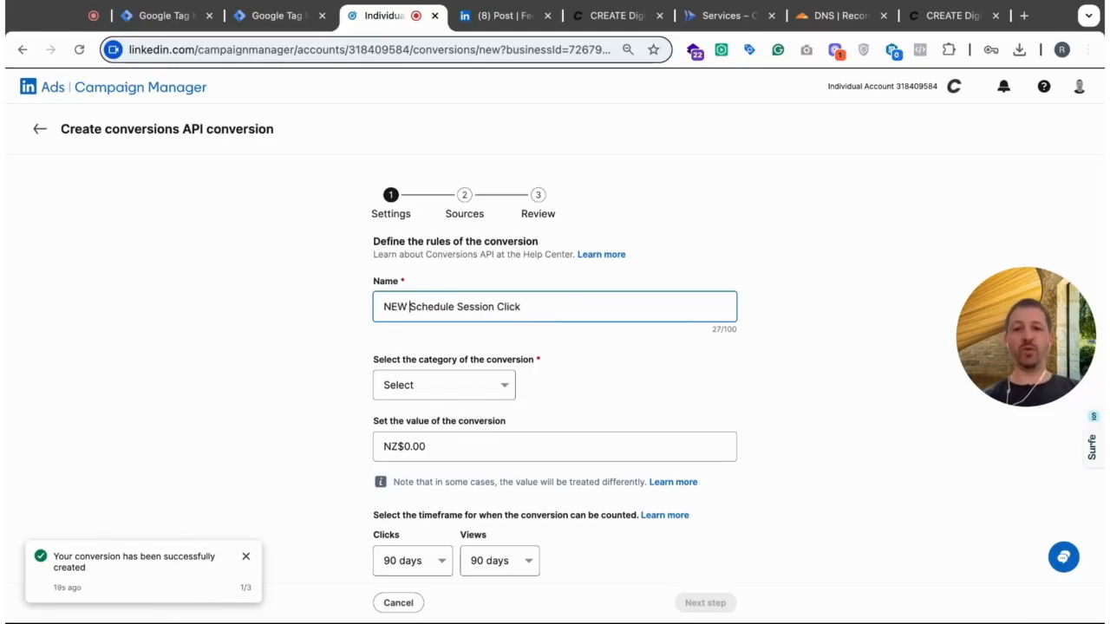
{"action": "key", "text": "End"}
{"action": "type", "text": "(serve"}
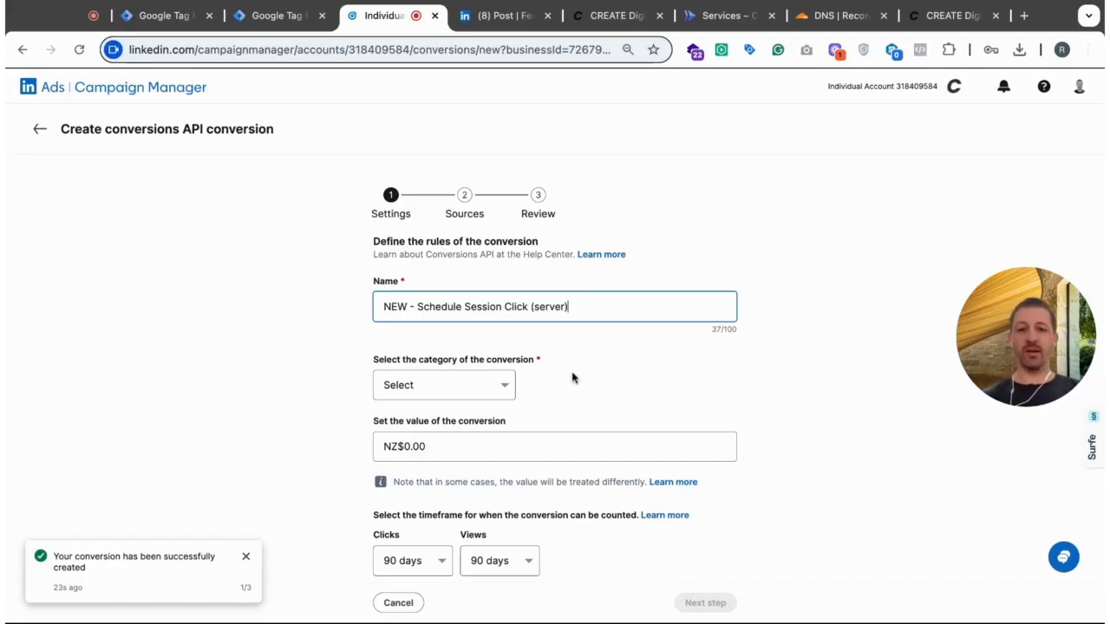
- Set the conversion's category to Schedule with a 30-day click and 1-day view timeframe, and proceed to the data sources
{"action": "scroll", "coordinate": [572, 376], "scroll_direction": "down", "scroll_amount": 3}
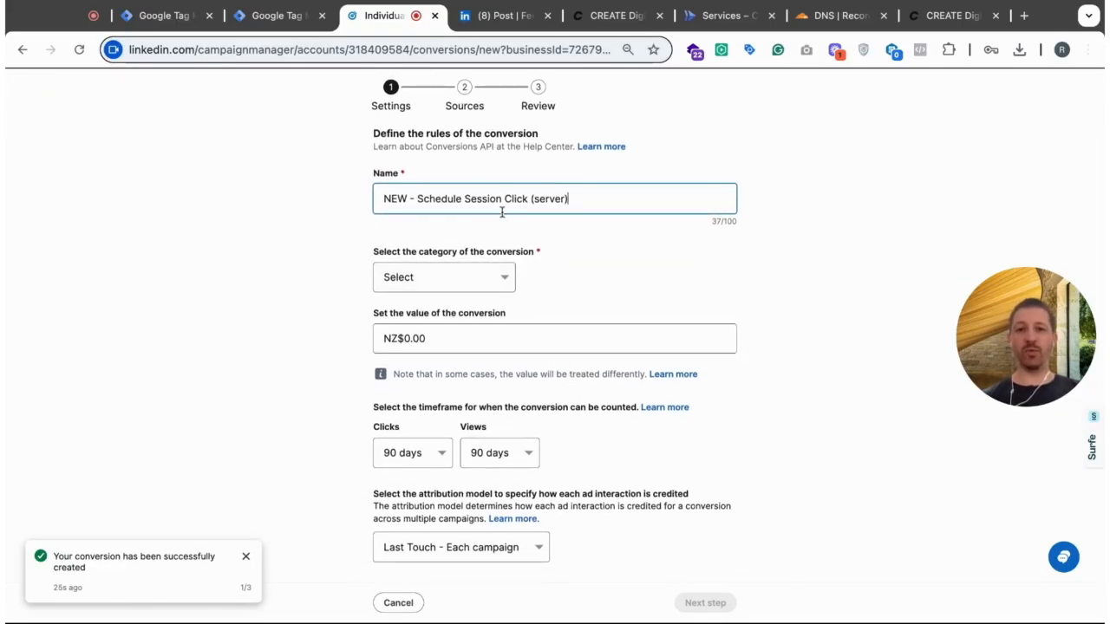
{"action": "left_click", "coordinate": [469, 292]}
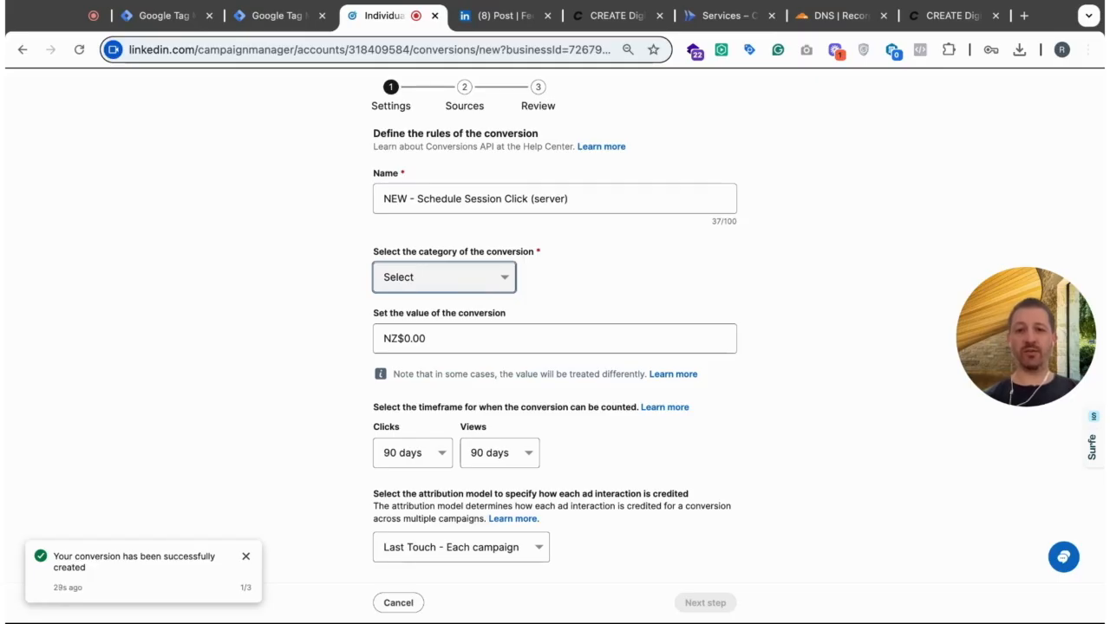
{"action": "left_click", "coordinate": [516, 314]}
{"action": "left_click", "coordinate": [440, 454]}
{"action": "left_click", "coordinate": [422, 481]}
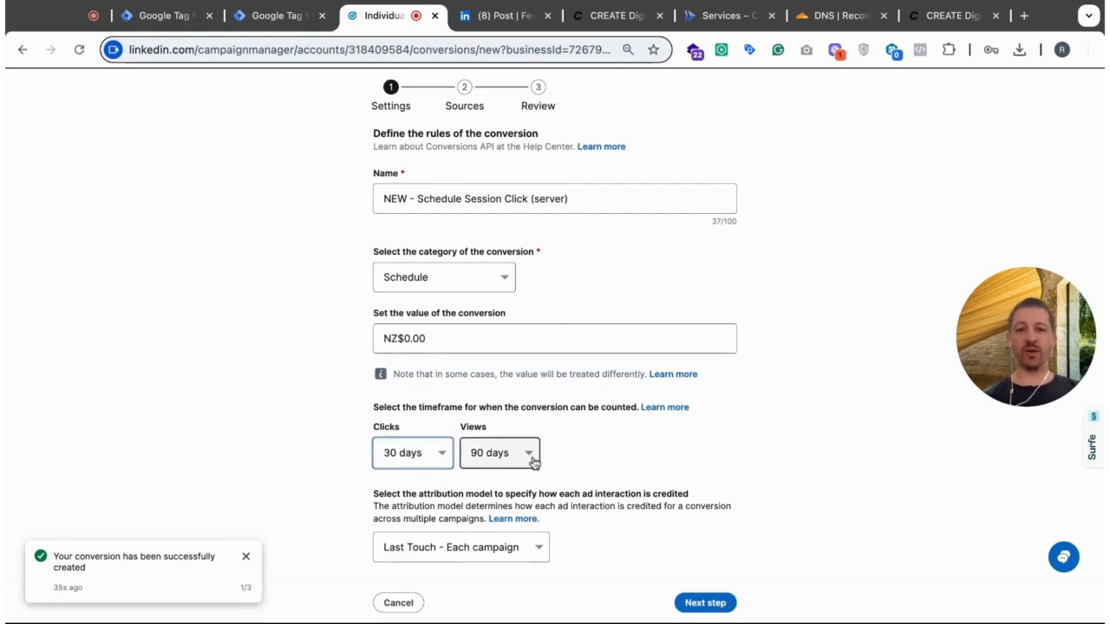
{"action": "left_click", "coordinate": [530, 460]}
{"action": "left_click", "coordinate": [512, 510]}
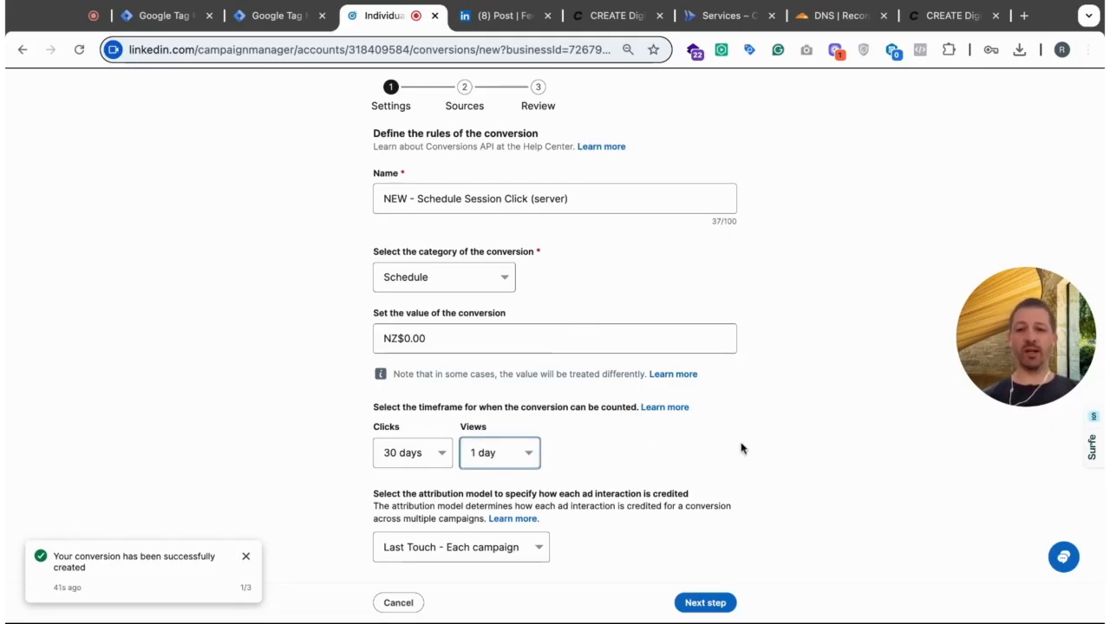
{"action": "left_click", "coordinate": [707, 604]}
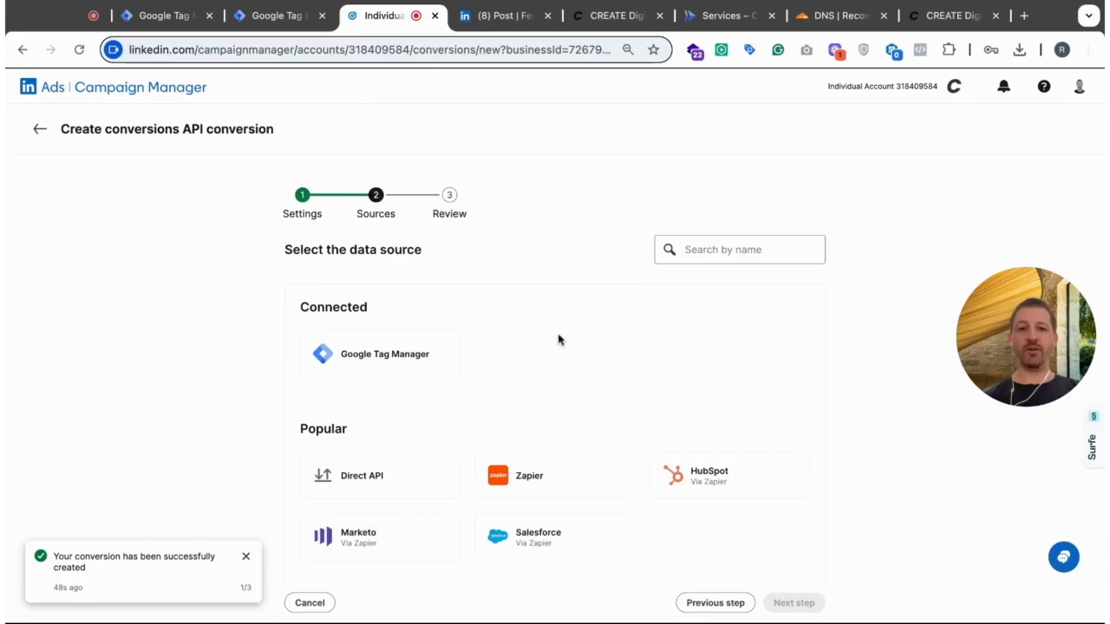
- Choose Google Tag Manager as the conversion's data source and skip connecting the third-party app
{"action": "left_click_drag", "start_coordinate": [291, 253], "coordinate": [424, 253]}
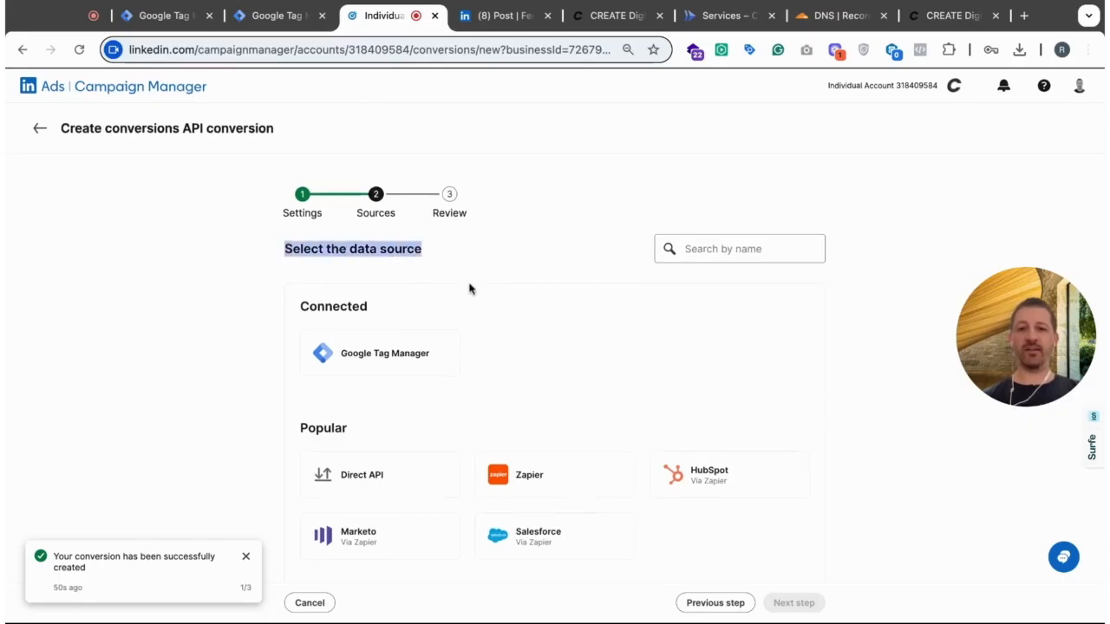
{"action": "scroll", "coordinate": [469, 289], "scroll_direction": "down", "scroll_amount": 2}
{"action": "scroll", "coordinate": [667, 343], "scroll_direction": "down", "scroll_amount": 1}
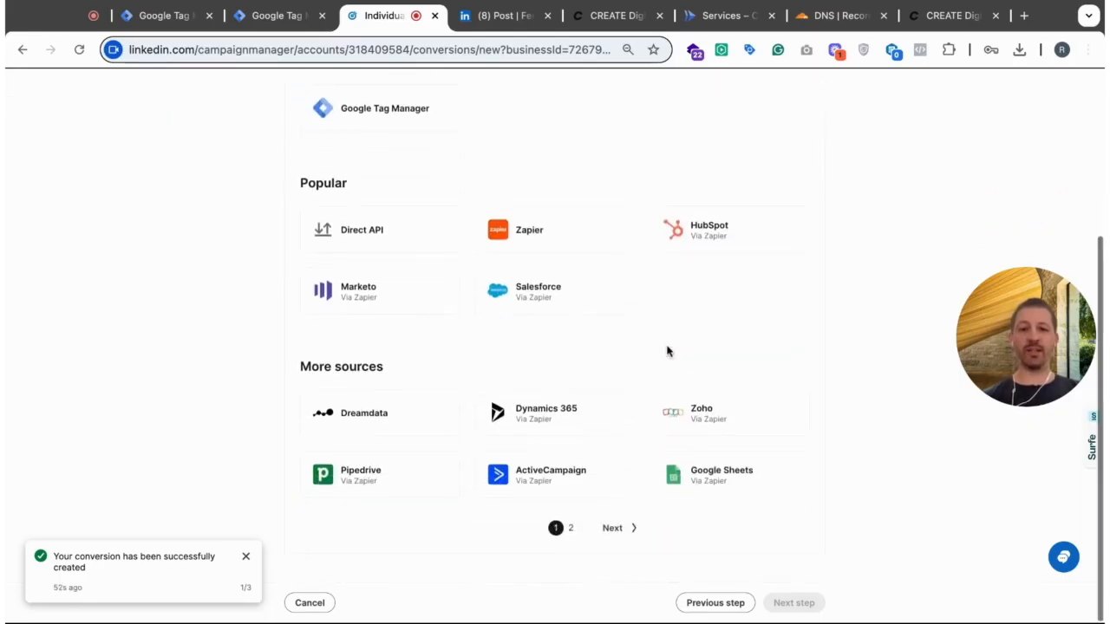
{"action": "scroll", "coordinate": [667, 351], "scroll_direction": "up", "scroll_amount": 3}
{"action": "left_click", "coordinate": [438, 353]}
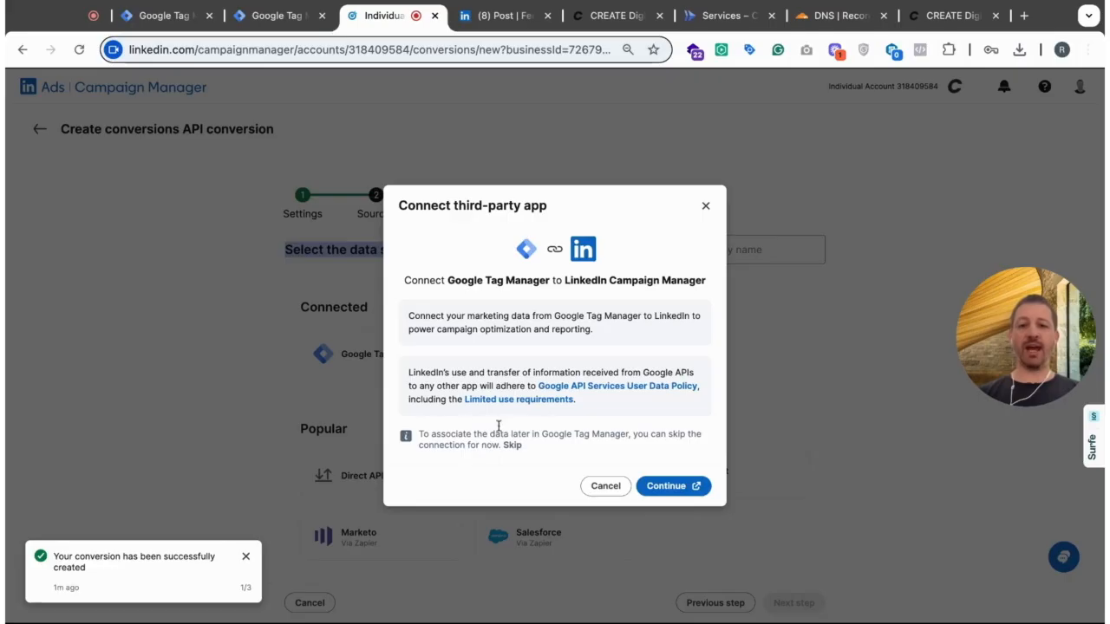
{"action": "left_click_drag", "start_coordinate": [419, 433], "coordinate": [514, 451]}
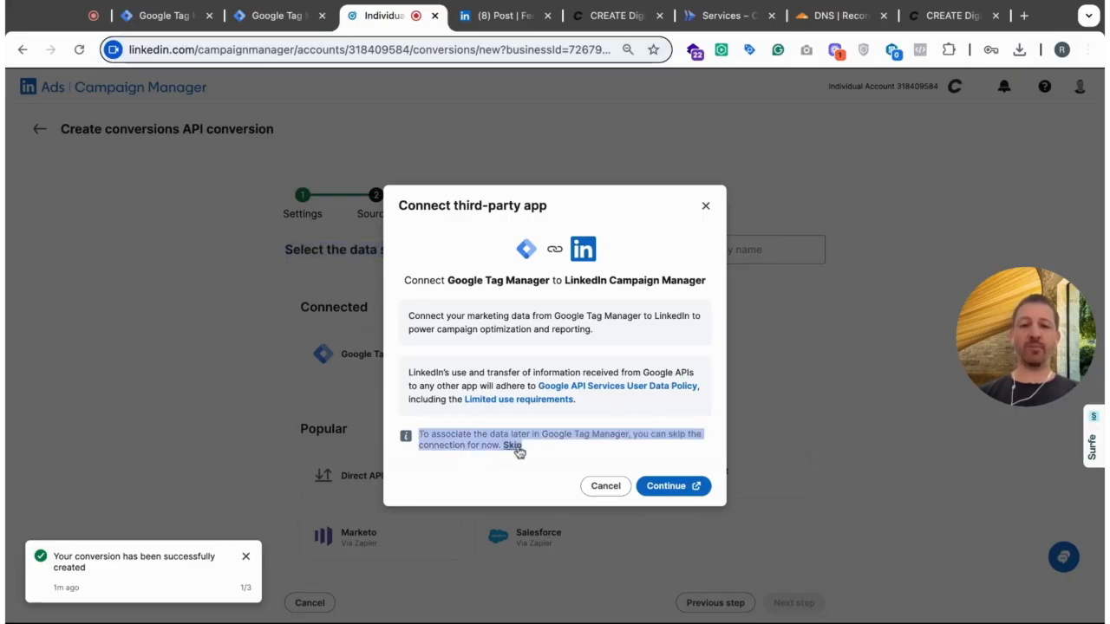
{"action": "left_click", "coordinate": [513, 448]}
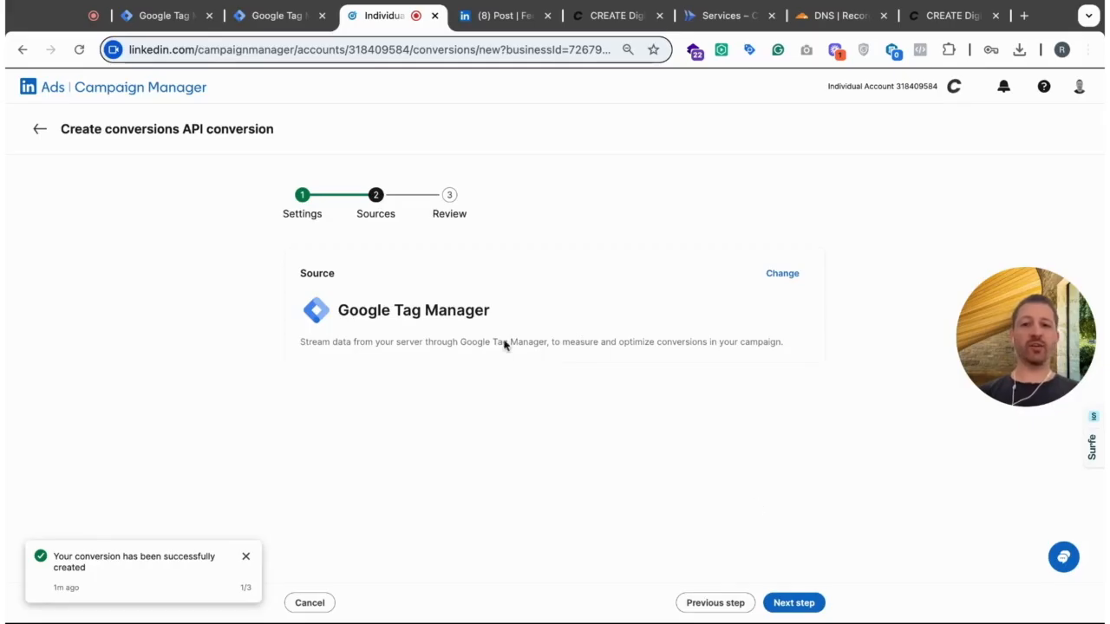
- Review the server conversion's settings, source and campaigns, and create the conversion
{"action": "left_click", "coordinate": [800, 604]}
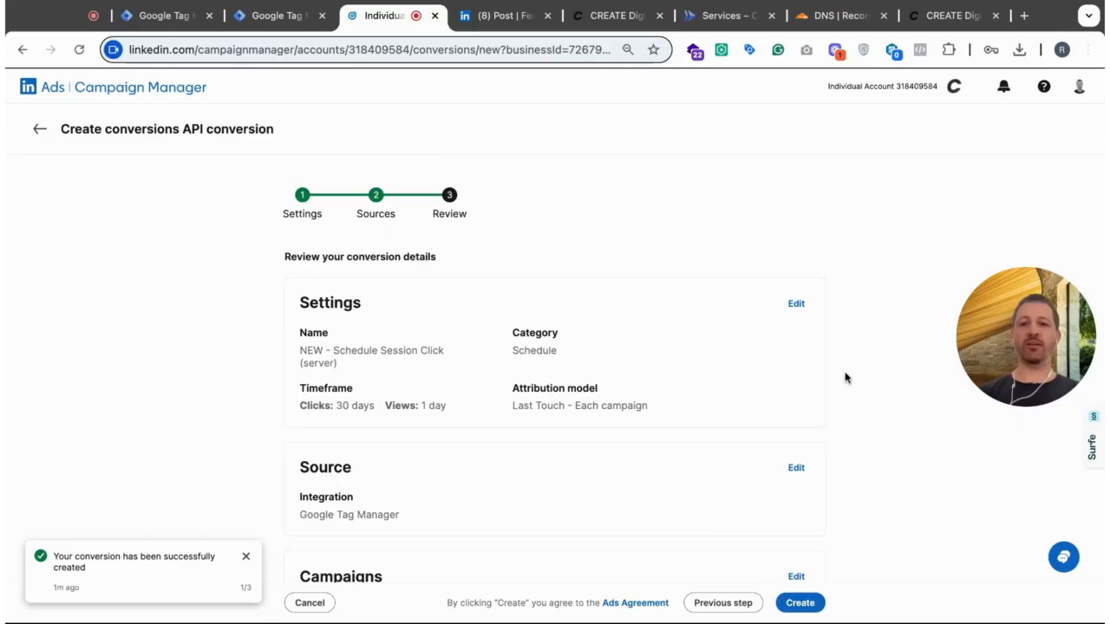
{"action": "scroll", "coordinate": [845, 377], "scroll_direction": "down", "scroll_amount": 2}
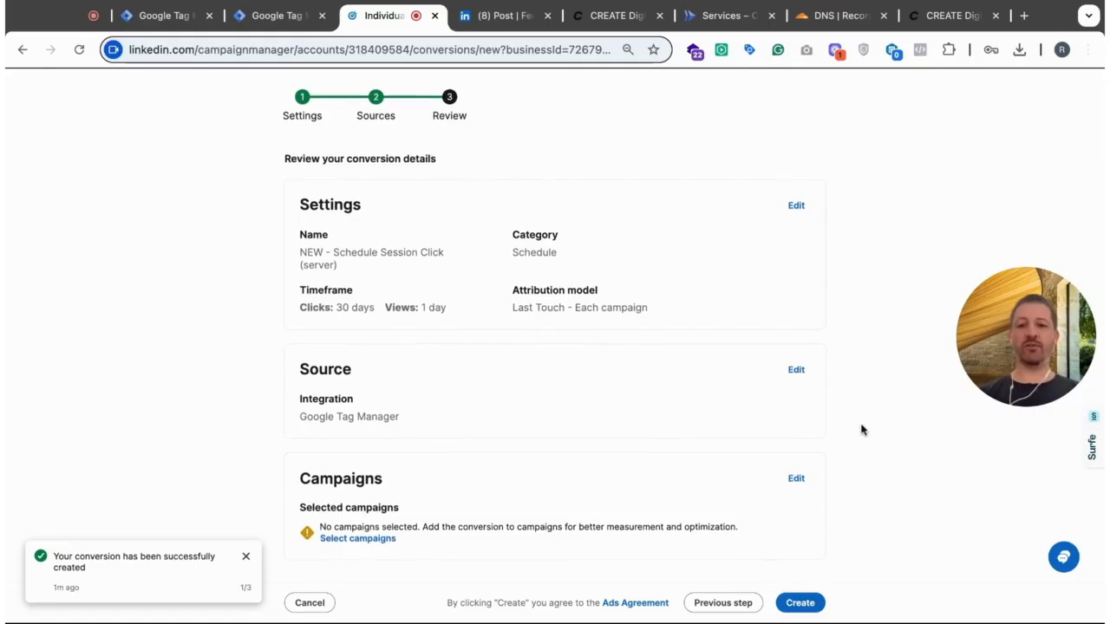
{"action": "left_click", "coordinate": [799, 606]}
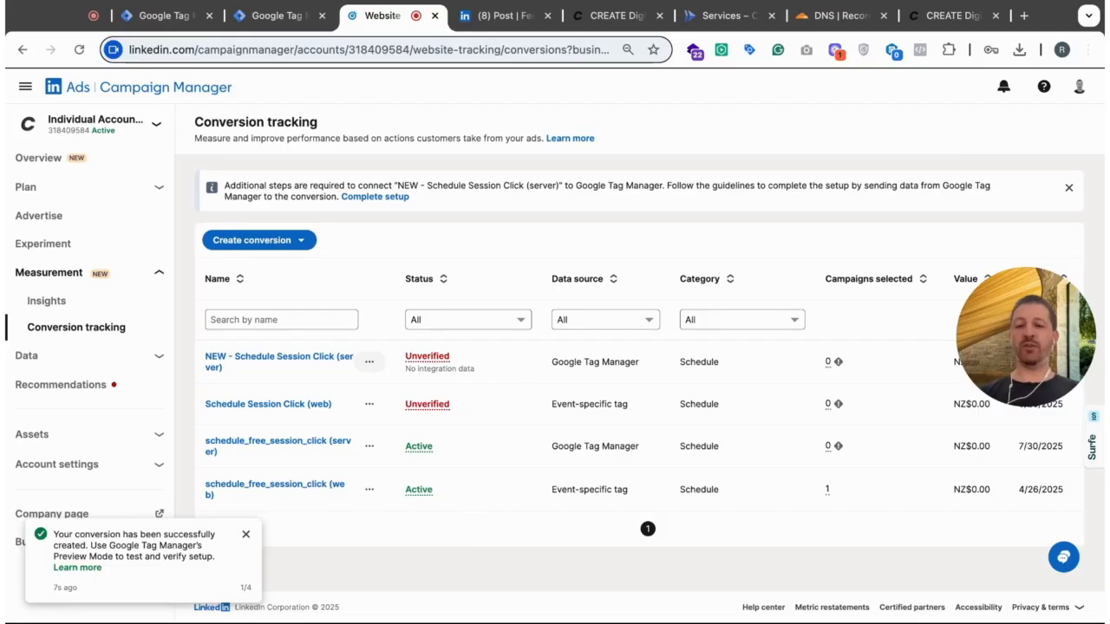
- Check which fields the S-Create conversion tag requires, and return to Campaign Manager to reload the conversion tracking page
{"action": "left_click", "coordinate": [276, 16]}
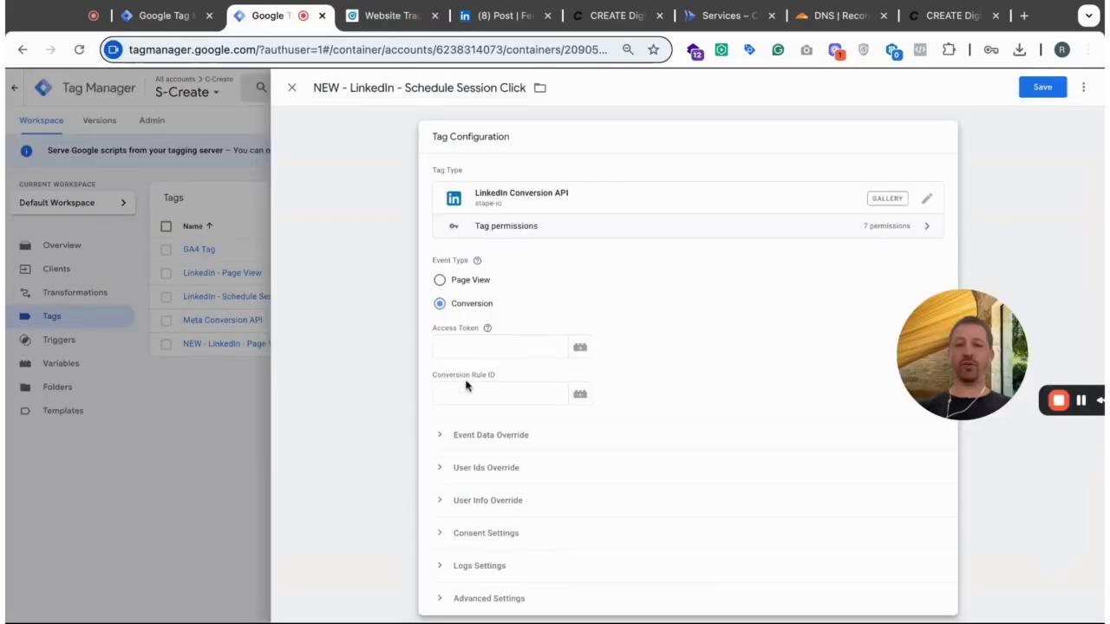
{"action": "left_click", "coordinate": [388, 18]}
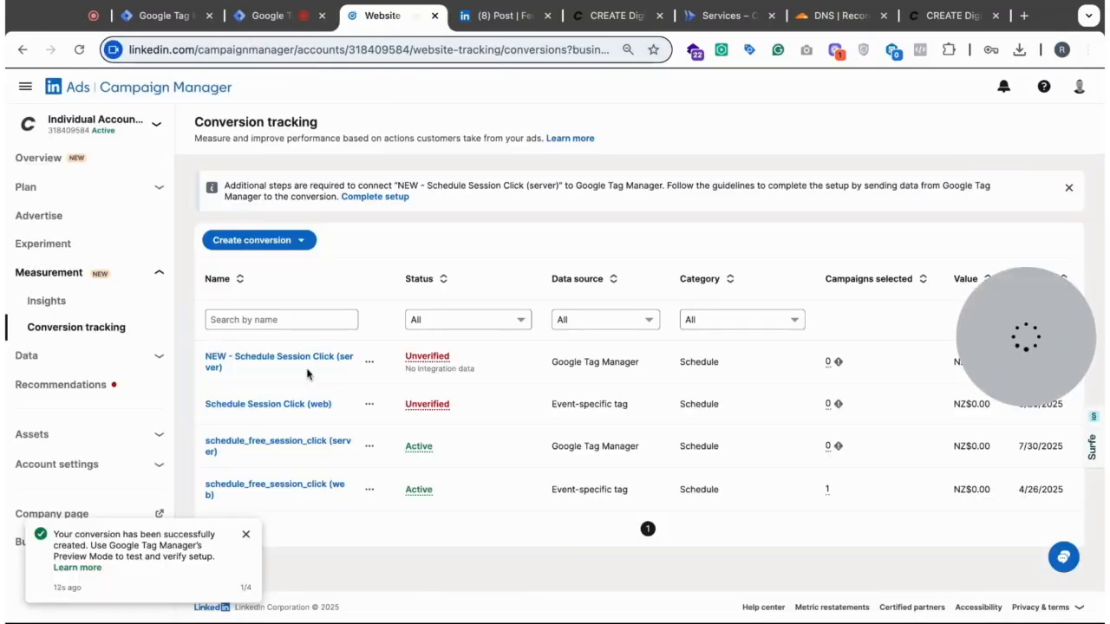
{"action": "left_click", "coordinate": [245, 535]}
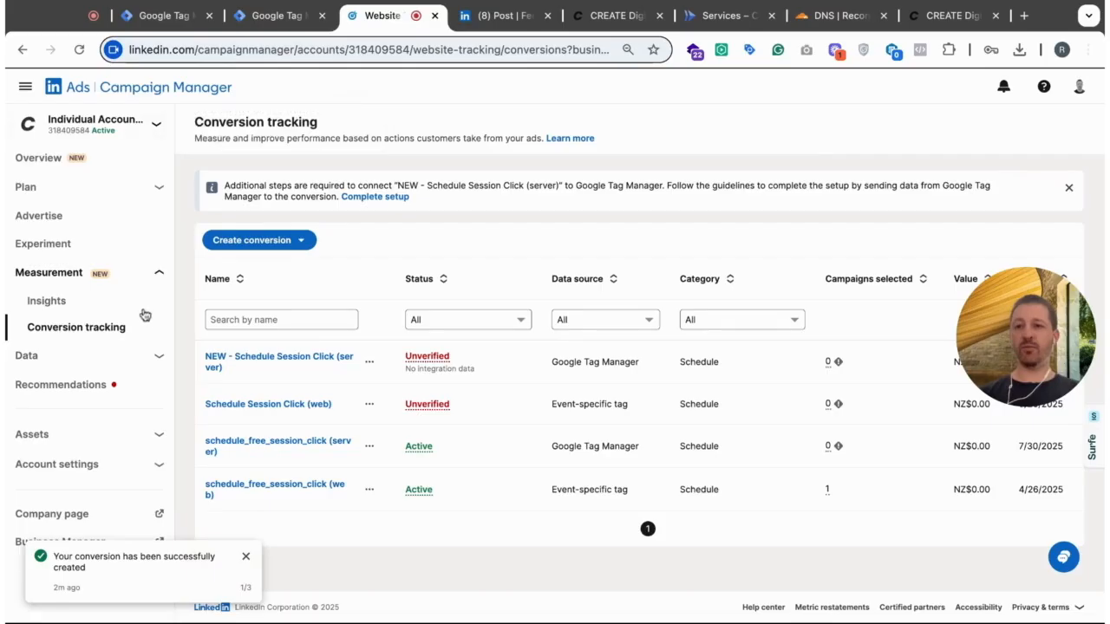
{"action": "left_click", "coordinate": [79, 49]}
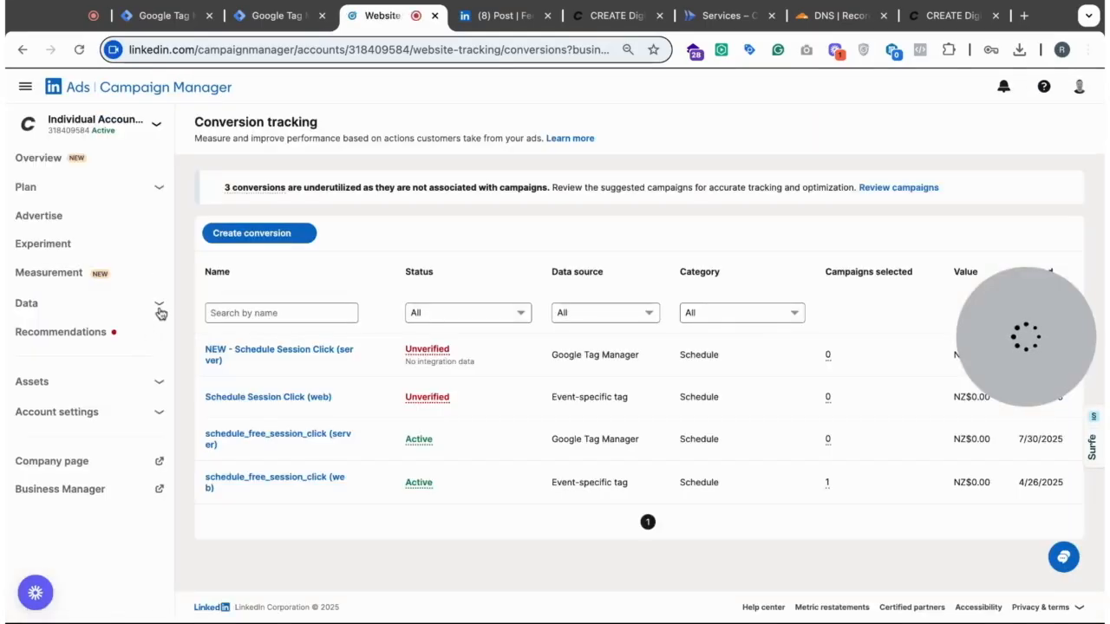
- Open the Signals manager among Campaign Manager's data pages
{"action": "left_click", "coordinate": [158, 356]}
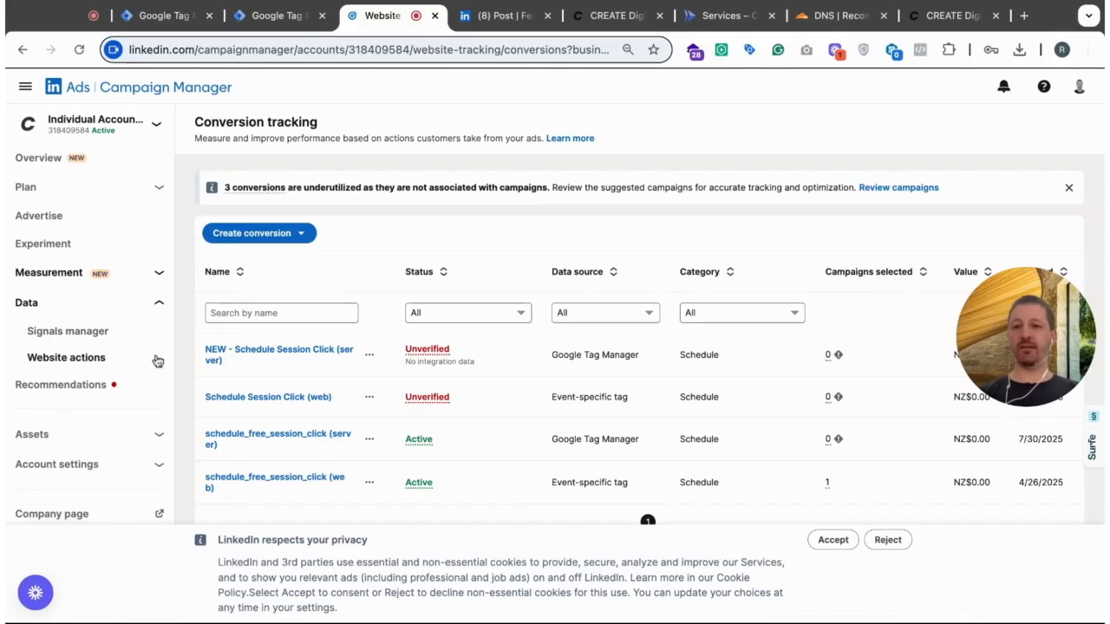
{"action": "left_click", "coordinate": [159, 304]}
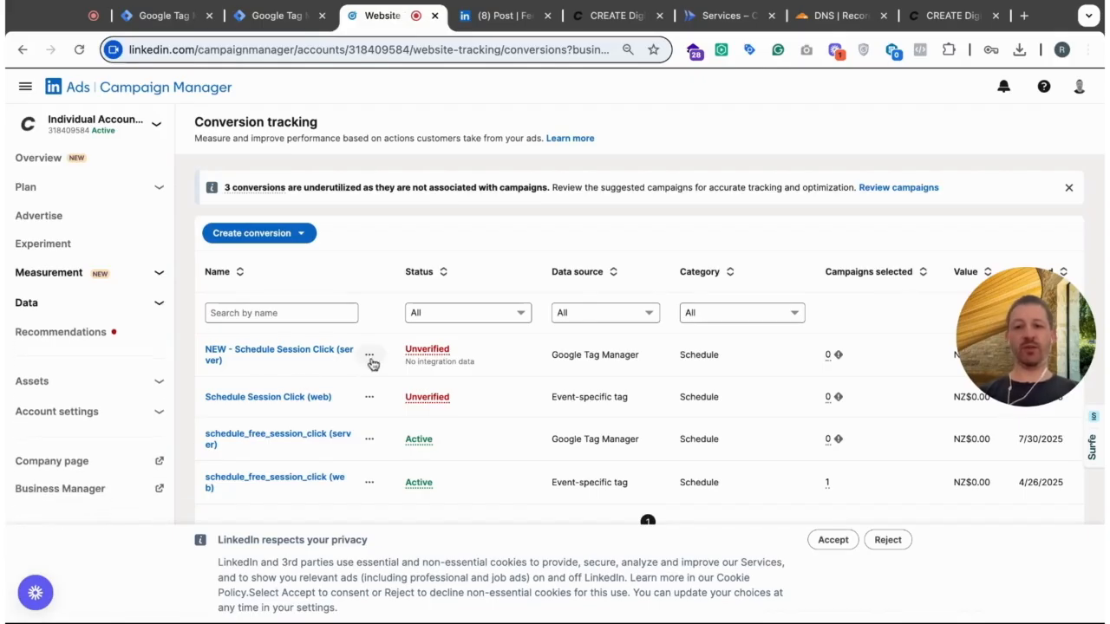
{"action": "left_click", "coordinate": [369, 358]}
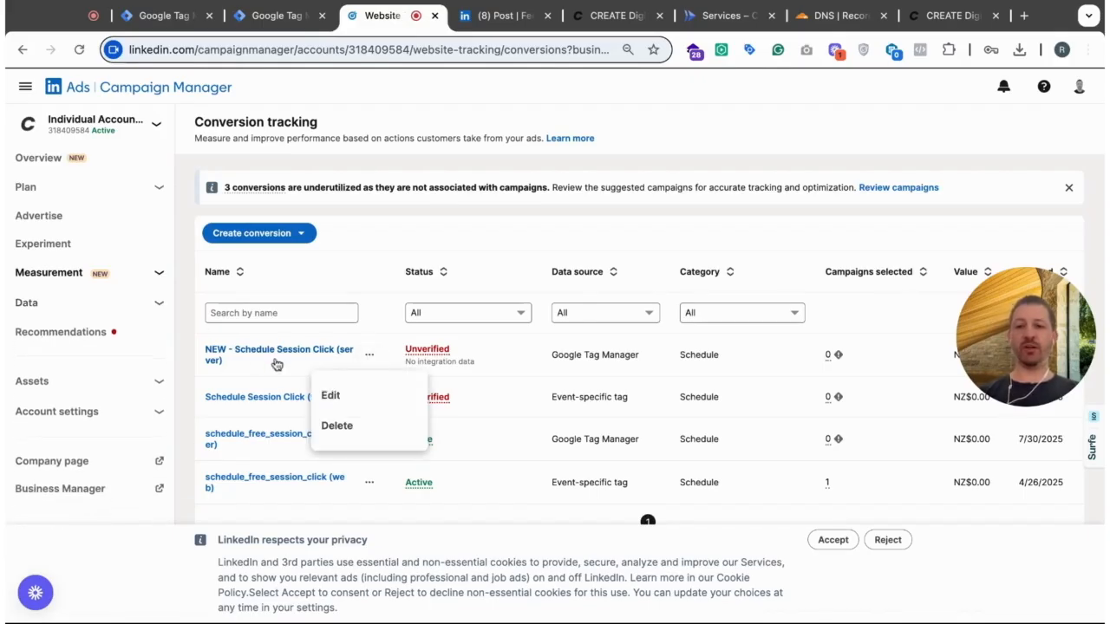
{"action": "left_click", "coordinate": [340, 231]}
{"action": "left_click", "coordinate": [160, 305]}
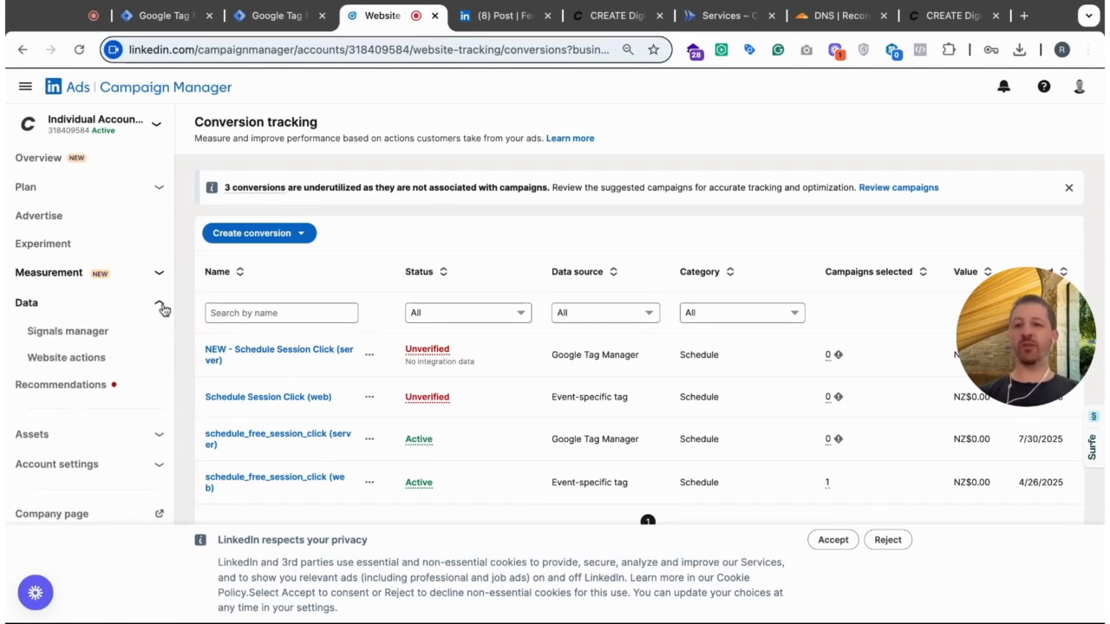
{"action": "left_click", "coordinate": [70, 332]}
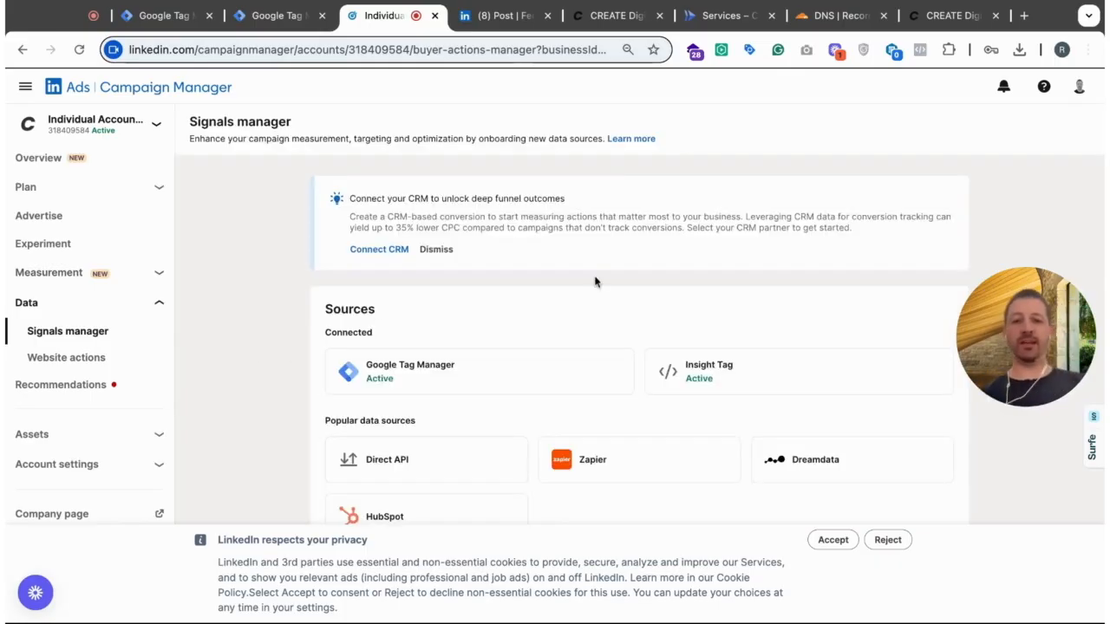
- Open the connected Google Tag Manager source and check the listing for NEW - Schedule Session Click (server)
{"action": "scroll", "coordinate": [594, 281], "scroll_direction": "down", "scroll_amount": 1}
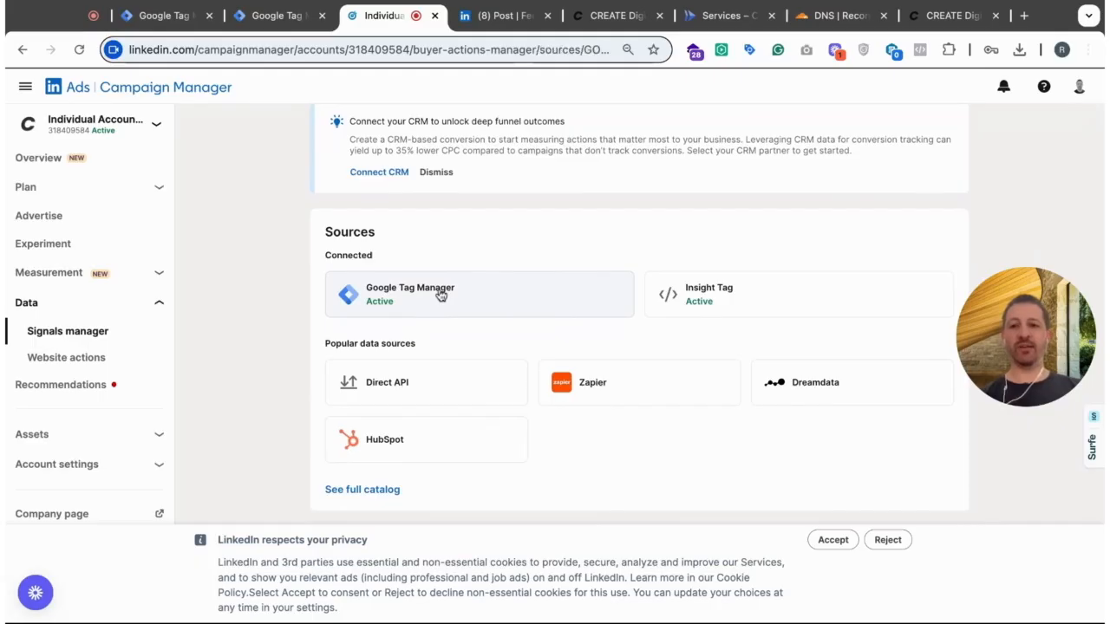
{"action": "left_click", "coordinate": [440, 296]}
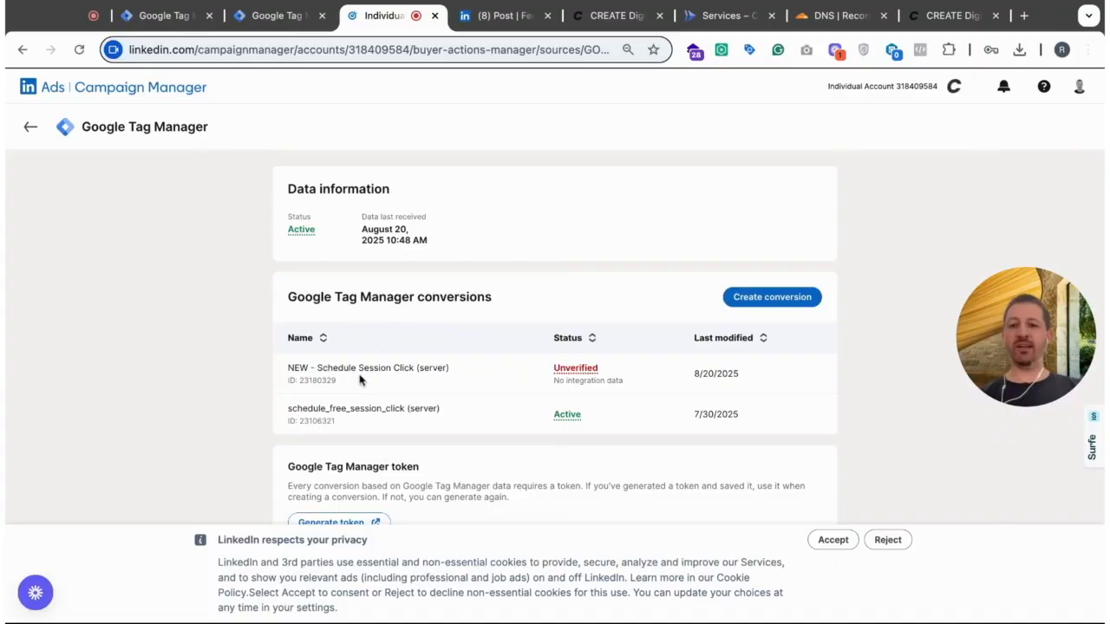
{"action": "left_click_drag", "start_coordinate": [287, 368], "coordinate": [403, 367]}
{"action": "left_click_drag", "start_coordinate": [287, 368], "coordinate": [449, 367]}
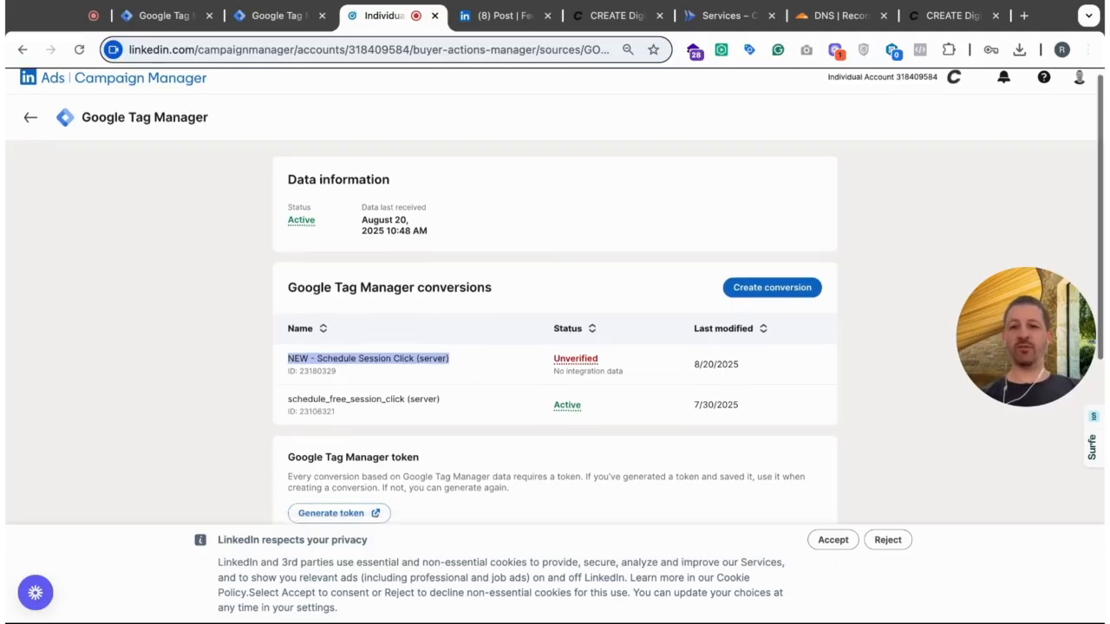
- Review the source's token generation section and streaming instructions, and accept the cookie notice
{"action": "scroll", "coordinate": [357, 370], "scroll_direction": "down", "scroll_amount": 3}
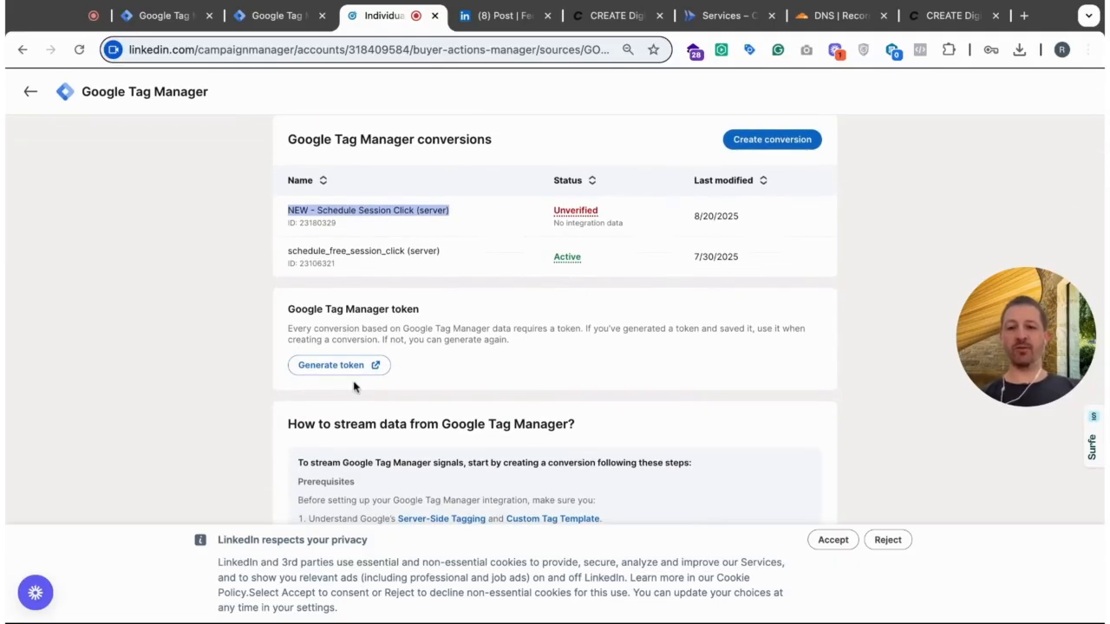
{"action": "left_click", "coordinate": [337, 371]}
{"action": "left_click", "coordinate": [568, 354]}
{"action": "left_click", "coordinate": [685, 461]}
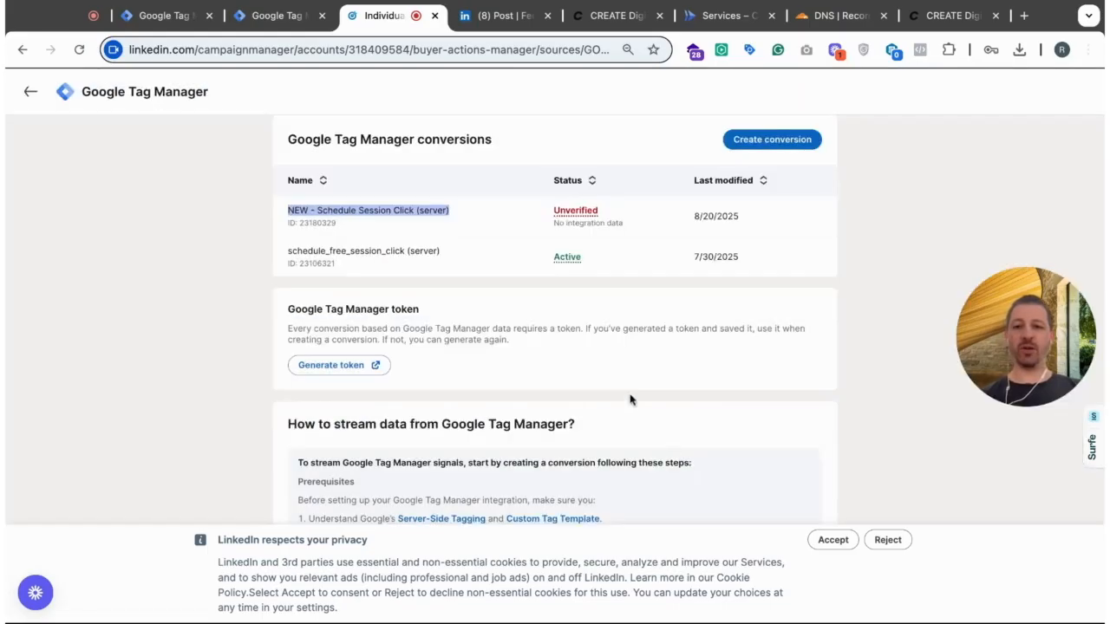
{"action": "scroll", "coordinate": [630, 400], "scroll_direction": "down", "scroll_amount": 4}
{"action": "scroll", "coordinate": [630, 400], "scroll_direction": "up", "scroll_amount": 6}
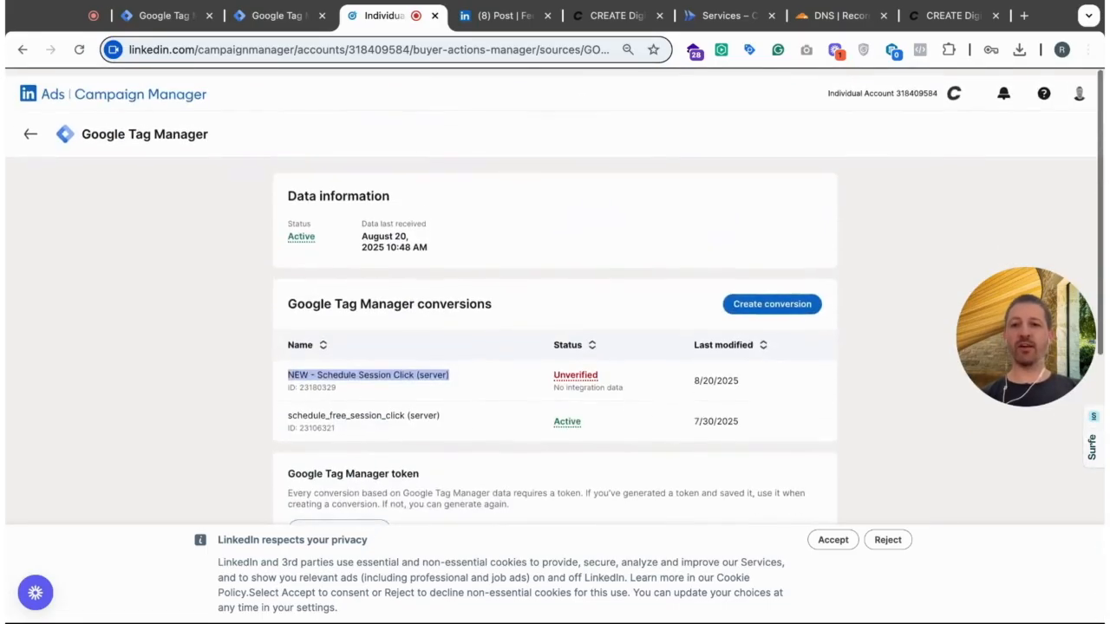
{"action": "left_click", "coordinate": [833, 539]}
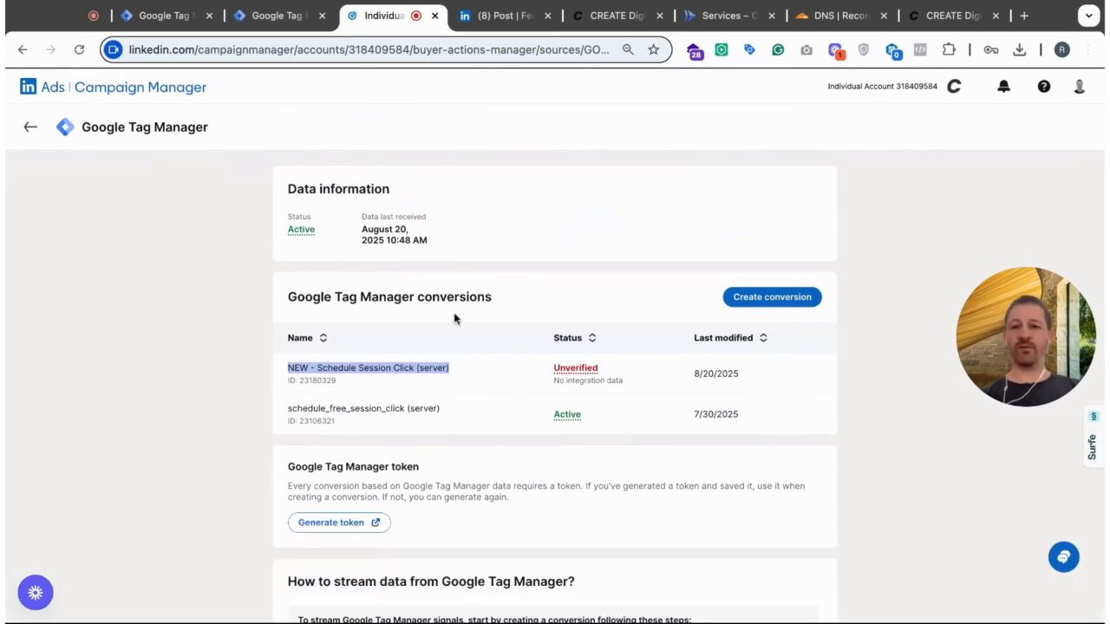
- Return to the S-Create conversion tag and start a new Constant variable for its access token
{"action": "left_click", "coordinate": [271, 15]}
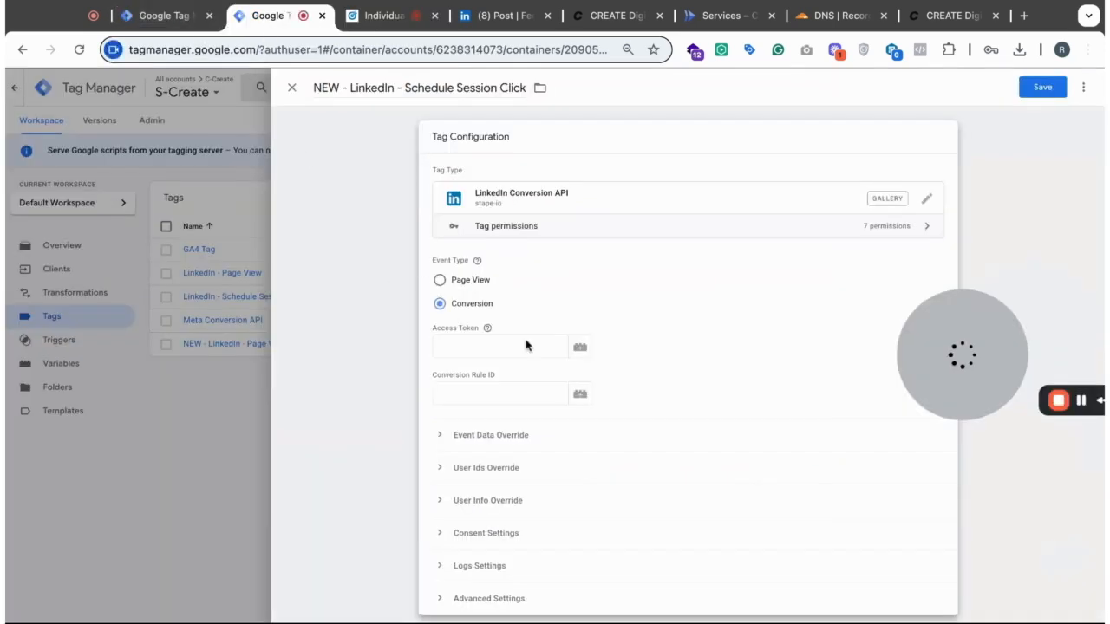
{"action": "left_click", "coordinate": [579, 346]}
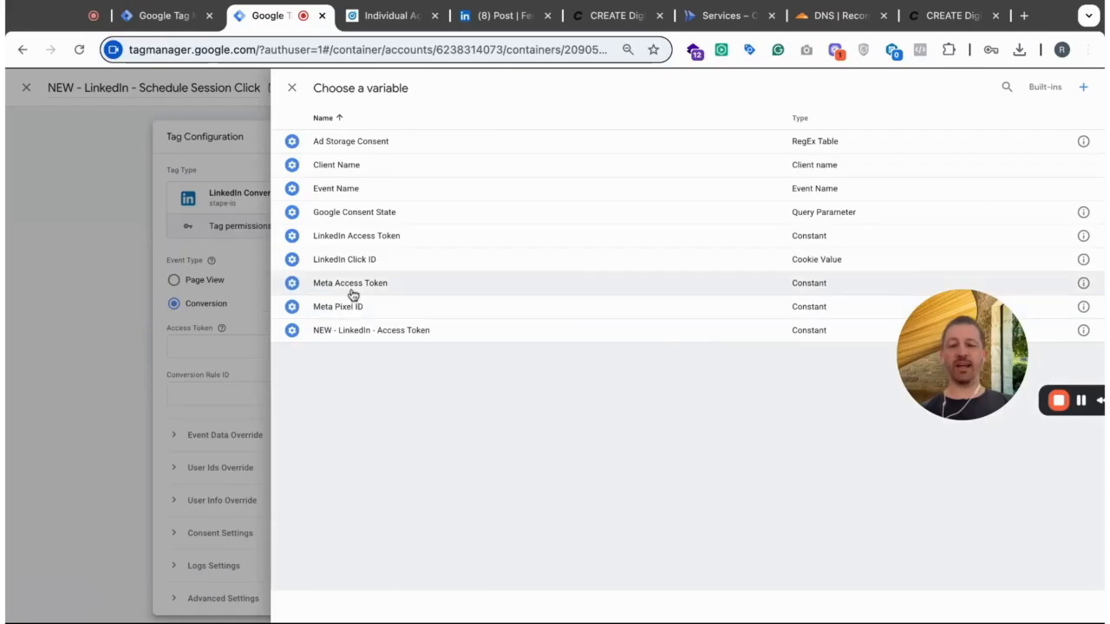
{"action": "left_click", "coordinate": [1083, 91]}
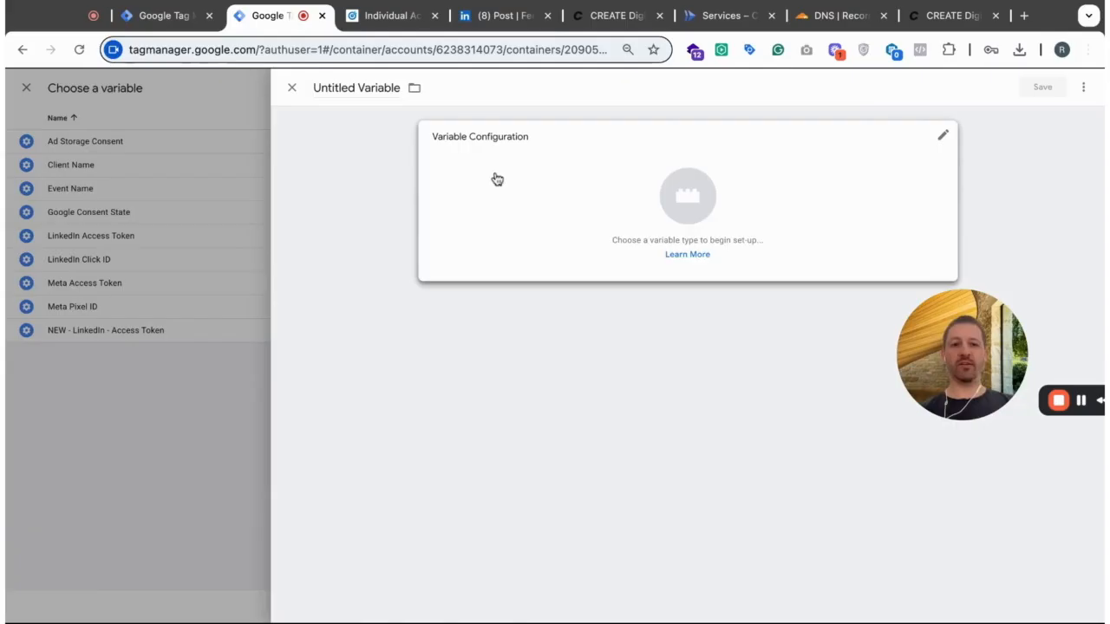
{"action": "left_click", "coordinate": [497, 179]}
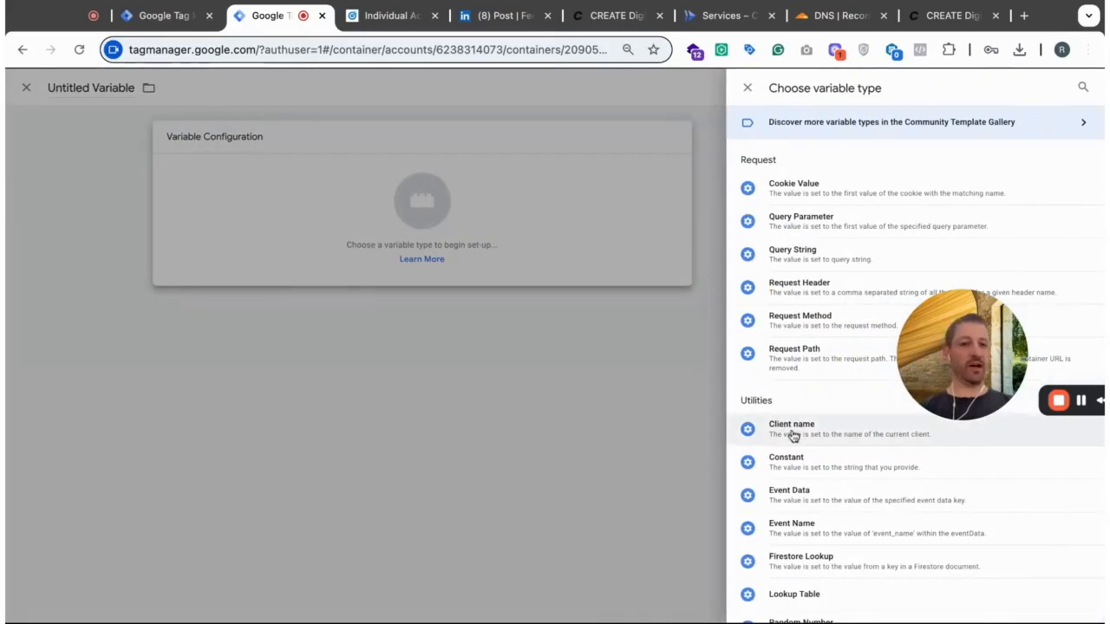
{"action": "scroll", "coordinate": [837, 461], "scroll_direction": "down", "scroll_amount": 3}
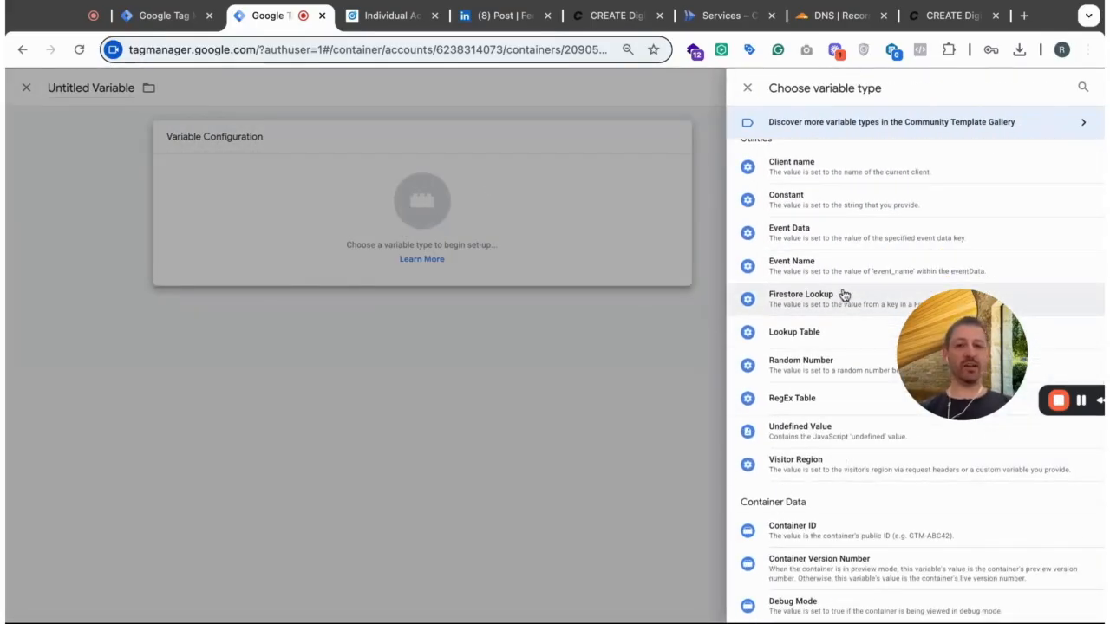
{"action": "scroll", "coordinate": [842, 292], "scroll_direction": "up", "scroll_amount": 3}
{"action": "left_click", "coordinate": [1083, 87]}
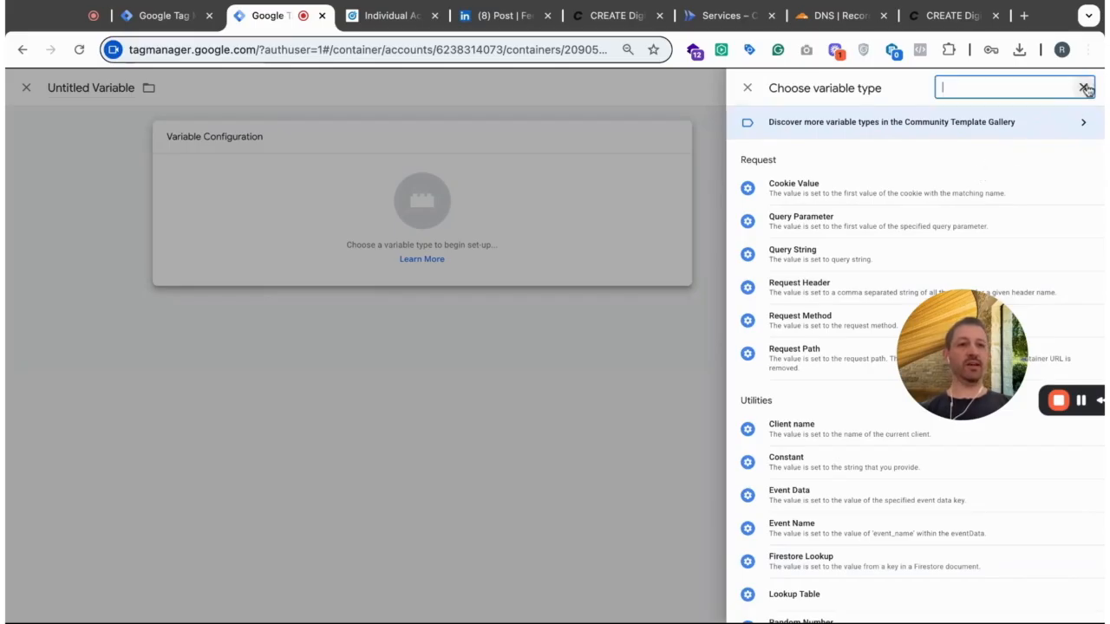
{"action": "type", "text": "constant"}
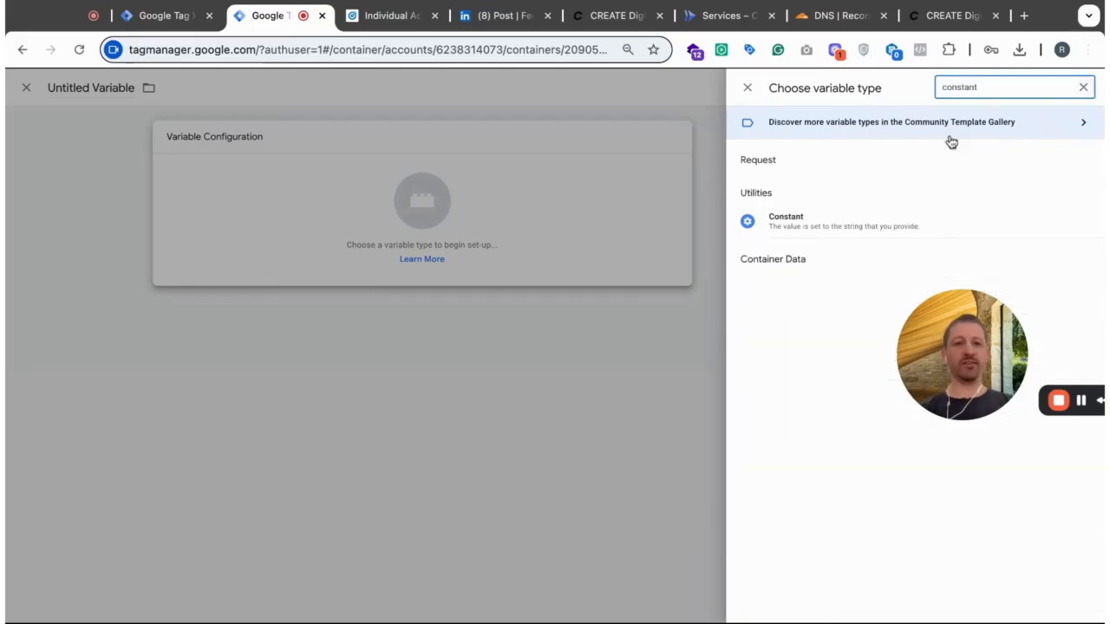
{"action": "left_click", "coordinate": [811, 226]}
- Paste the LinkedIn access token as the constant's value, name the variable NEW - Access Token, and save it
{"action": "left_click", "coordinate": [494, 255]}
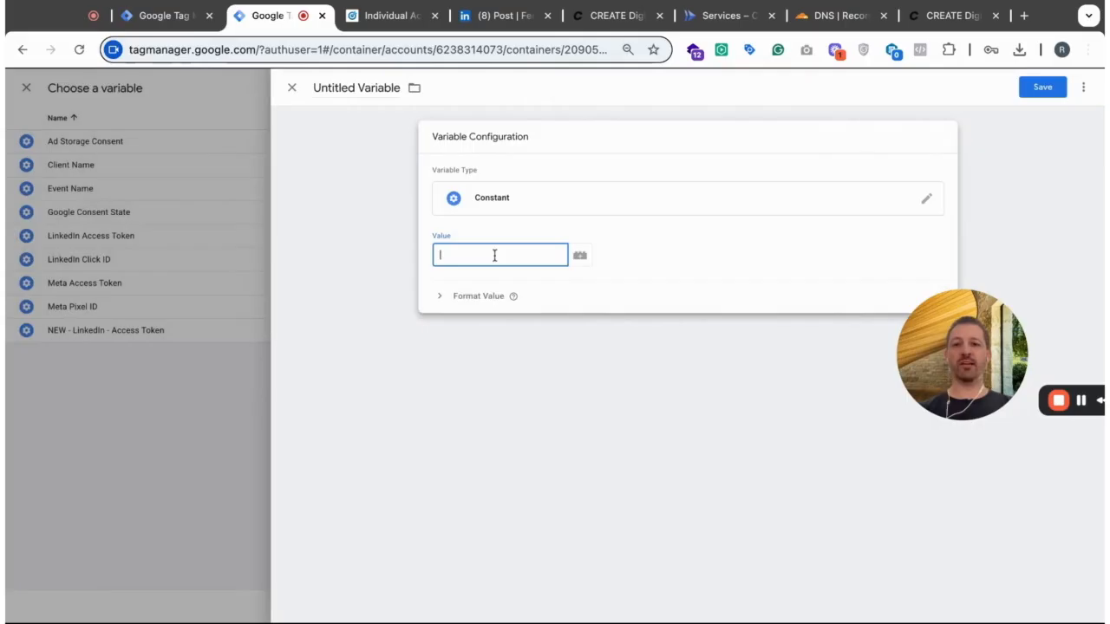
{"action": "key", "text": "ctrl+v"}
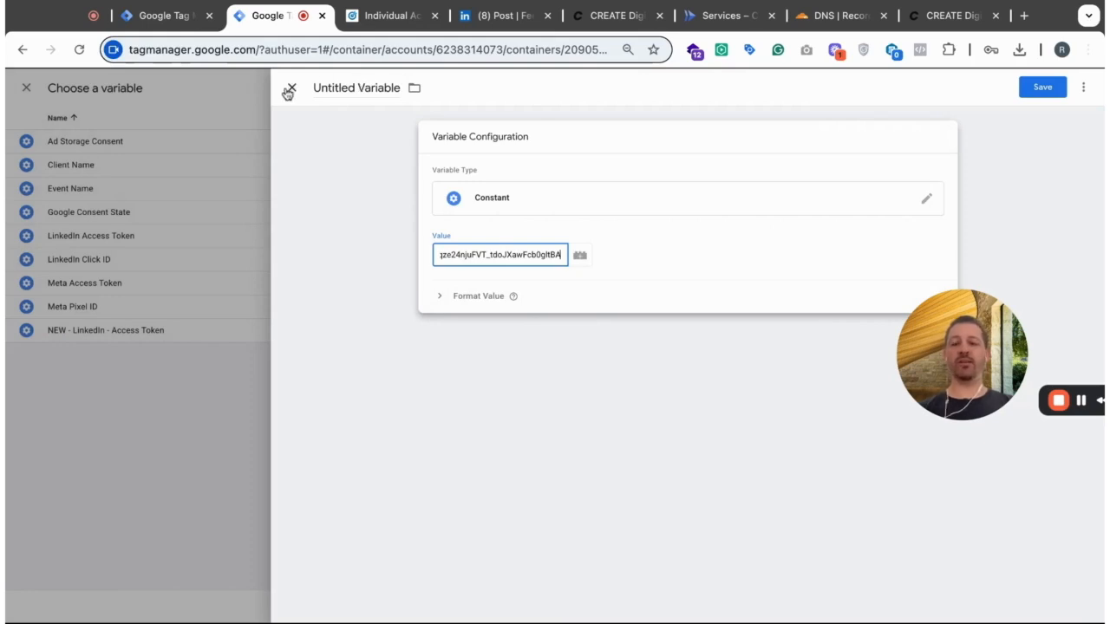
{"action": "left_click", "coordinate": [366, 88]}
{"action": "type", "text": "Access Token"}
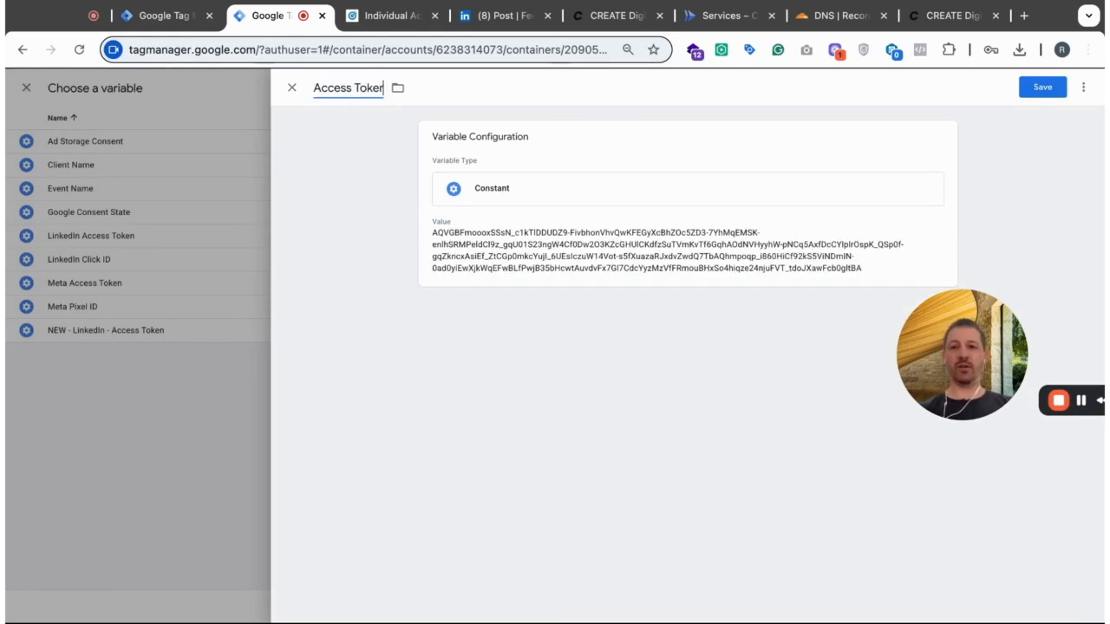
{"action": "left_click", "coordinate": [313, 88]}
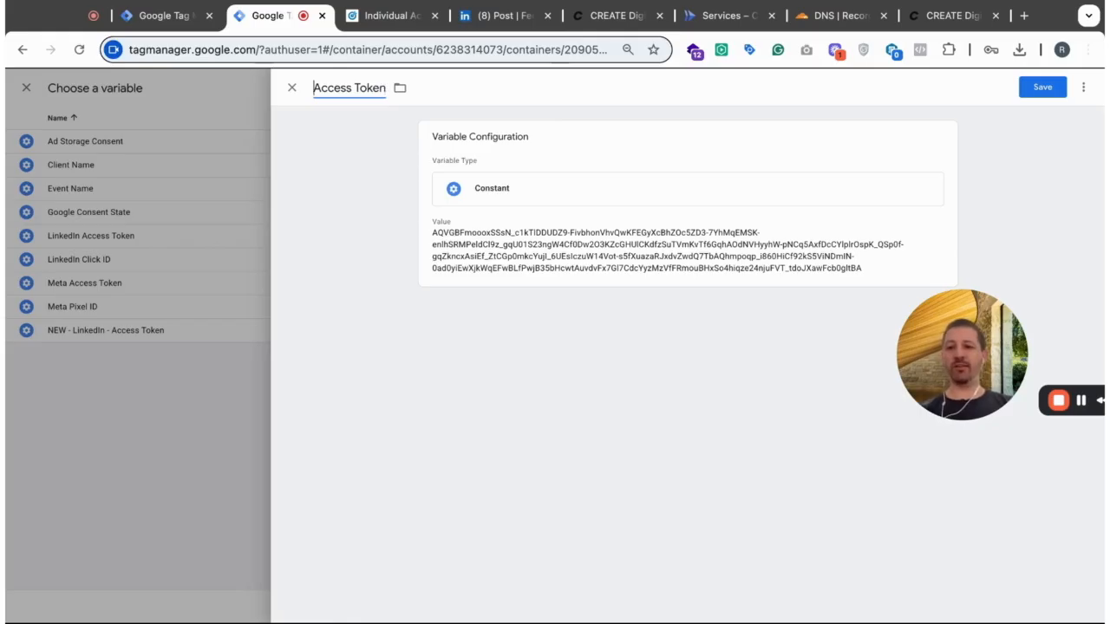
{"action": "type", "text": "NEW "}
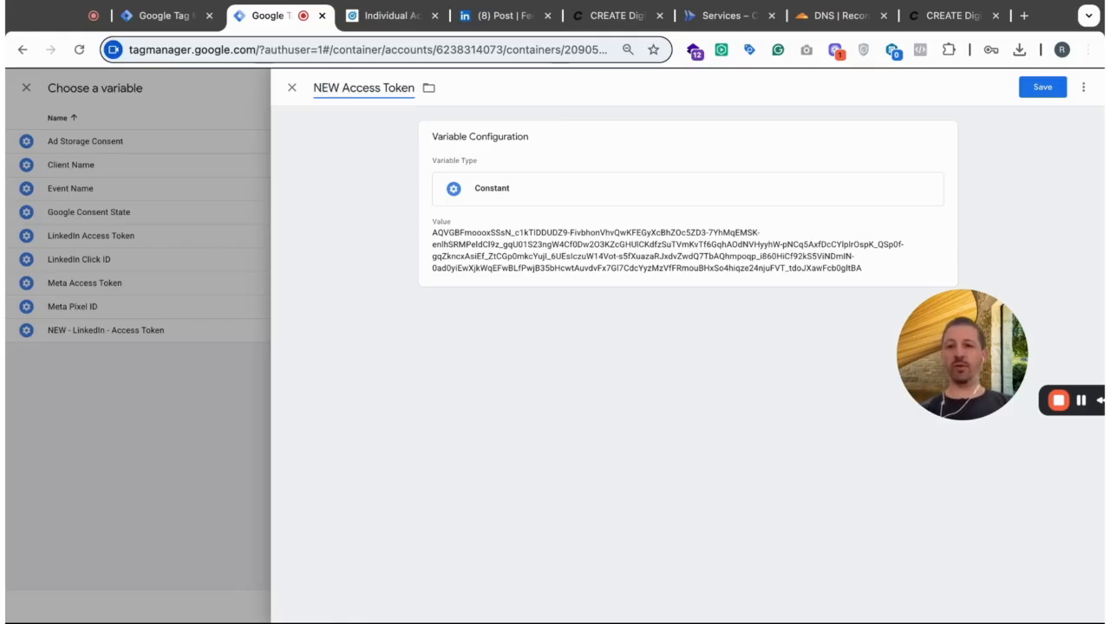
{"action": "type", "text": "-"}
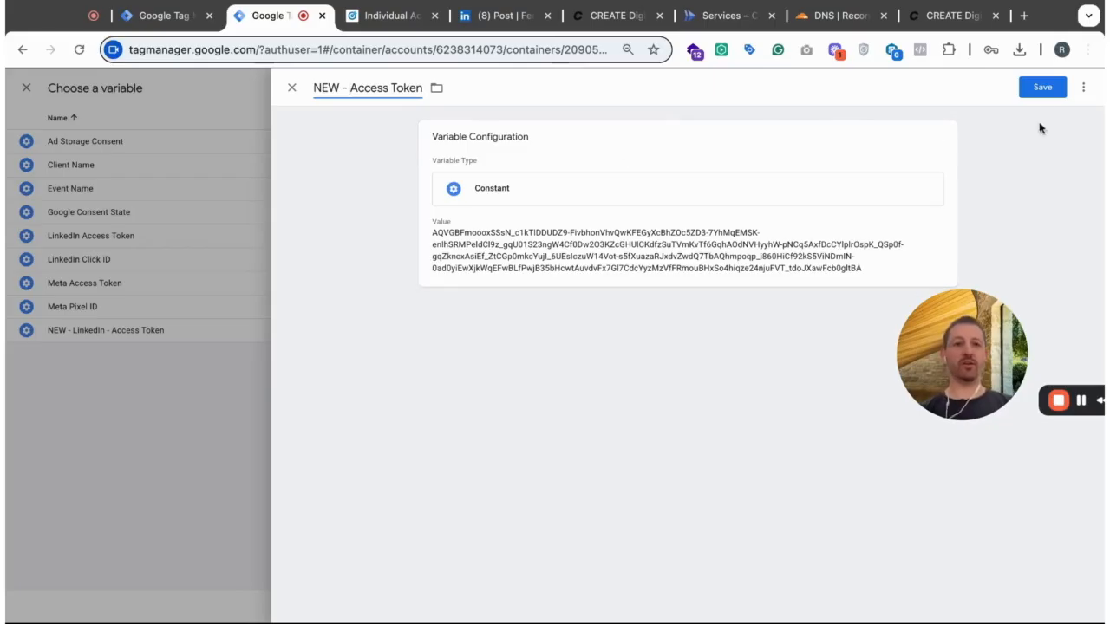
{"action": "left_click", "coordinate": [1044, 88]}
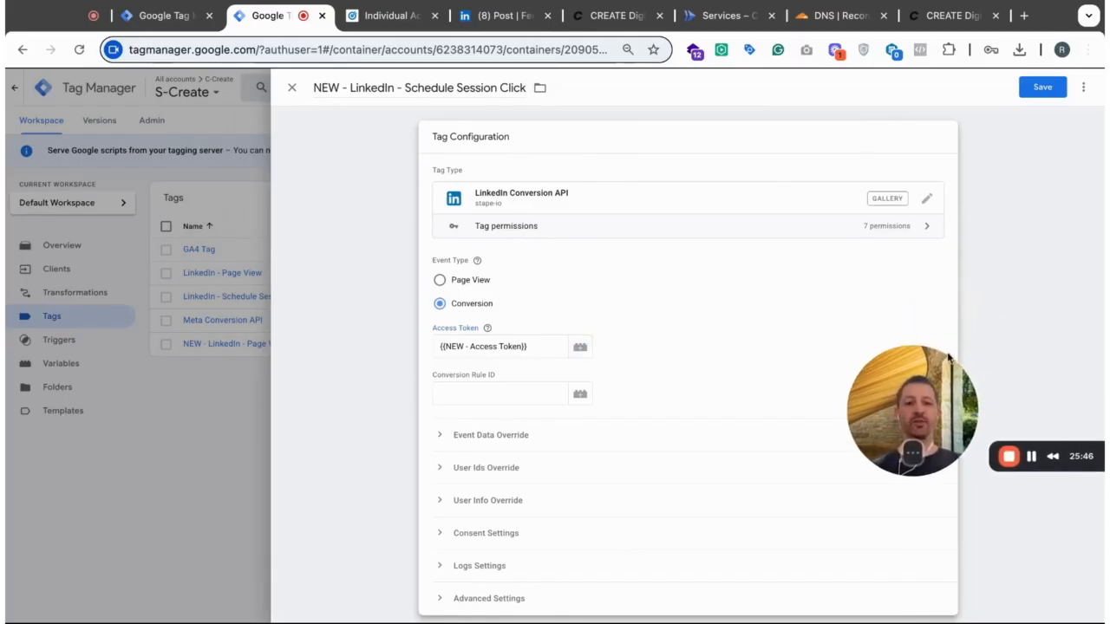
{"action": "left_click", "coordinate": [948, 354]}
{"action": "left_click", "coordinate": [640, 337]}
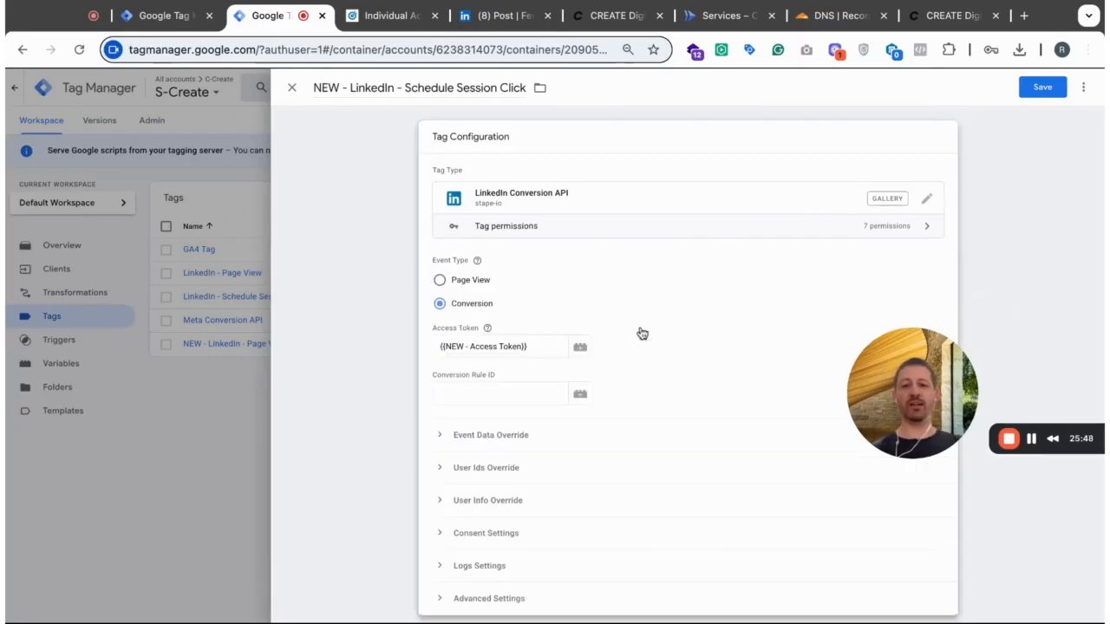
- Return to Campaign Manager's conversion tracking and open NEW - Schedule Session Click (server) for editing
{"action": "key", "text": "ctrl+Tab"}
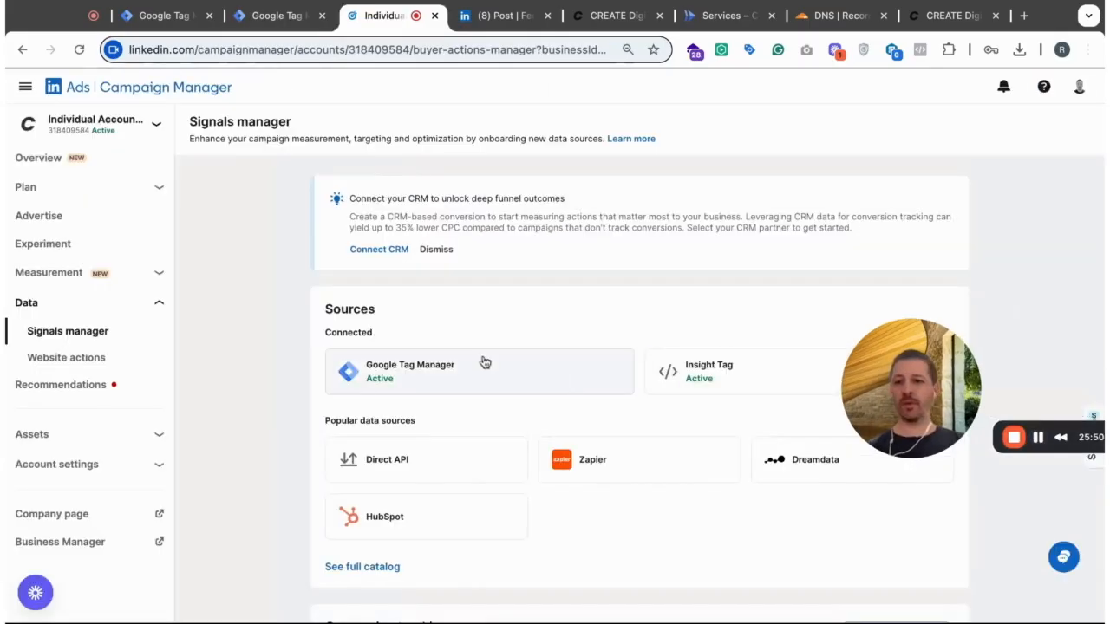
{"action": "left_click", "coordinate": [157, 274]}
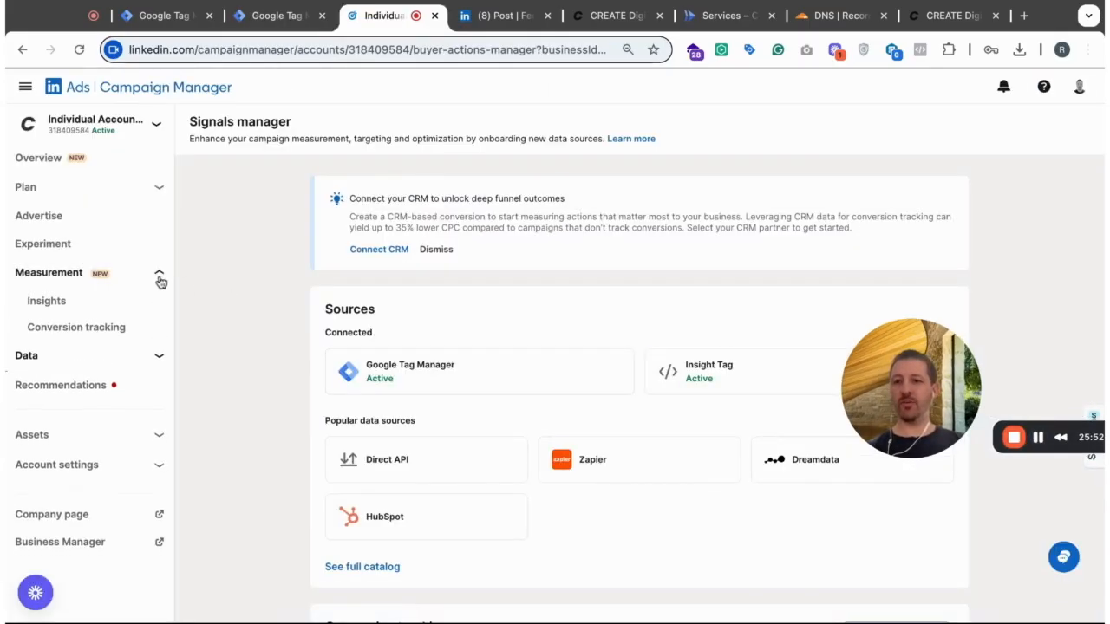
{"action": "left_click", "coordinate": [74, 326]}
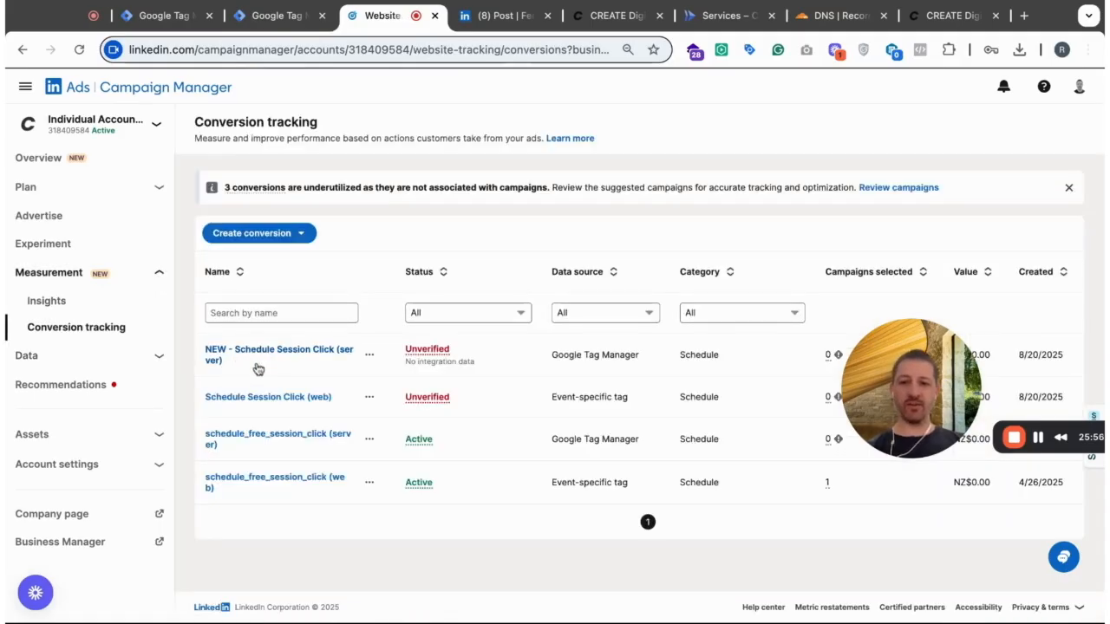
{"action": "left_click", "coordinate": [370, 356]}
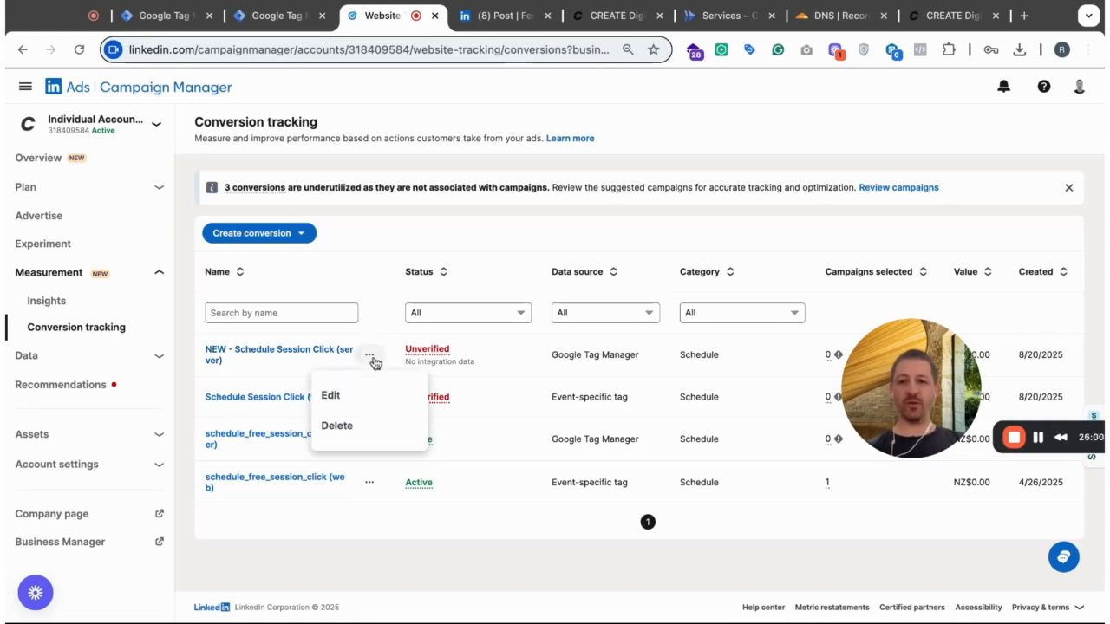
{"action": "left_click", "coordinate": [347, 396]}
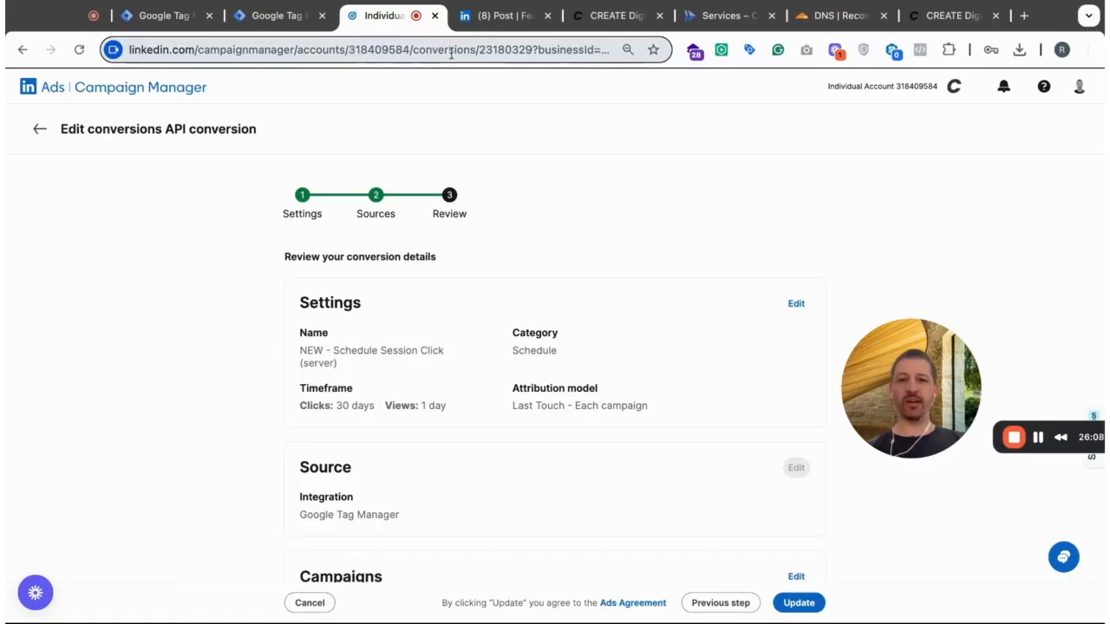
{"action": "left_click", "coordinate": [529, 49]}
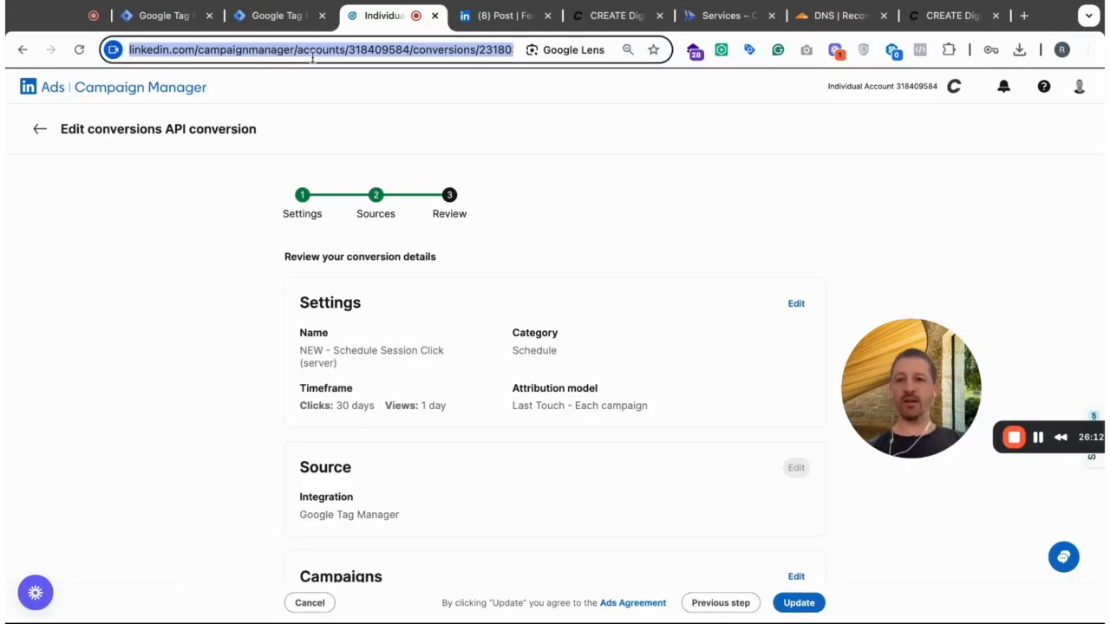
{"action": "left_click", "coordinate": [479, 55]}
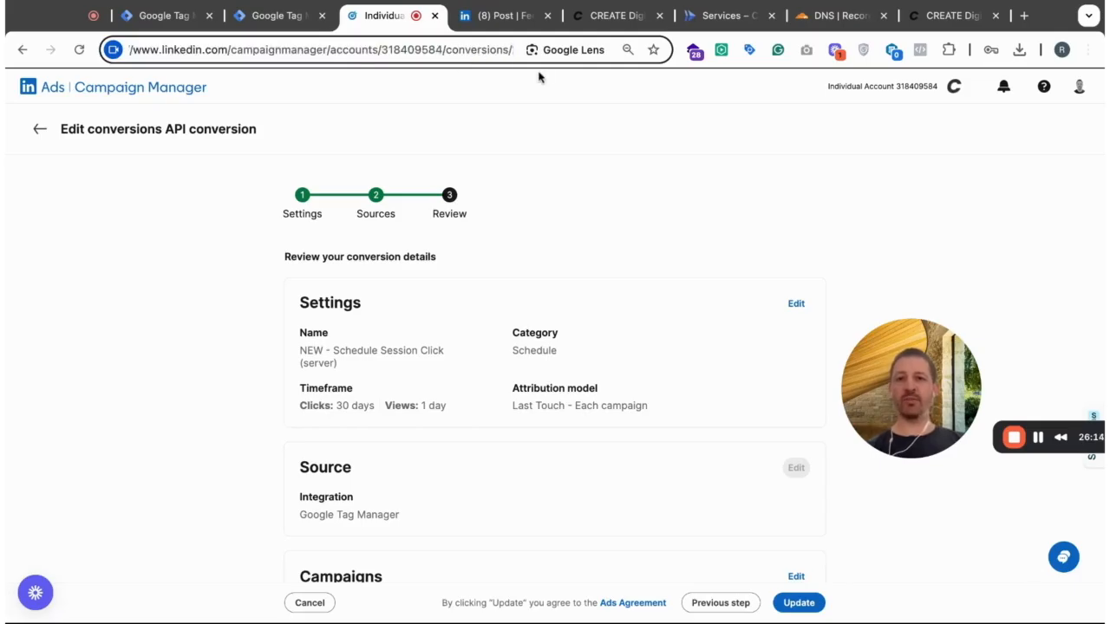
{"action": "double_click", "coordinate": [412, 49]}
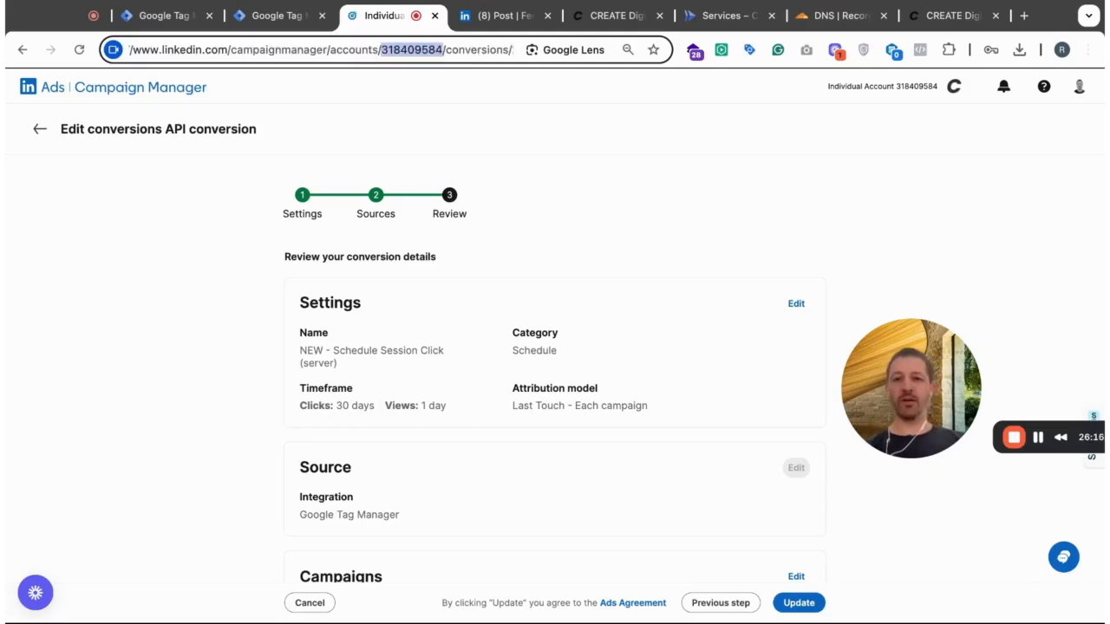
{"action": "left_click", "coordinate": [79, 49]}
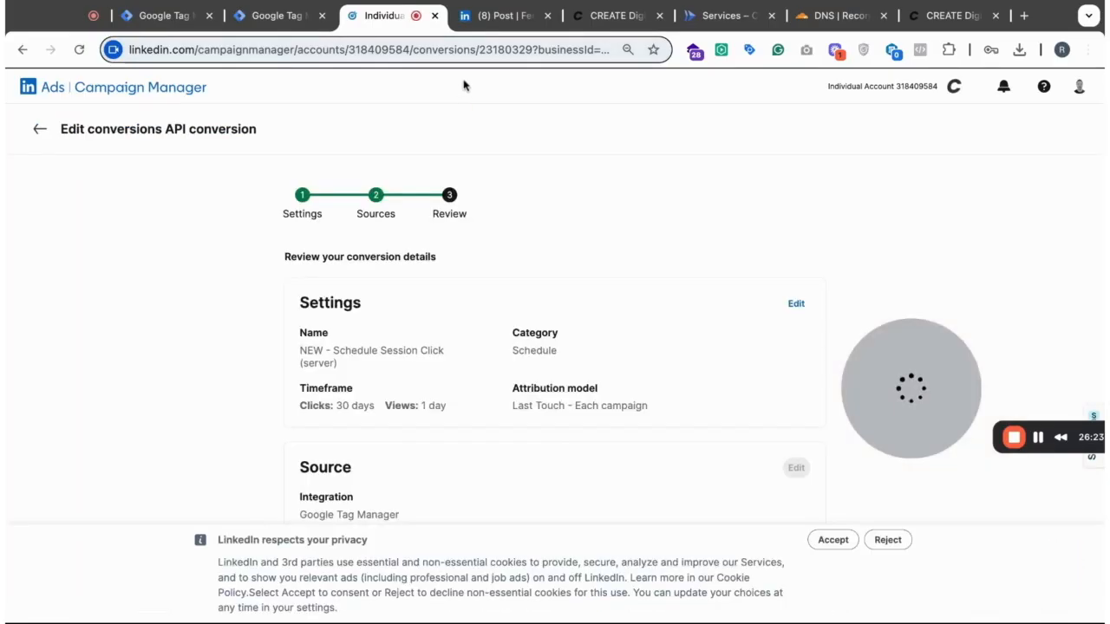
- Copy the conversion ID 23180329 from the web address of the NEW - Schedule Session Click (server) conversion
{"action": "left_click", "coordinate": [470, 49]}
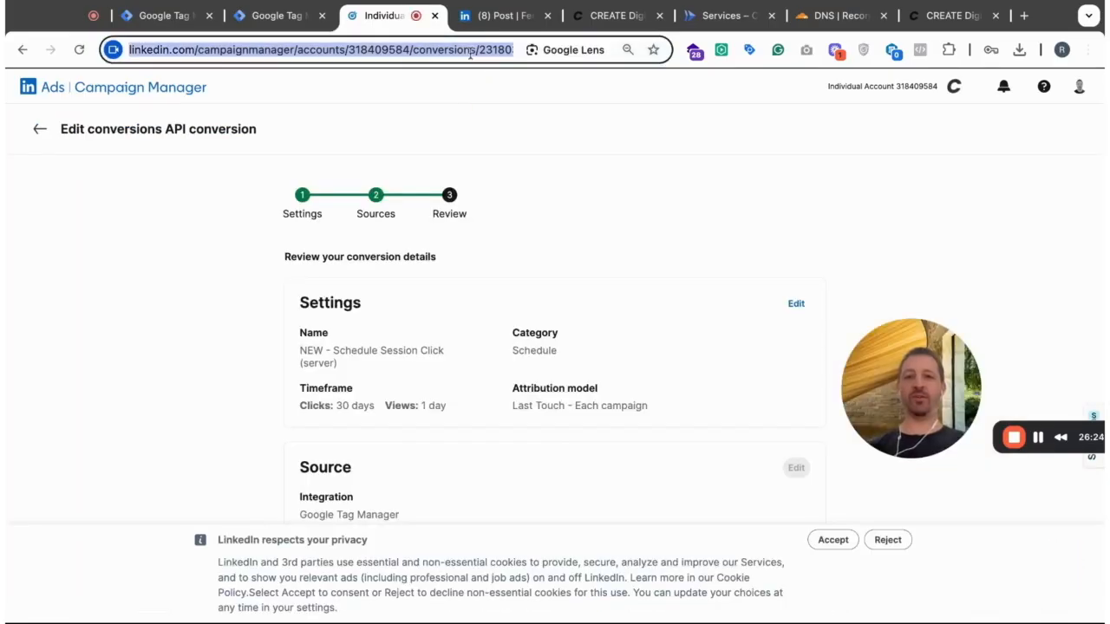
{"action": "left_click", "coordinate": [425, 48]}
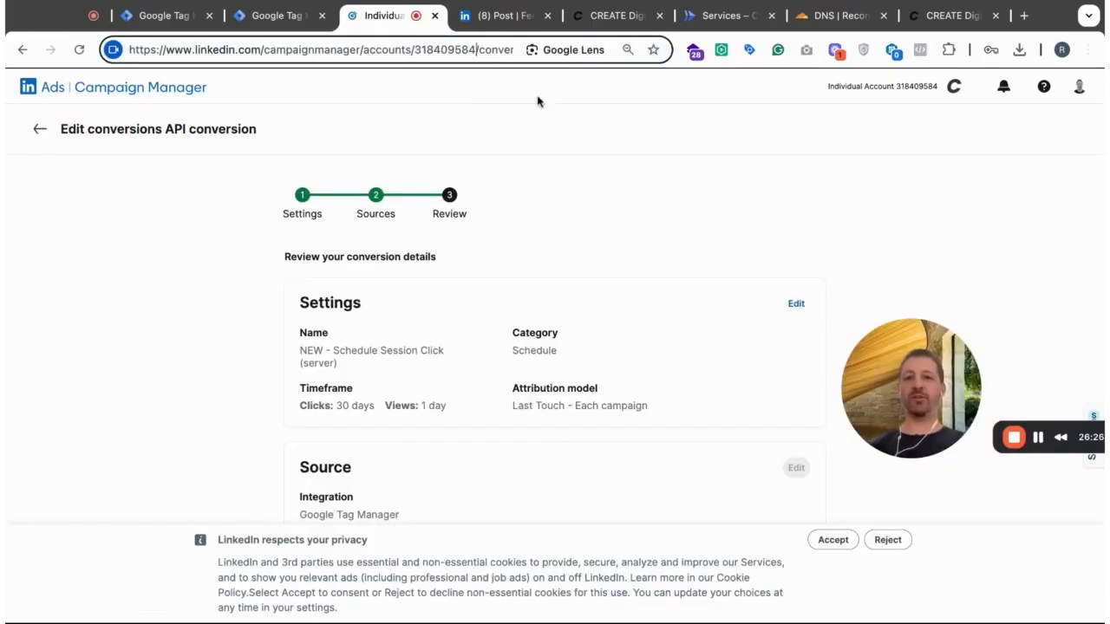
{"action": "key", "text": "Right"}
{"action": "key", "text": "Right"}
{"action": "key", "text": "Right"}
{"action": "key", "text": "Right"}
{"action": "key", "text": "Right"}
{"action": "key", "text": "Right"}
{"action": "key", "text": "Right"}
{"action": "key", "text": "Right"}
{"action": "key", "text": "Right"}
{"action": "key", "text": "Right"}
{"action": "key", "text": "Right"}
{"action": "key", "text": "Right"}
{"action": "key", "text": "Right"}
{"action": "key", "text": "Right"}
{"action": "key", "text": "Right"}
{"action": "key", "text": "Right"}
{"action": "key", "text": "Right"}
{"action": "key", "text": "Right"}
{"action": "key", "text": "Right"}
{"action": "key", "text": "Right"}
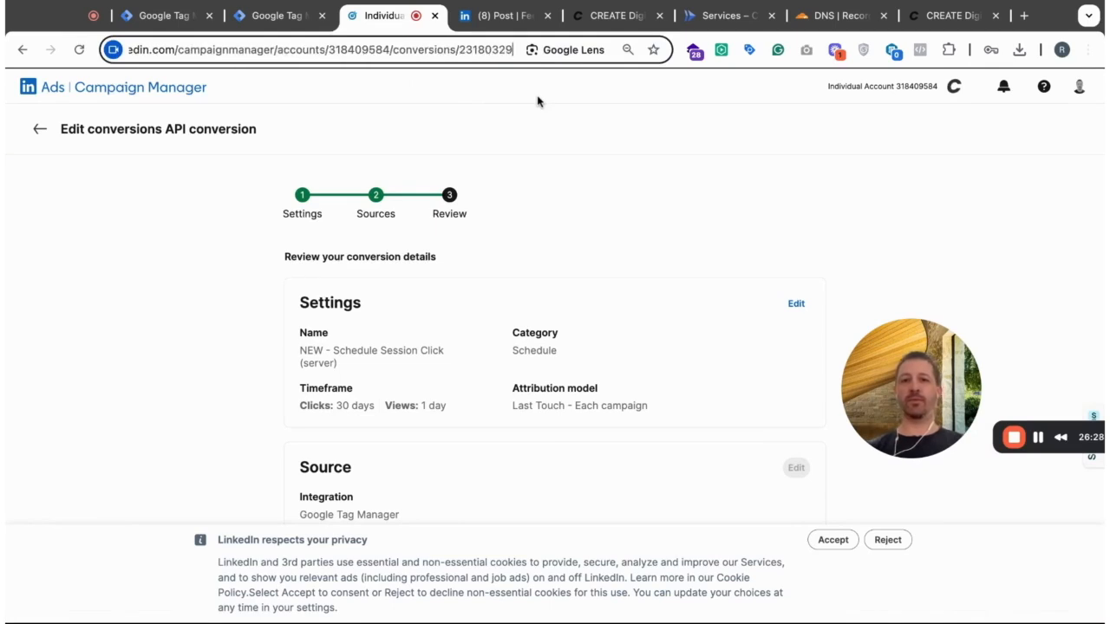
{"action": "type", "text": "?b"}
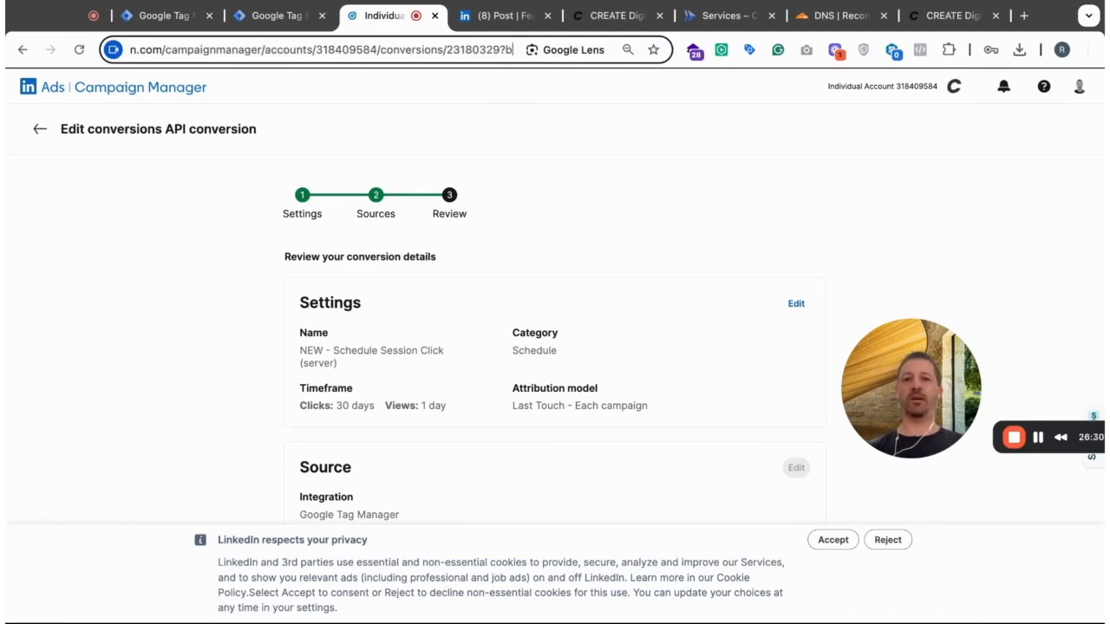
{"action": "double_click", "coordinate": [494, 50]}
{"action": "key", "text": "ctrl+c"}
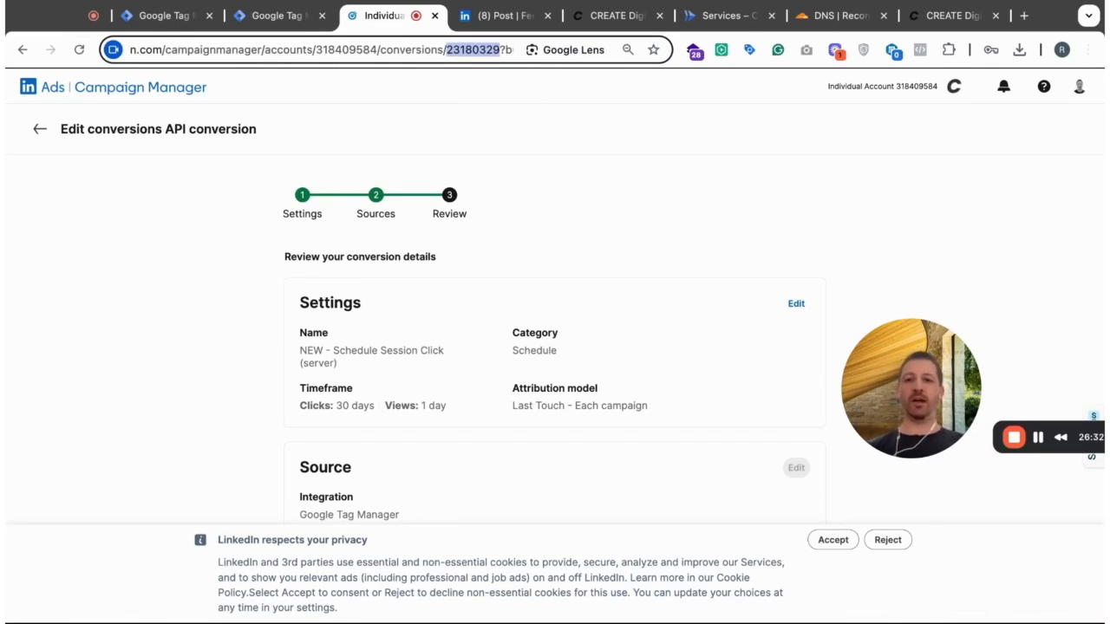
{"action": "left_click", "coordinate": [528, 167]}
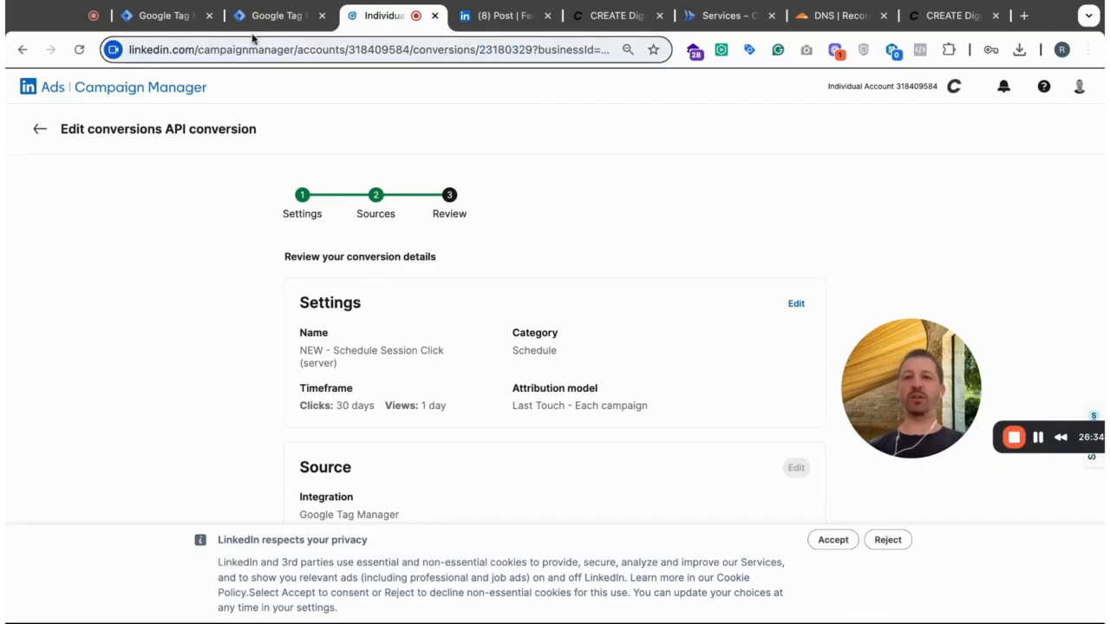
- Return to the NEW - LinkedIn - Schedule Session Click tag in Tag Manager and set its Conversion Rule ID to 23180329
{"action": "left_click", "coordinate": [270, 15]}
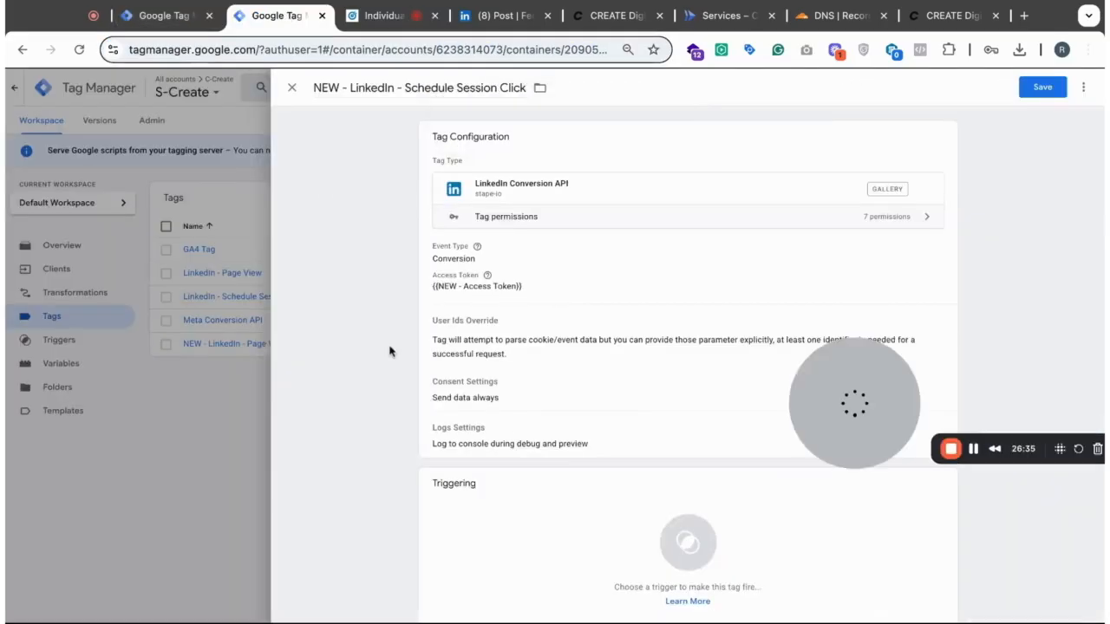
{"action": "left_click", "coordinate": [614, 297]}
{"action": "left_click", "coordinate": [481, 393]}
{"action": "key", "text": "ctrl+v"}
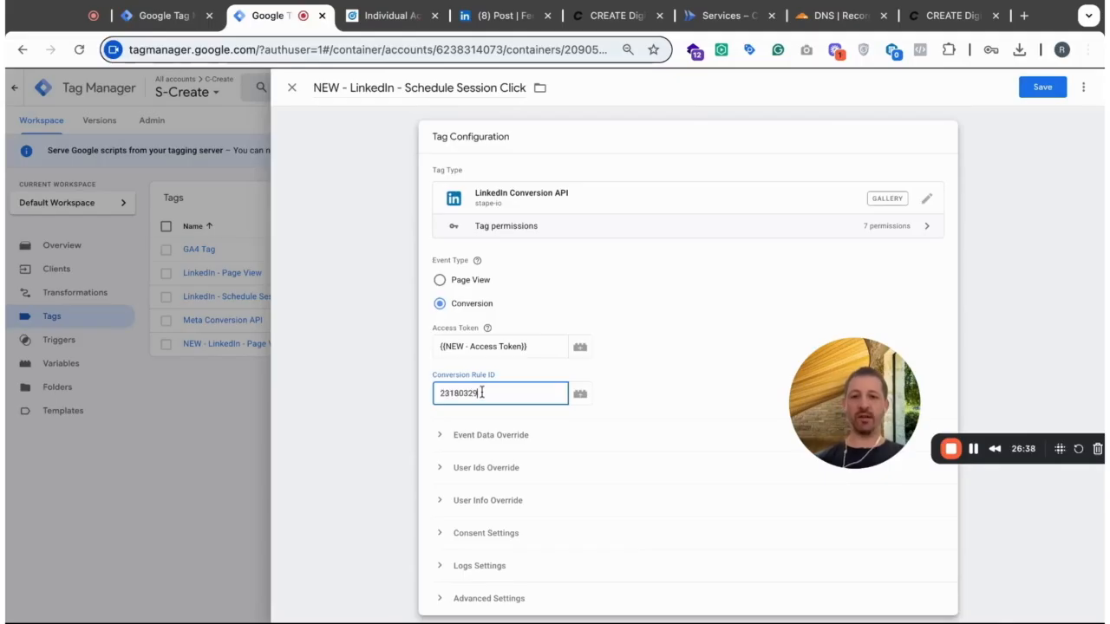
- Add a User Ids Override property named LINKEDIN_FIRST_PARTY_ADS_TRACKING_UUID and open the variable selection for its value
{"action": "scroll", "coordinate": [573, 434], "scroll_direction": "down", "scroll_amount": 1}
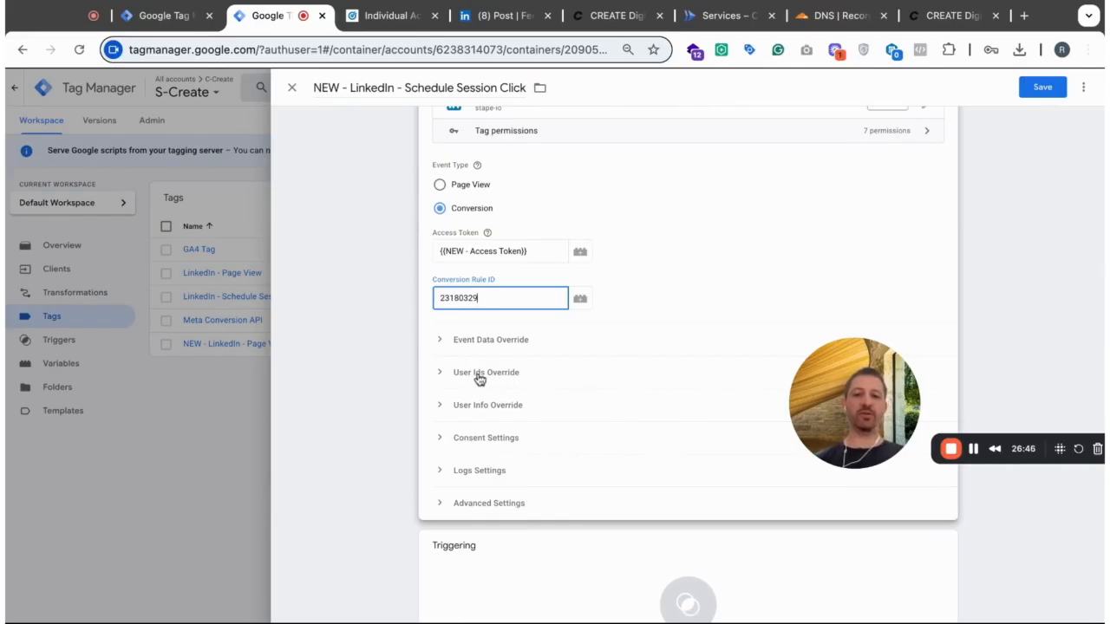
{"action": "left_click", "coordinate": [442, 379]}
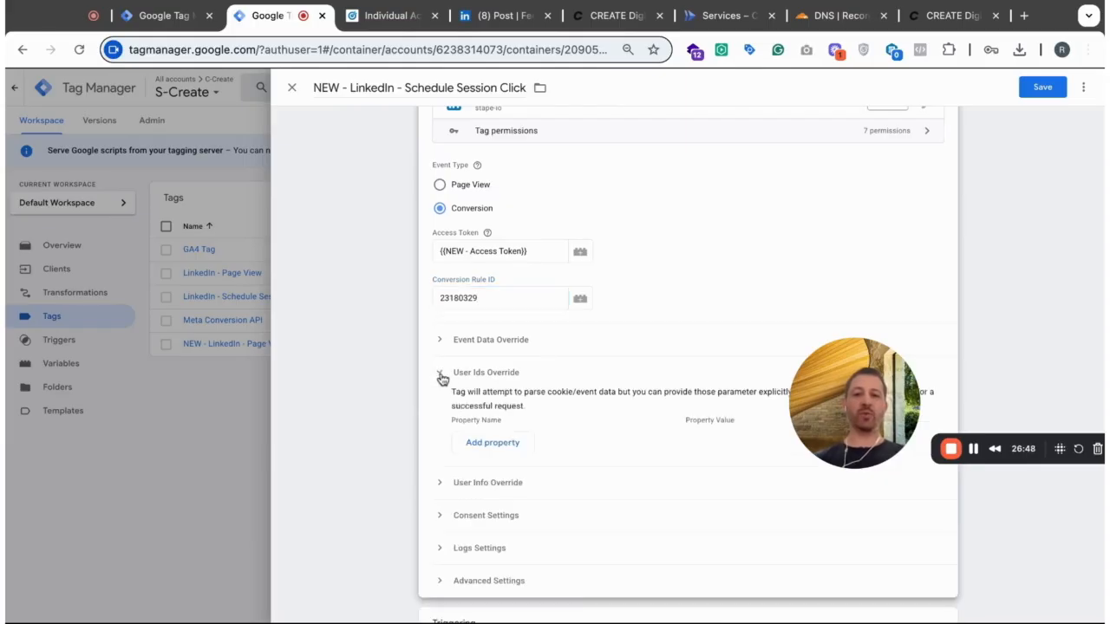
{"action": "left_click", "coordinate": [494, 448]}
{"action": "scroll", "coordinate": [581, 419], "scroll_direction": "down", "scroll_amount": 2}
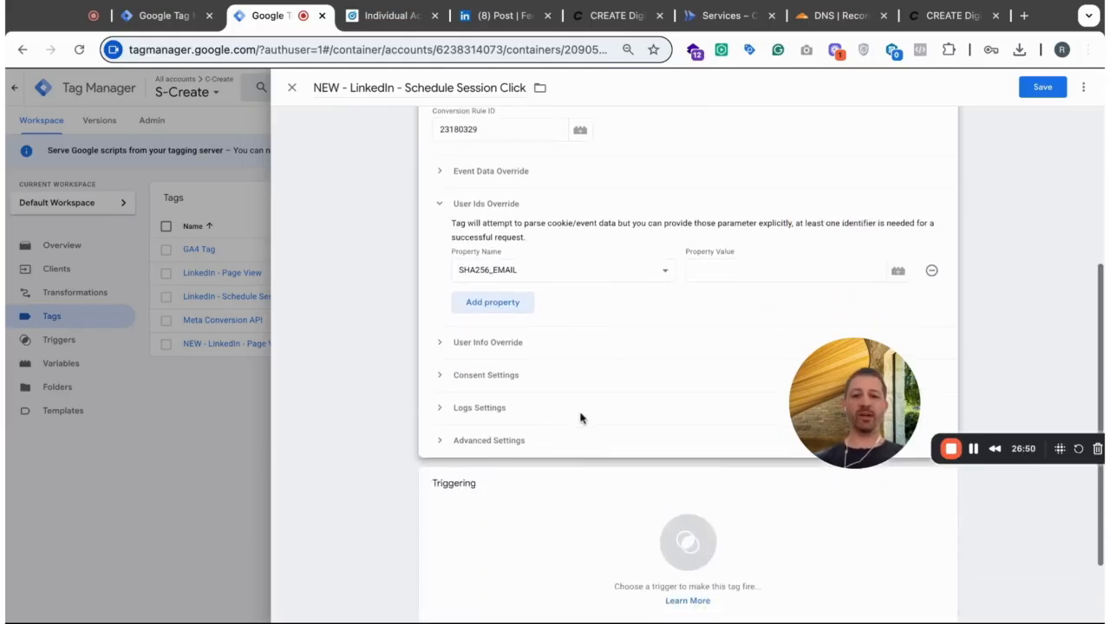
{"action": "left_click", "coordinate": [601, 270]}
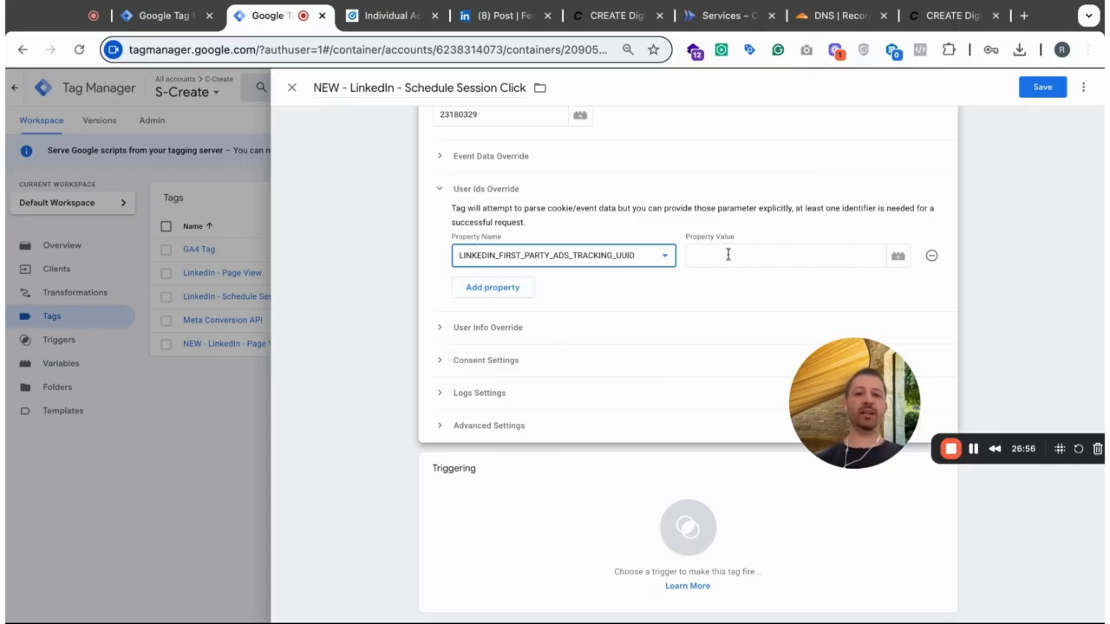
{"action": "left_click", "coordinate": [898, 258]}
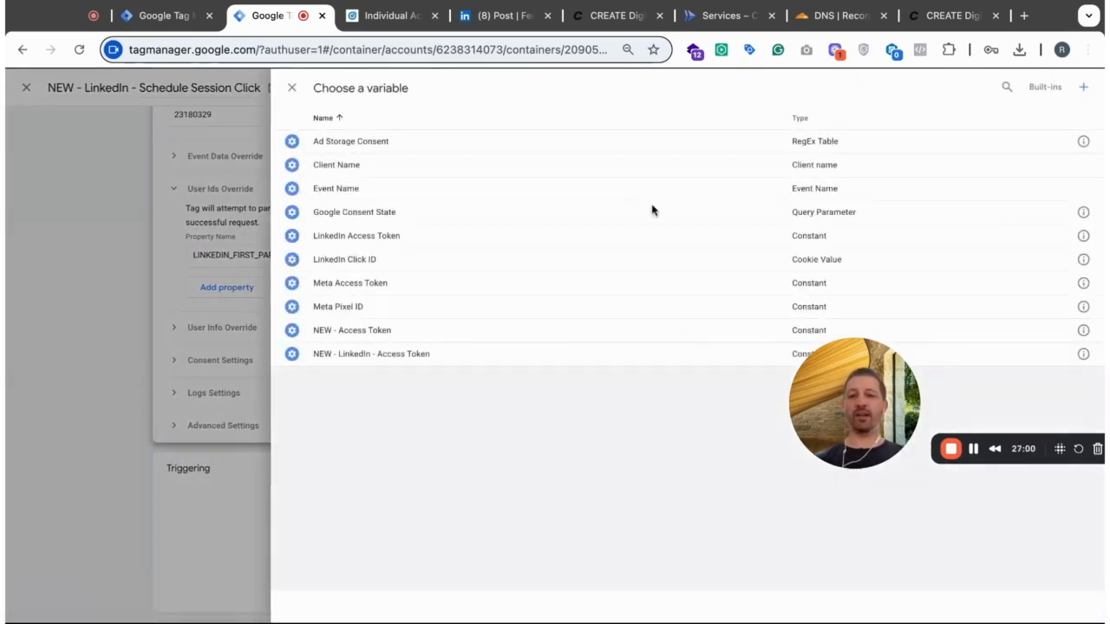
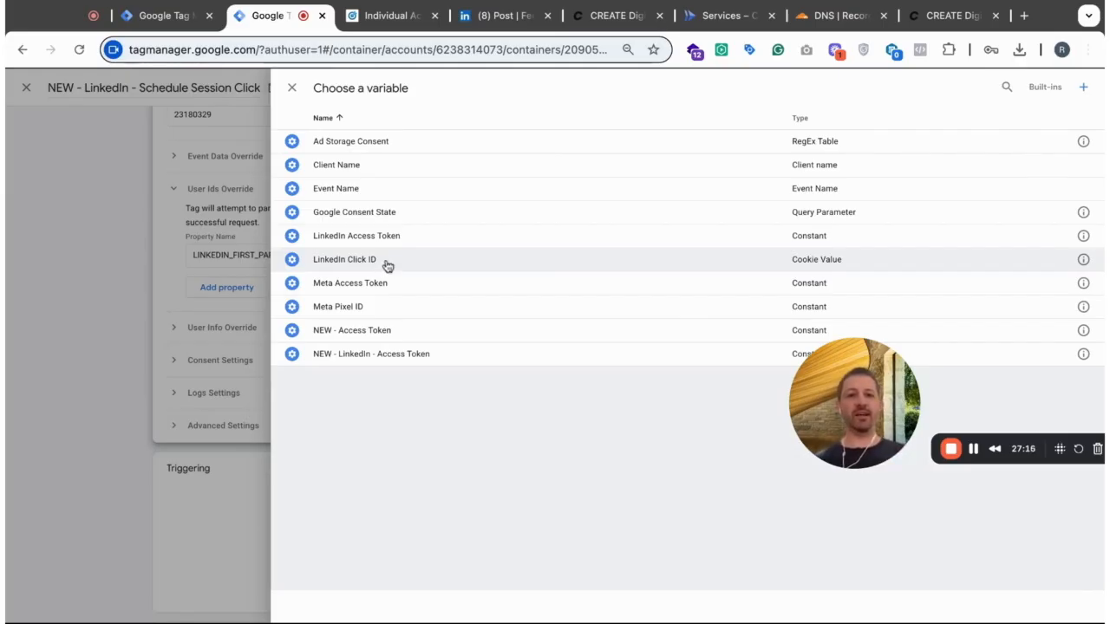
- Use the LinkedIn Click ID variable as the User Ids Override property value and check the tag's consent settings
{"action": "left_click", "coordinate": [650, 259]}
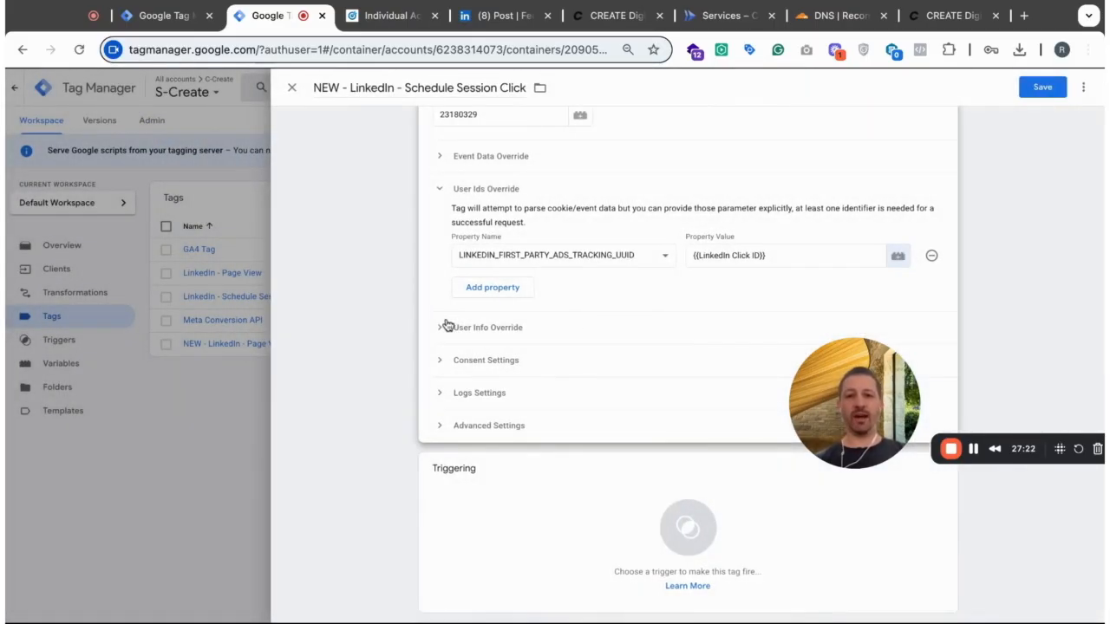
{"action": "left_click", "coordinate": [443, 366]}
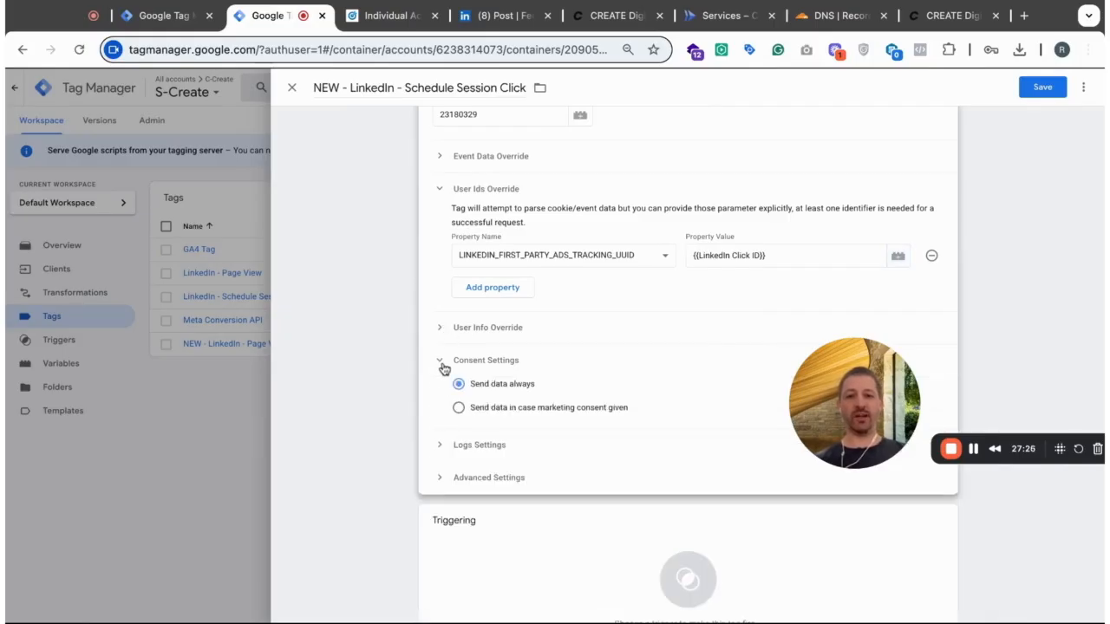
{"action": "left_click", "coordinate": [443, 364]}
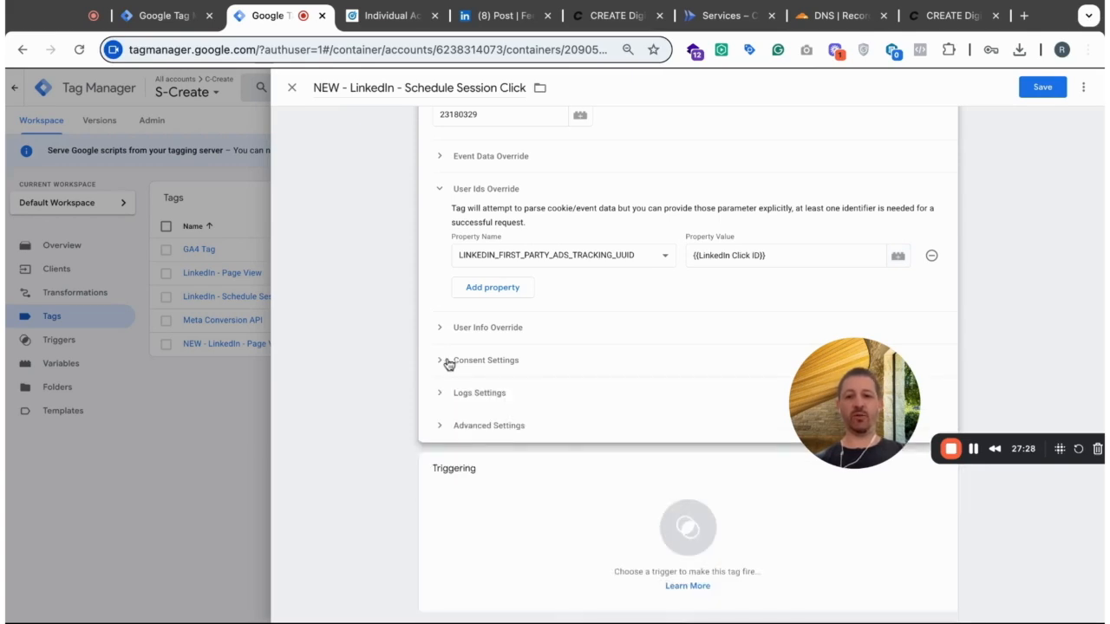
{"action": "left_click", "coordinate": [445, 365]}
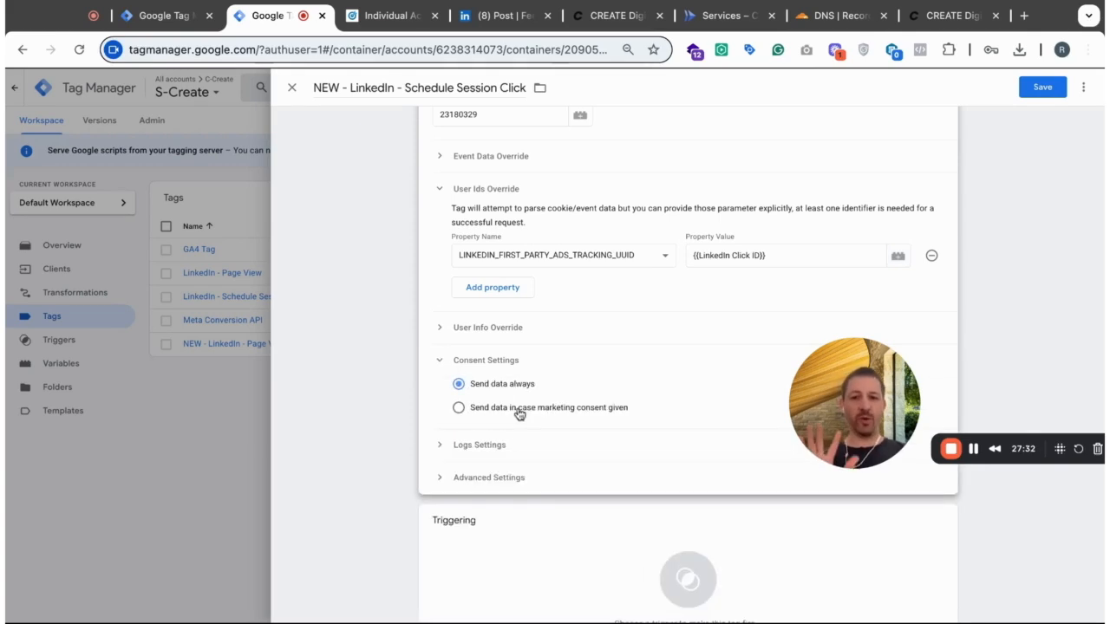
{"action": "left_click", "coordinate": [442, 367]}
- Assign the "All Pages with consent + schedule session click" trigger to the tag and save it
{"action": "scroll", "coordinate": [513, 416], "scroll_direction": "down", "scroll_amount": 1}
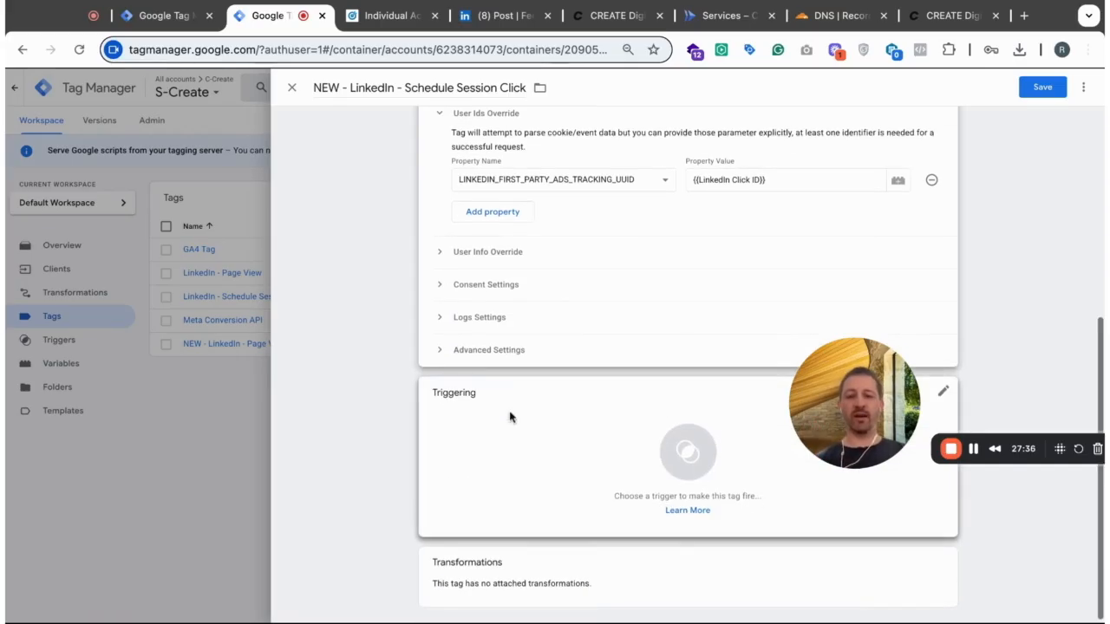
{"action": "left_click", "coordinate": [527, 431]}
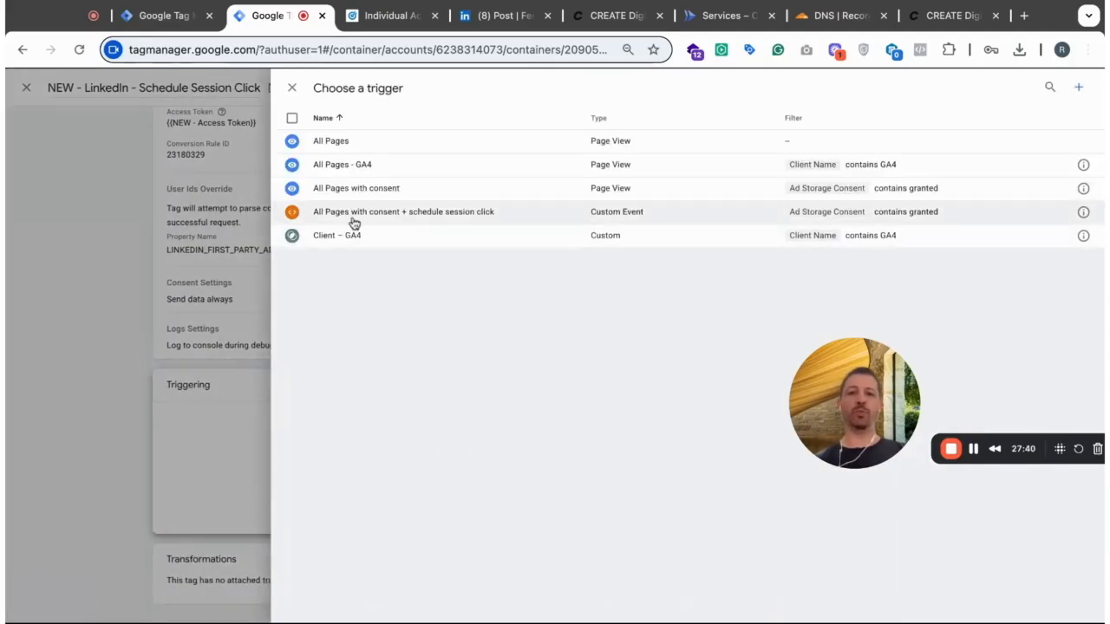
{"action": "left_click", "coordinate": [413, 212]}
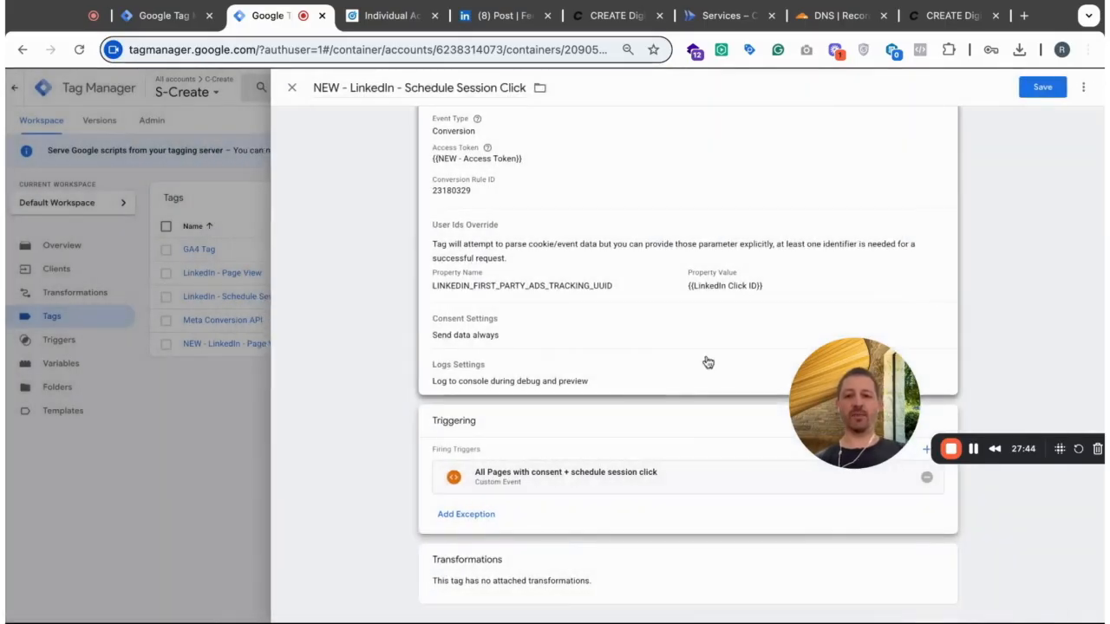
{"action": "scroll", "coordinate": [708, 362], "scroll_direction": "up", "scroll_amount": 3}
{"action": "left_click", "coordinate": [1043, 89]}
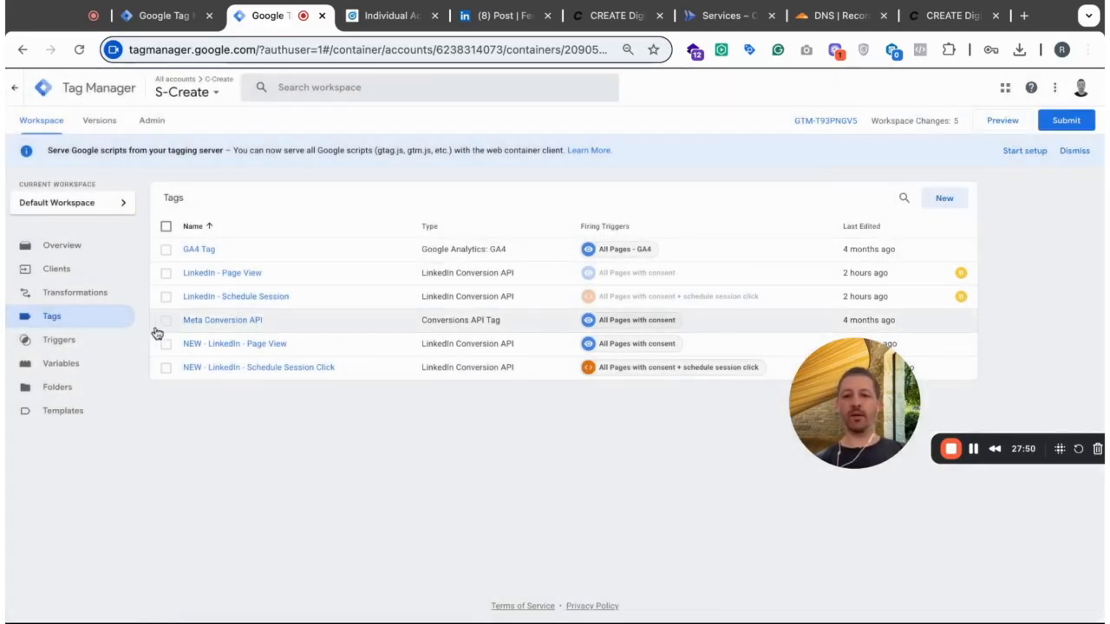
- Examine the LinkedIn Click ID variable's cookie name and value formatting options, and return to the tag list
{"action": "left_click", "coordinate": [61, 363]}
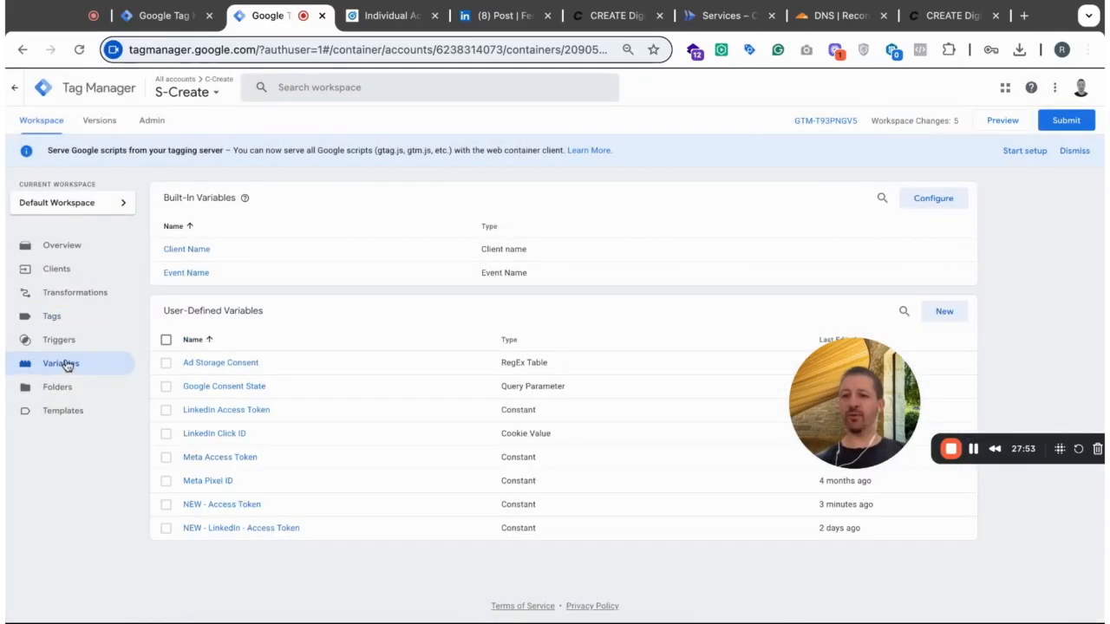
{"action": "left_click", "coordinate": [214, 433]}
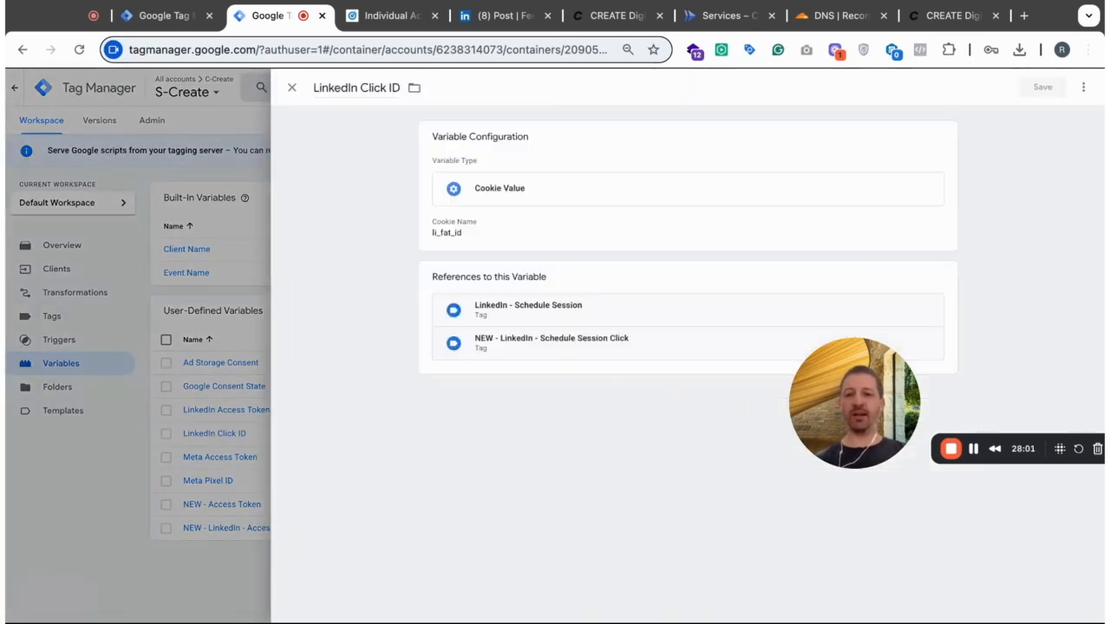
{"action": "left_click", "coordinate": [580, 227]}
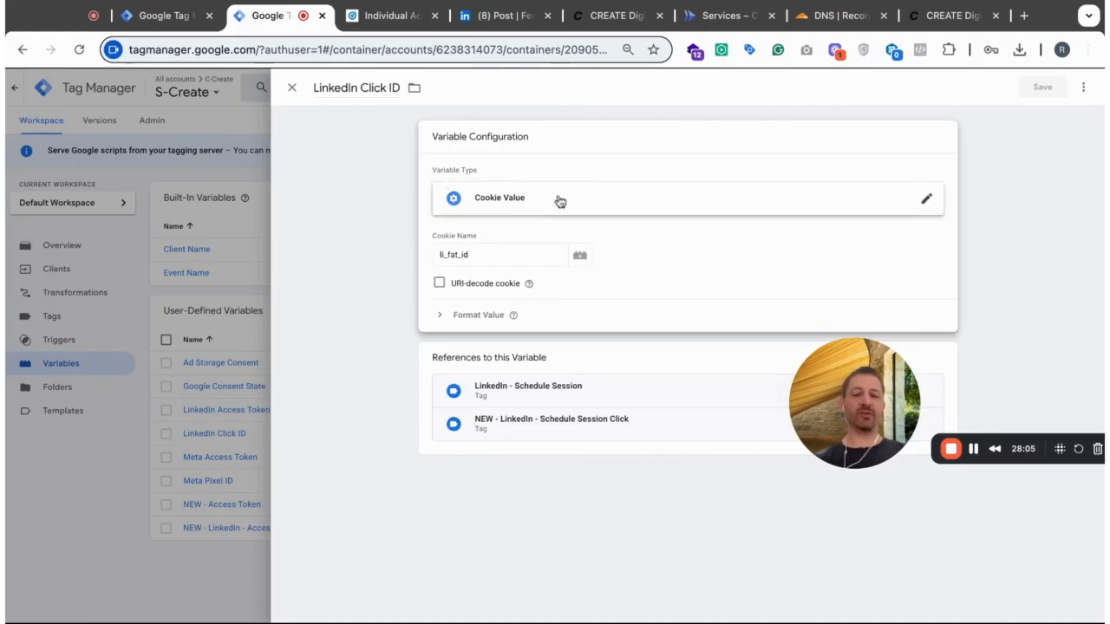
{"action": "left_click", "coordinate": [496, 254]}
{"action": "double_click", "coordinate": [496, 254]}
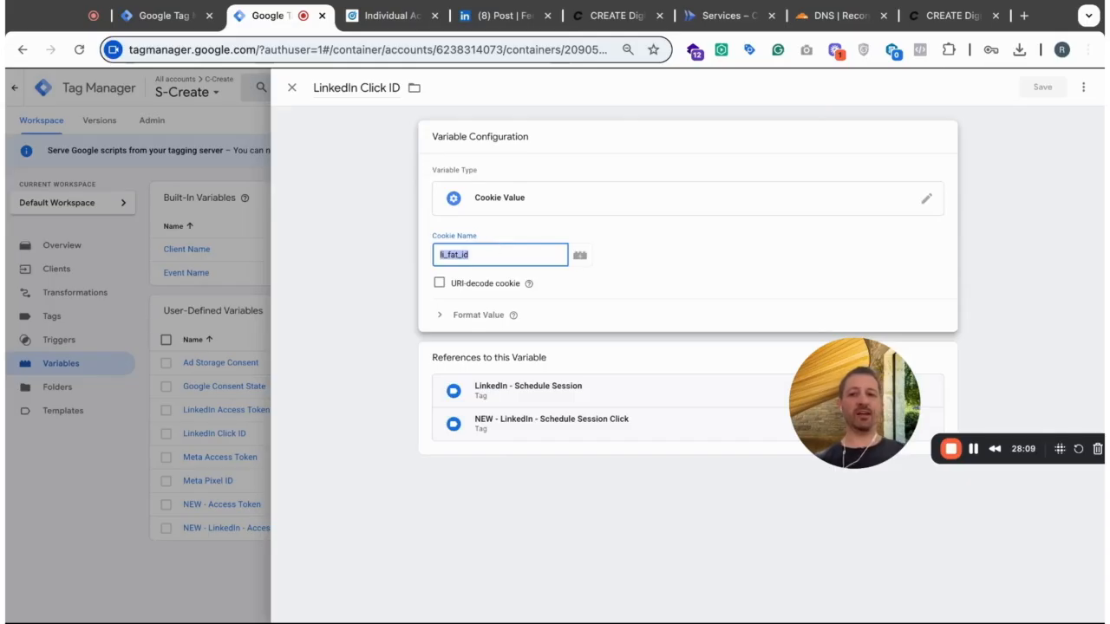
{"action": "left_click", "coordinate": [444, 317]}
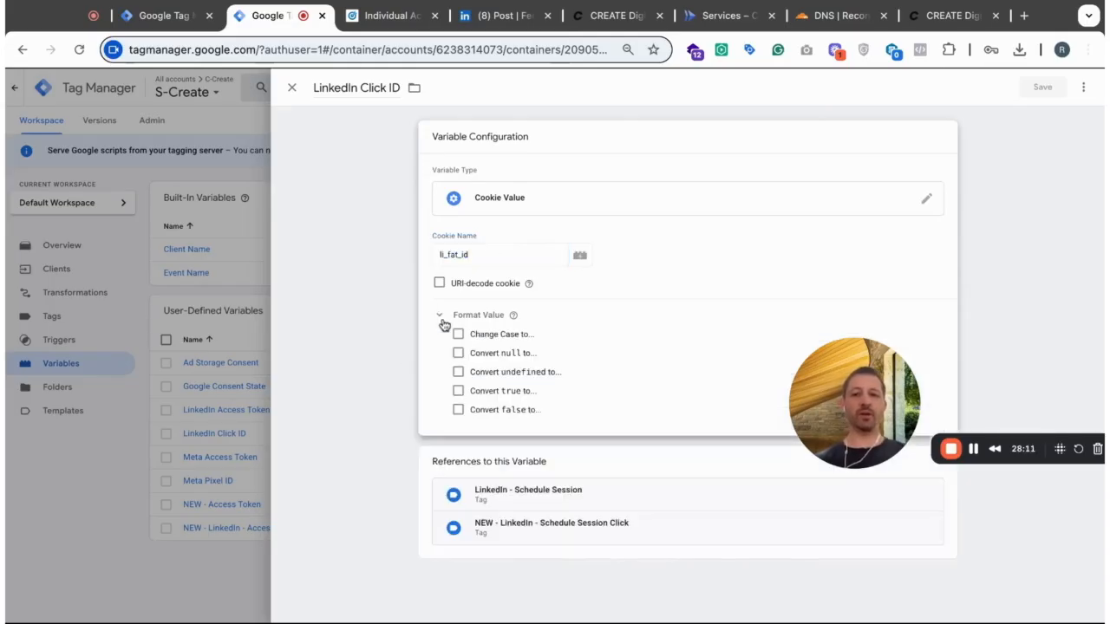
{"action": "left_click", "coordinate": [442, 318]}
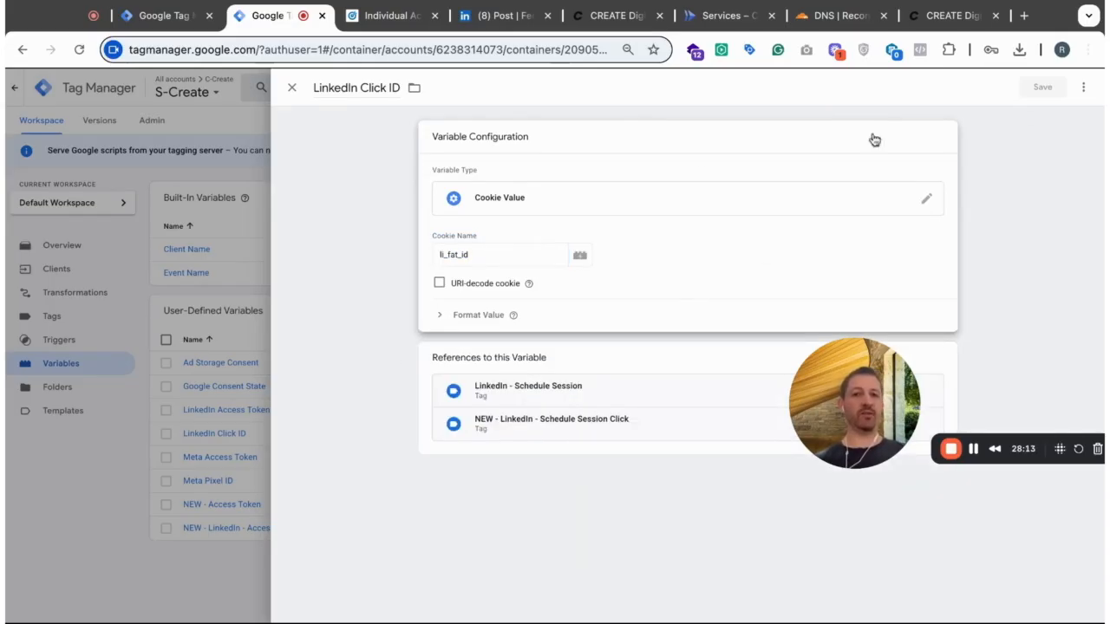
{"action": "left_click", "coordinate": [293, 88]}
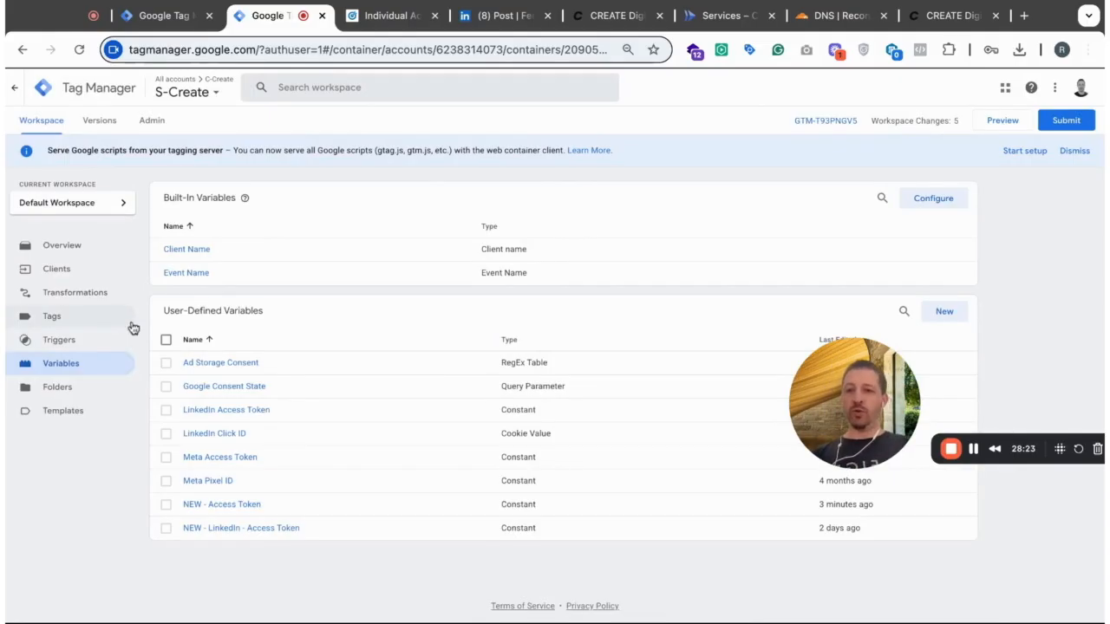
{"action": "left_click", "coordinate": [54, 319]}
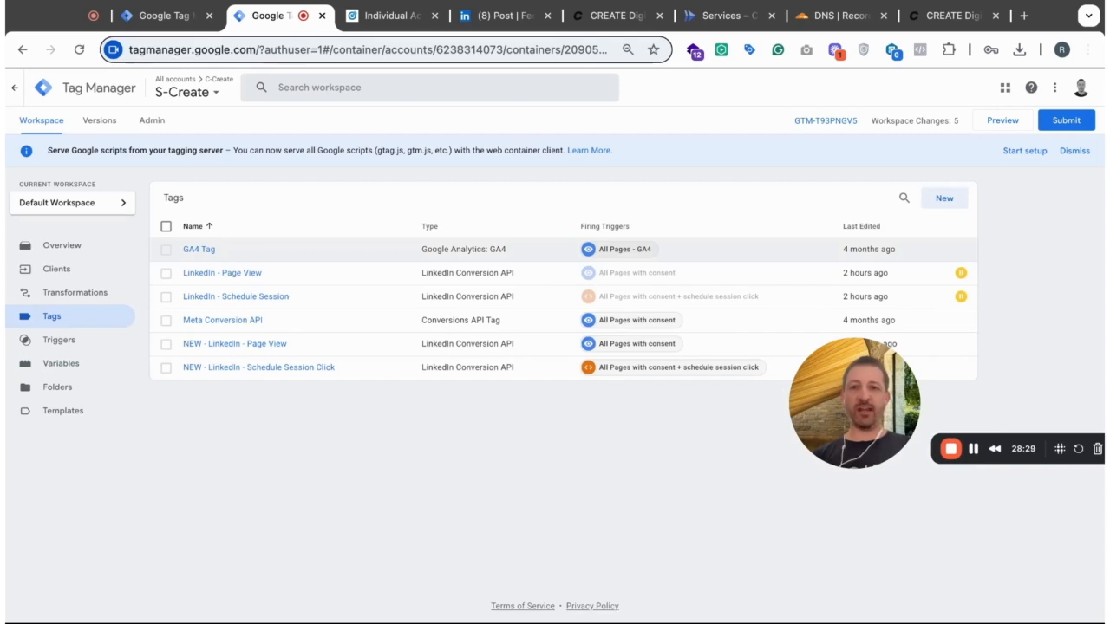
{"action": "left_click", "coordinate": [177, 9]}
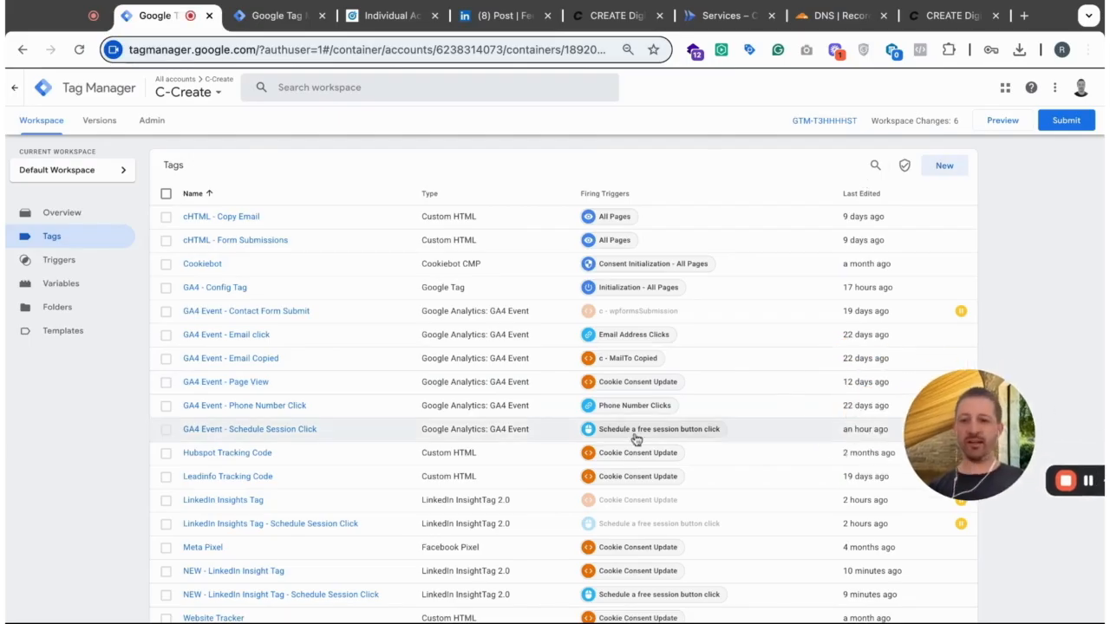
{"action": "scroll", "coordinate": [515, 539], "scroll_direction": "down", "scroll_amount": 1}
{"action": "scroll", "coordinate": [572, 335], "scroll_direction": "up", "scroll_amount": 1}
{"action": "left_click", "coordinate": [1003, 127]}
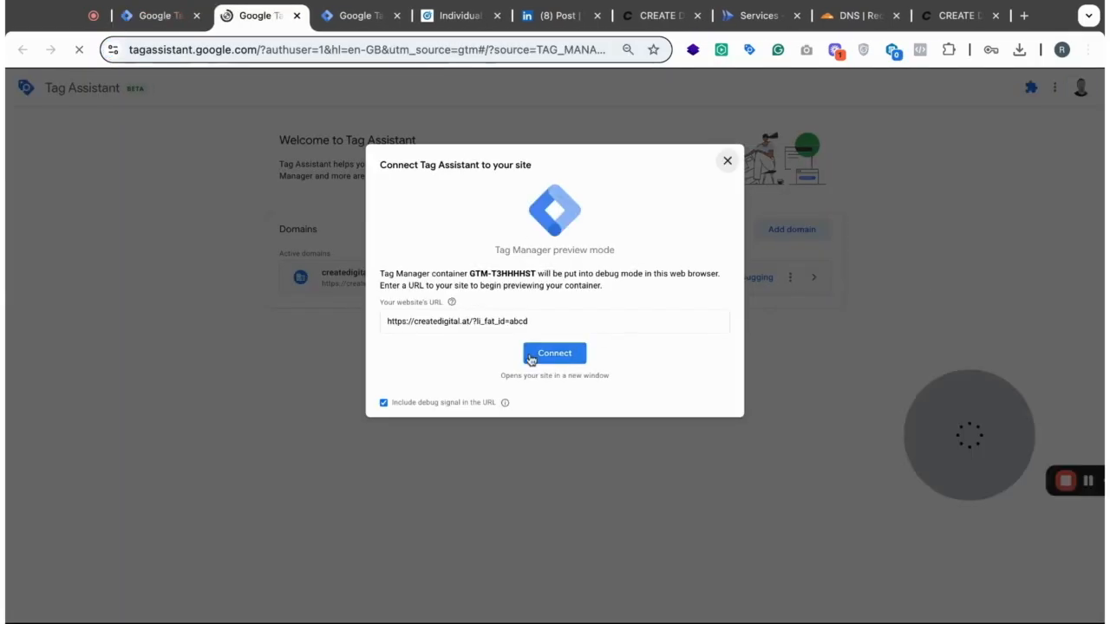
{"action": "left_click", "coordinate": [544, 321]}
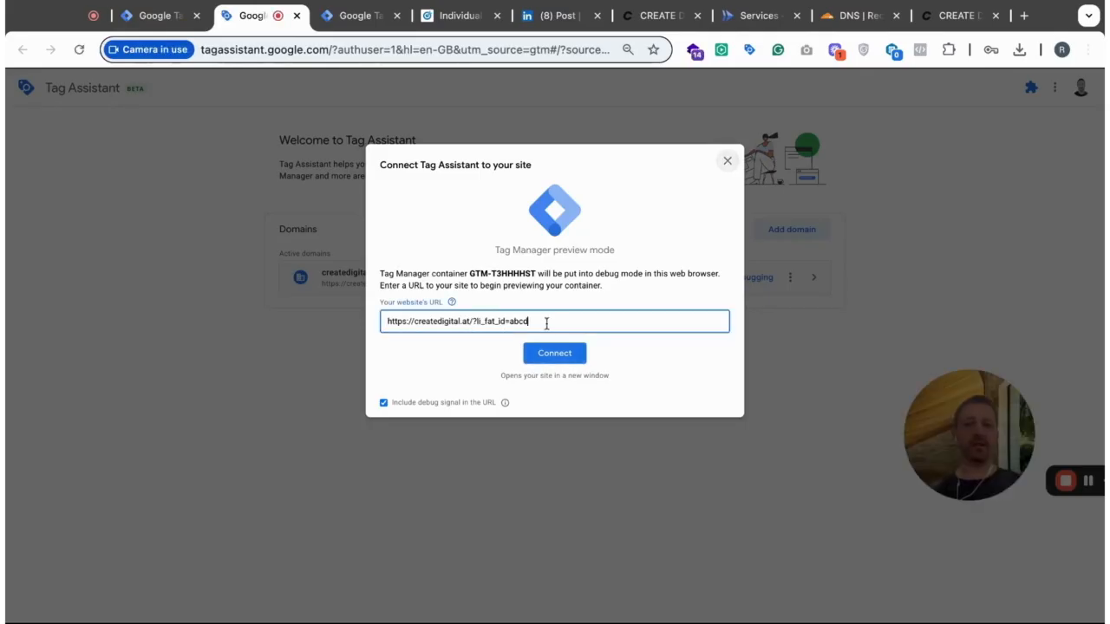
{"action": "double_click", "coordinate": [546, 324]}
{"action": "type", "text": "1234"}
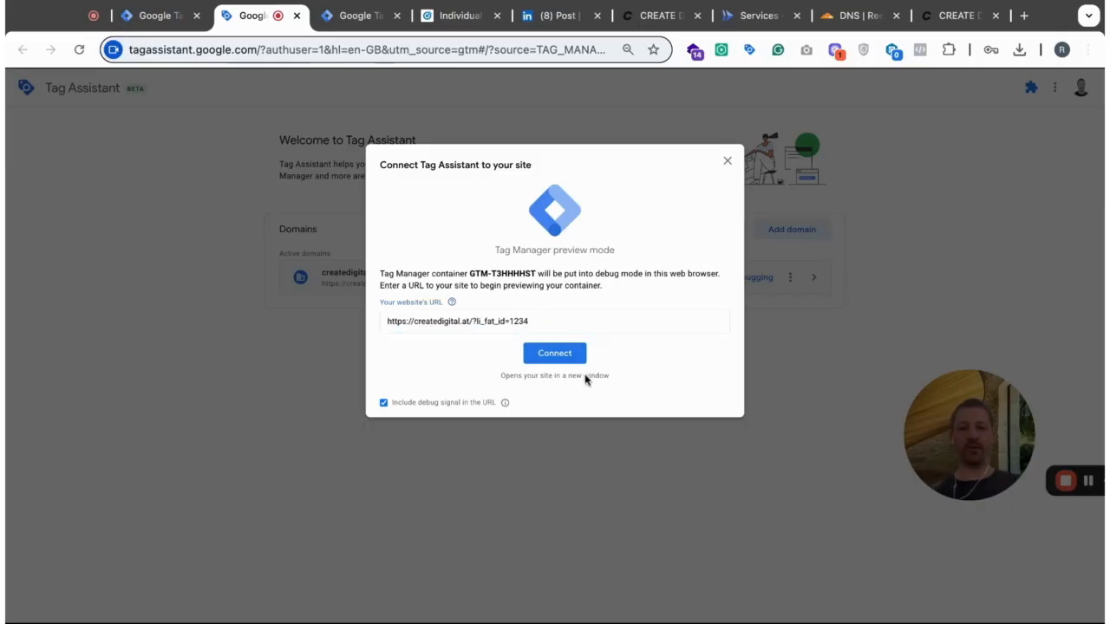
{"action": "left_click", "coordinate": [565, 355]}
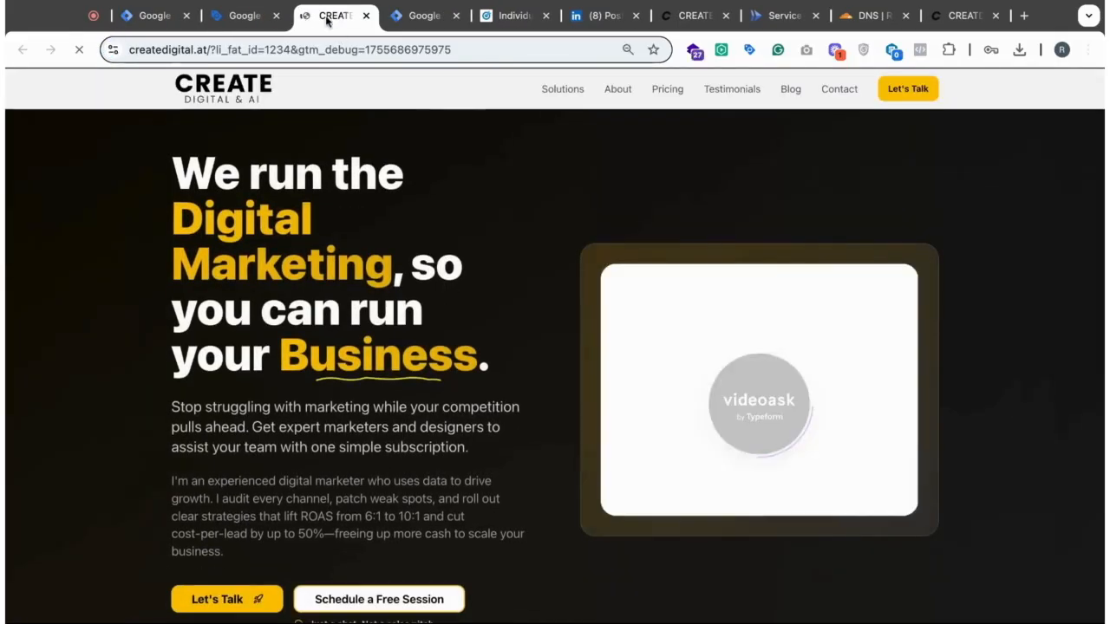
- Preview the S-Create server container and generate test events by reloading the site and using Schedule a Free Session
{"action": "left_click", "coordinate": [416, 17]}
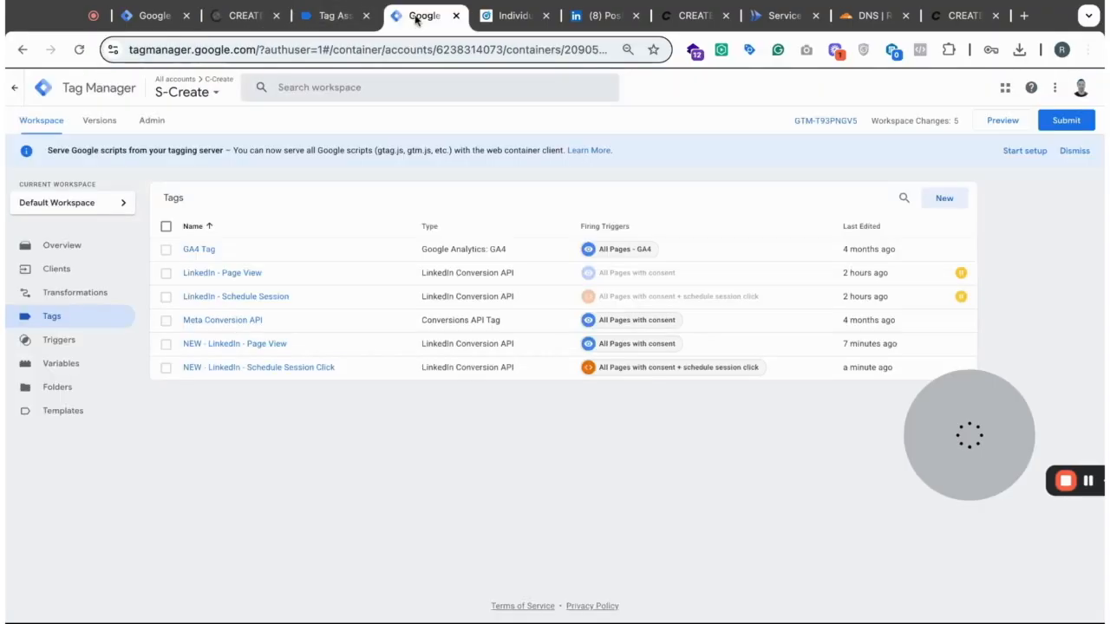
{"action": "left_click", "coordinate": [1004, 121]}
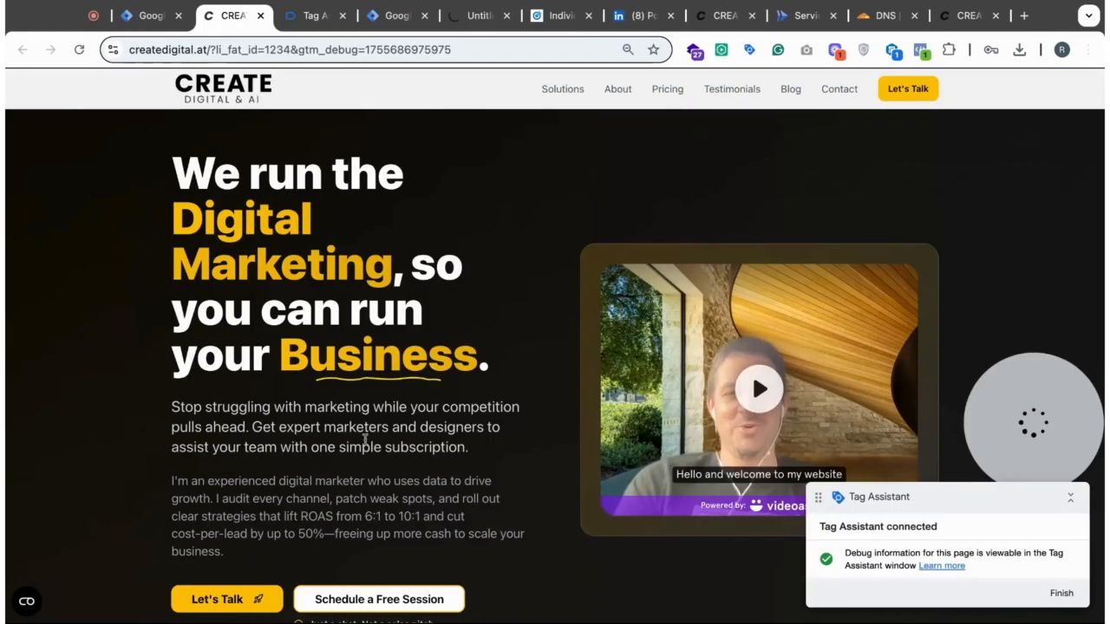
{"action": "scroll", "coordinate": [543, 508], "scroll_direction": "down", "scroll_amount": 2}
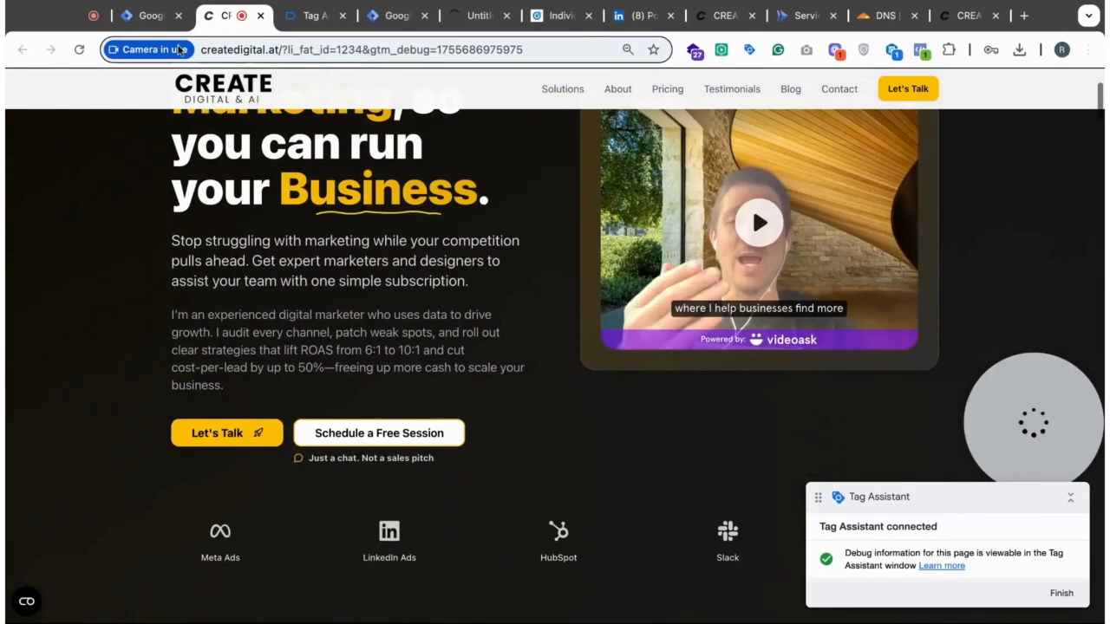
{"action": "left_click", "coordinate": [78, 49]}
{"action": "scroll", "coordinate": [564, 455], "scroll_direction": "down", "scroll_amount": 2}
{"action": "left_click", "coordinate": [386, 312]}
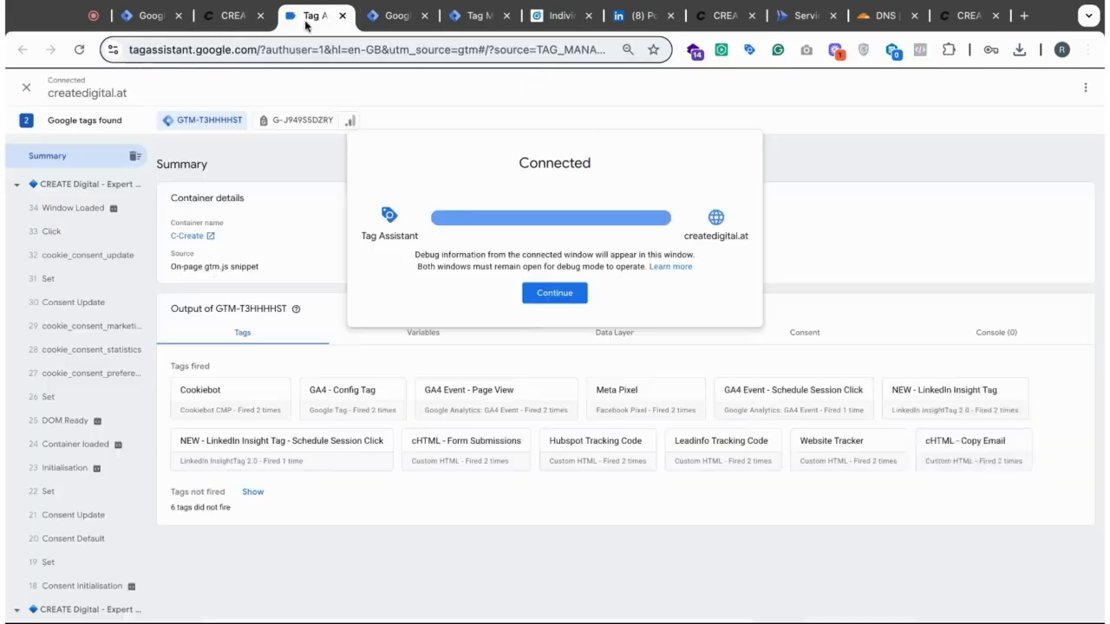
- Review the fired tags in the web container's Tag Assistant summary and in the server preview's page_view and schedule_session_click events
{"action": "left_click", "coordinate": [311, 15]}
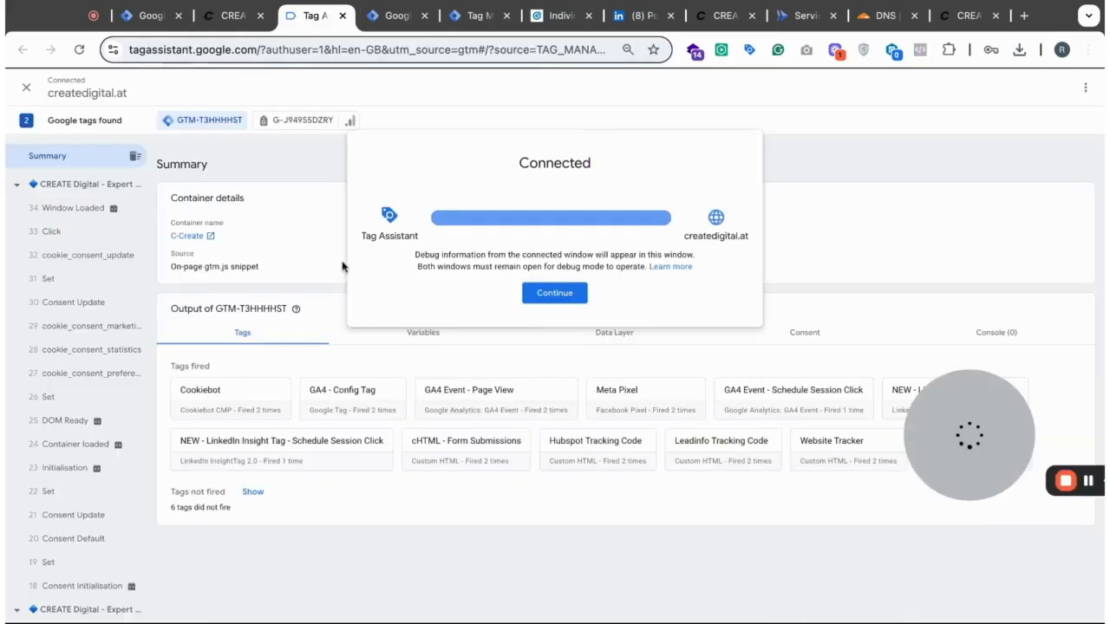
{"action": "left_click", "coordinate": [555, 294]}
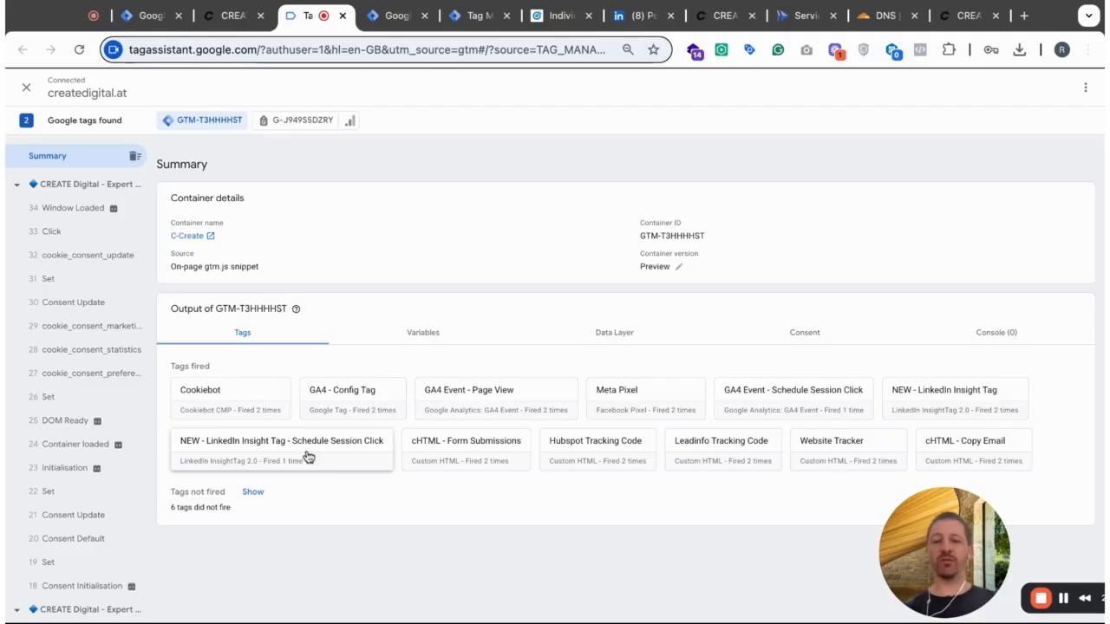
{"action": "left_click", "coordinate": [386, 18]}
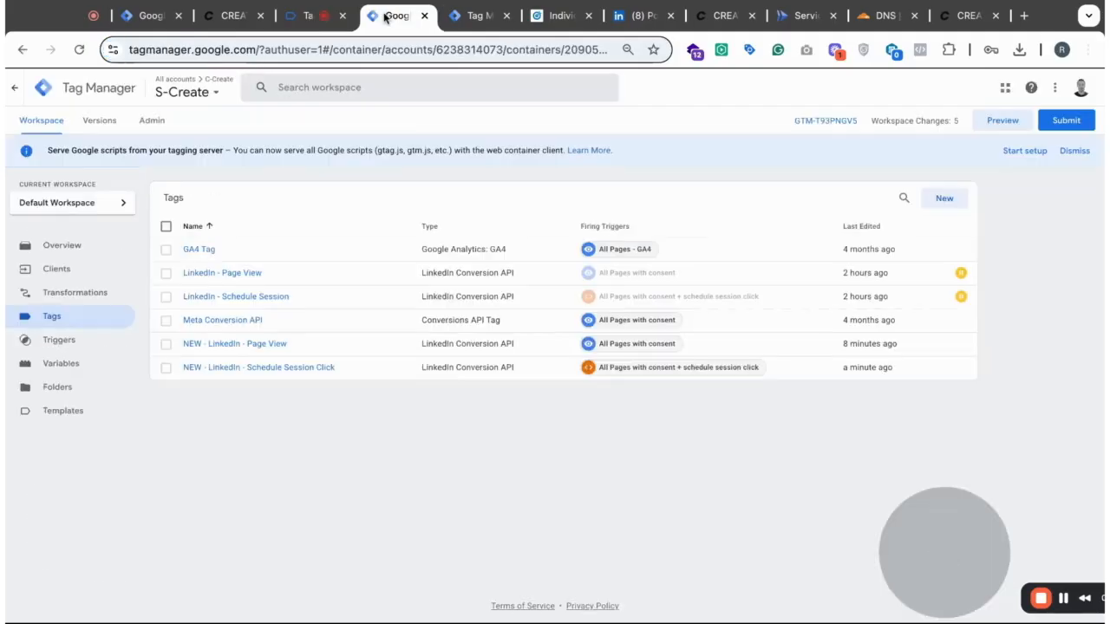
{"action": "left_click", "coordinate": [479, 19]}
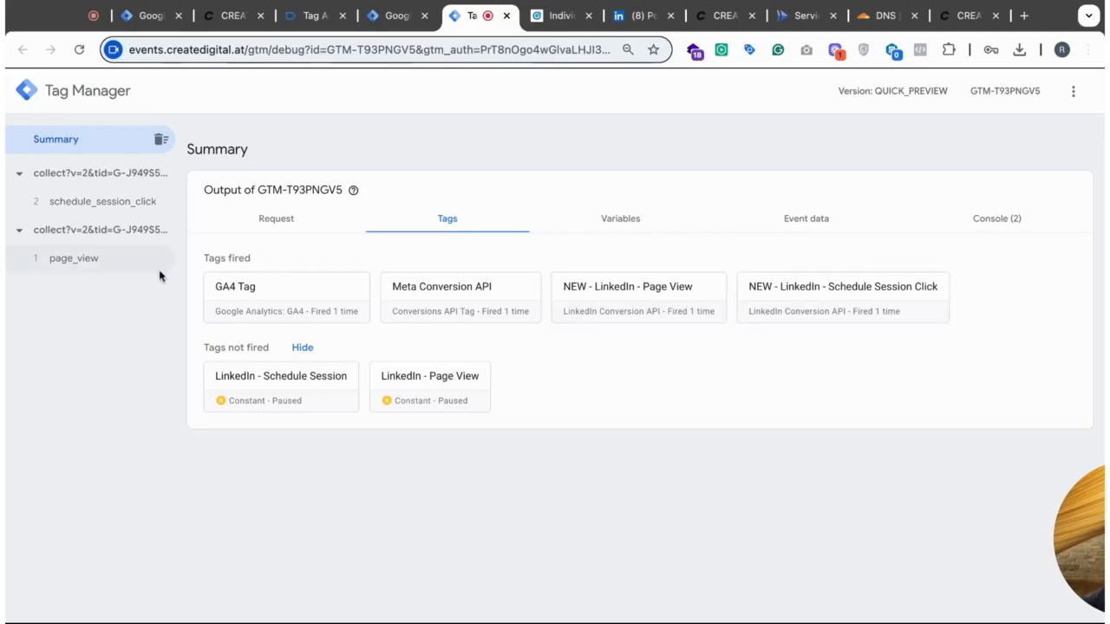
{"action": "left_click", "coordinate": [82, 265]}
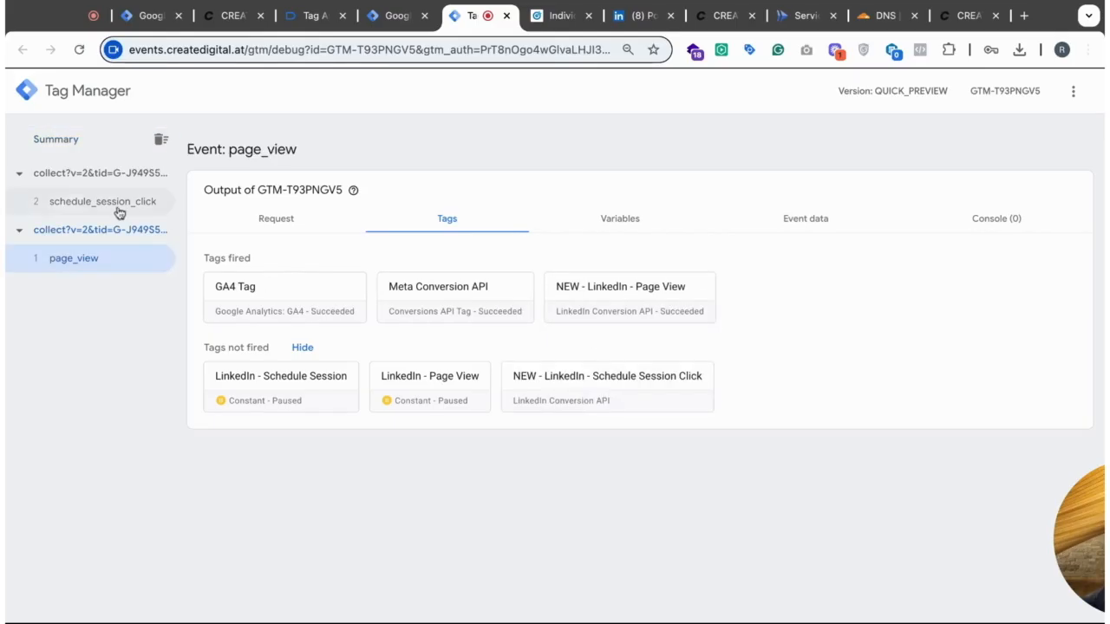
{"action": "left_click", "coordinate": [92, 211]}
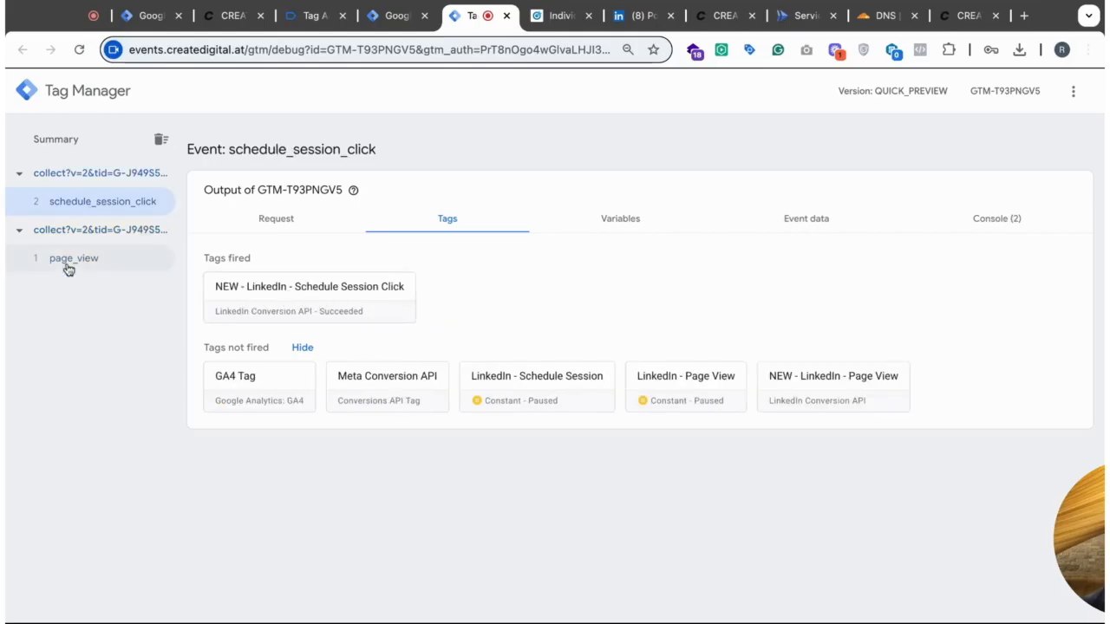
- Inspect the NEW - LinkedIn - Schedule Session Click tag's details and its outgoing LinkedIn conversionEvents request and response
{"action": "left_click", "coordinate": [309, 293]}
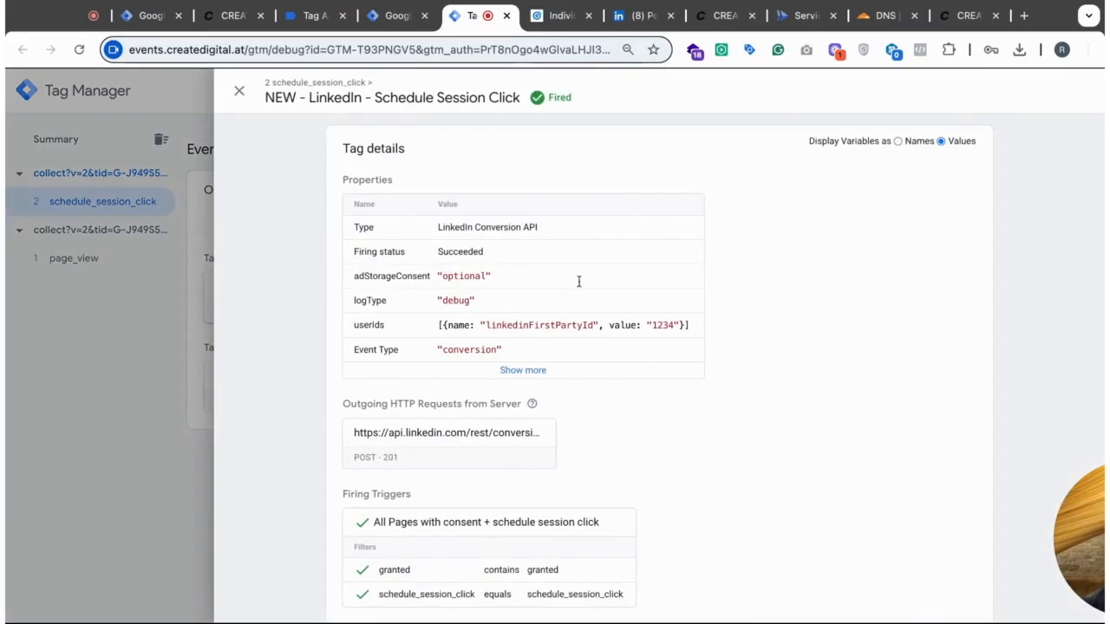
{"action": "scroll", "coordinate": [819, 346], "scroll_direction": "down", "scroll_amount": 2}
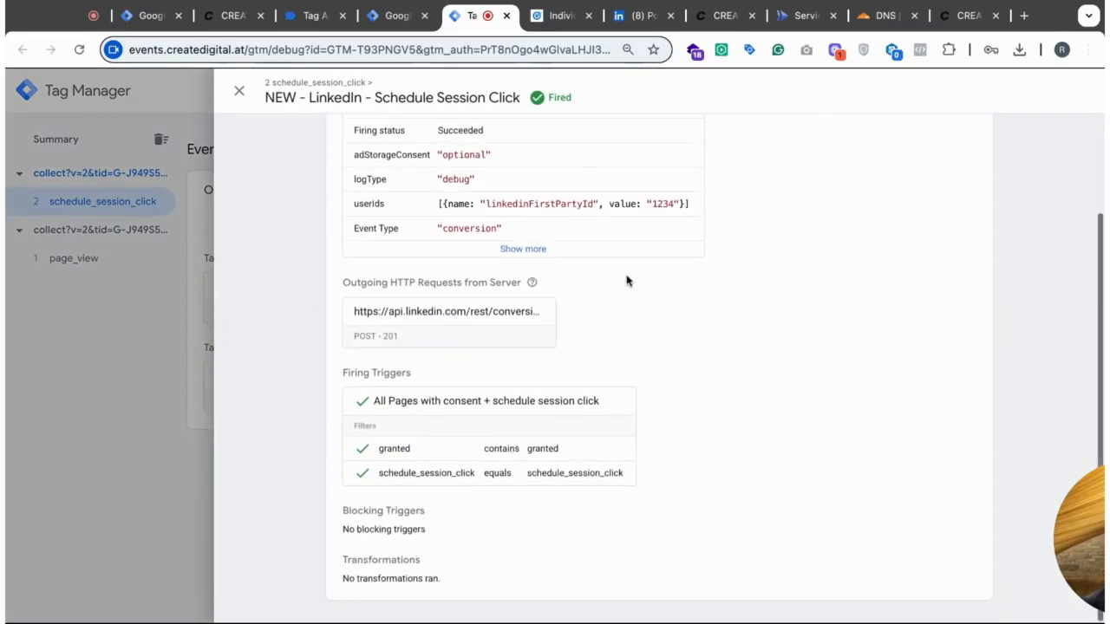
{"action": "left_click", "coordinate": [431, 321]}
{"action": "scroll", "coordinate": [811, 373], "scroll_direction": "down", "scroll_amount": 2}
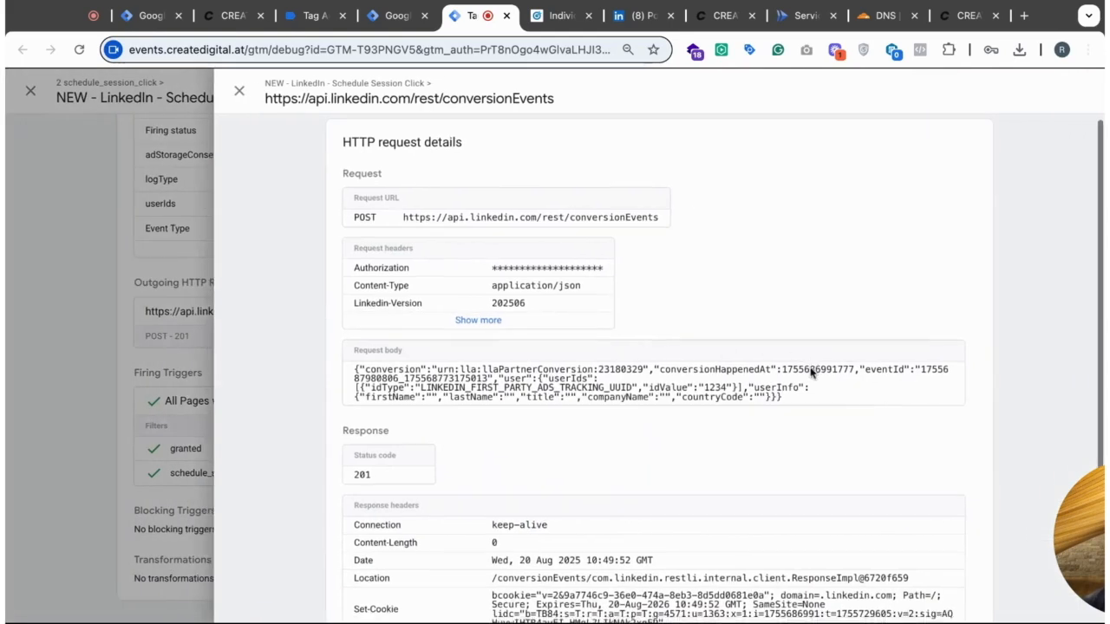
{"action": "scroll", "coordinate": [811, 373], "scroll_direction": "down", "scroll_amount": 1}
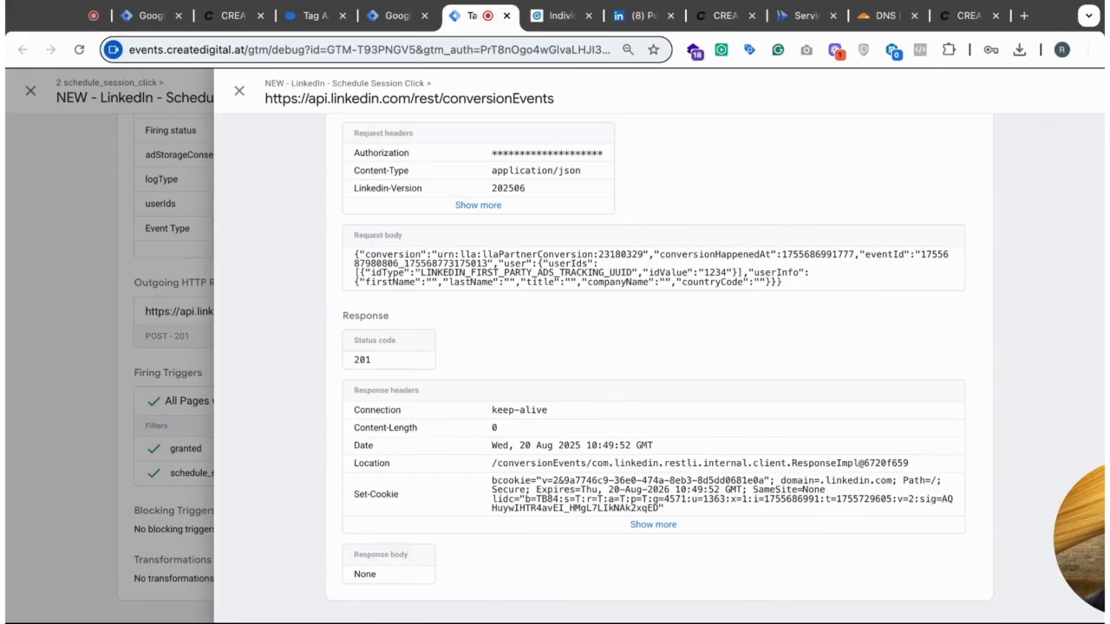
- Expand all properties of the NEW - LinkedIn - Schedule Session Click tag and compare them displayed as variable names and as values
{"action": "scroll", "coordinate": [473, 199], "scroll_direction": "up", "scroll_amount": 2}
{"action": "left_click", "coordinate": [226, 104]}
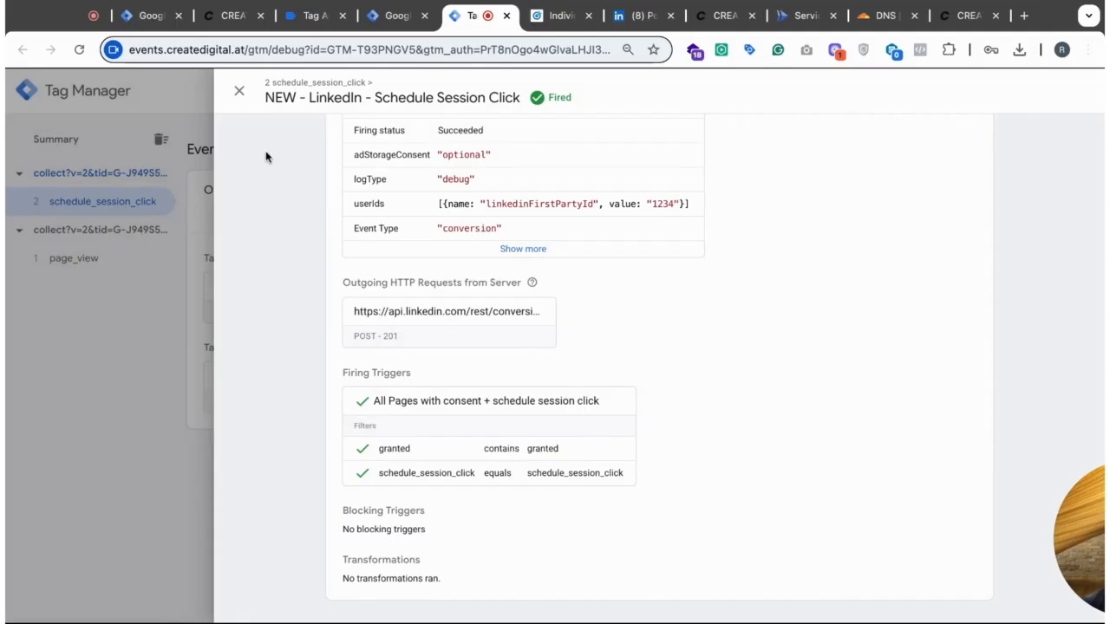
{"action": "left_click", "coordinate": [522, 250]}
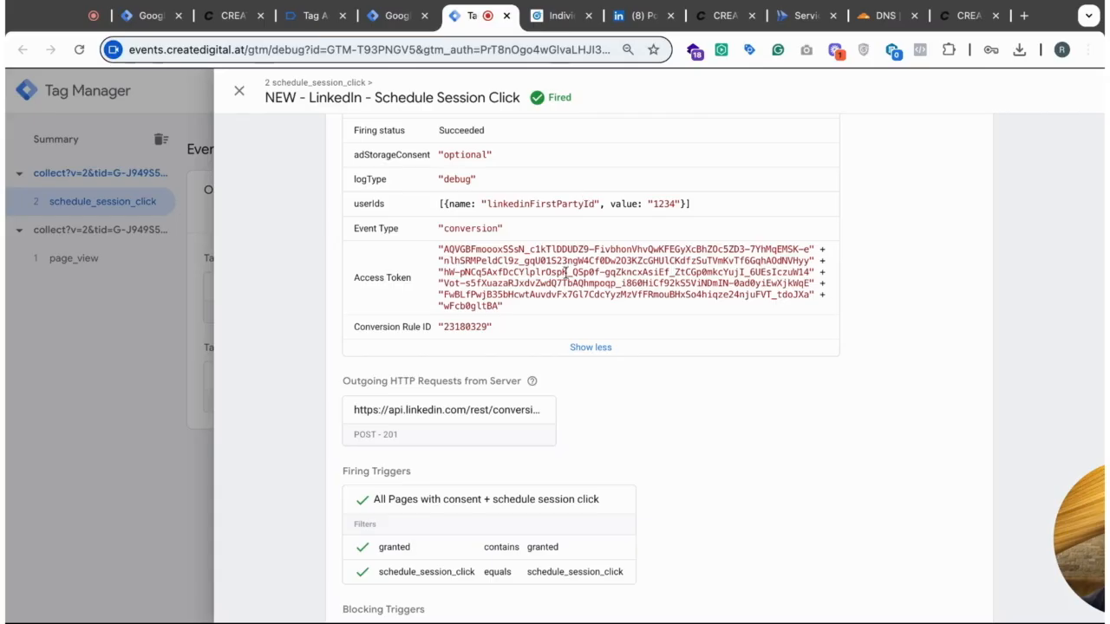
{"action": "scroll", "coordinate": [561, 372], "scroll_direction": "down", "scroll_amount": 1}
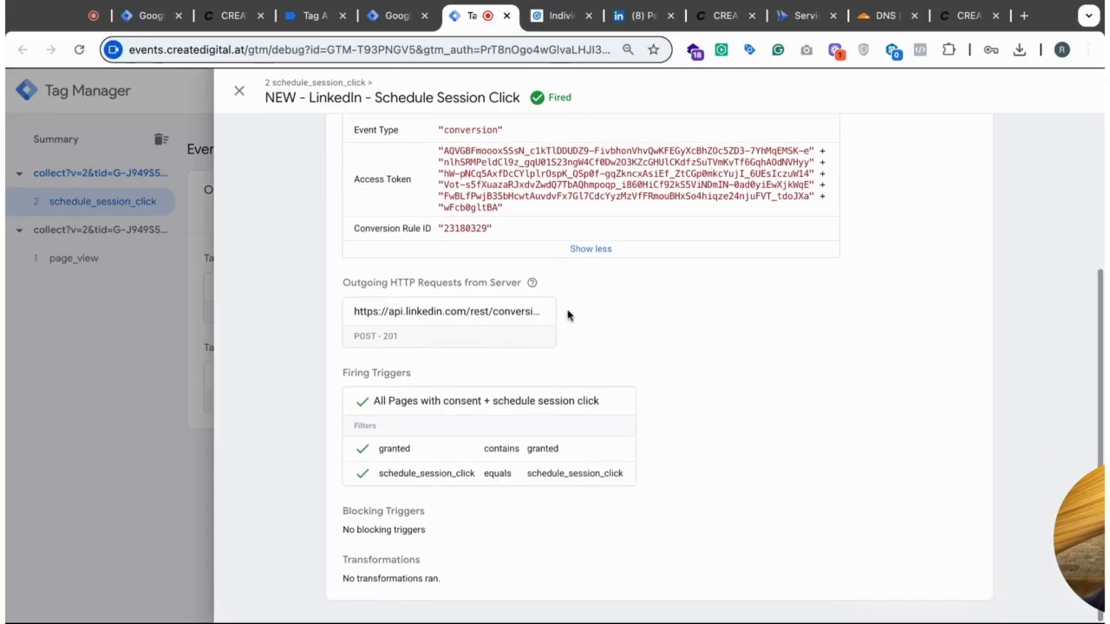
{"action": "scroll", "coordinate": [317, 218], "scroll_direction": "up", "scroll_amount": 3}
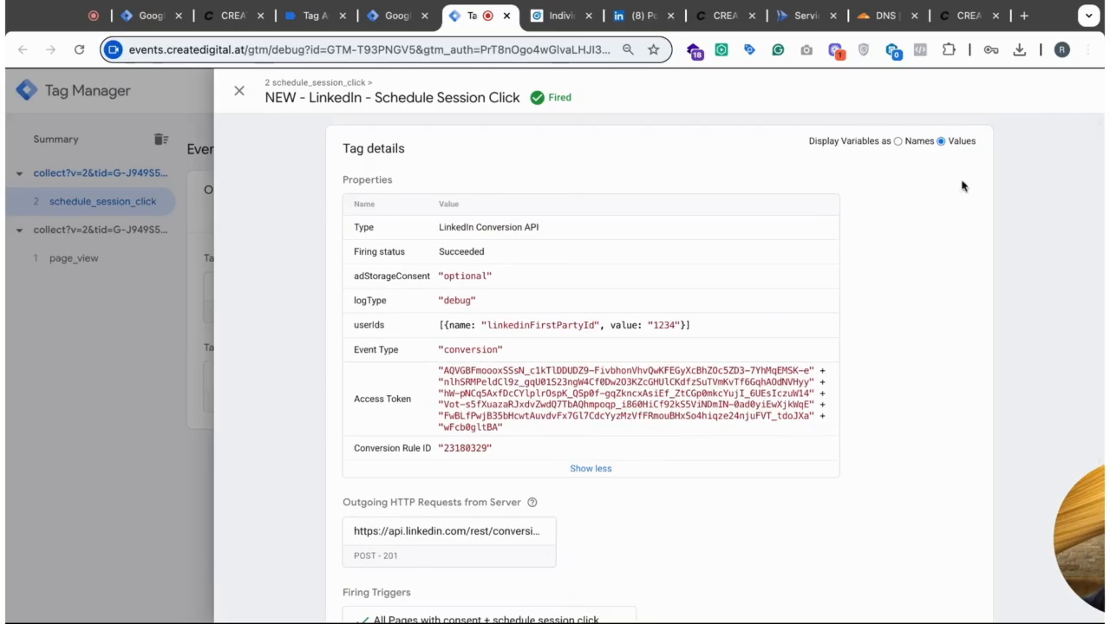
{"action": "left_click", "coordinate": [898, 142]}
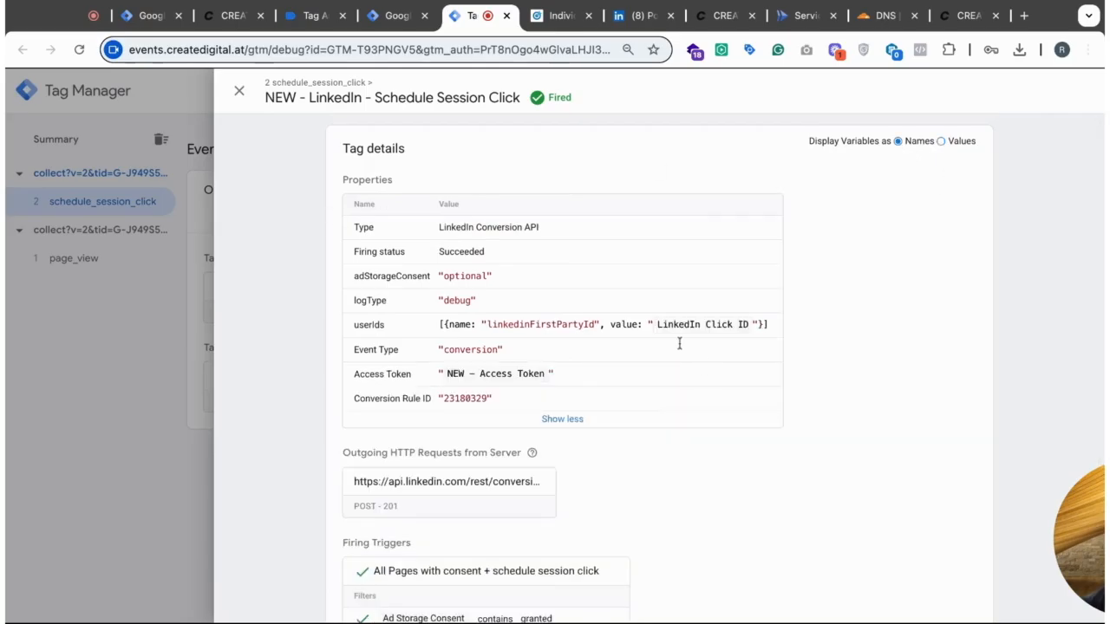
{"action": "left_click", "coordinate": [941, 141]}
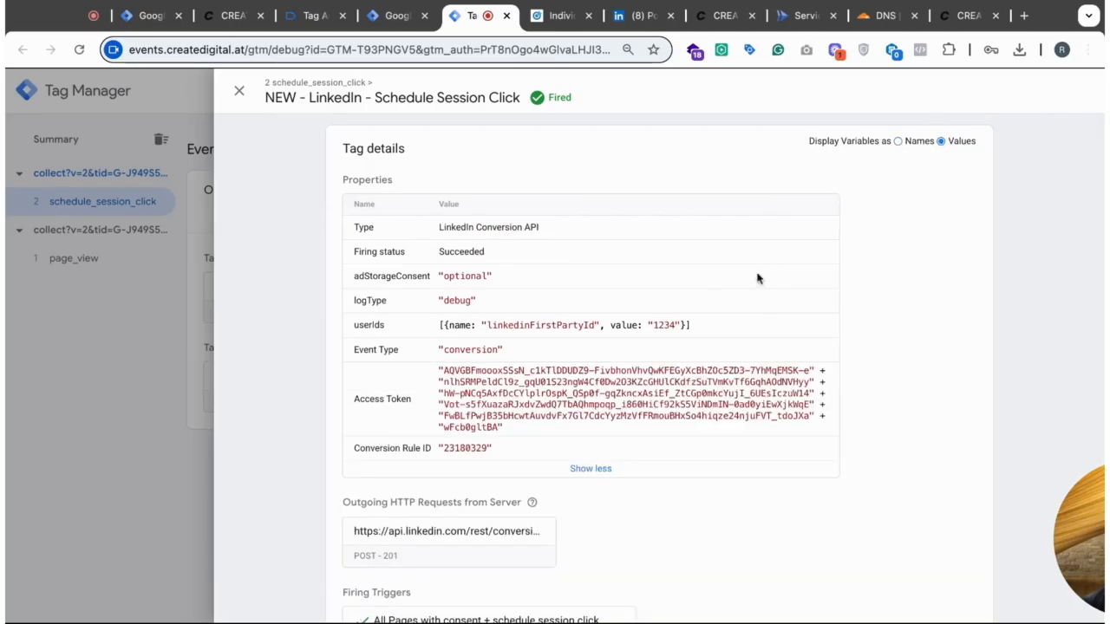
{"action": "scroll", "coordinate": [727, 413], "scroll_direction": "down", "scroll_amount": 1}
{"action": "scroll", "coordinate": [568, 433], "scroll_direction": "down", "scroll_amount": 3}
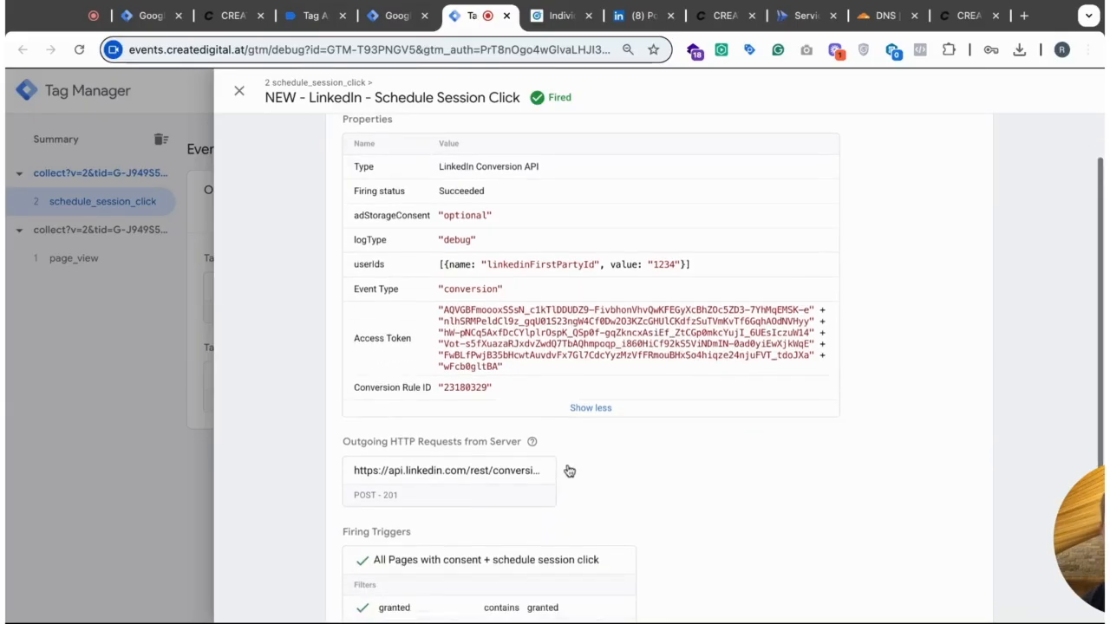
- Examine the outgoing LinkedIn conversionEvents request body and compare its user ID value with the li_fat_id parameter in the site's URL
{"action": "left_click", "coordinate": [427, 407]}
{"action": "scroll", "coordinate": [802, 407], "scroll_direction": "down", "scroll_amount": 3}
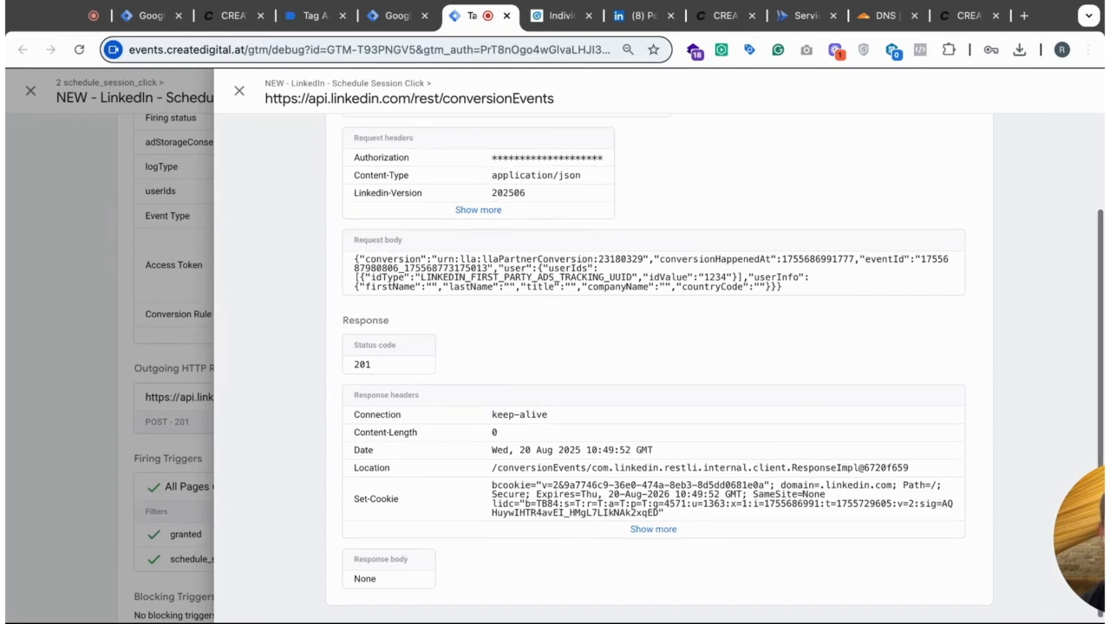
{"action": "scroll", "coordinate": [802, 407], "scroll_direction": "up", "scroll_amount": 1}
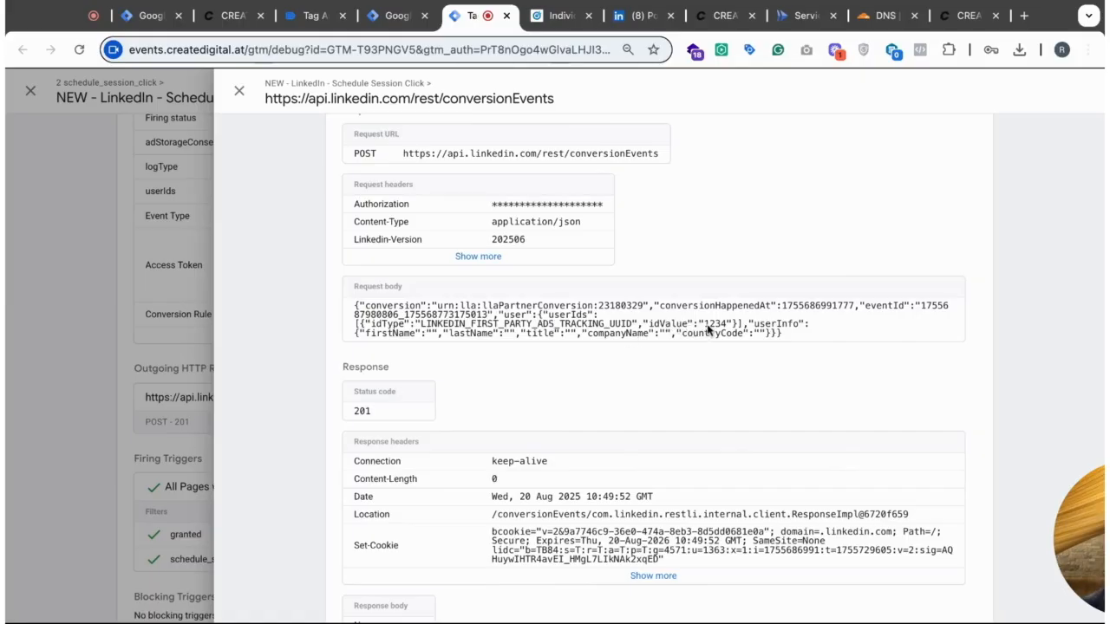
{"action": "left_click", "coordinate": [230, 15]}
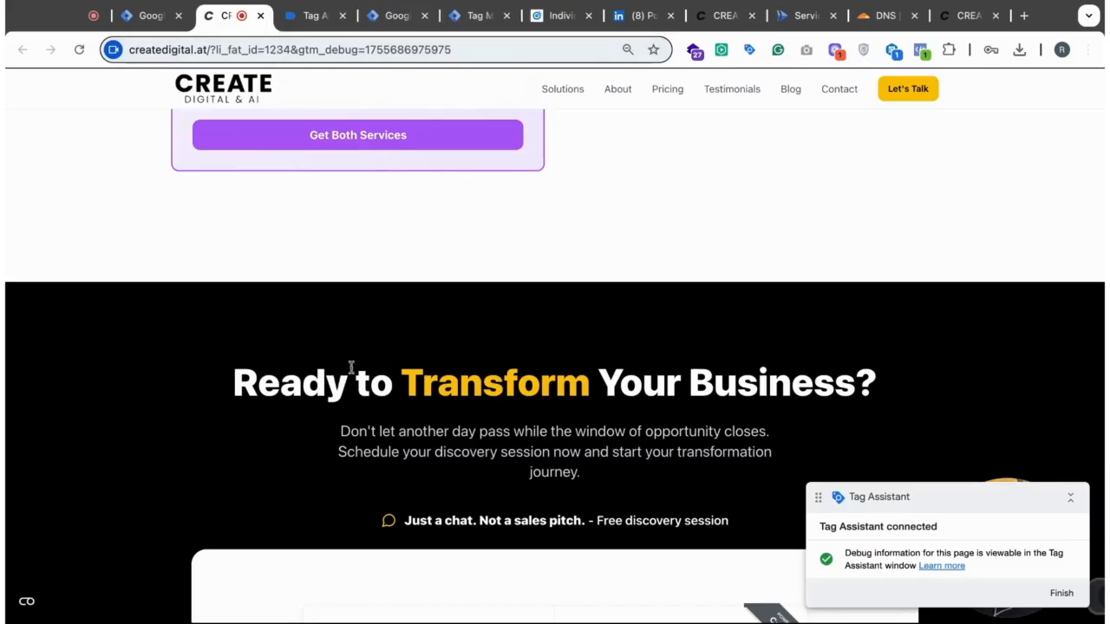
{"action": "left_click", "coordinate": [394, 16]}
{"action": "left_click", "coordinate": [464, 23]}
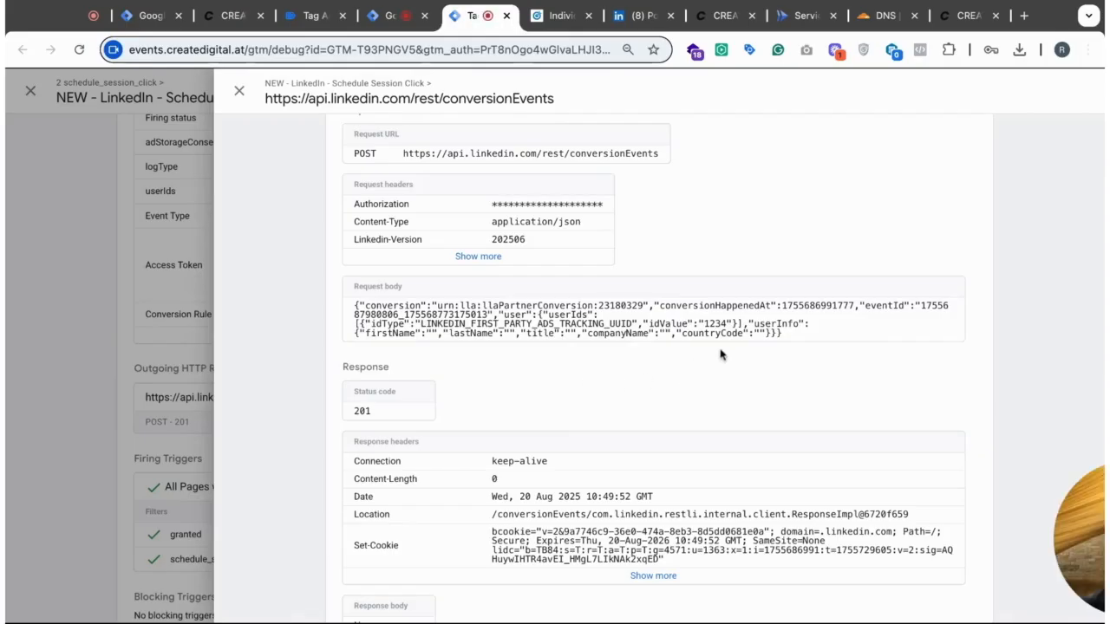
{"action": "left_click_drag", "start_coordinate": [703, 324], "coordinate": [743, 326]}
- Check the request URL and response of the conversionEvents call, and close the request and tag details
{"action": "scroll", "coordinate": [705, 329], "scroll_direction": "up", "scroll_amount": 1}
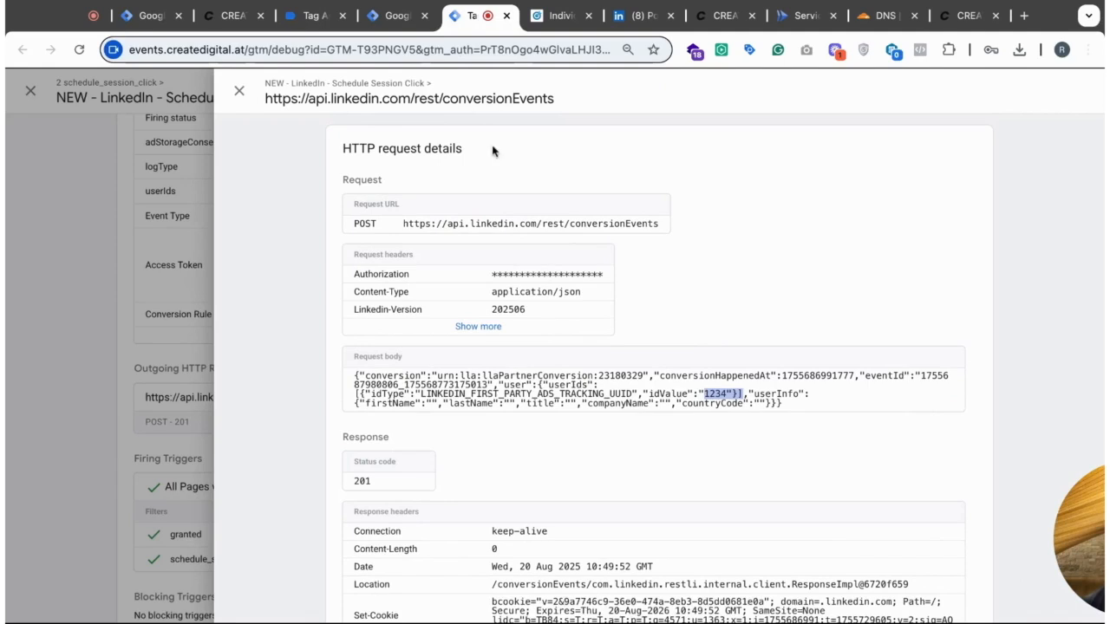
{"action": "left_click_drag", "start_coordinate": [404, 226], "coordinate": [666, 224]}
{"action": "scroll", "coordinate": [810, 342], "scroll_direction": "down", "scroll_amount": 2}
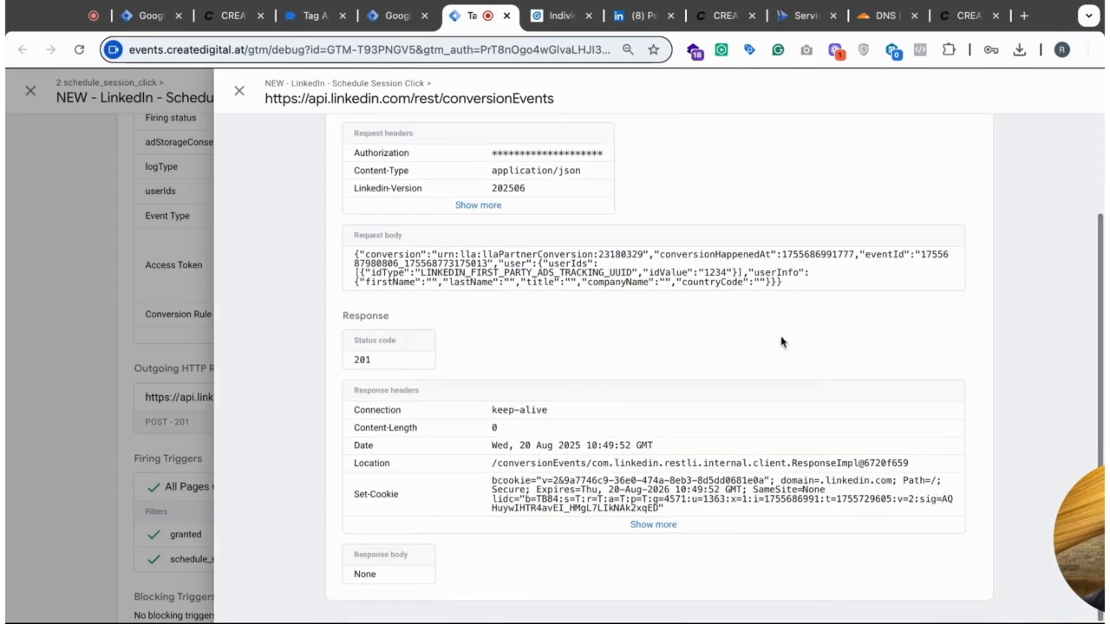
{"action": "left_click", "coordinate": [238, 93]}
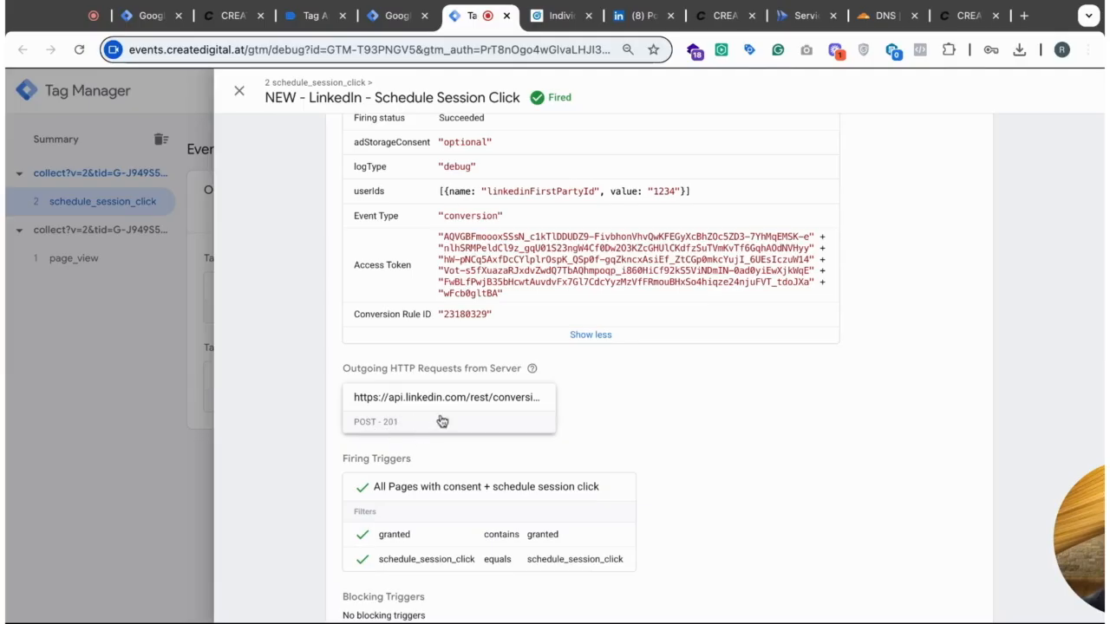
{"action": "left_click", "coordinate": [240, 91]}
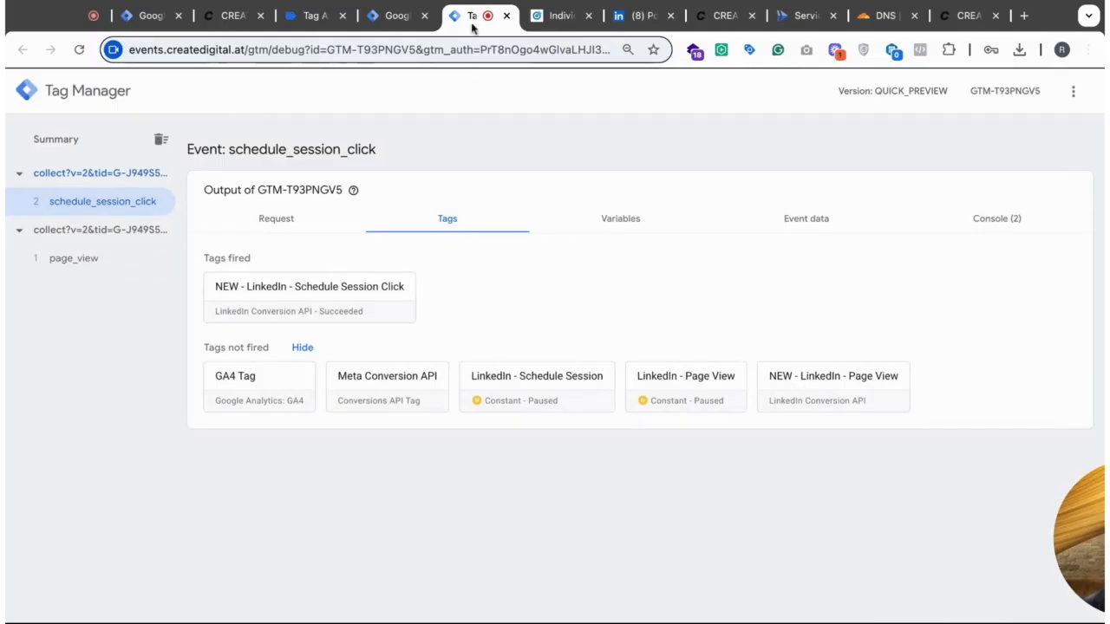
- Compare the tag lists of the S-Create server container and the C-Create web container
{"action": "left_click", "coordinate": [392, 21]}
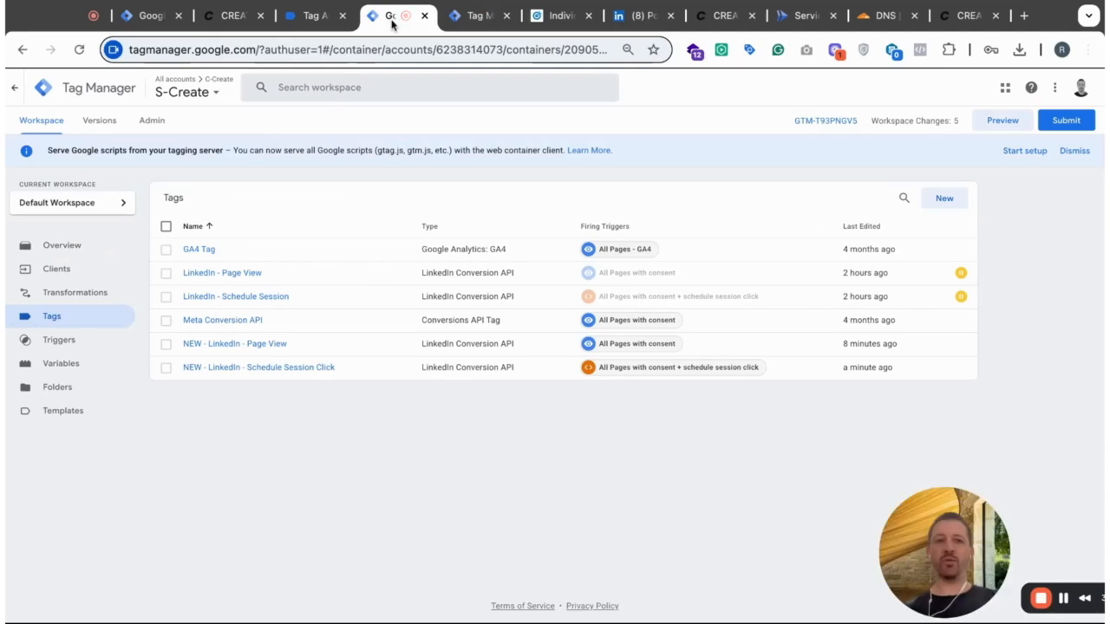
{"action": "left_click_drag", "start_coordinate": [891, 534], "coordinate": [783, 488]}
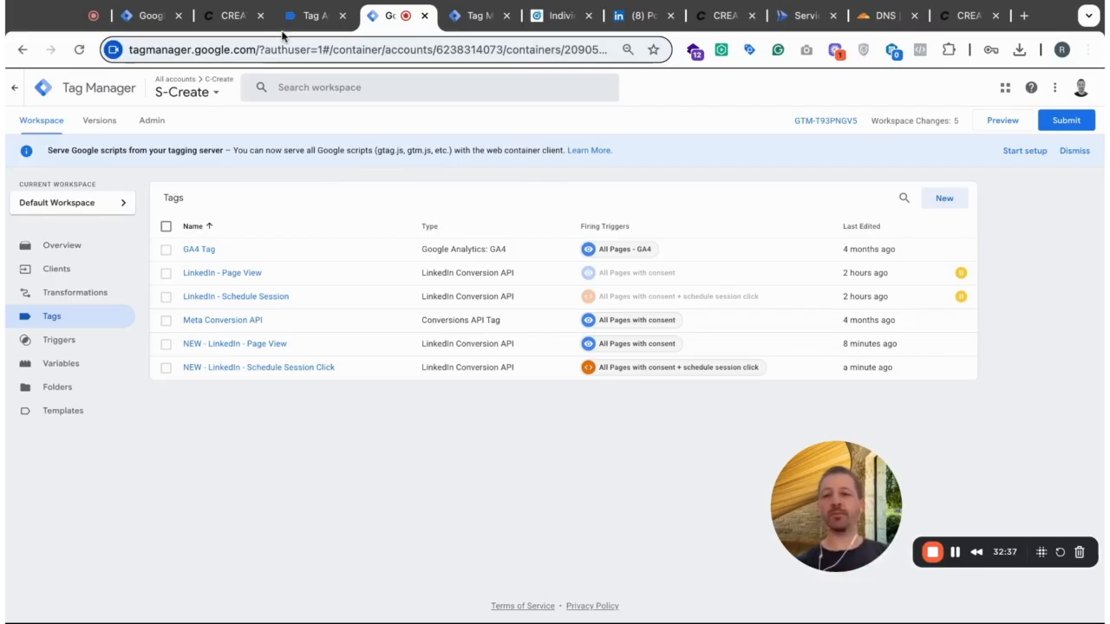
{"action": "left_click", "coordinate": [145, 17]}
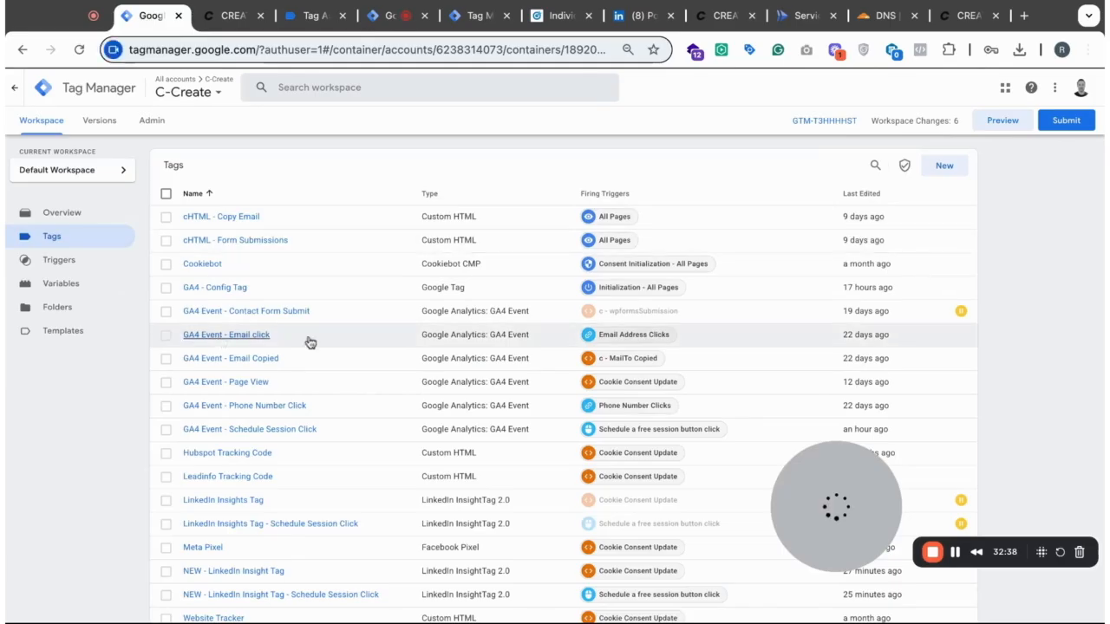
{"action": "scroll", "coordinate": [436, 355], "scroll_direction": "down", "scroll_amount": 1}
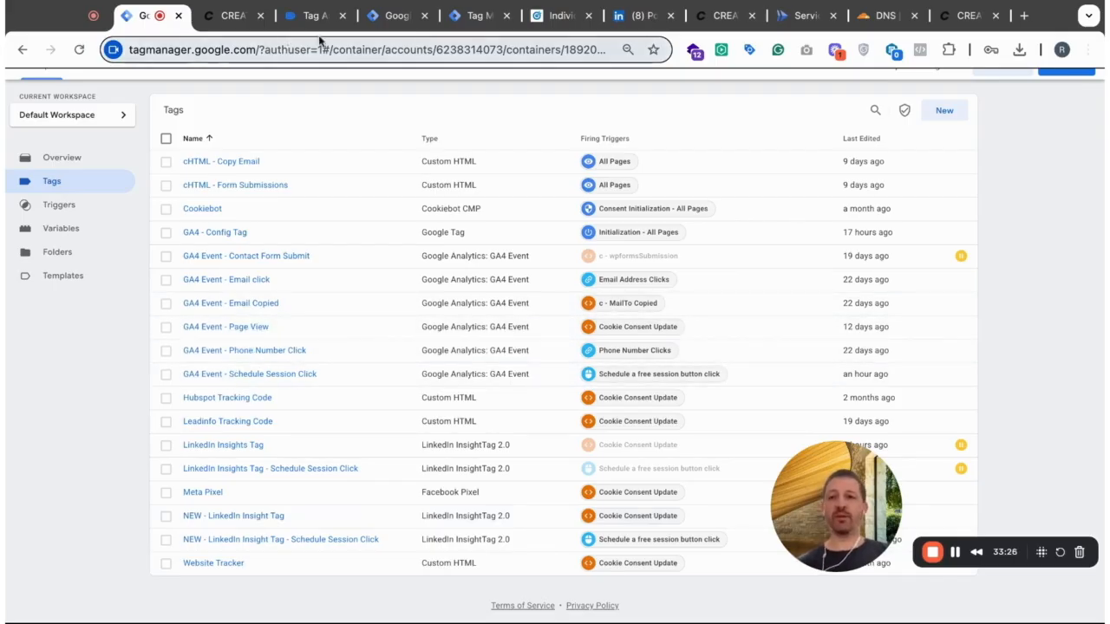
{"action": "left_click", "coordinate": [396, 15]}
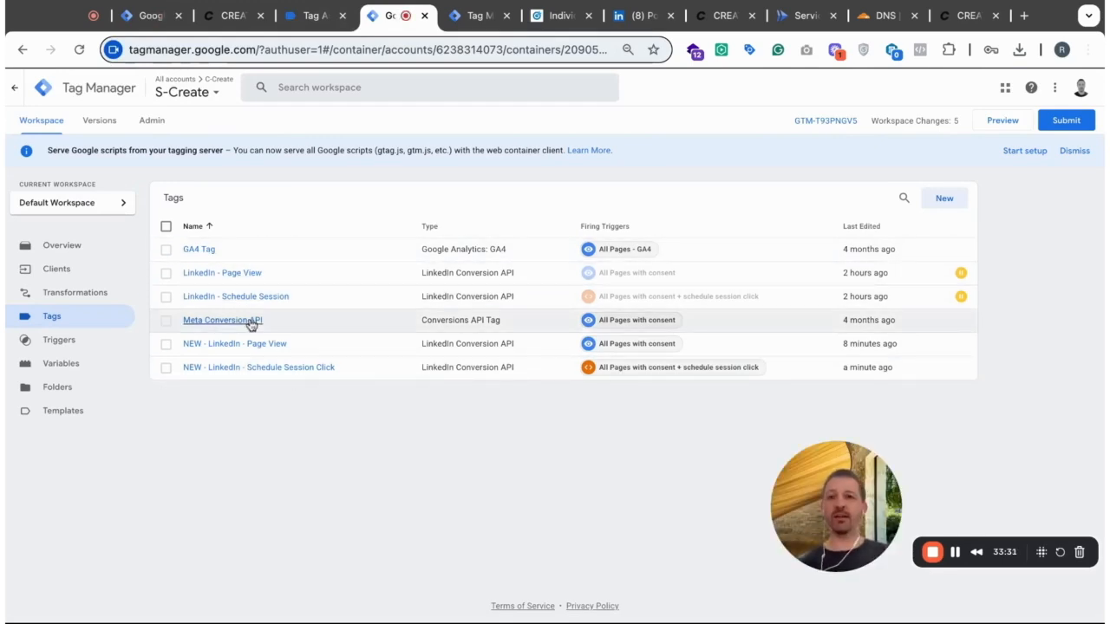
{"action": "left_click", "coordinate": [146, 15]}
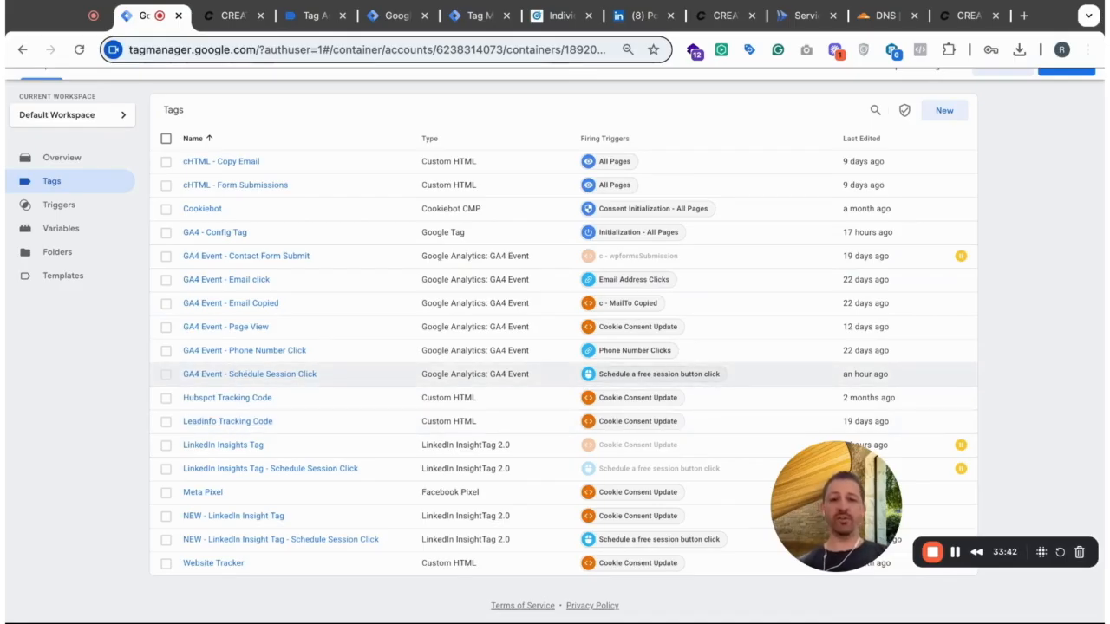
{"action": "left_click", "coordinate": [388, 15]}
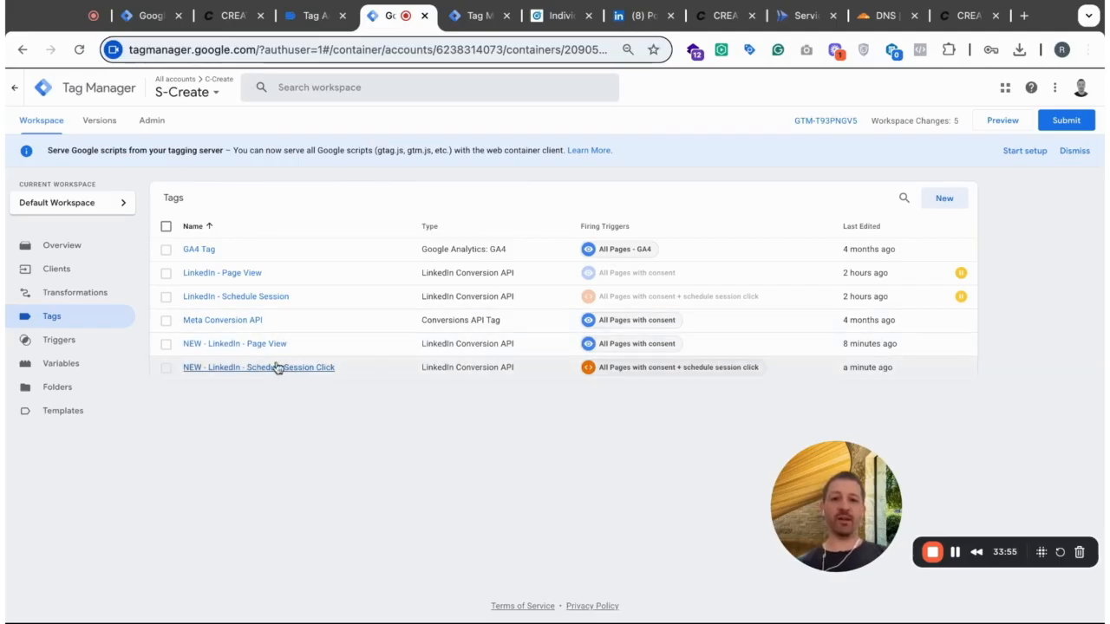
- In the C-Create web container, set the NEW - LinkedIn Insight Tag's Event ID to the {{Event ID}} variable and save the tag
{"action": "left_click", "coordinate": [149, 19]}
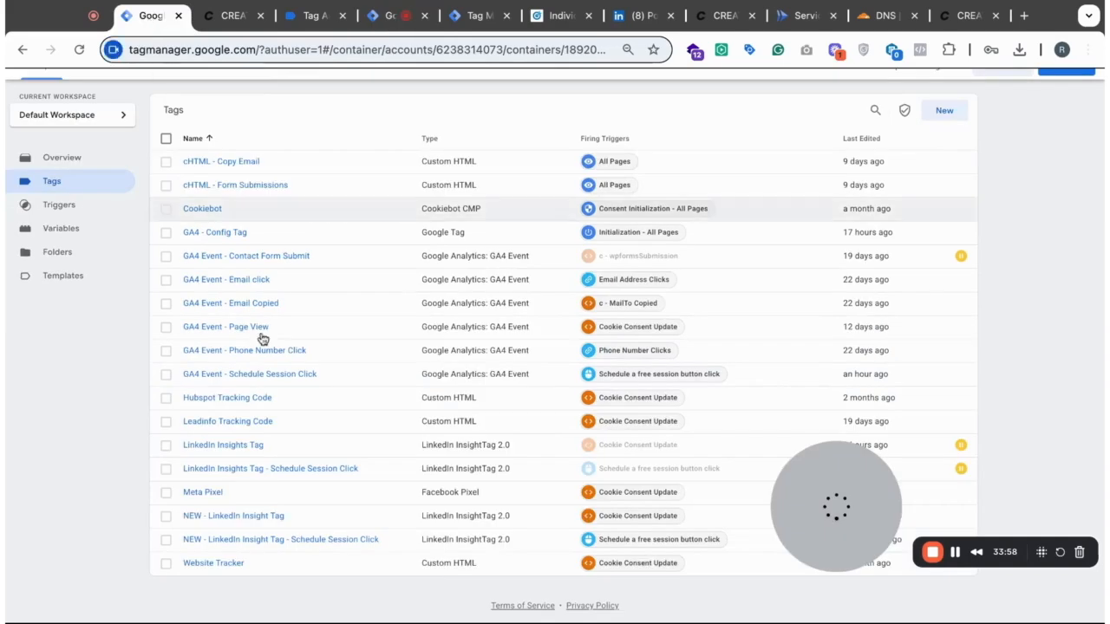
{"action": "left_click", "coordinate": [234, 517]}
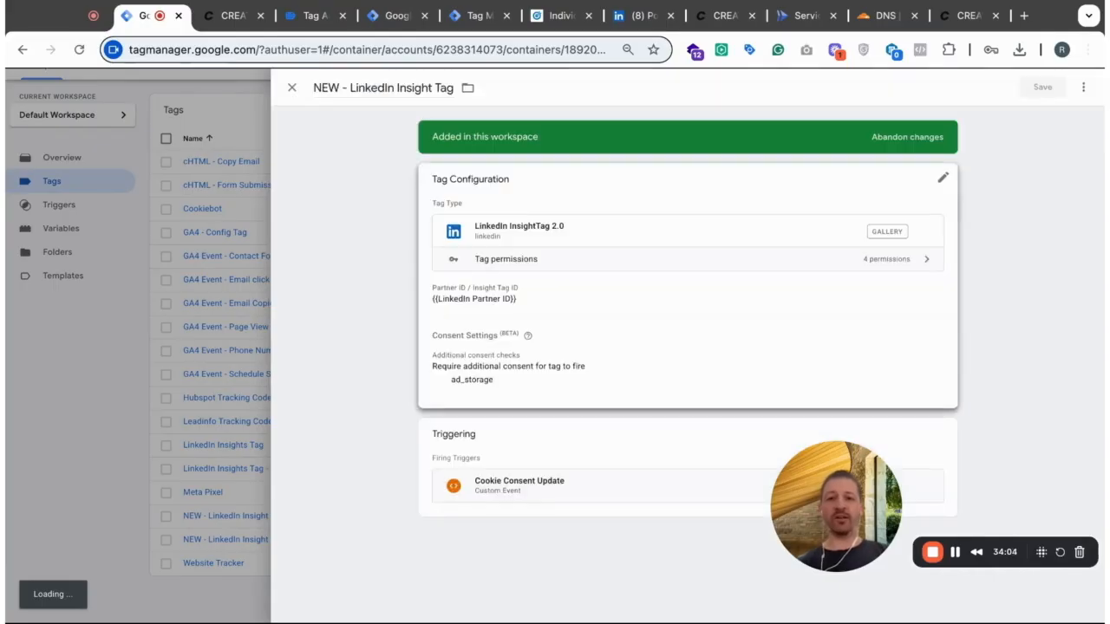
{"action": "left_click", "coordinate": [616, 371]}
{"action": "scroll", "coordinate": [587, 364], "scroll_direction": "down", "scroll_amount": 5}
{"action": "left_click", "coordinate": [485, 163]}
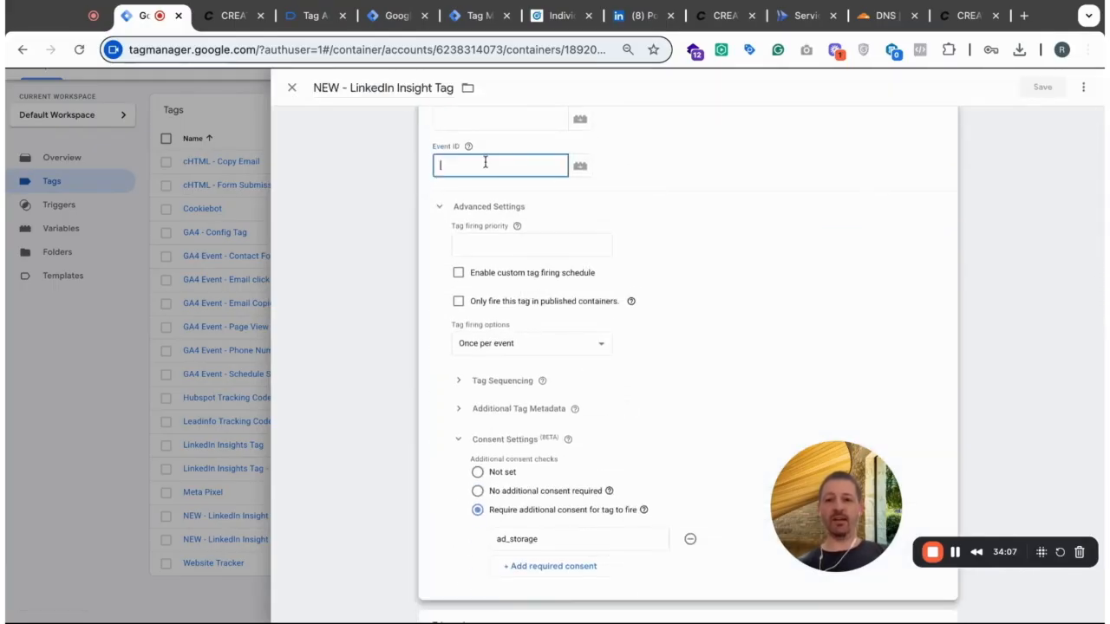
{"action": "left_click", "coordinate": [580, 167]}
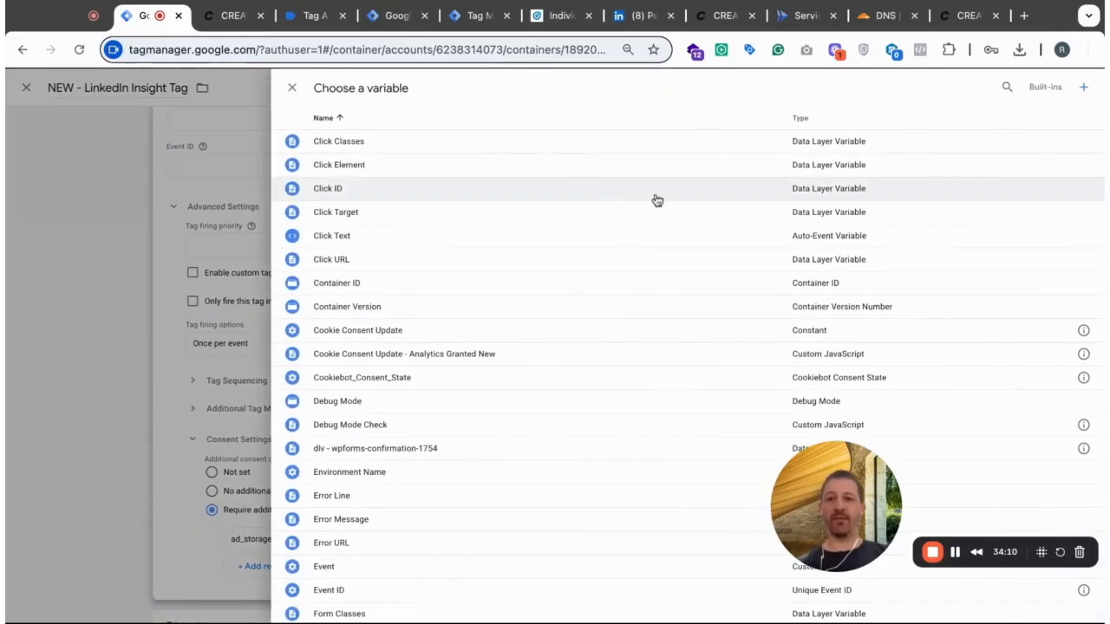
{"action": "scroll", "coordinate": [639, 292], "scroll_direction": "down", "scroll_amount": 1}
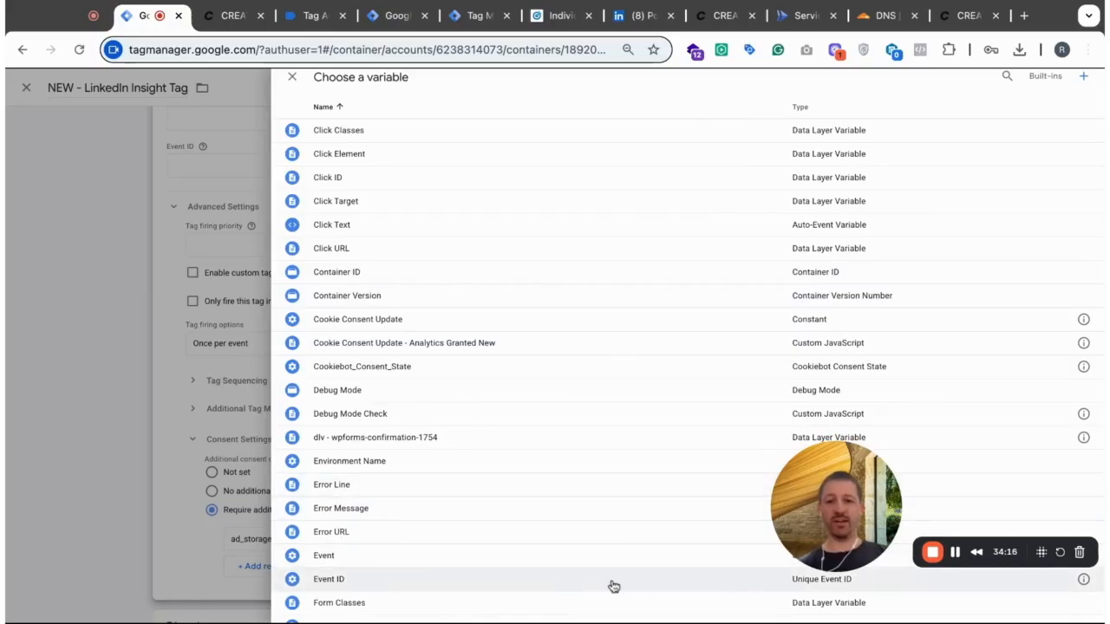
{"action": "left_click", "coordinate": [347, 589]}
{"action": "scroll", "coordinate": [544, 265], "scroll_direction": "up", "scroll_amount": 3}
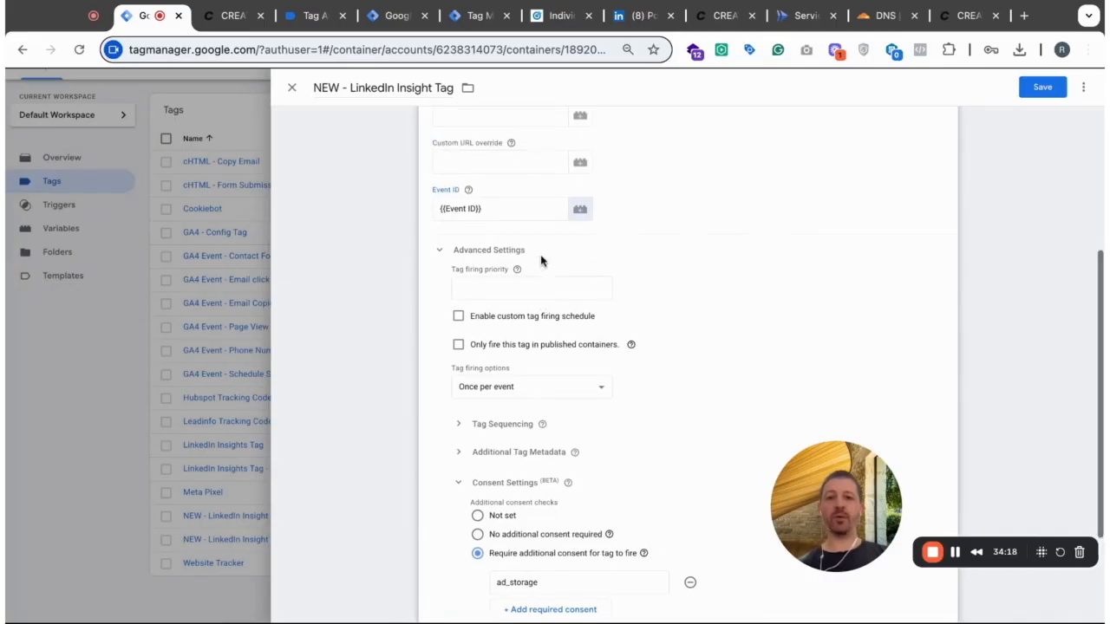
{"action": "left_click", "coordinate": [1041, 87]}
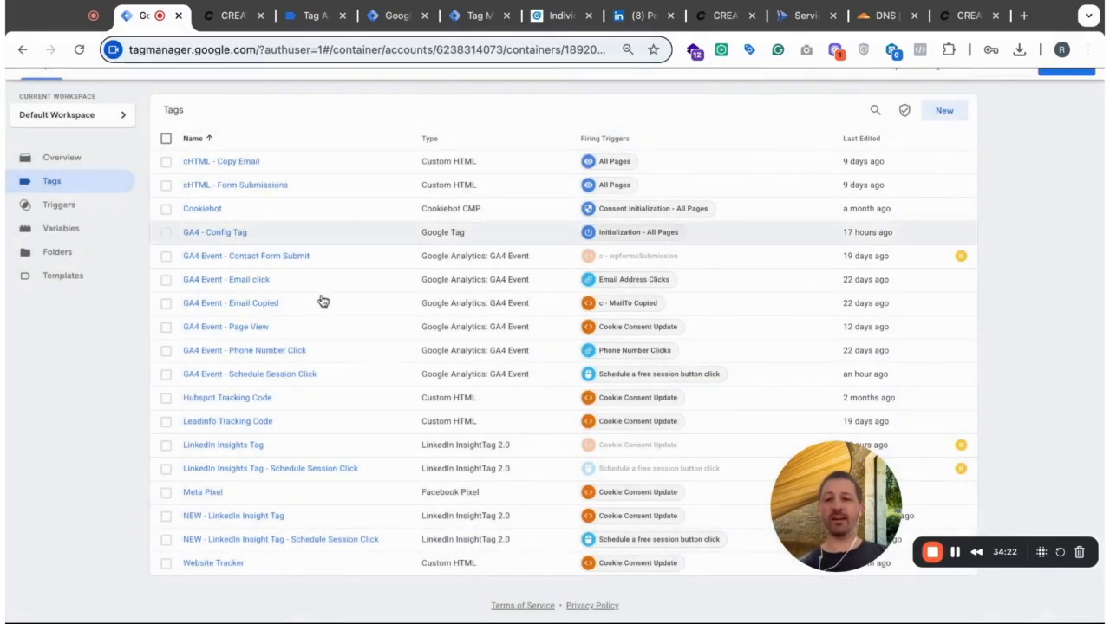
- Set the Event ID of the NEW - LinkedIn Insight Tag - Schedule Session Click tag to {{Event ID}} and save the tag
{"action": "left_click", "coordinate": [248, 538]}
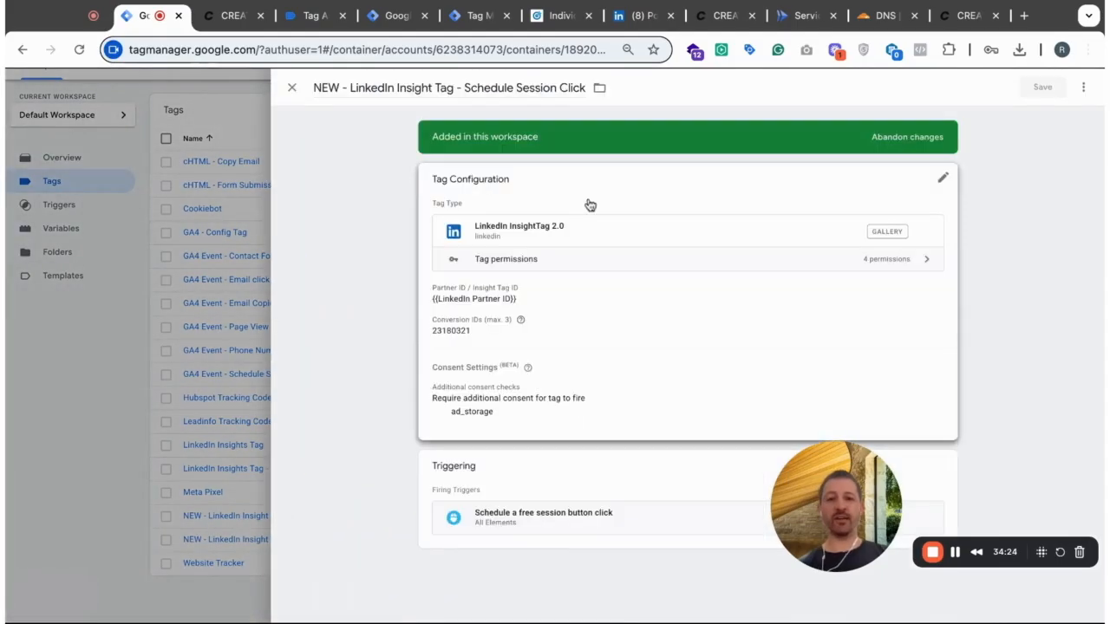
{"action": "left_click", "coordinate": [555, 390]}
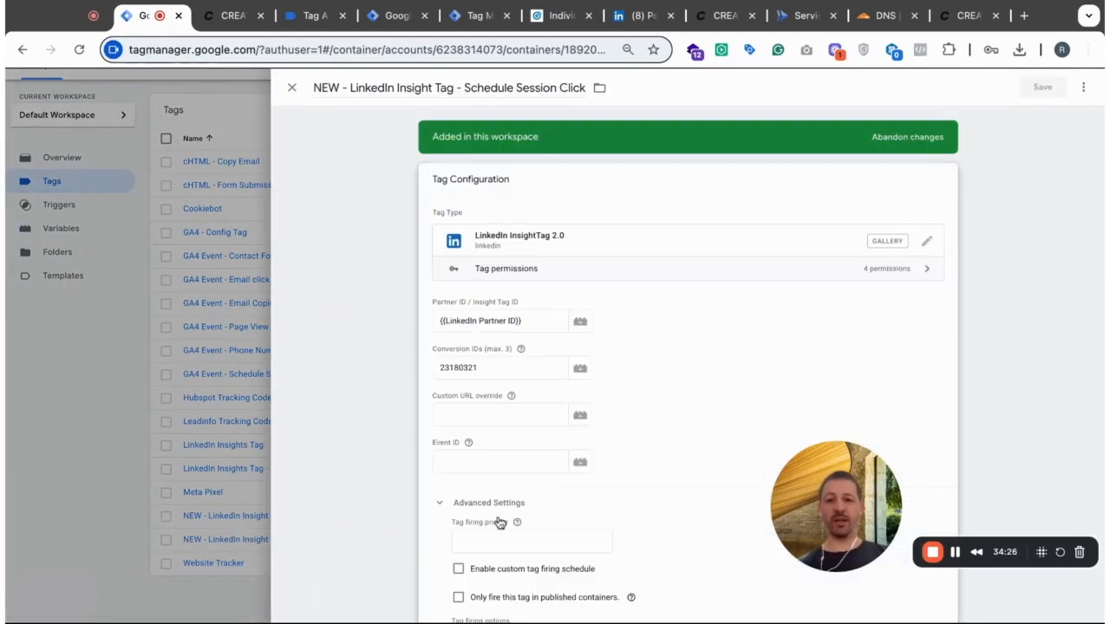
{"action": "scroll", "coordinate": [499, 523], "scroll_direction": "down", "scroll_amount": 2}
{"action": "left_click", "coordinate": [444, 303]}
{"action": "left_click", "coordinate": [580, 303]}
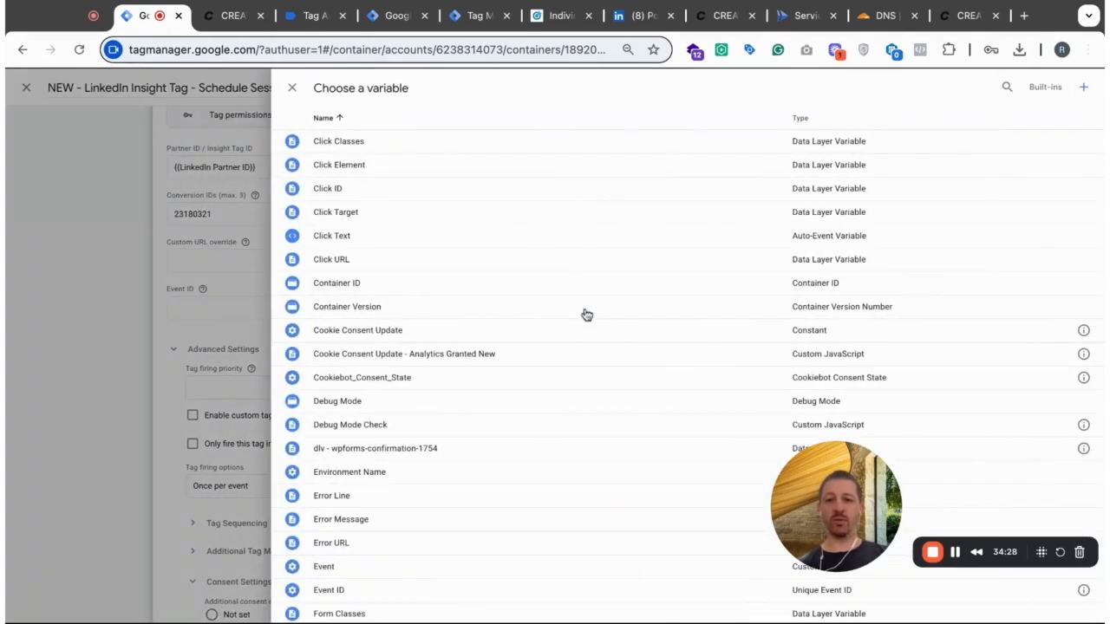
{"action": "scroll", "coordinate": [503, 497], "scroll_direction": "down", "scroll_amount": 1}
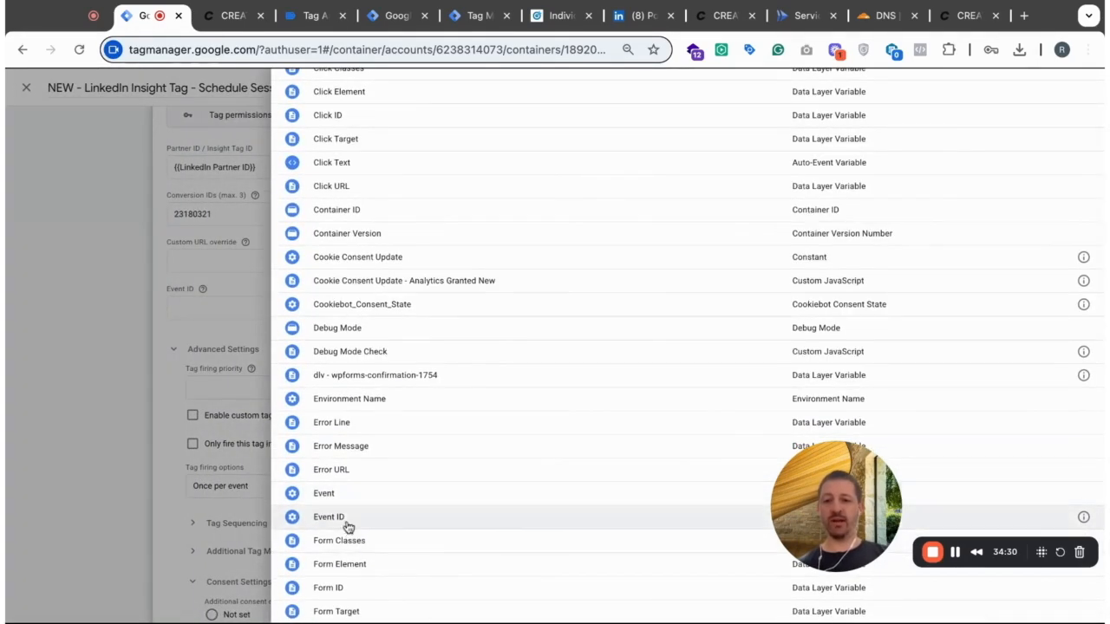
{"action": "left_click", "coordinate": [346, 520]}
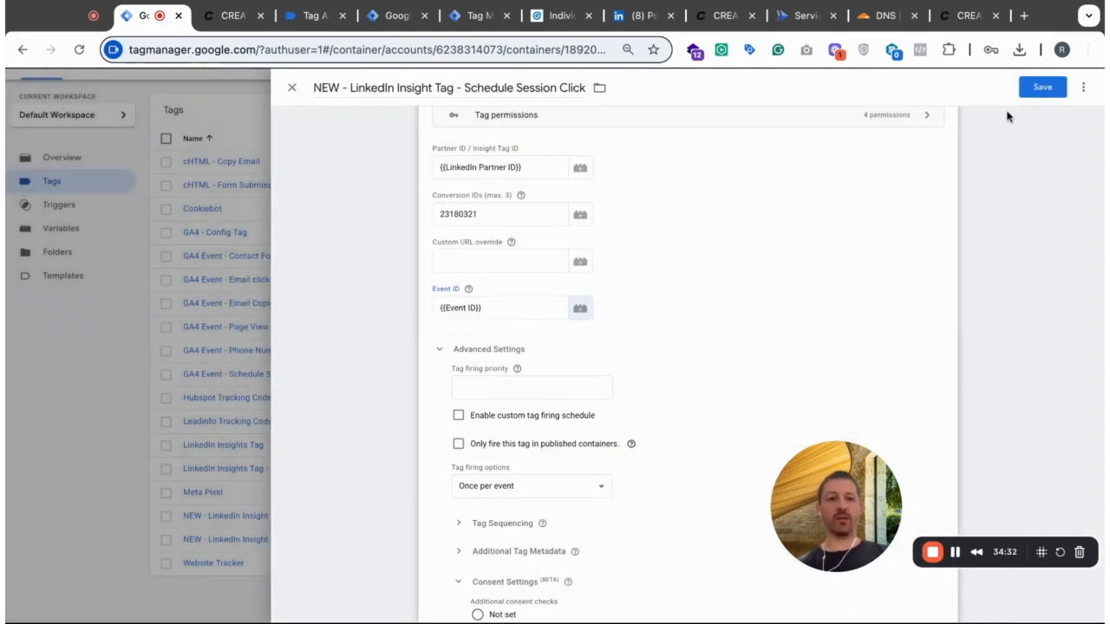
{"action": "left_click", "coordinate": [1040, 86]}
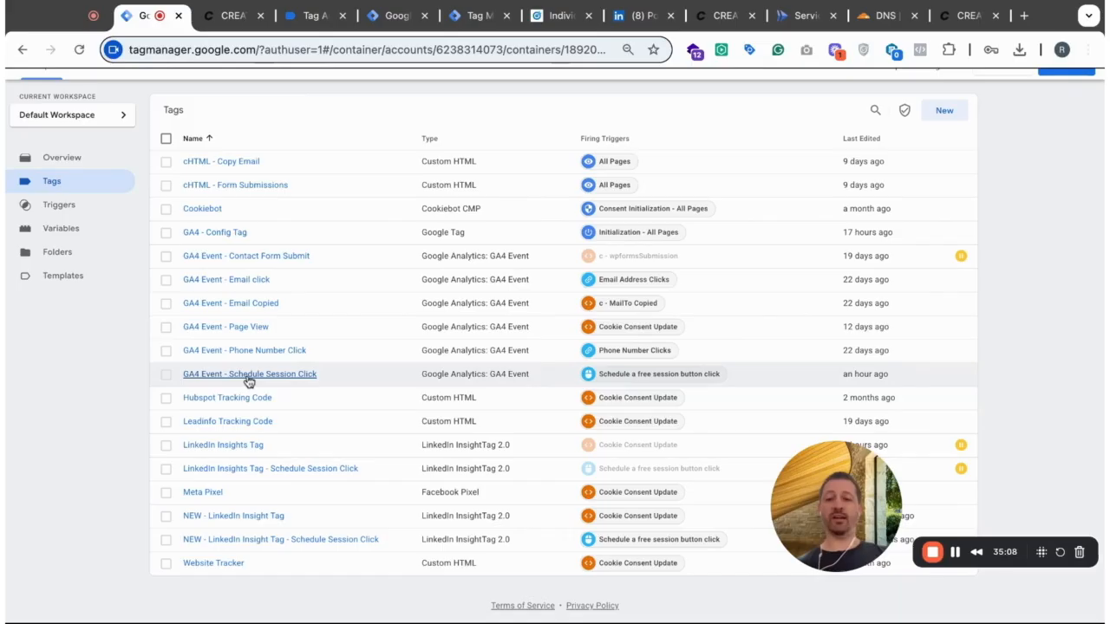
- Check the event_id parameter and its value in the GA4 Event - Page View tag, and close the tag
{"action": "left_click", "coordinate": [248, 326]}
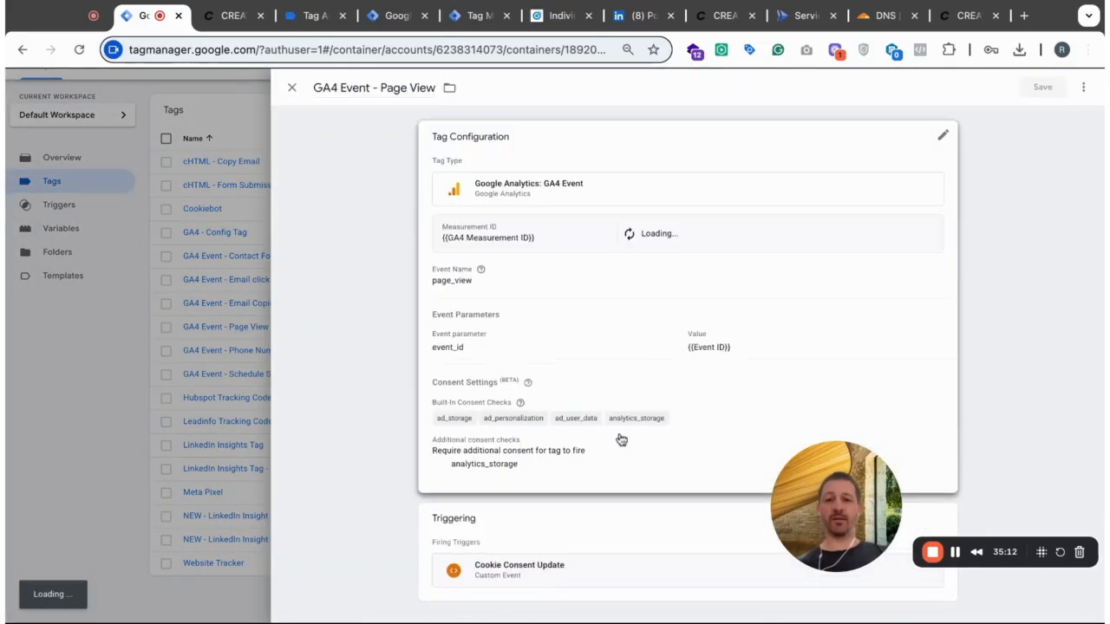
{"action": "scroll", "coordinate": [698, 361], "scroll_direction": "down", "scroll_amount": 2}
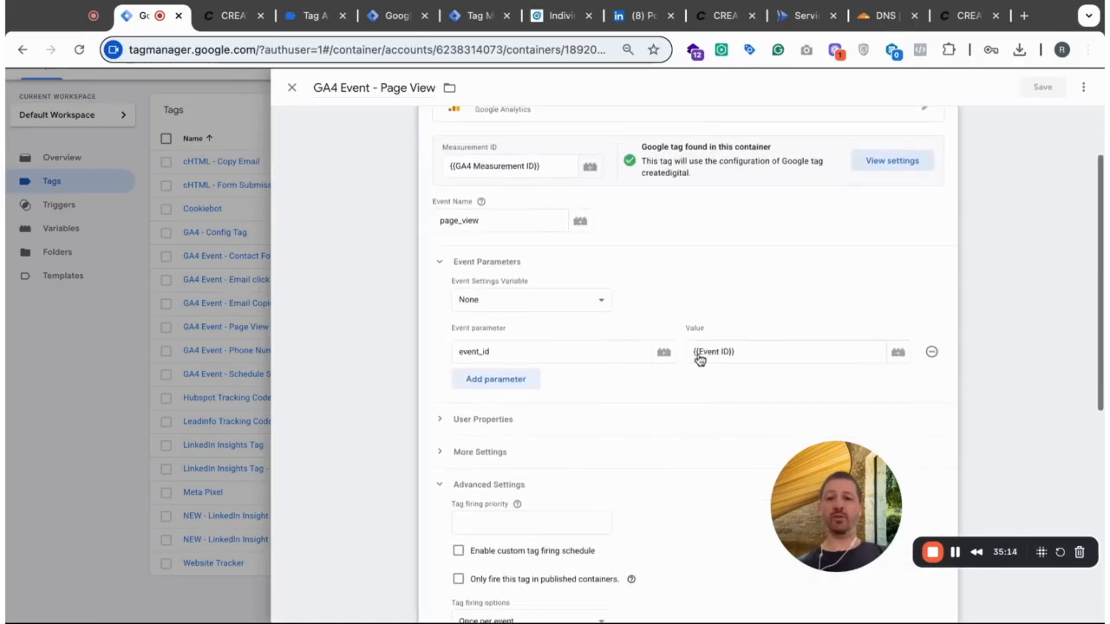
{"action": "scroll", "coordinate": [699, 360], "scroll_direction": "down", "scroll_amount": 1}
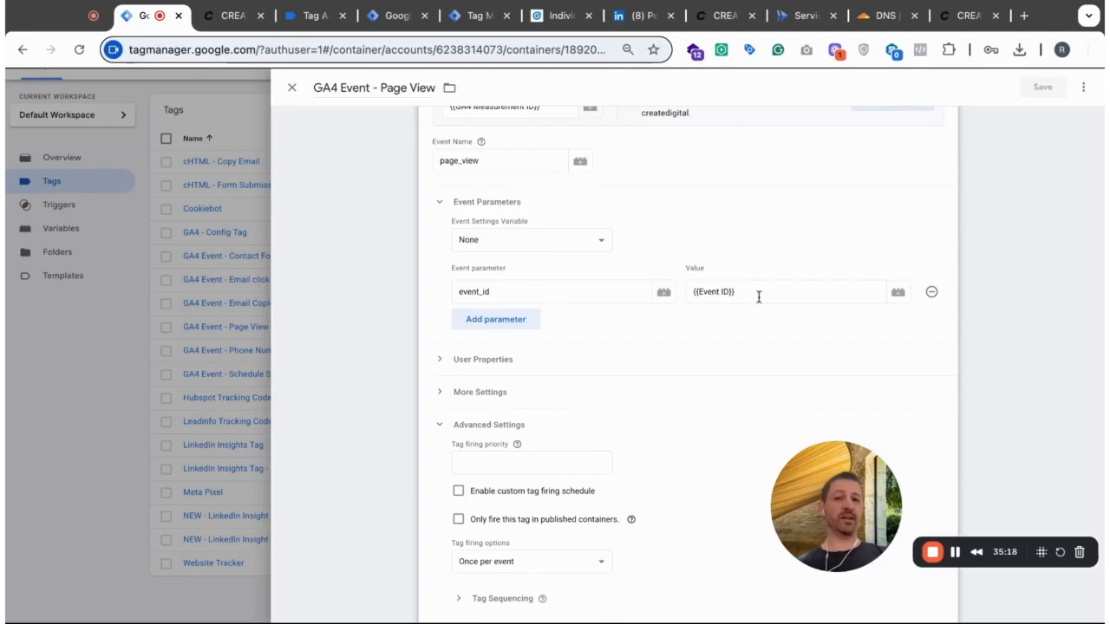
{"action": "left_click", "coordinate": [292, 88]}
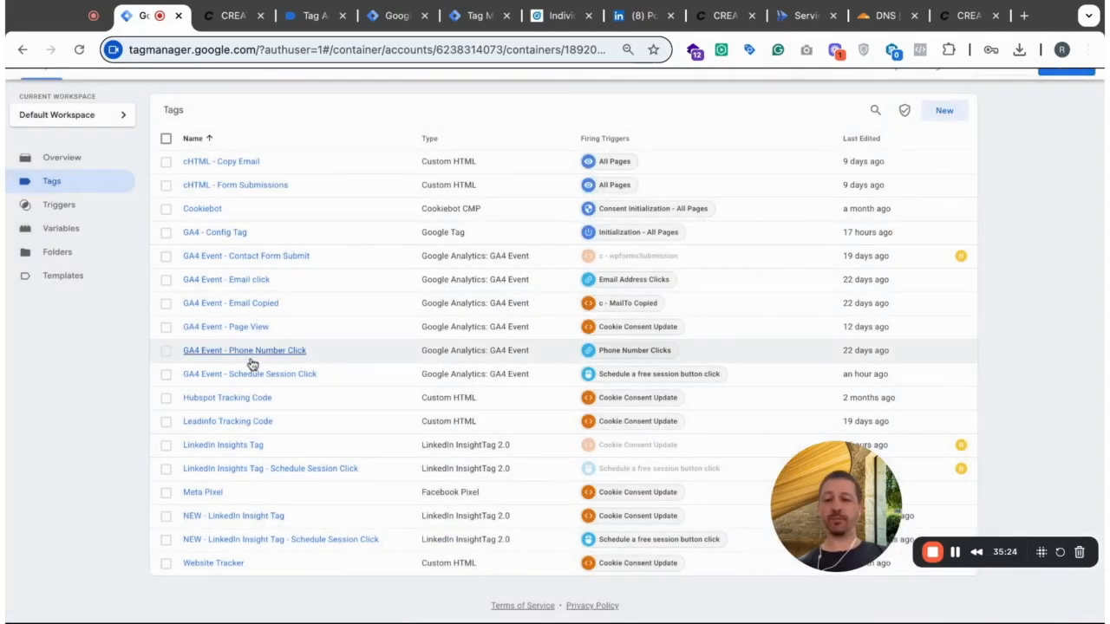
- Check the event parameters of the GA4 Event - Schedule Session Click tag, especially event_id, and close the tag
{"action": "left_click", "coordinate": [246, 375]}
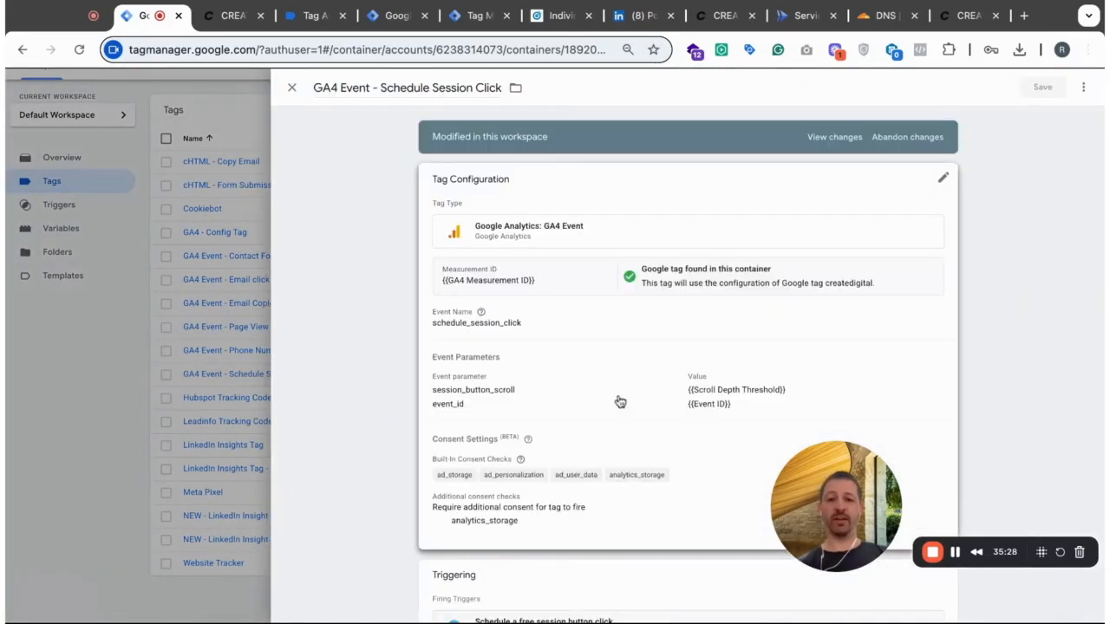
{"action": "left_click", "coordinate": [620, 401]}
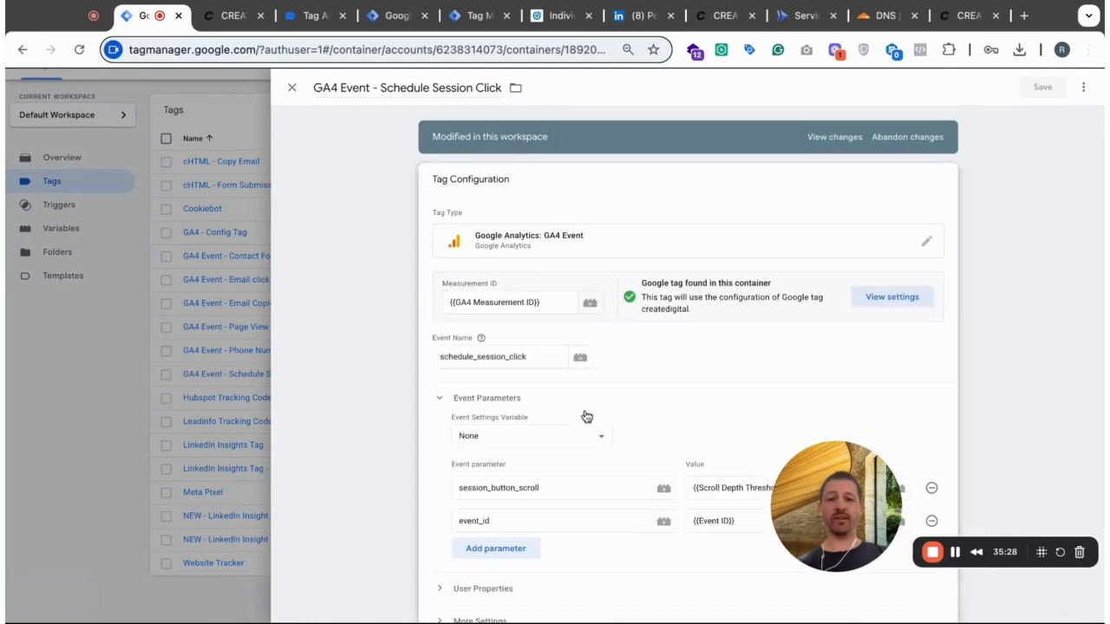
{"action": "scroll", "coordinate": [585, 416], "scroll_direction": "down", "scroll_amount": 4}
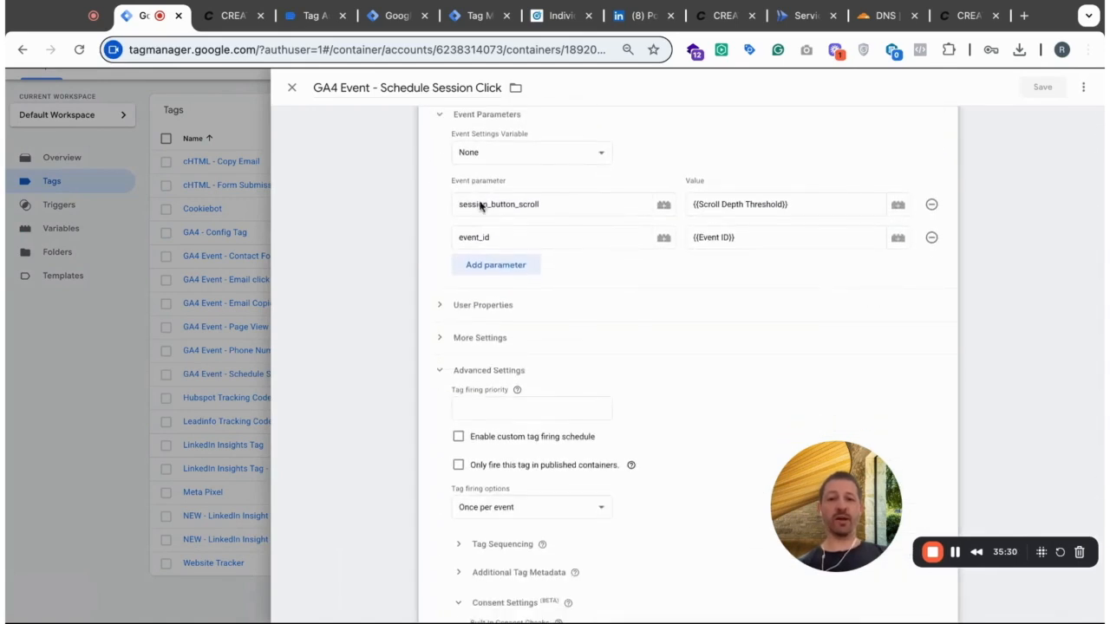
{"action": "double_click", "coordinate": [525, 237]}
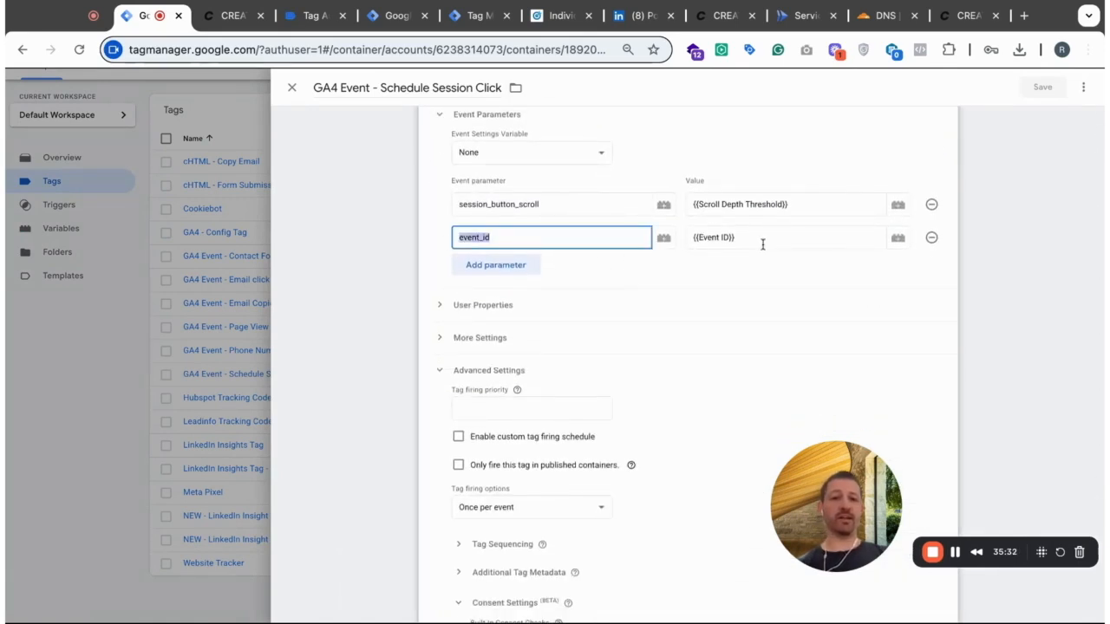
{"action": "scroll", "coordinate": [763, 245], "scroll_direction": "up", "scroll_amount": 1}
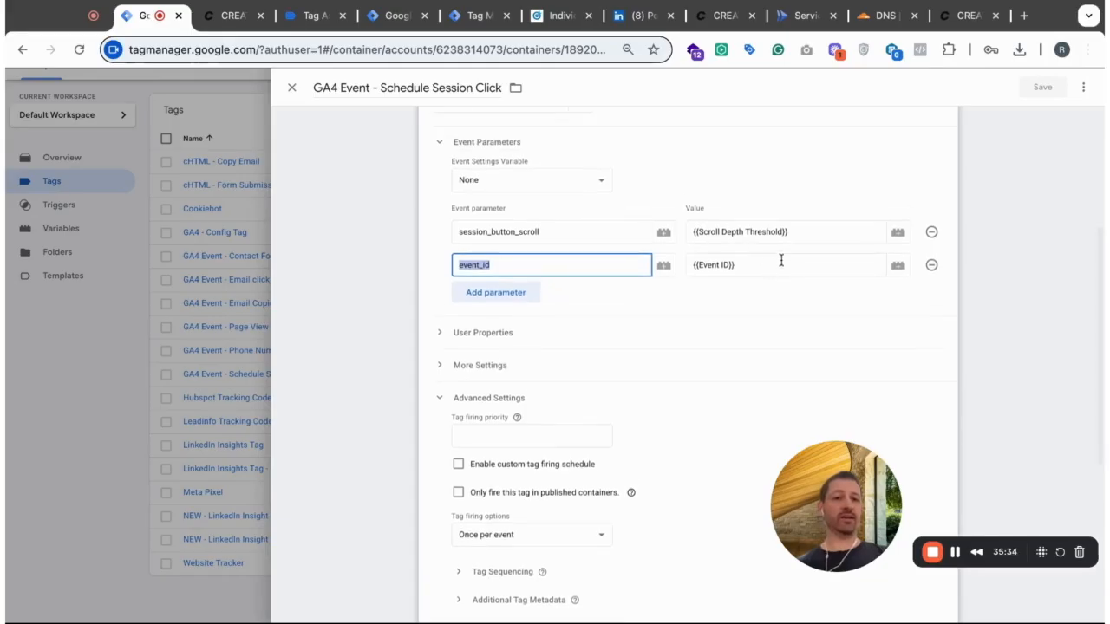
{"action": "scroll", "coordinate": [763, 267], "scroll_direction": "up", "scroll_amount": 3}
{"action": "scroll", "coordinate": [763, 267], "scroll_direction": "down", "scroll_amount": 2}
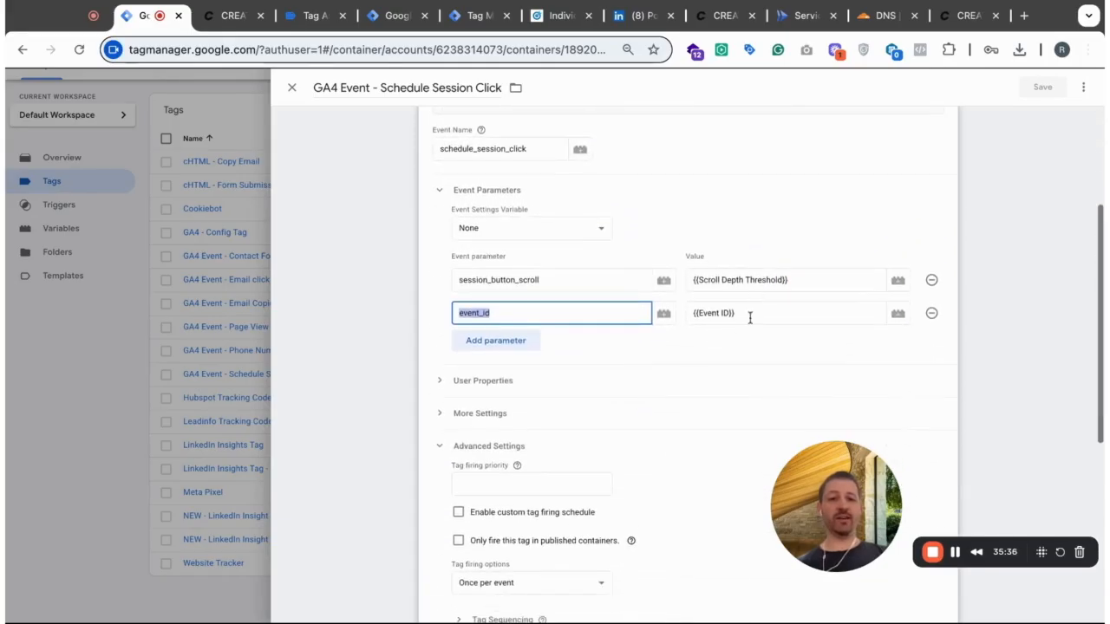
{"action": "scroll", "coordinate": [679, 309], "scroll_direction": "up", "scroll_amount": 5}
{"action": "left_click", "coordinate": [292, 87]}
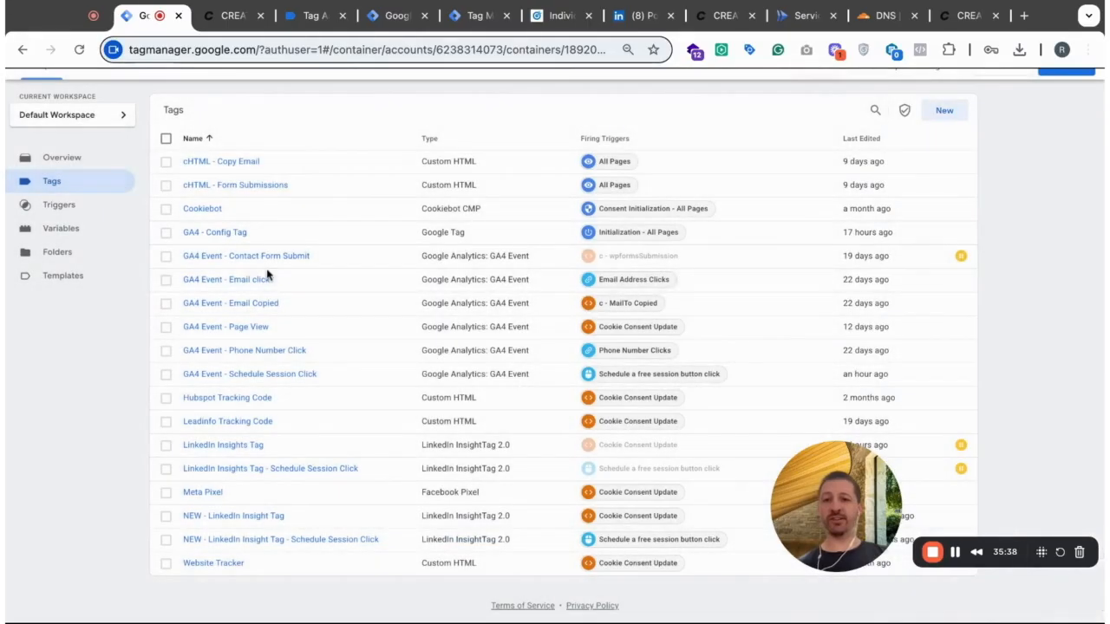
- From a new user-defined variable, search the Community Template Gallery for "event" and view the details of stape-io's Unique Event ID template
{"action": "left_click", "coordinate": [58, 232]}
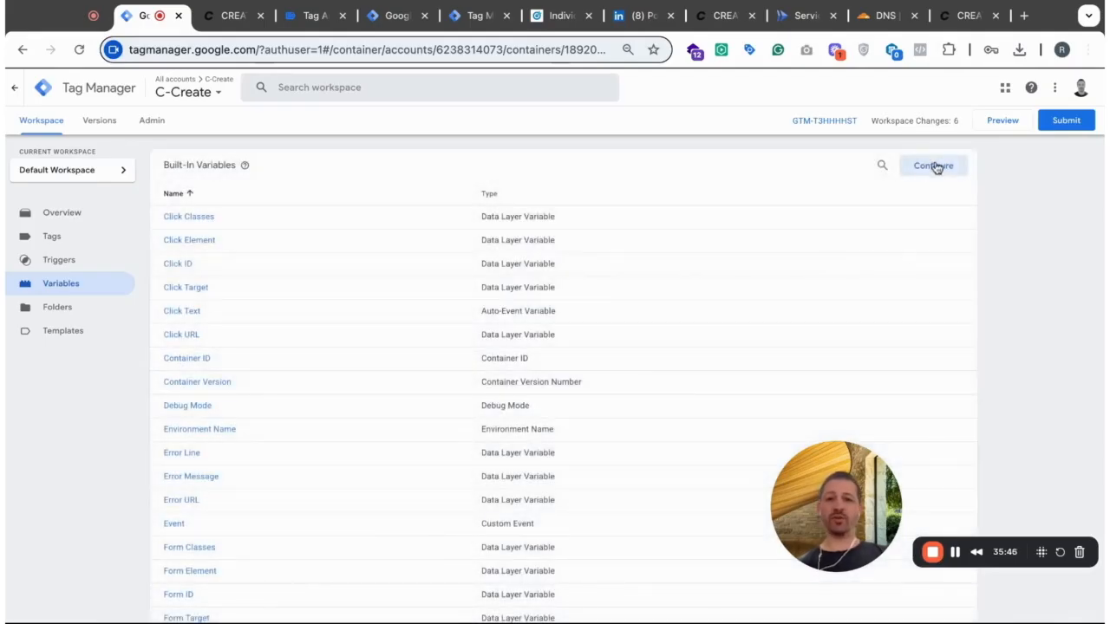
{"action": "scroll", "coordinate": [909, 291], "scroll_direction": "down", "scroll_amount": 15}
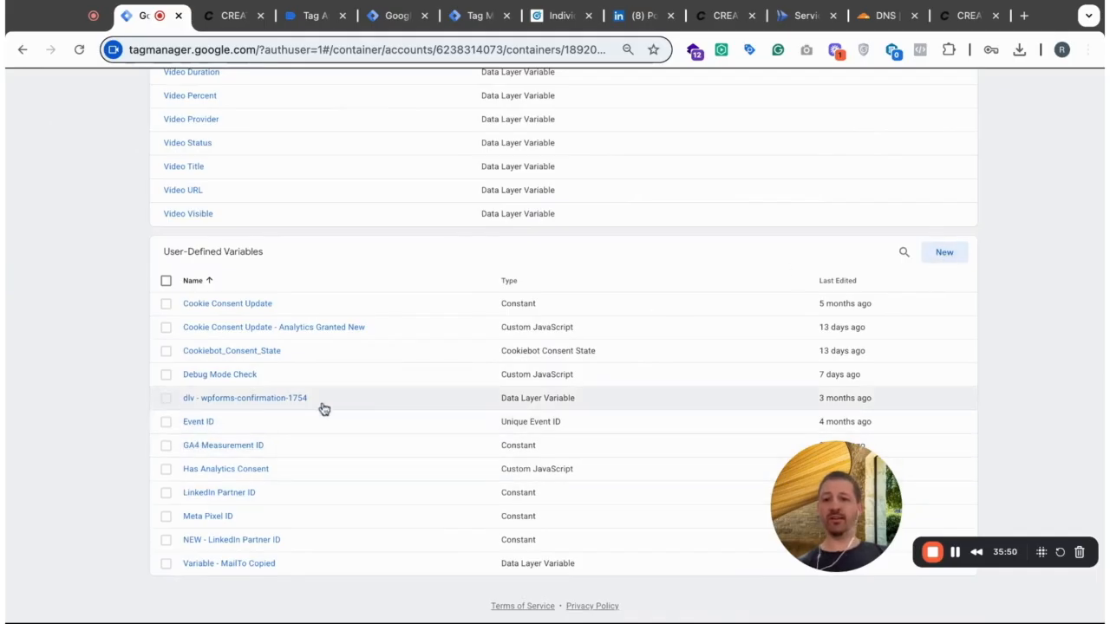
{"action": "left_click", "coordinate": [945, 253]}
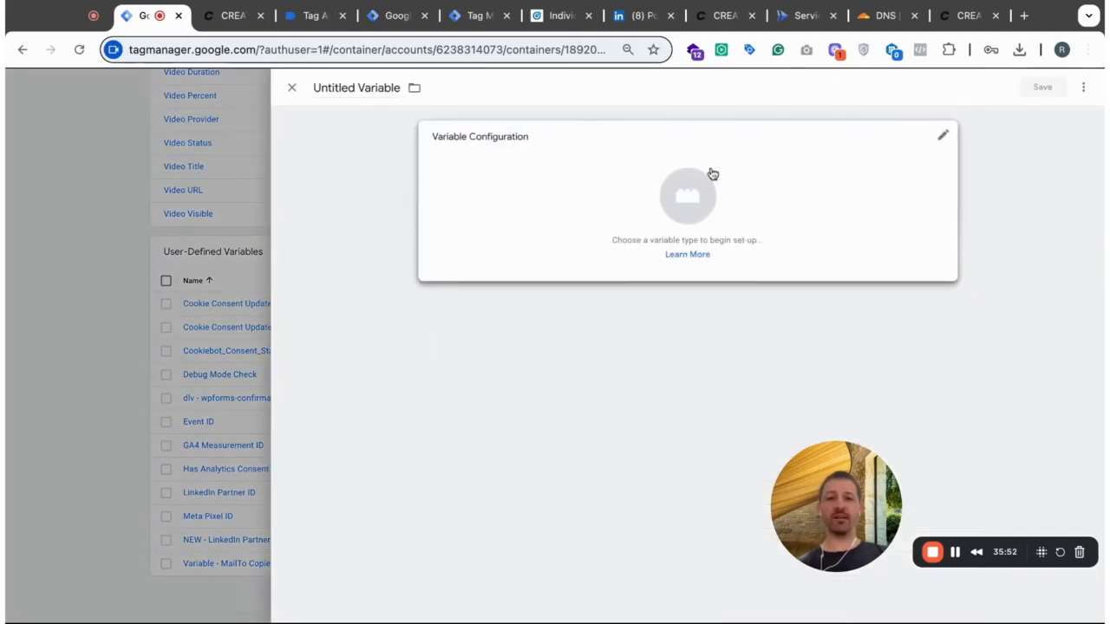
{"action": "left_click", "coordinate": [580, 197]}
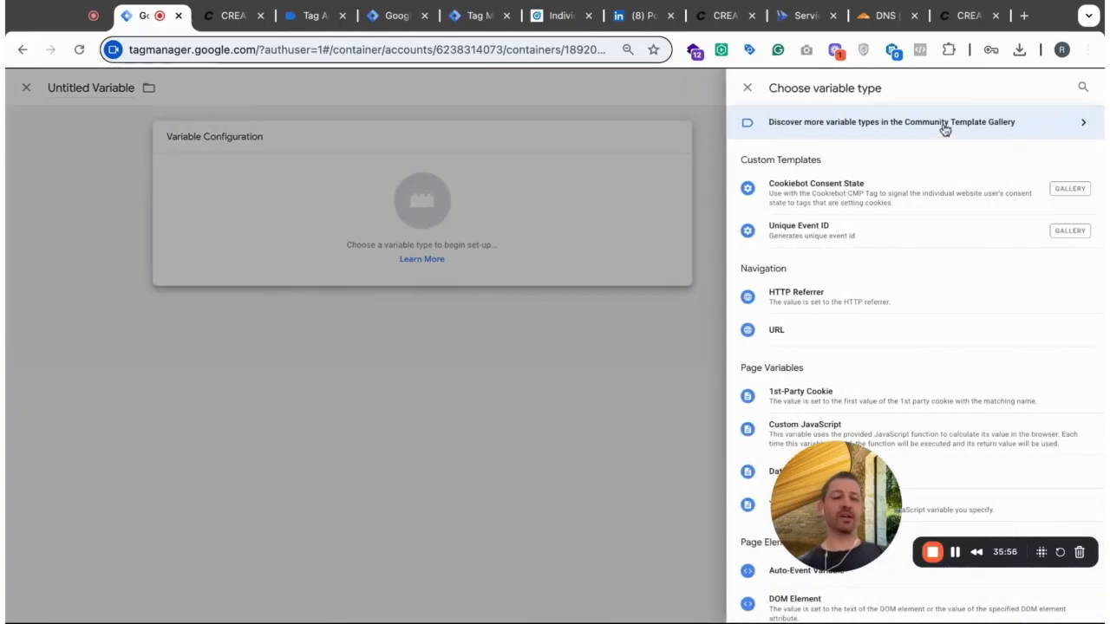
{"action": "left_click", "coordinate": [990, 127]}
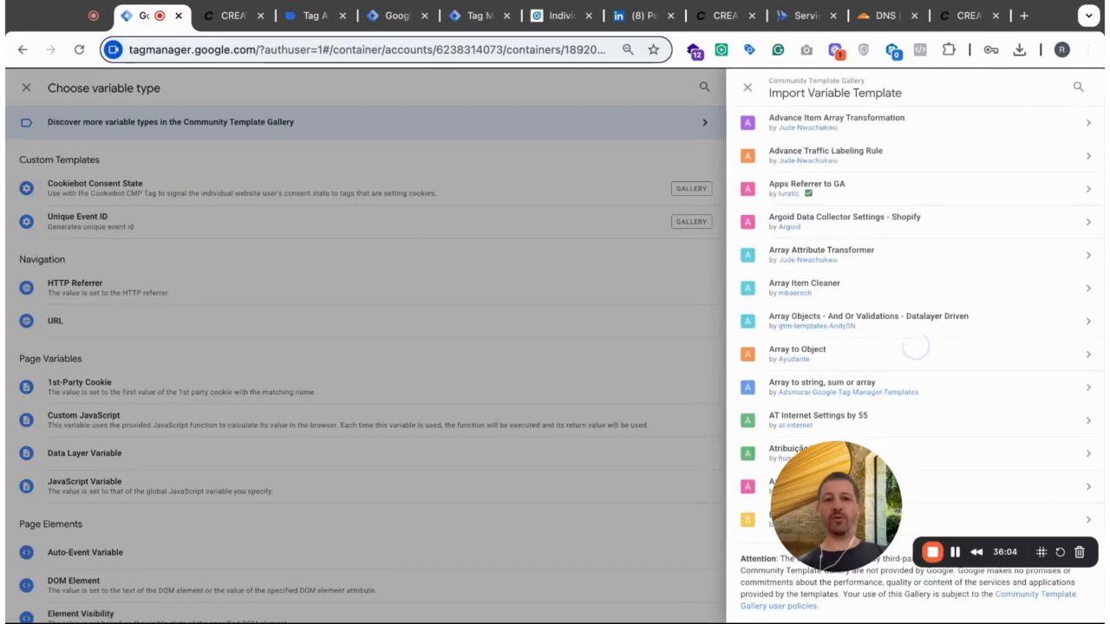
{"action": "left_click", "coordinate": [1078, 90]}
{"action": "type", "text": "ev"}
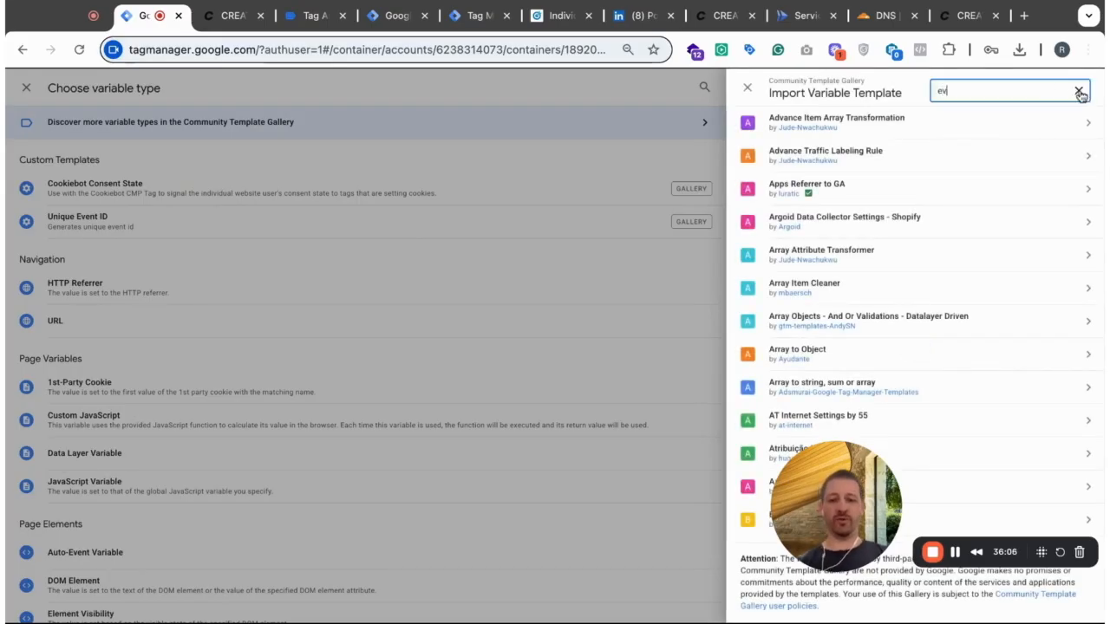
{"action": "type", "text": "ent"}
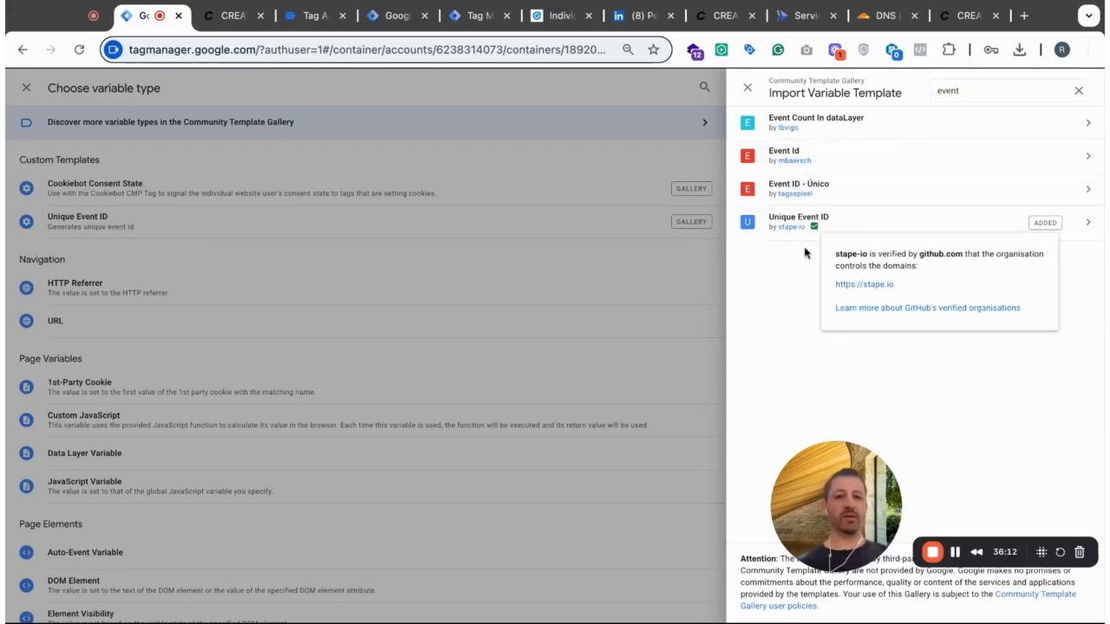
{"action": "mouse_move", "coordinate": [812, 225]}
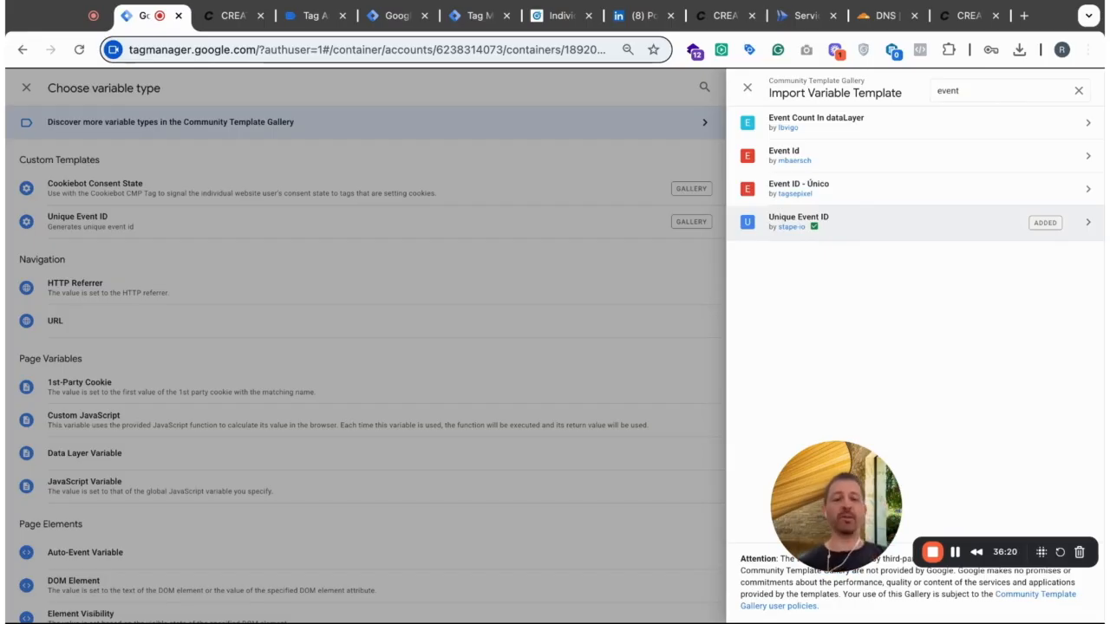
{"action": "left_click", "coordinate": [867, 222]}
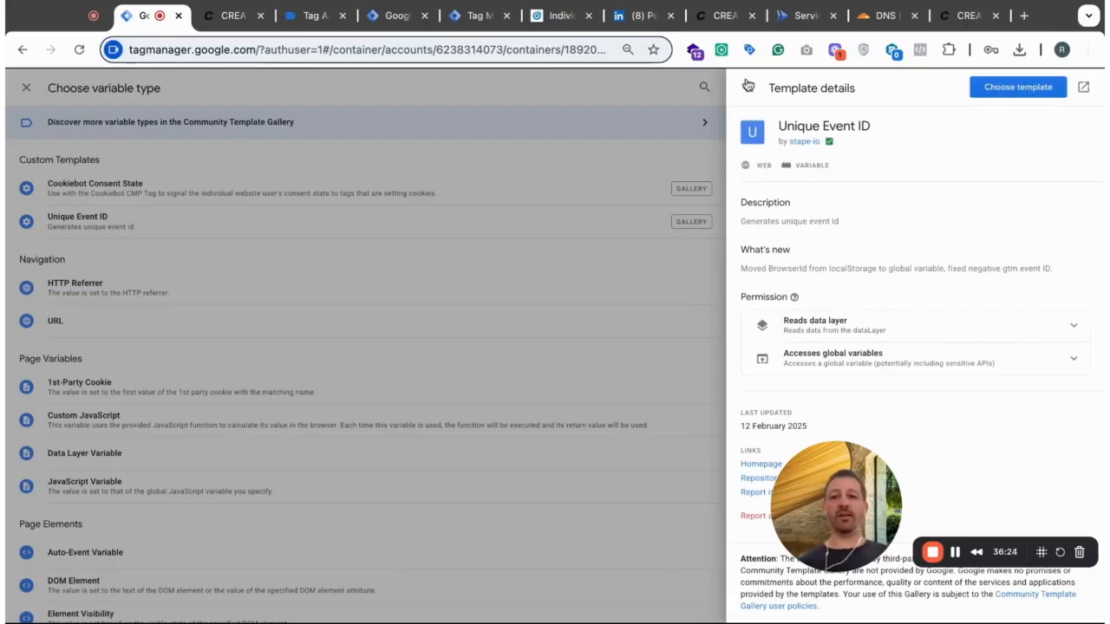
{"action": "left_click", "coordinate": [747, 87]}
{"action": "left_click", "coordinate": [744, 87]}
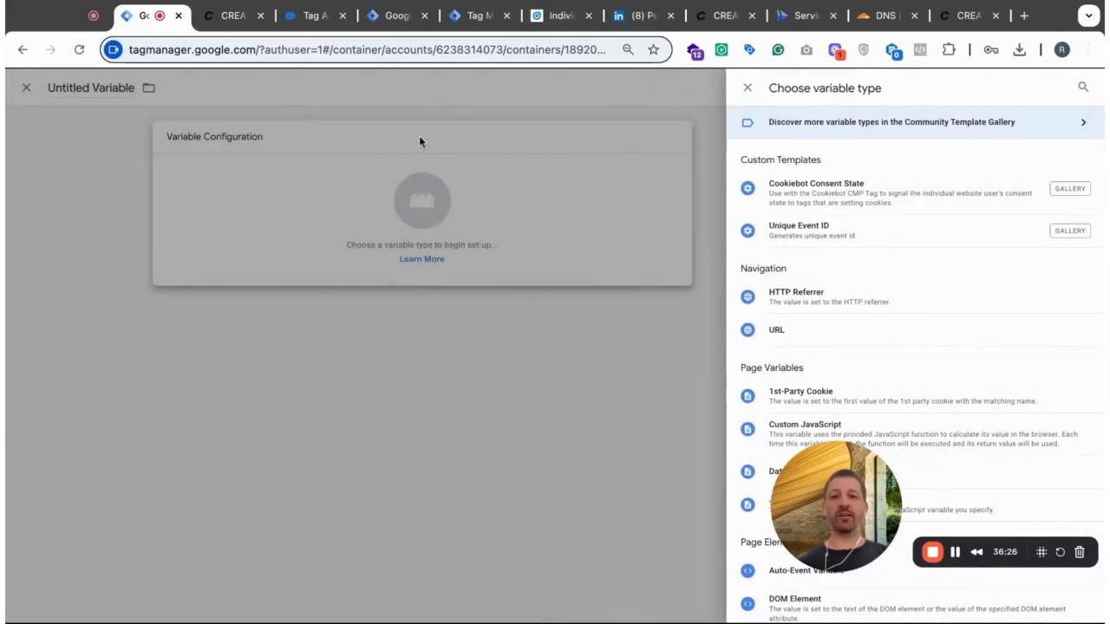
{"action": "left_click", "coordinate": [746, 87]}
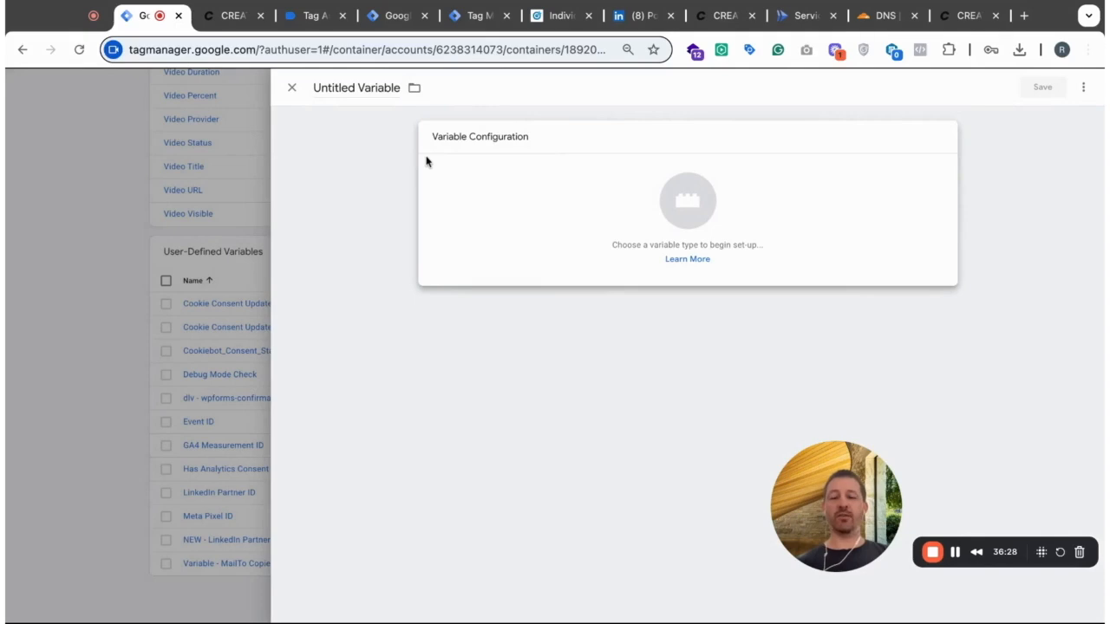
- Set up a new variable with stape-io's Unique Event ID template from the gallery, and discard it without saving
{"action": "left_click", "coordinate": [636, 215]}
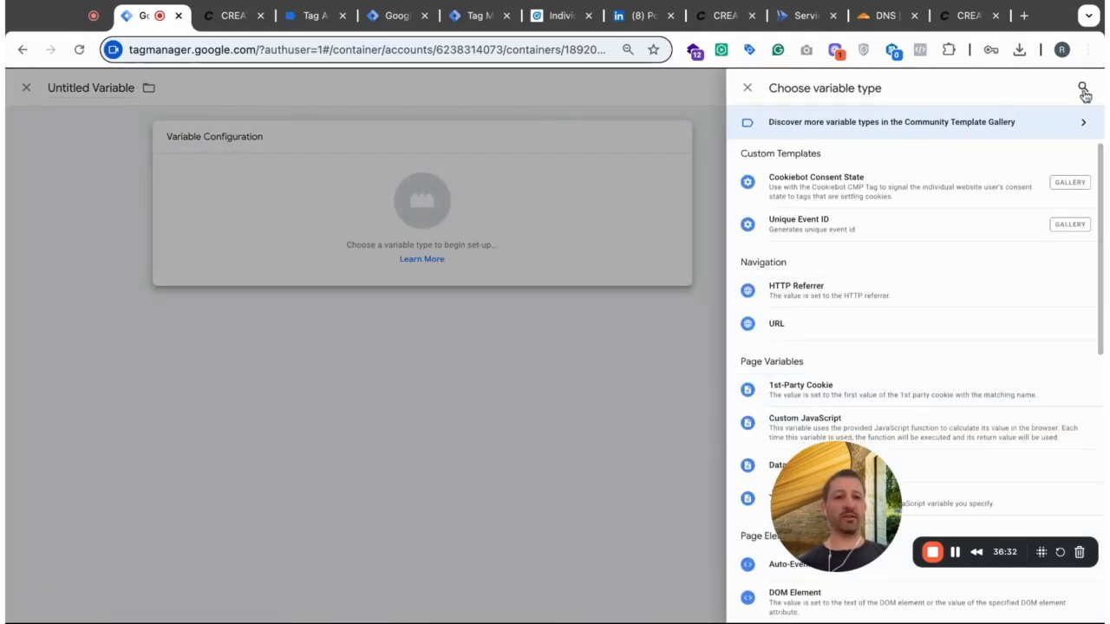
{"action": "left_click", "coordinate": [1023, 121]}
{"action": "left_click", "coordinate": [1077, 91]}
{"action": "type", "text": "event"}
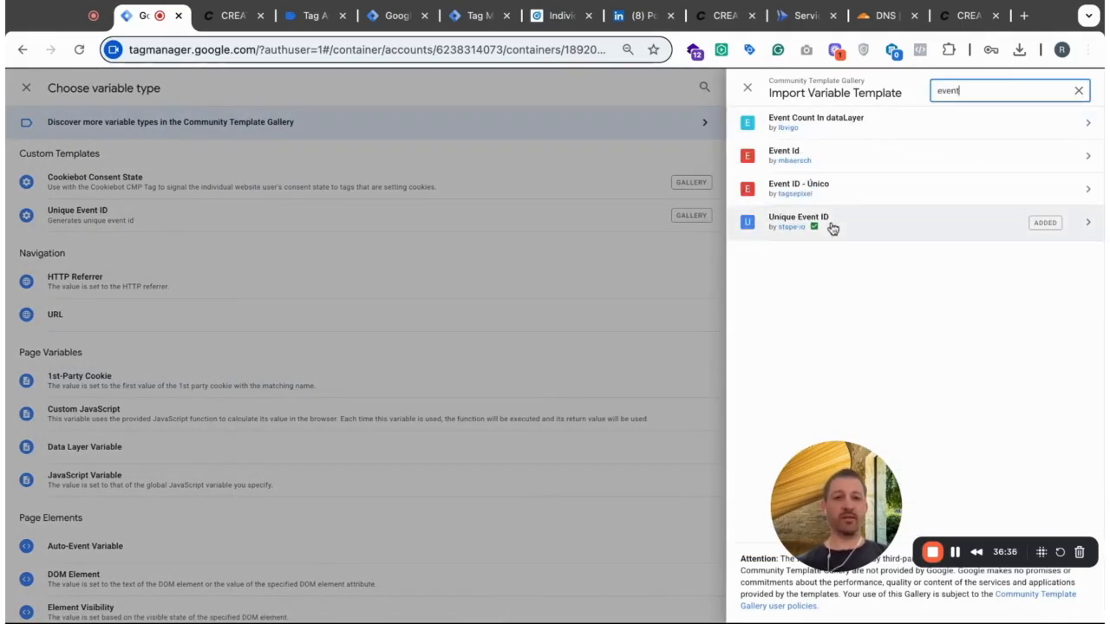
{"action": "left_click", "coordinate": [864, 232]}
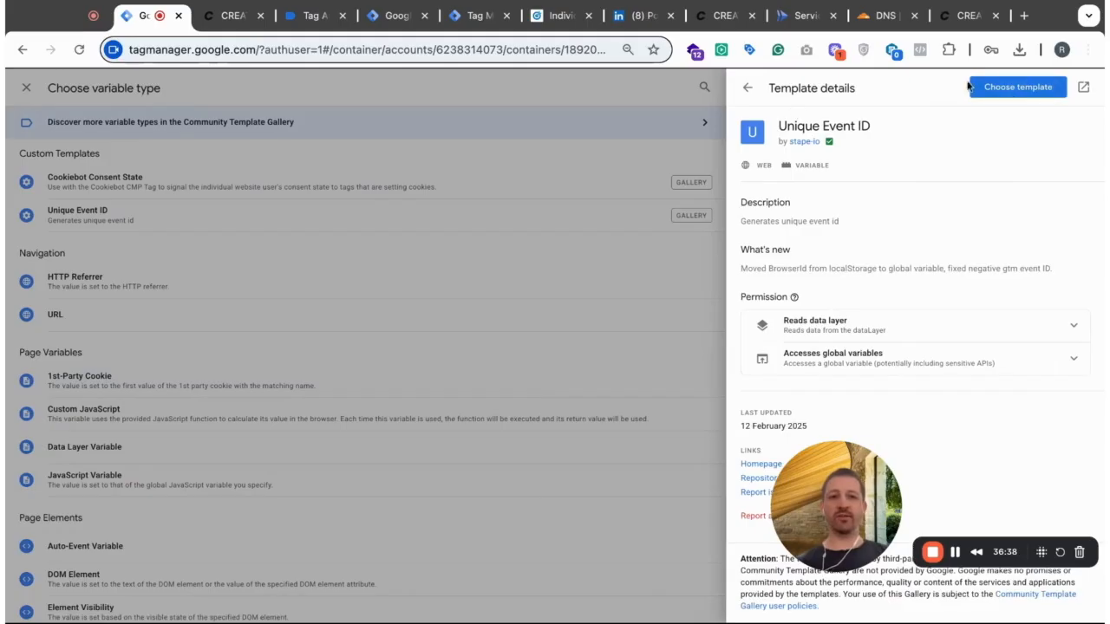
{"action": "left_click", "coordinate": [1020, 90]}
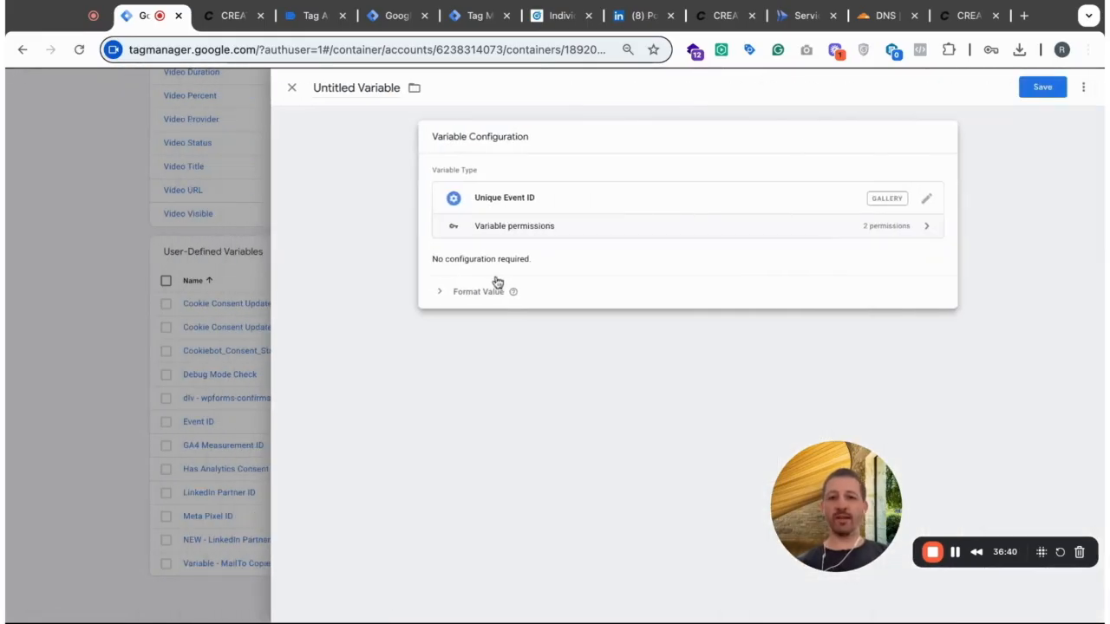
{"action": "left_click", "coordinate": [371, 88]}
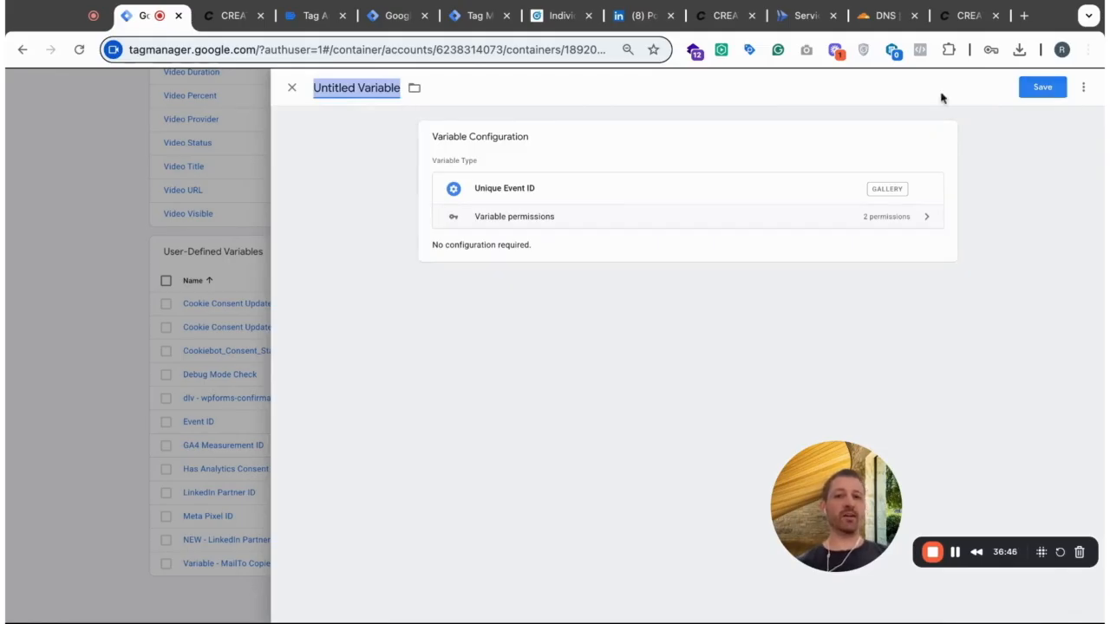
{"action": "left_click", "coordinate": [292, 88]}
{"action": "left_click", "coordinate": [617, 229]}
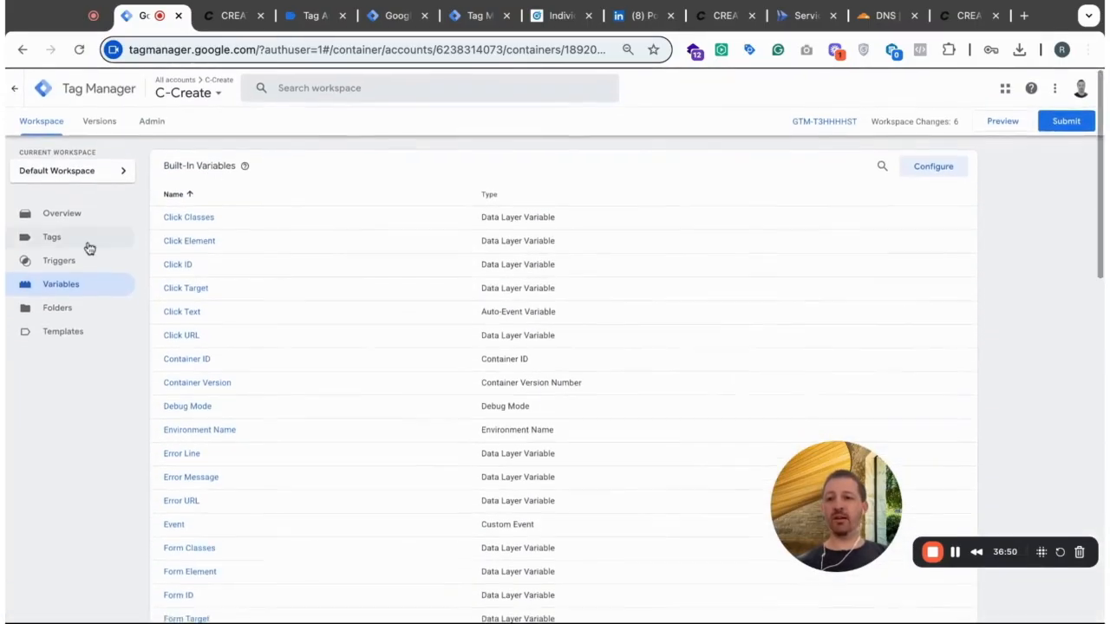
- Review the tag lists of the C-Create web container and the S-Create server container
{"action": "left_click", "coordinate": [72, 247]}
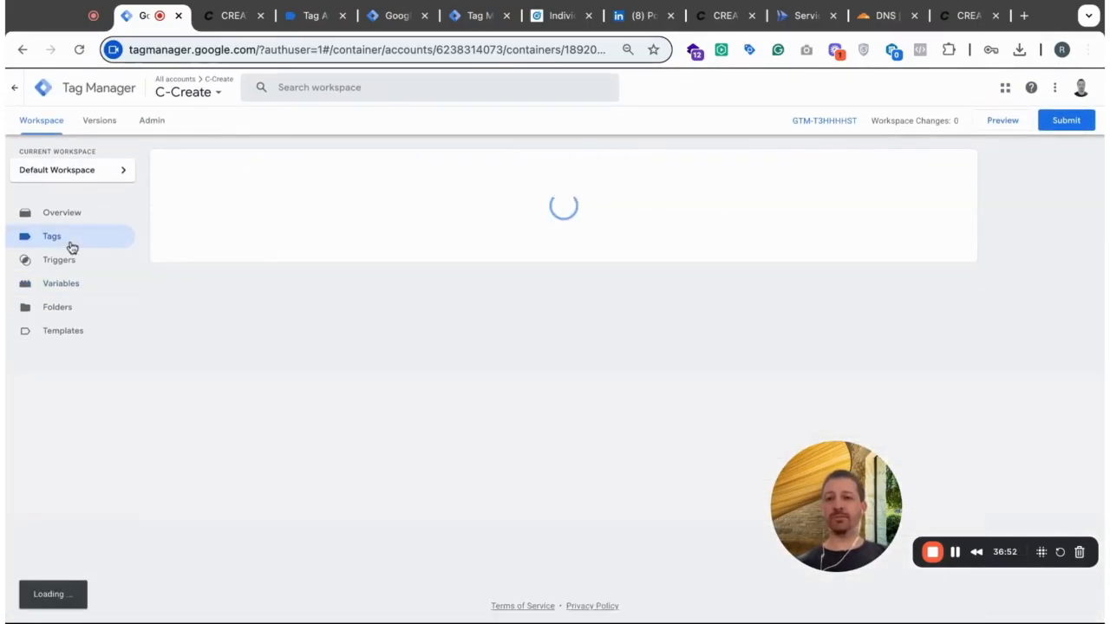
{"action": "scroll", "coordinate": [537, 310], "scroll_direction": "down", "scroll_amount": 2}
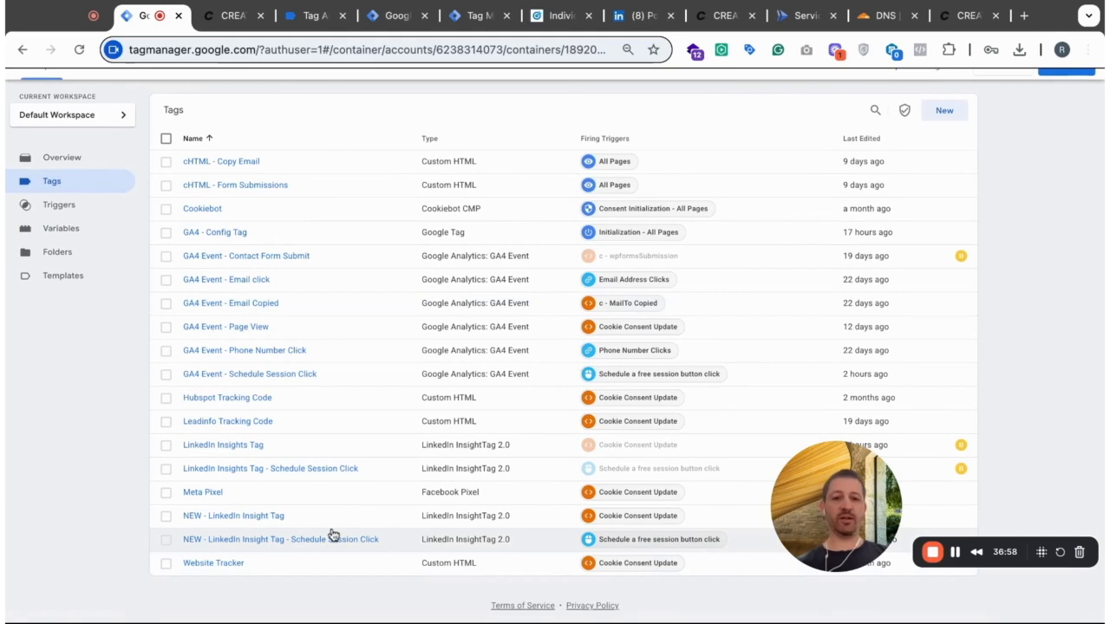
{"action": "left_click", "coordinate": [401, 16]}
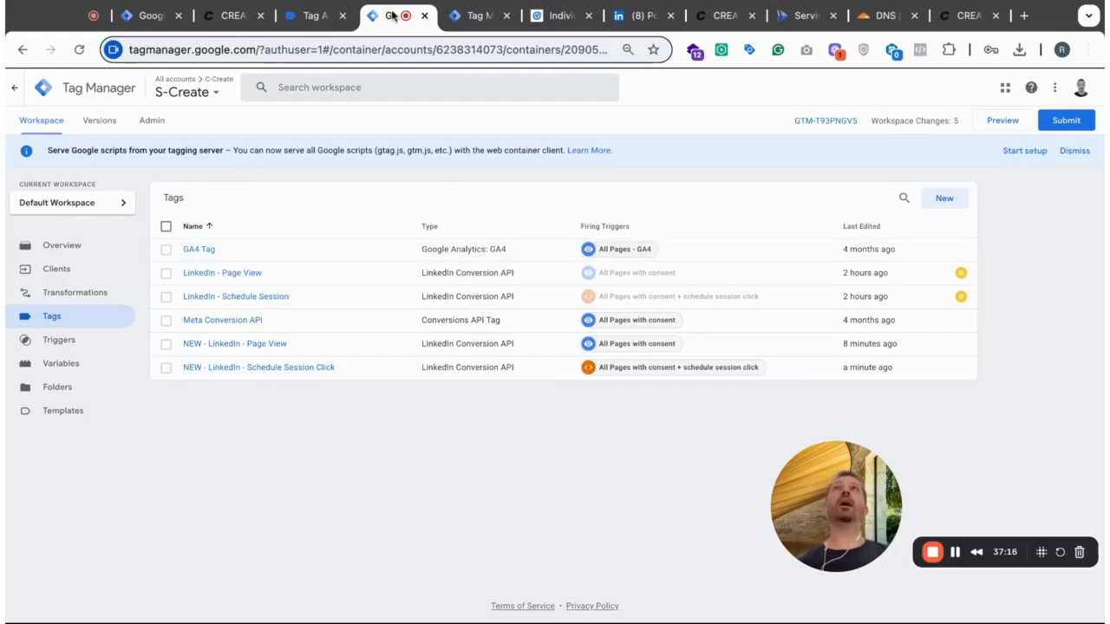
{"action": "left_click", "coordinate": [149, 15]}
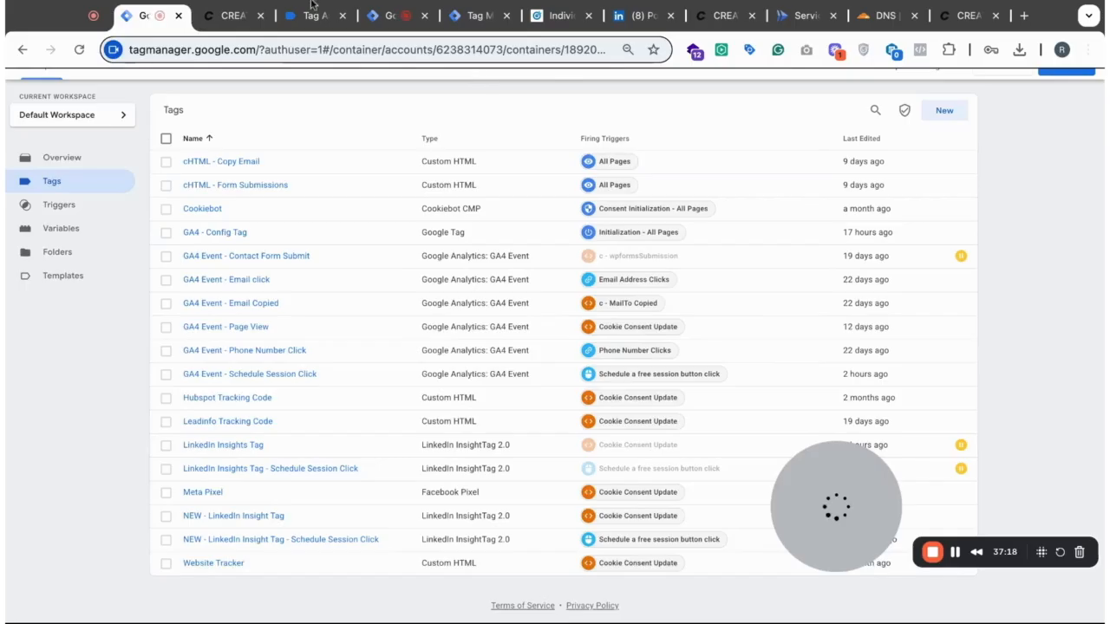
- Close the website page and the disconnected Tag Assistant debug session for the C-Create container
{"action": "left_click", "coordinate": [237, 16]}
{"action": "left_click", "coordinate": [261, 15]}
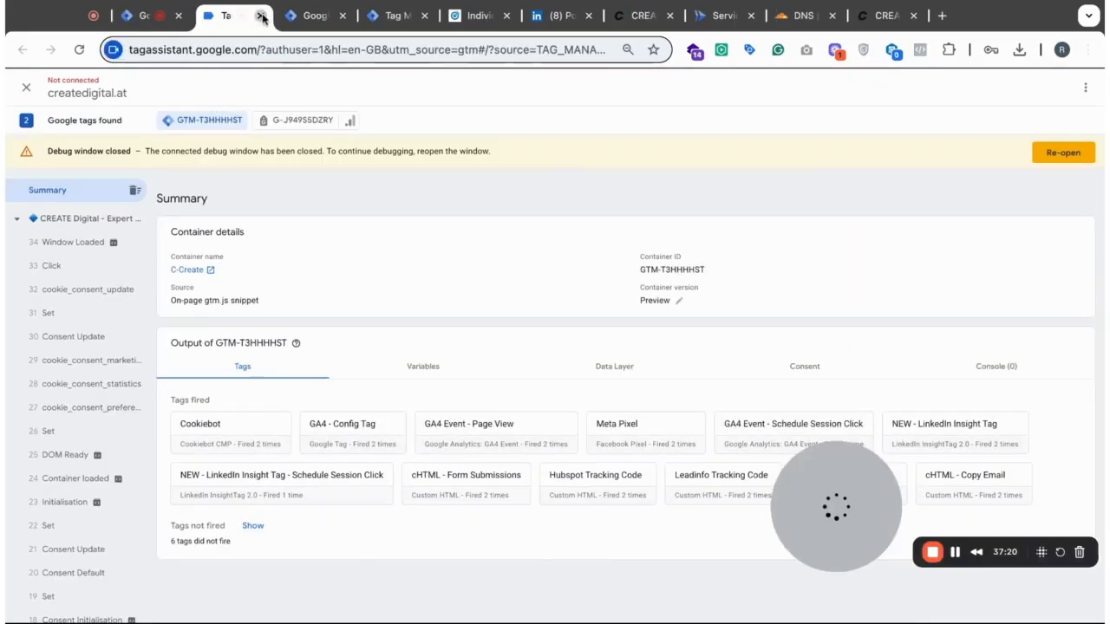
{"action": "left_click", "coordinate": [261, 15]}
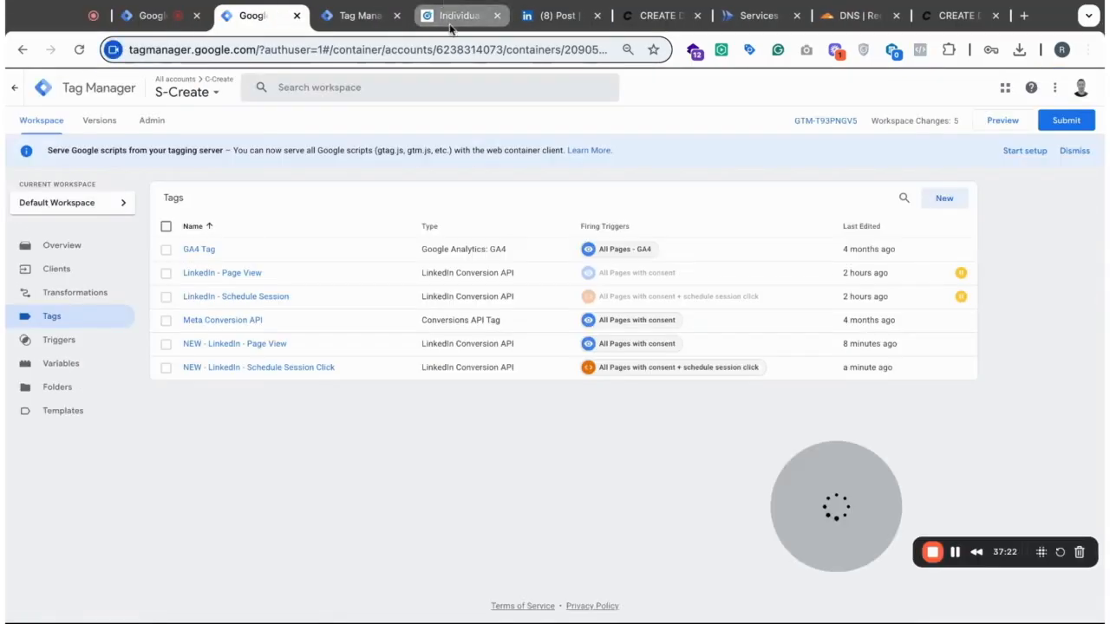
- Switch to LinkedIn Campaign Manager and review the details of the NEW - Schedule Session Click (server) conversion
{"action": "left_click", "coordinate": [504, 17]}
{"action": "left_click", "coordinate": [356, 16]}
{"action": "left_click", "coordinate": [450, 16]}
{"action": "scroll", "coordinate": [721, 411], "scroll_direction": "down", "scroll_amount": 2}
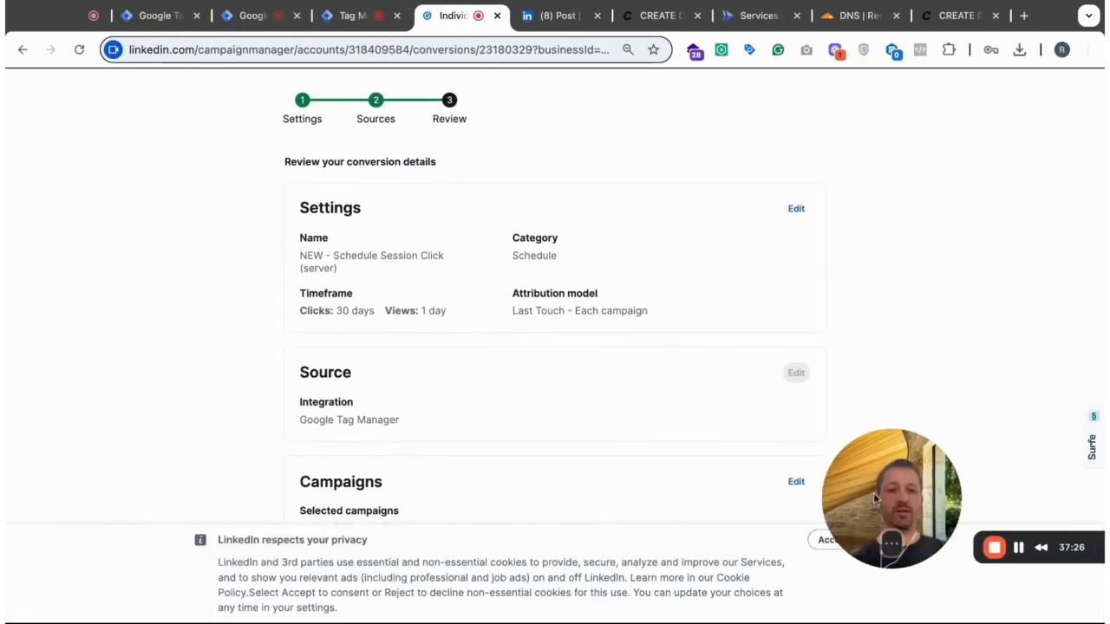
- Accept the LinkedIn cookie notice and save the update of the NEW - Schedule Session Click (server) conversion
{"action": "left_click_drag", "start_coordinate": [876, 499], "coordinate": [873, 363]}
{"action": "left_click", "coordinate": [834, 541]}
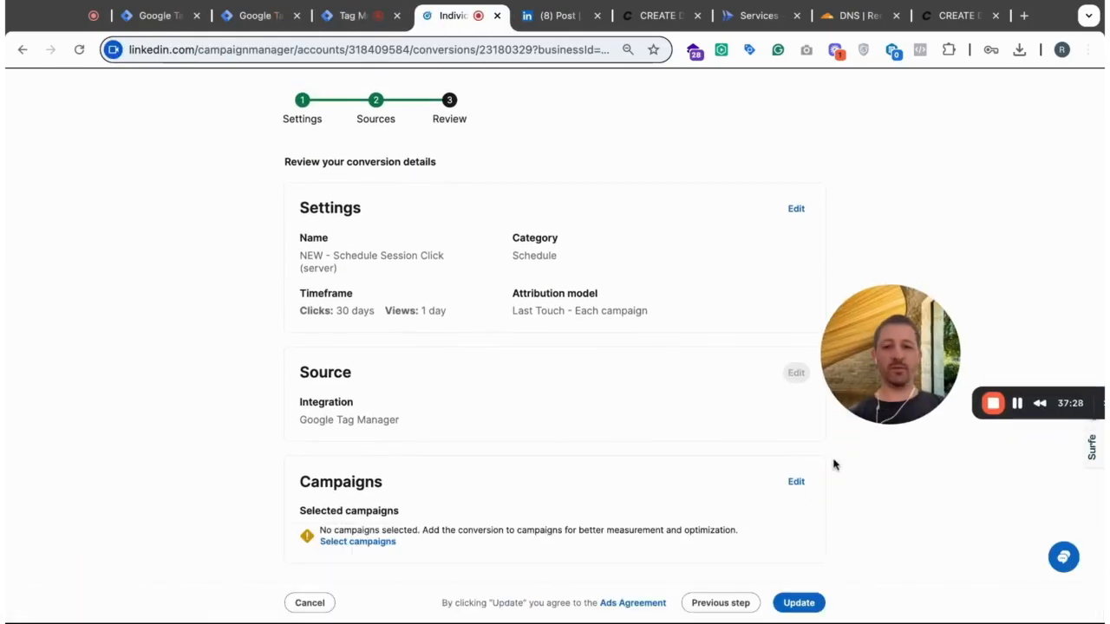
{"action": "left_click", "coordinate": [799, 604]}
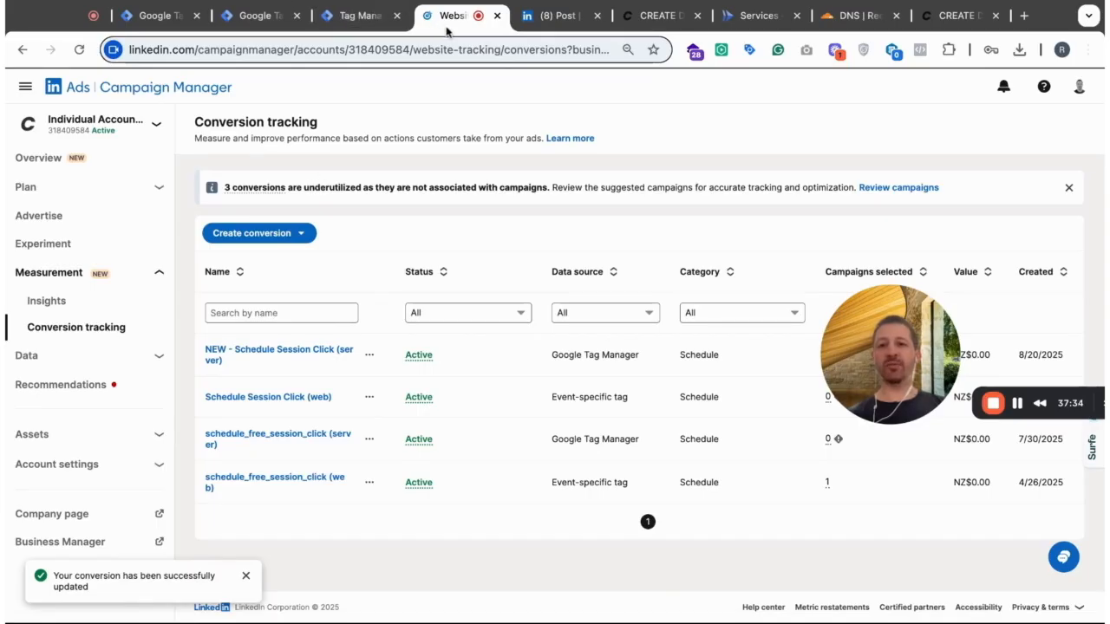
- Launch preview mode for the C-Create web container in Tag Manager and close the old server debug session
{"action": "left_click", "coordinate": [168, 15]}
{"action": "scroll", "coordinate": [780, 143], "scroll_direction": "up", "scroll_amount": 2}
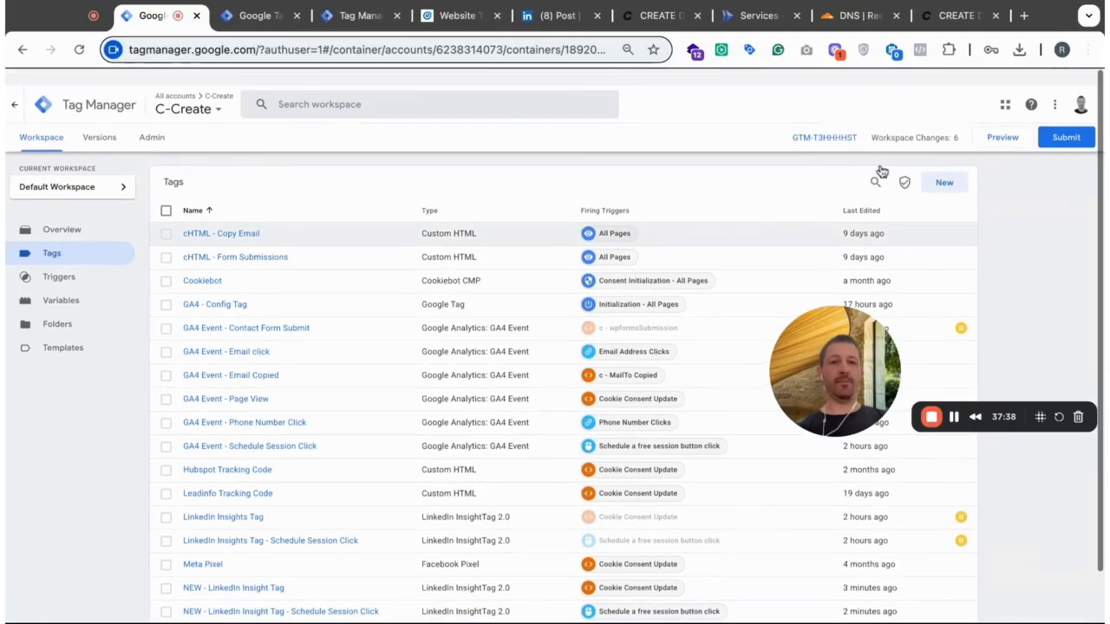
{"action": "left_click", "coordinate": [1004, 126]}
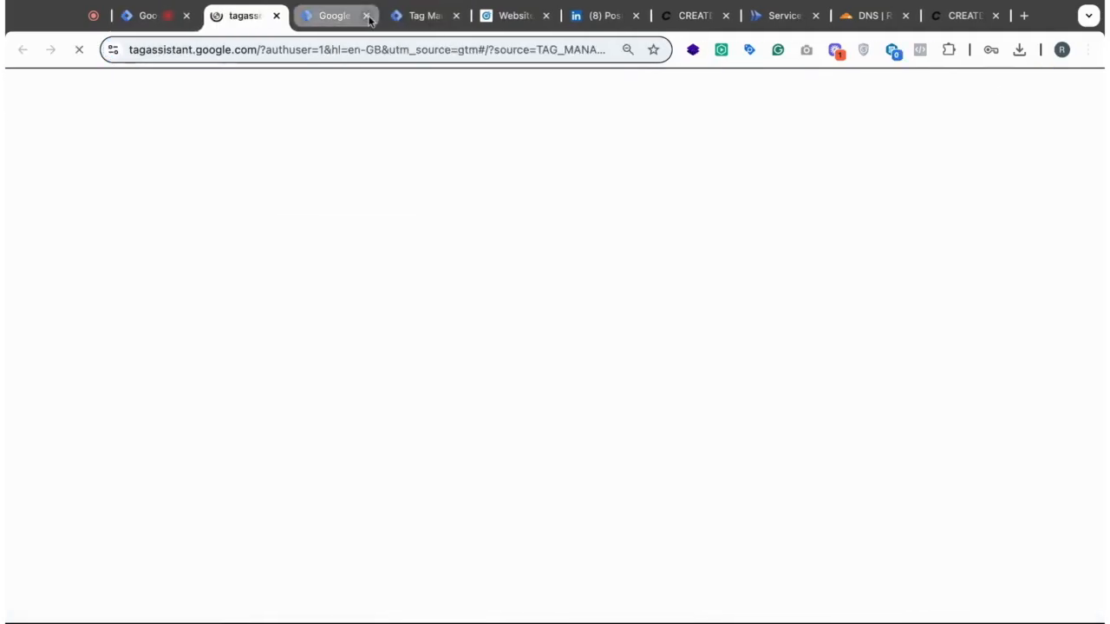
{"action": "left_click", "coordinate": [426, 17]}
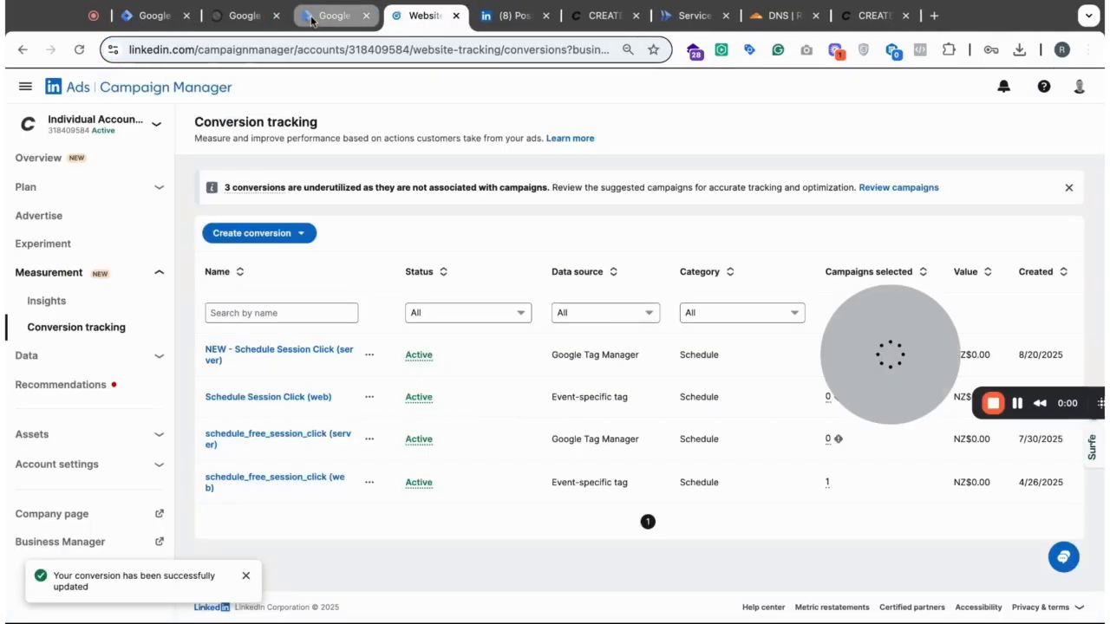
{"action": "left_click", "coordinate": [258, 16]}
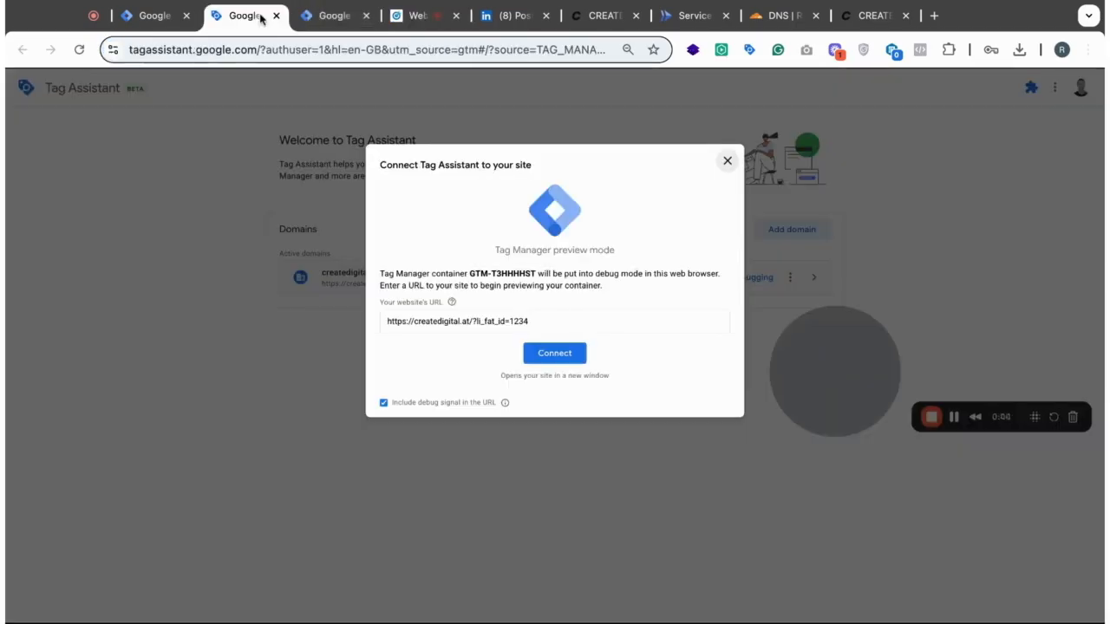
{"action": "double_click", "coordinate": [511, 321]}
{"action": "left_click", "coordinate": [559, 322]}
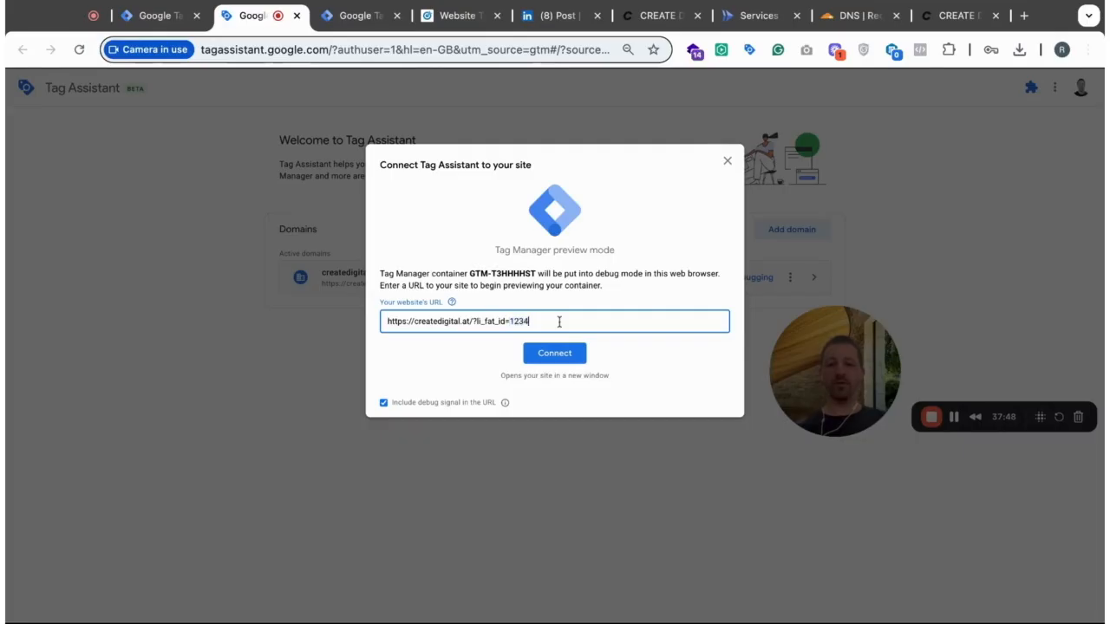
{"action": "left_click", "coordinate": [558, 351]}
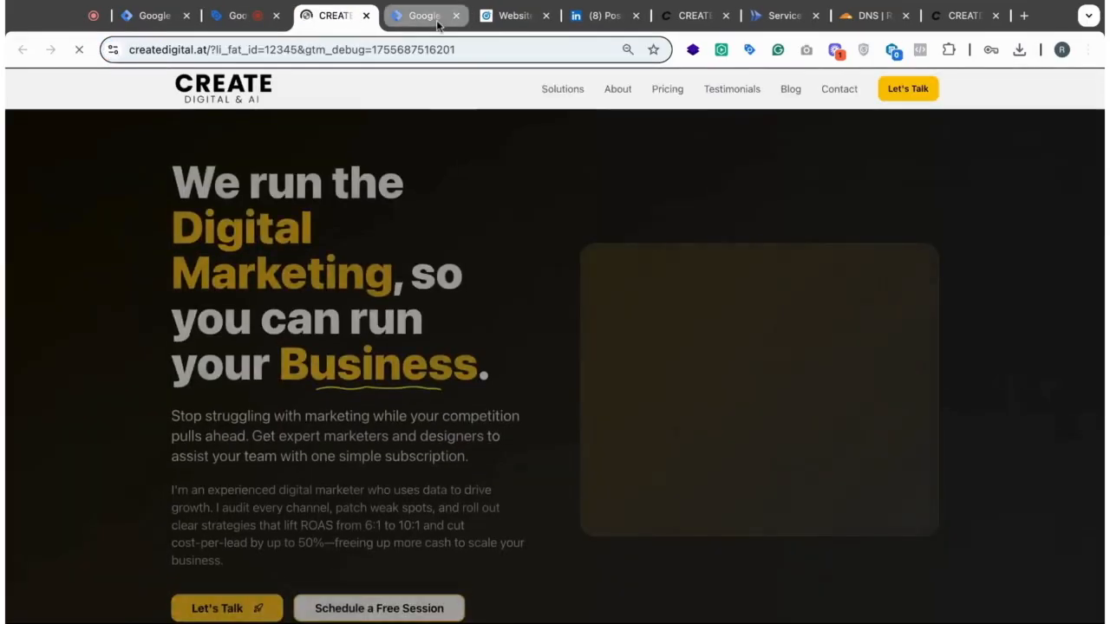
{"action": "scroll", "coordinate": [389, 306], "scroll_direction": "down", "scroll_amount": 3}
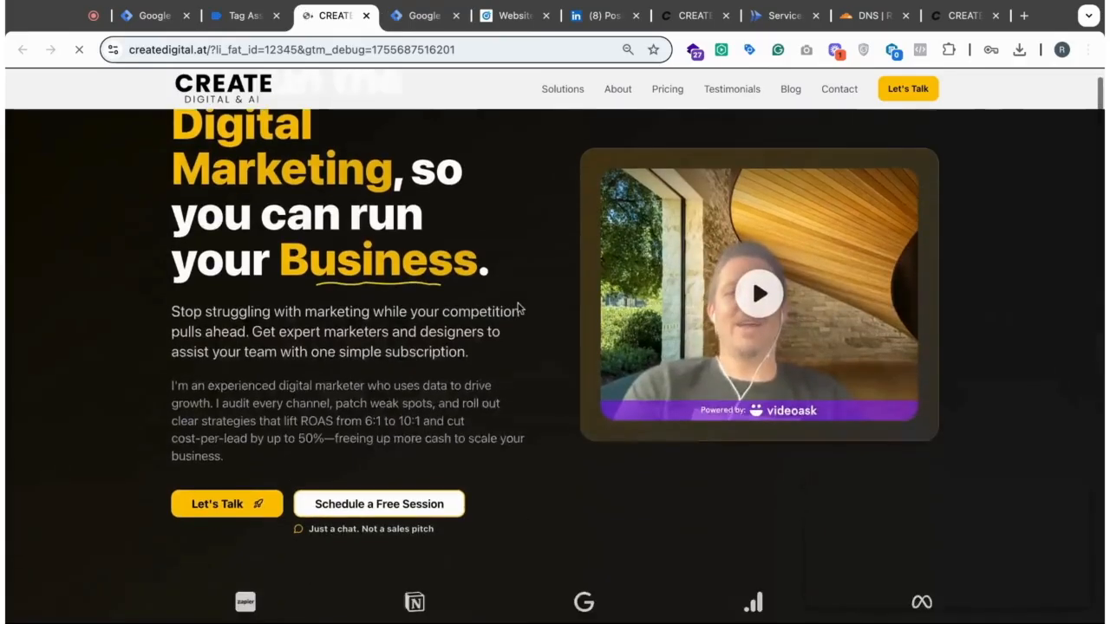
- Start previewing the S-Create server container and trigger the Schedule a Free Session button on the connected website
{"action": "left_click", "coordinate": [417, 15]}
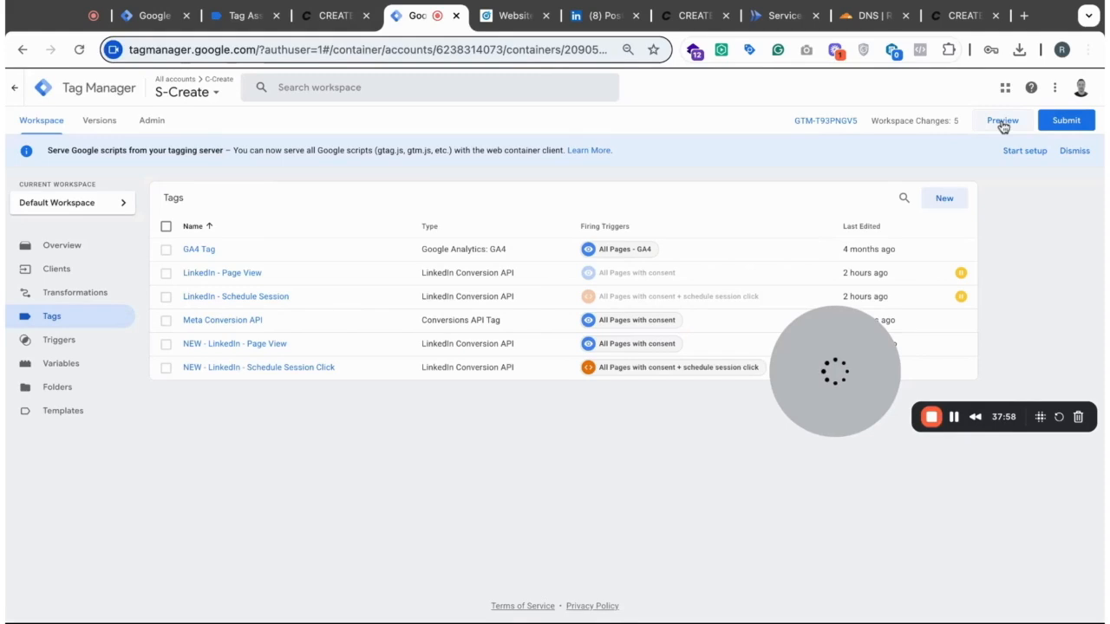
{"action": "left_click", "coordinate": [1004, 125]}
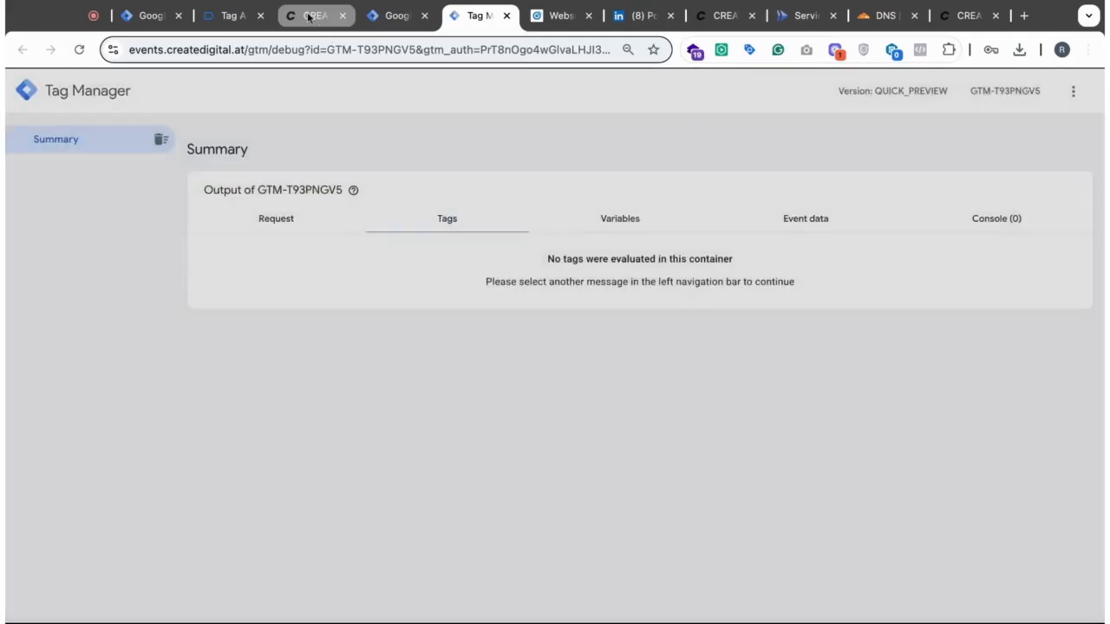
{"action": "left_click", "coordinate": [316, 25]}
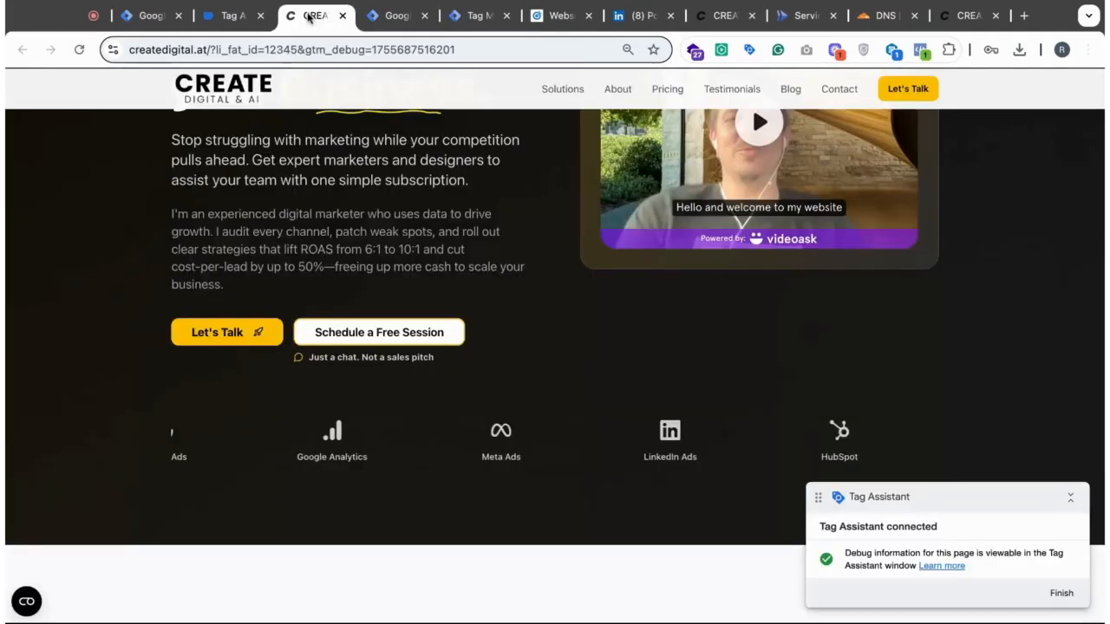
{"action": "scroll", "coordinate": [548, 350], "scroll_direction": "down", "scroll_amount": 1}
{"action": "scroll", "coordinate": [451, 295], "scroll_direction": "down", "scroll_amount": 15}
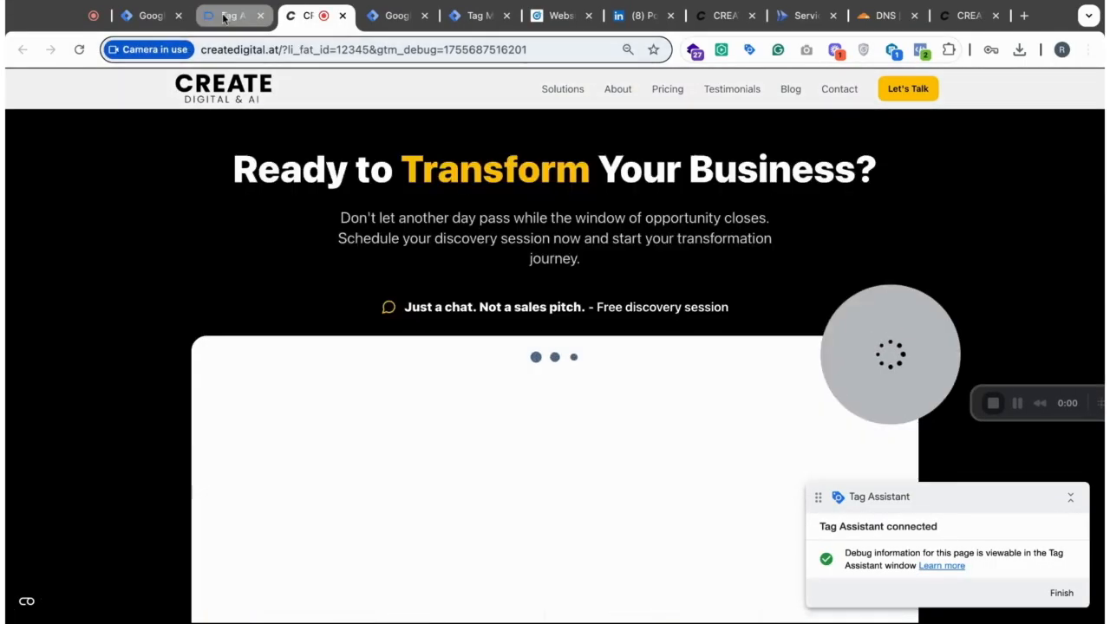
- In the web debug session, inspect the Event ID sent by NEW - LinkedIn Insight Tag - Schedule Session Click
{"action": "left_click", "coordinate": [223, 18]}
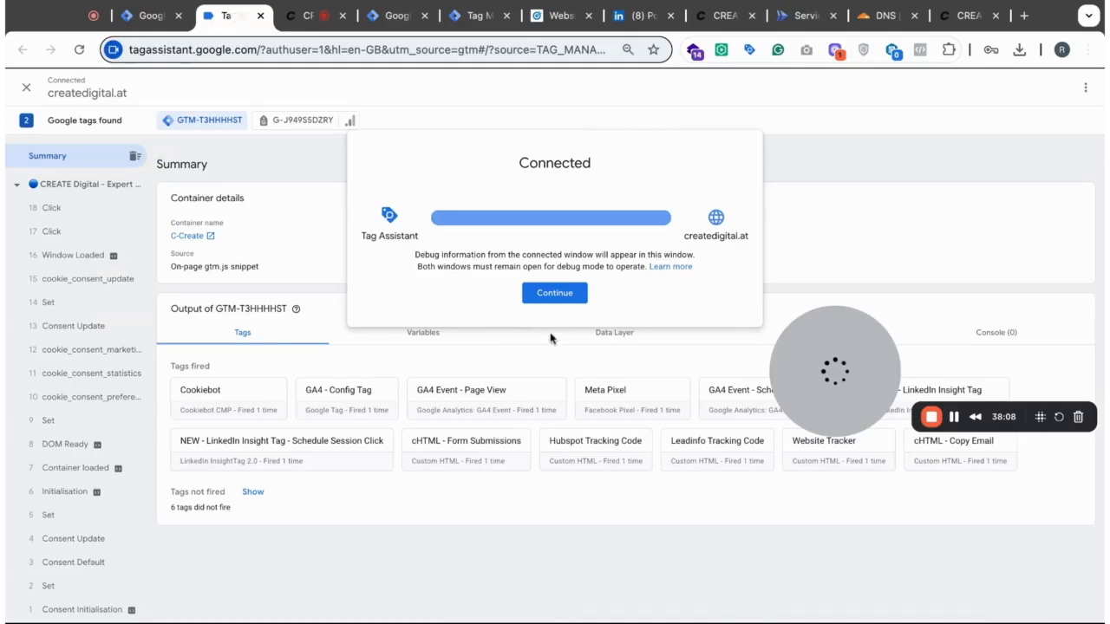
{"action": "left_click", "coordinate": [551, 296]}
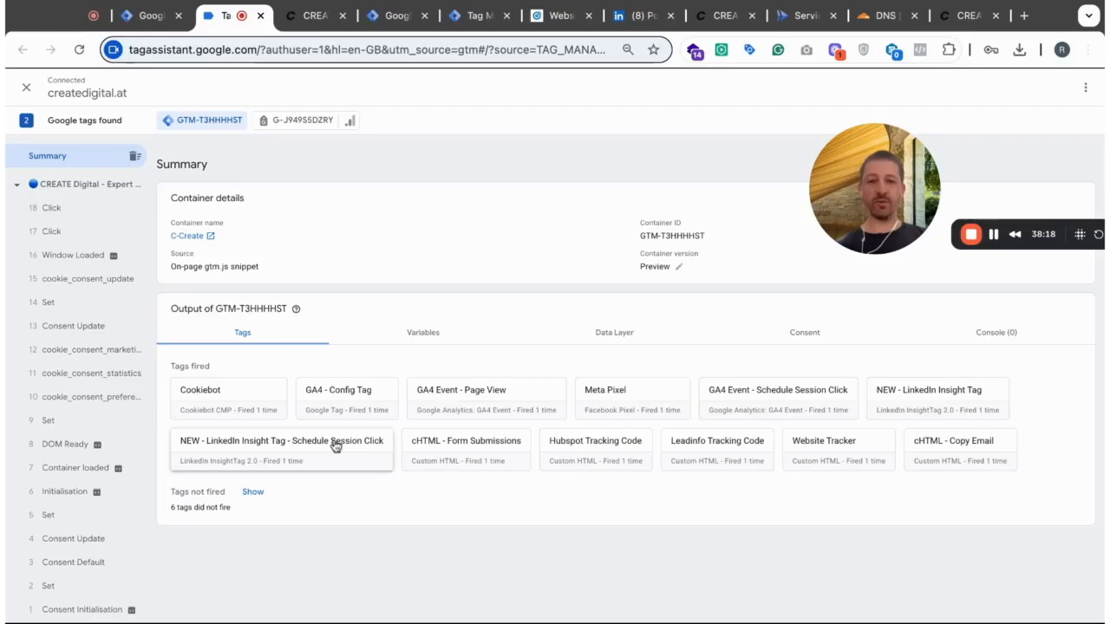
{"action": "left_click", "coordinate": [287, 454]}
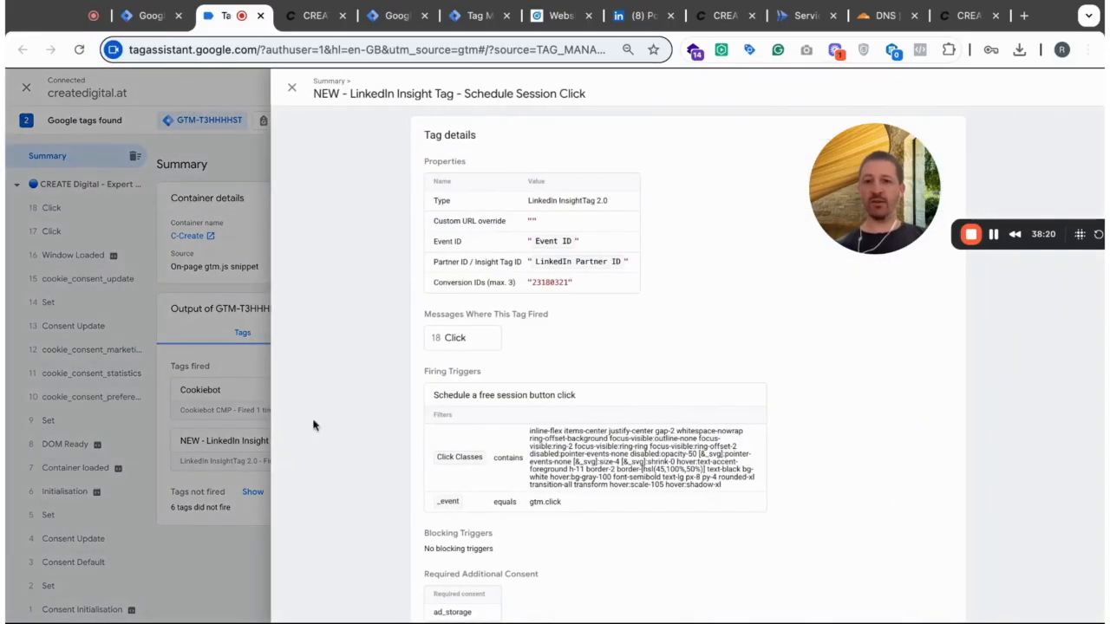
{"action": "left_click", "coordinate": [476, 345]}
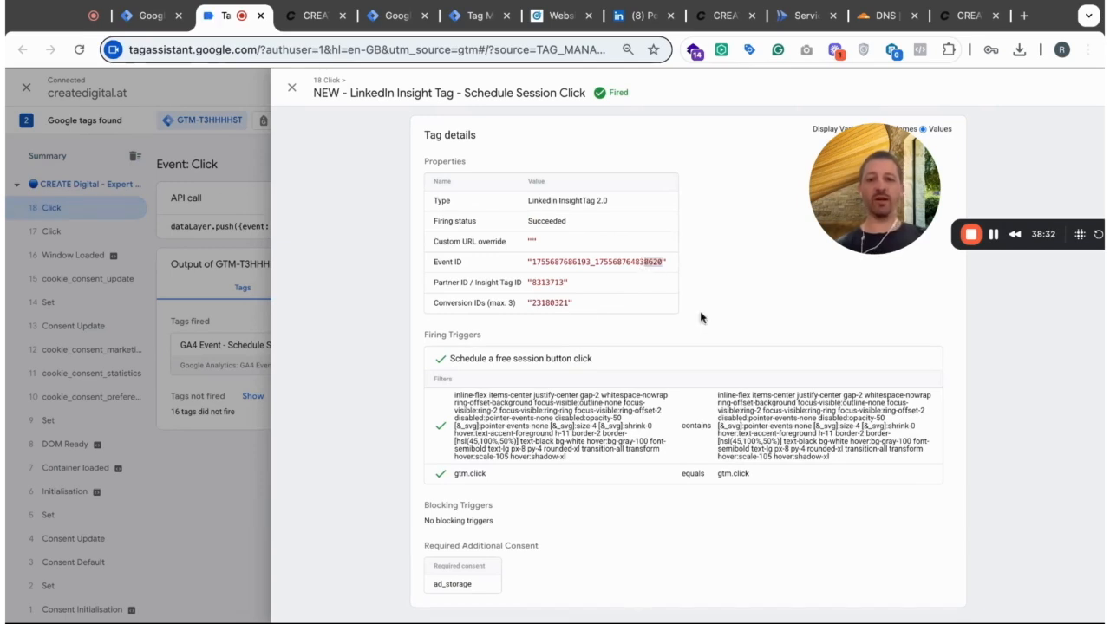
{"action": "left_click", "coordinate": [291, 91]}
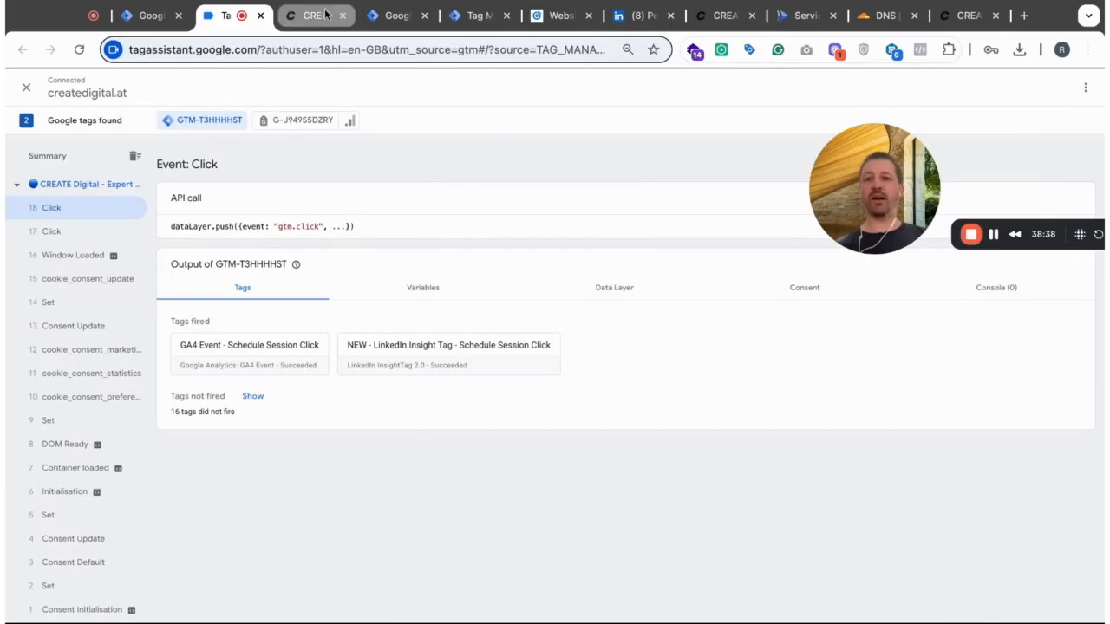
- Reload the connected website page and check the server debug session for the resulting page_view request
{"action": "left_click", "coordinate": [401, 16]}
{"action": "left_click", "coordinate": [458, 17]}
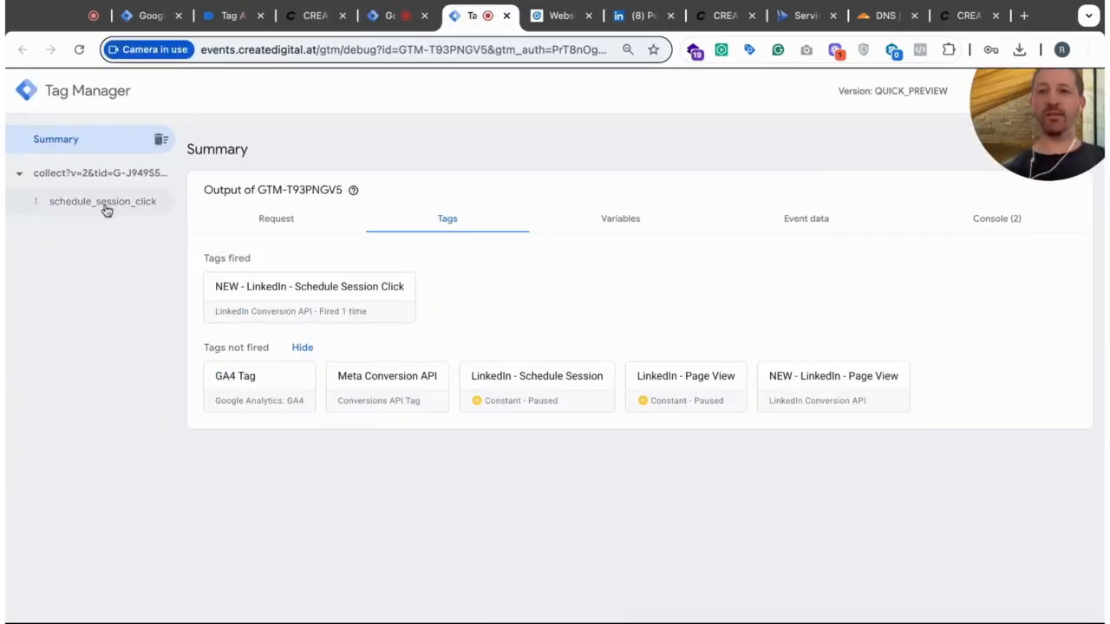
{"action": "left_click", "coordinate": [314, 15]}
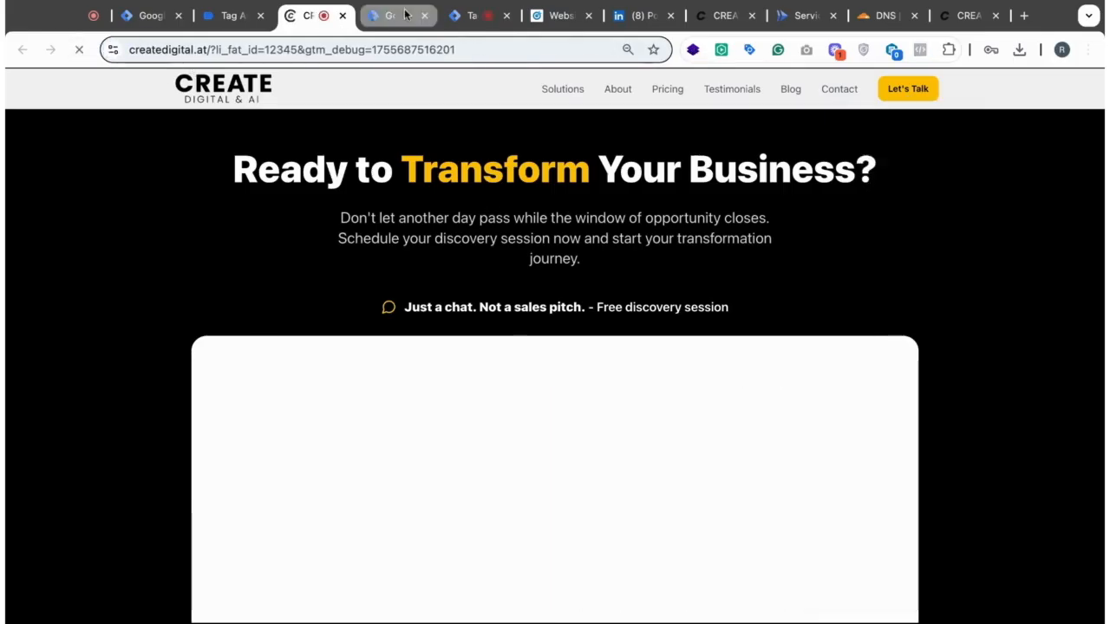
{"action": "left_click", "coordinate": [392, 16]}
{"action": "left_click", "coordinate": [468, 16]}
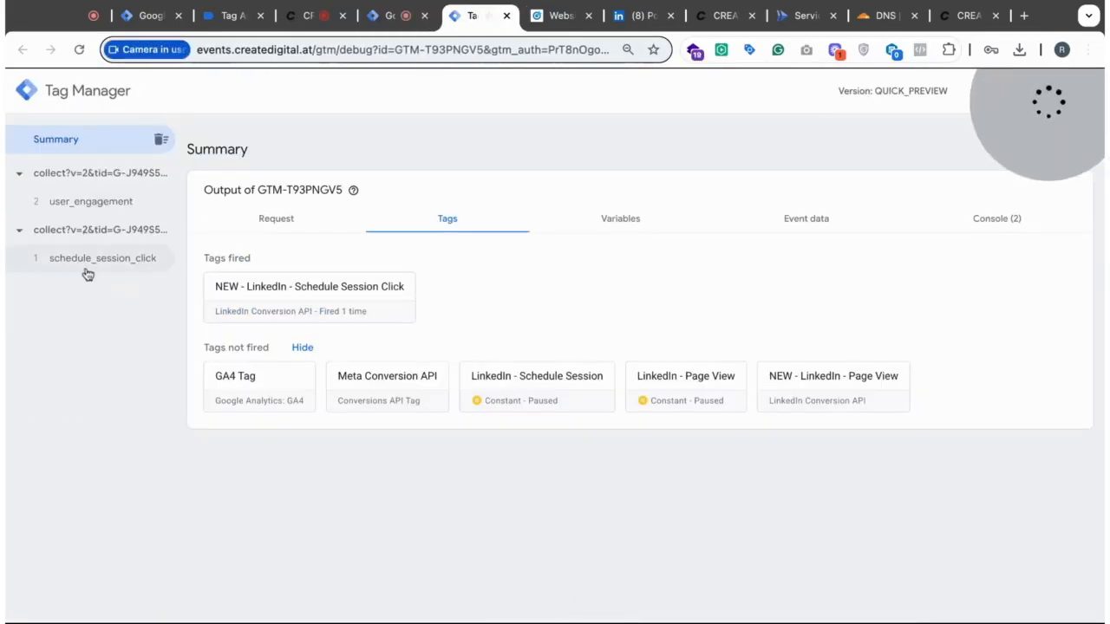
{"action": "left_click", "coordinate": [309, 16]}
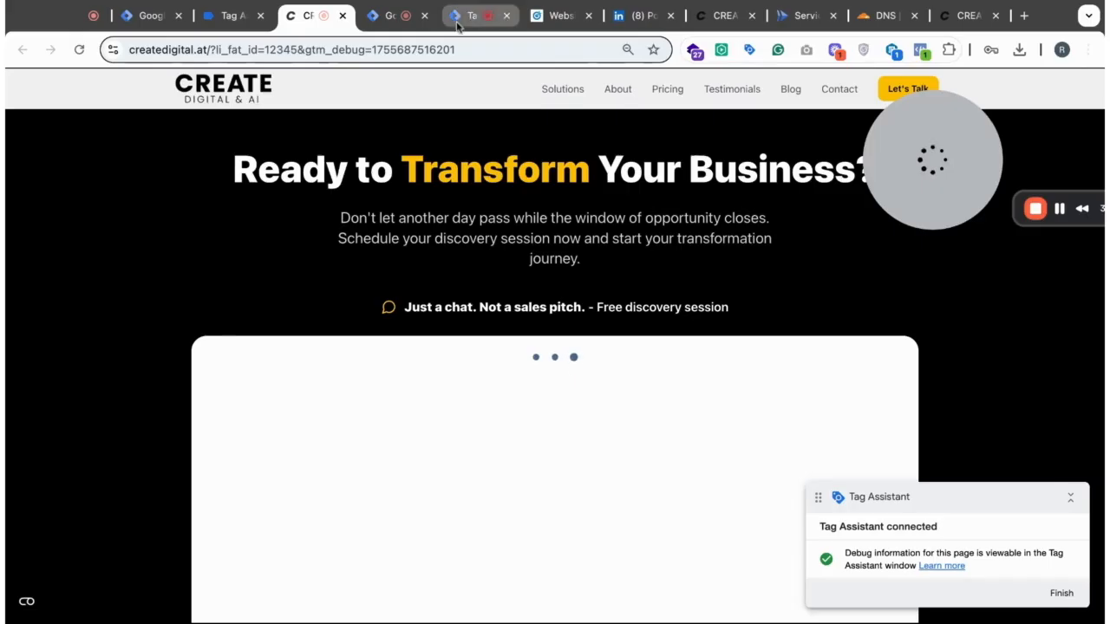
{"action": "left_click", "coordinate": [468, 16]}
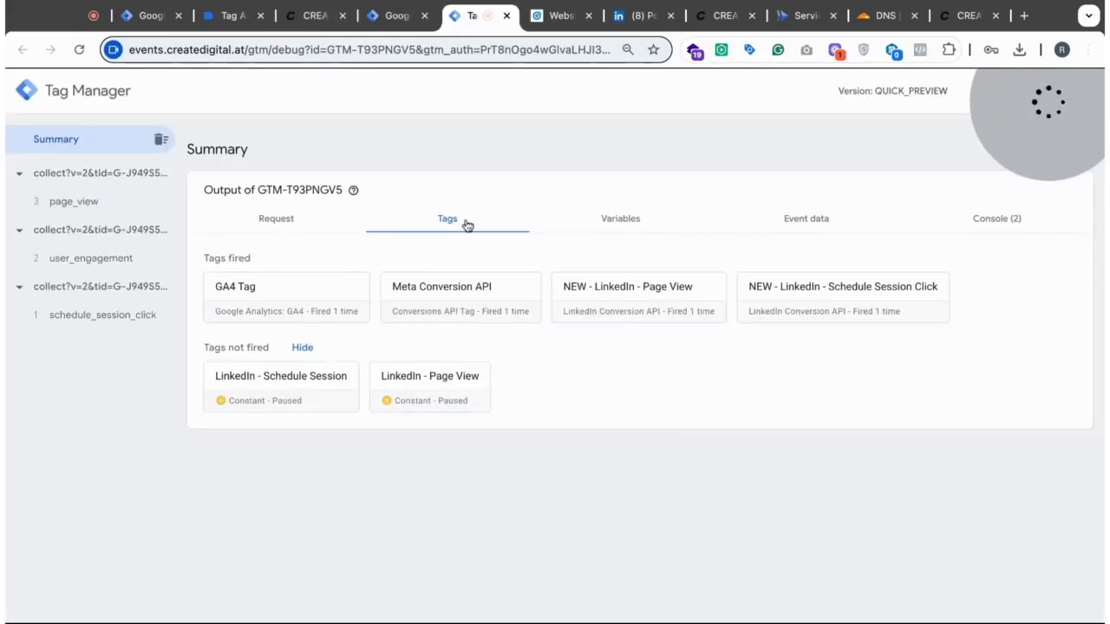
- For the schedule_session_click event, inspect the Event ID and click ID in the NEW - LinkedIn - Schedule Session Click tag's outgoing request
{"action": "left_click", "coordinate": [95, 320]}
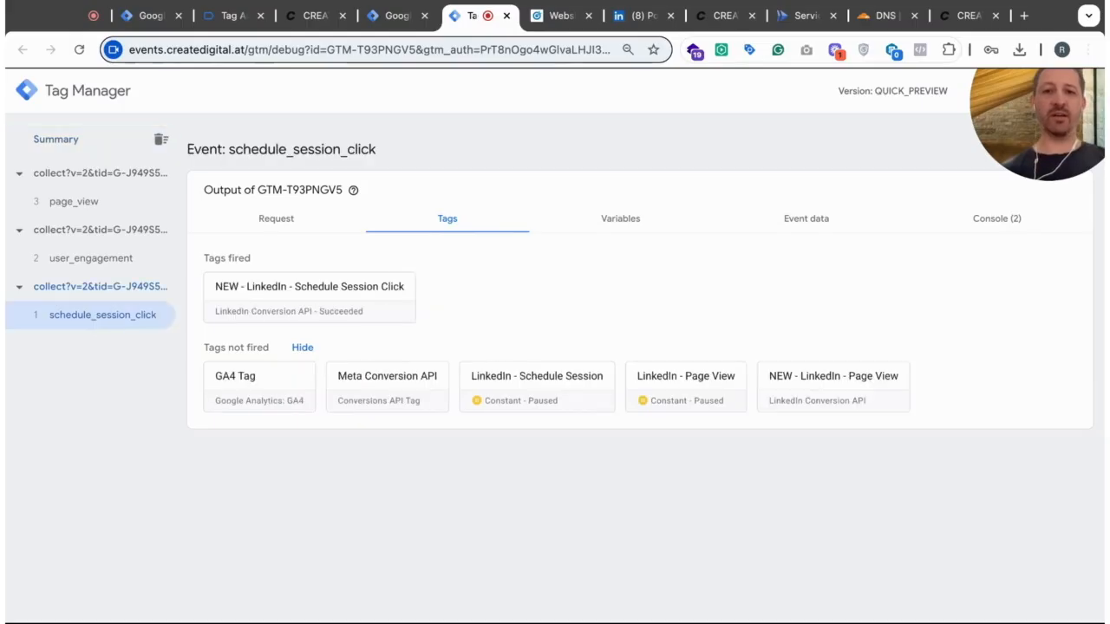
{"action": "left_click", "coordinate": [309, 298]}
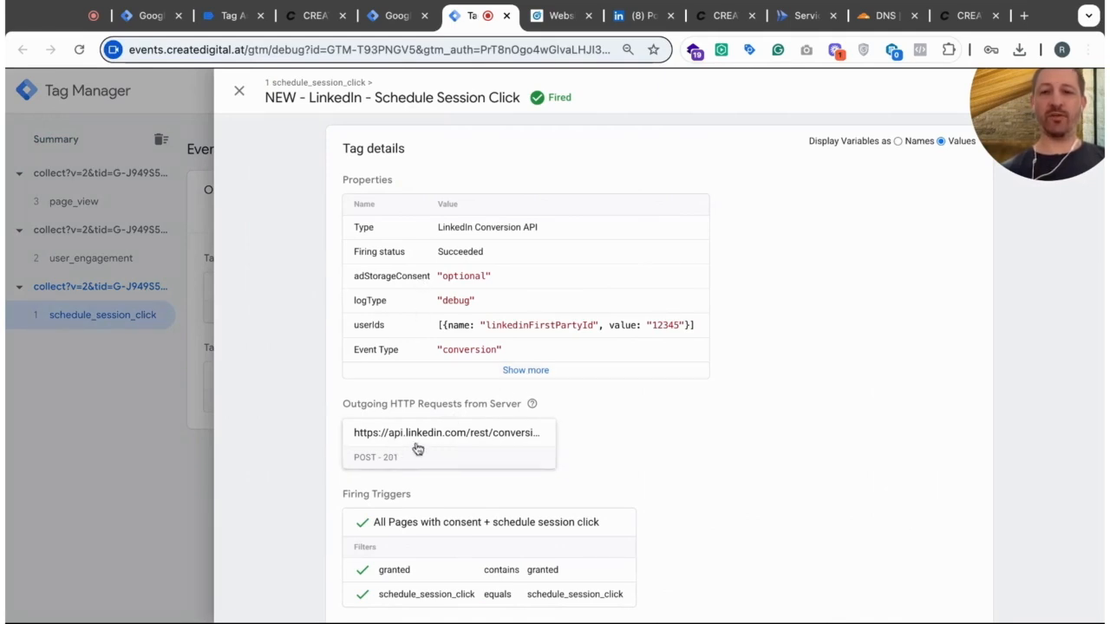
{"action": "scroll", "coordinate": [454, 460], "scroll_direction": "down", "scroll_amount": 1}
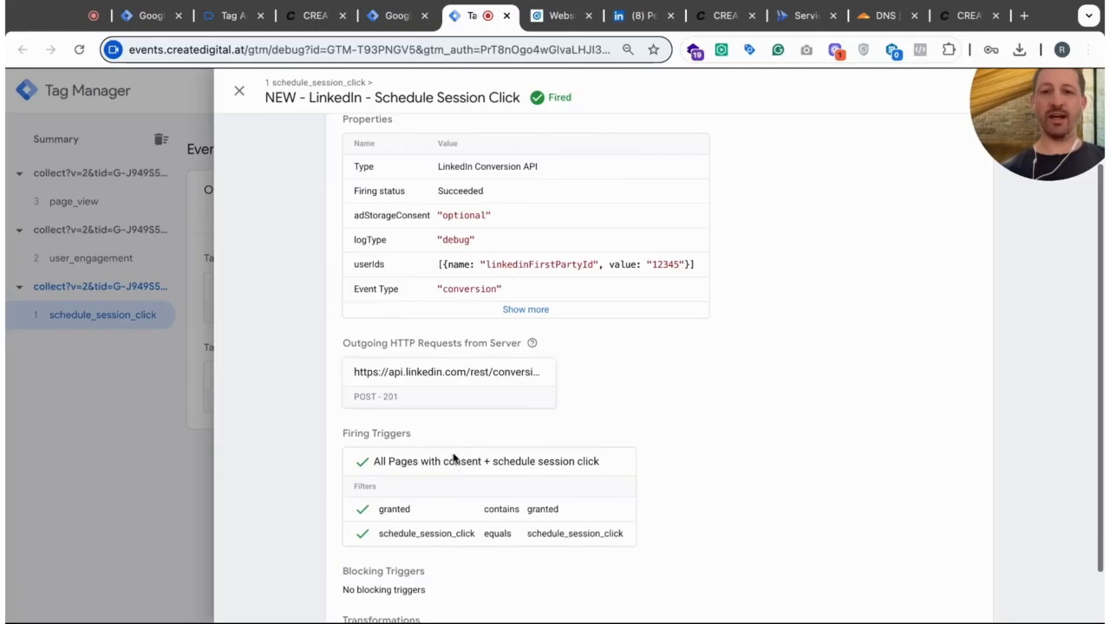
{"action": "left_click", "coordinate": [443, 373]}
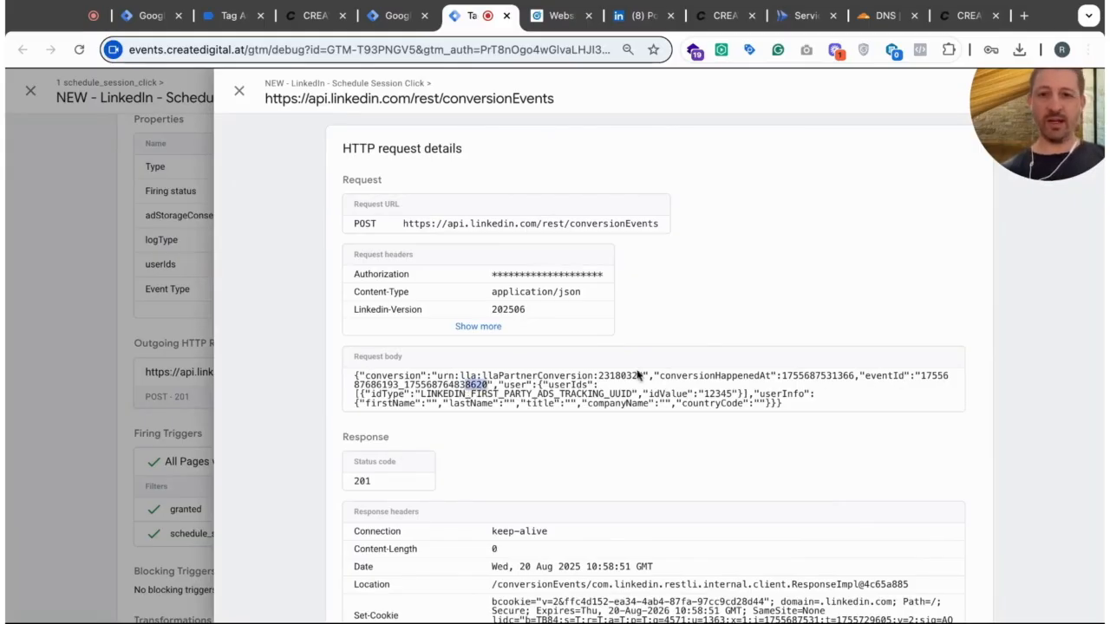
{"action": "left_click", "coordinate": [709, 399]}
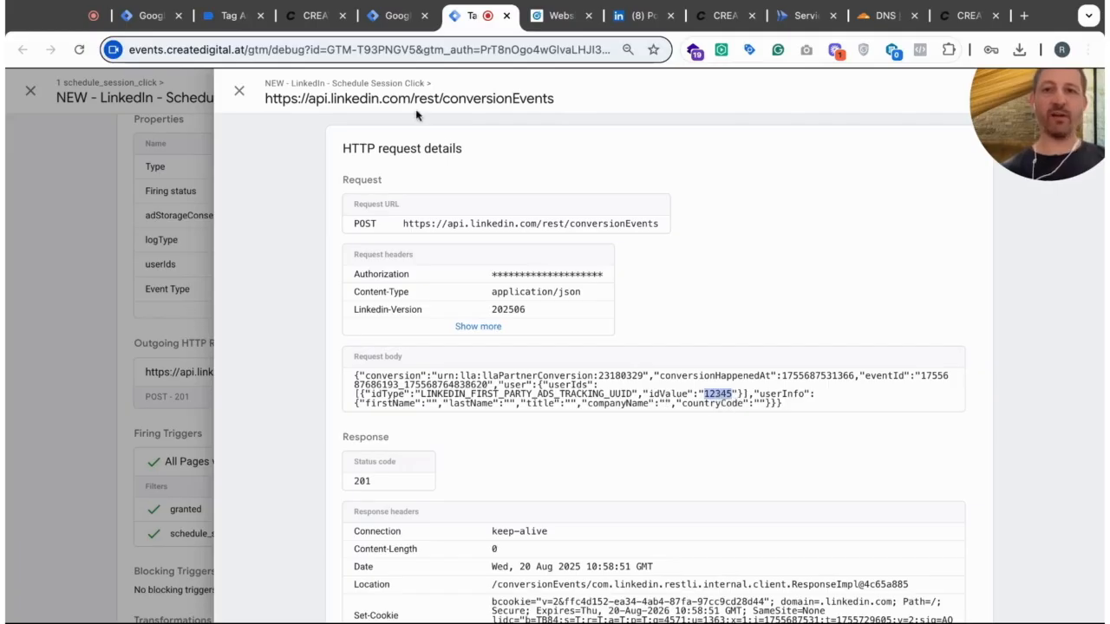
- Compare the website URL's li_fat_id value with the LinkedIn request body and check the response status code
{"action": "left_click", "coordinate": [314, 16]}
{"action": "left_click_drag", "start_coordinate": [256, 50], "coordinate": [309, 49]}
{"action": "left_click_drag", "start_coordinate": [415, 49], "coordinate": [366, 50]}
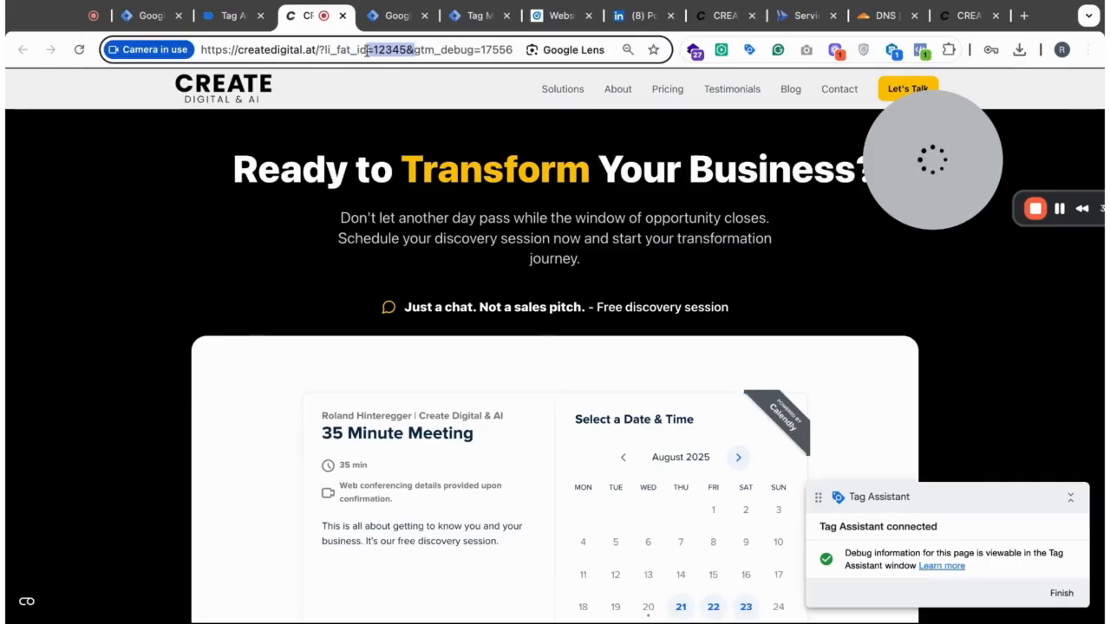
{"action": "left_click", "coordinate": [397, 15]}
{"action": "left_click", "coordinate": [472, 15]}
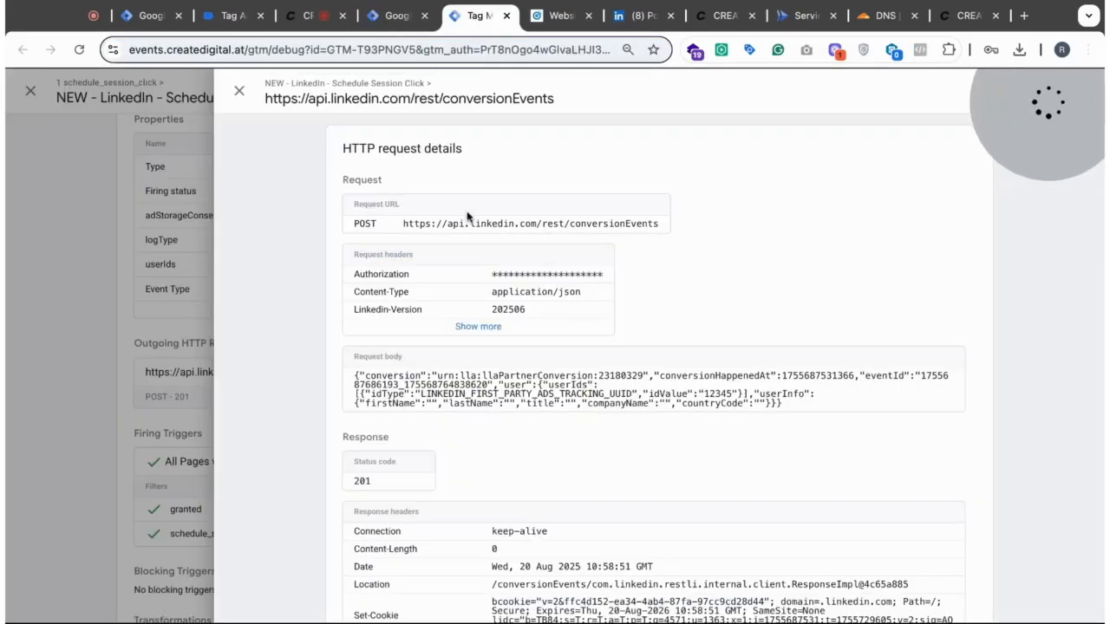
{"action": "scroll", "coordinate": [673, 419], "scroll_direction": "down", "scroll_amount": 3}
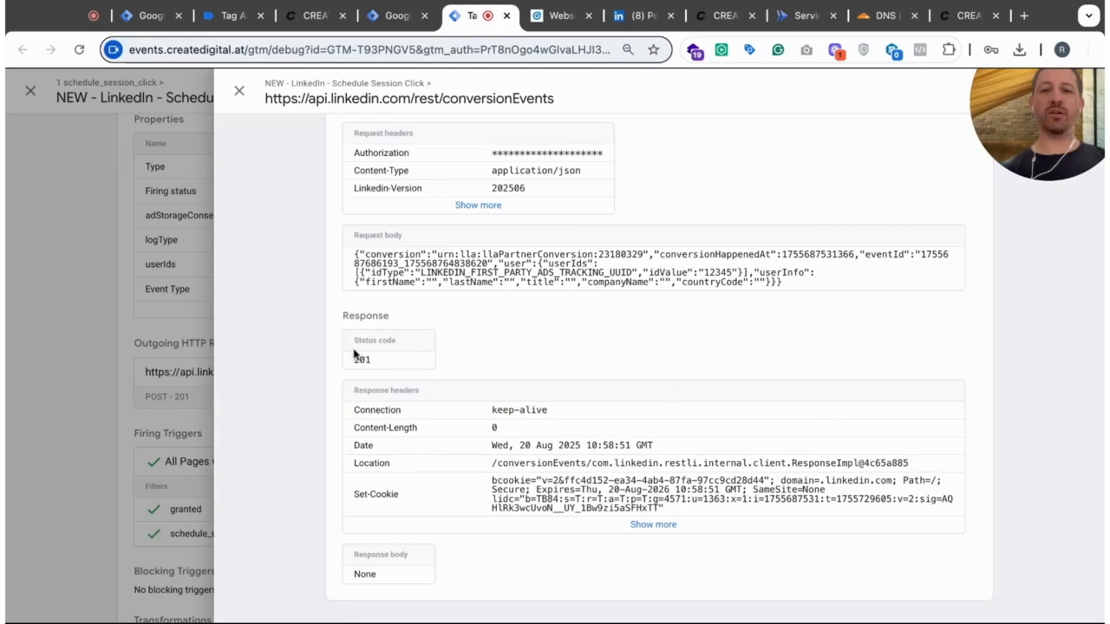
{"action": "scroll", "coordinate": [404, 289], "scroll_direction": "up", "scroll_amount": 3}
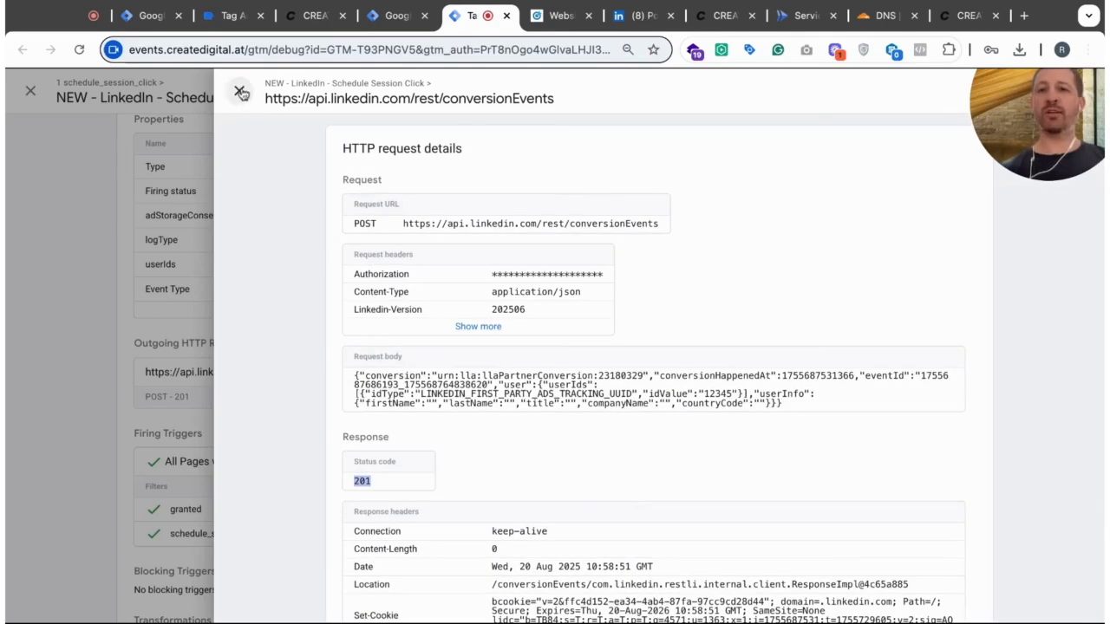
- Close the request and tag details, review the tags fired on page_view, and return to the C-Create container
{"action": "left_click", "coordinate": [238, 91]}
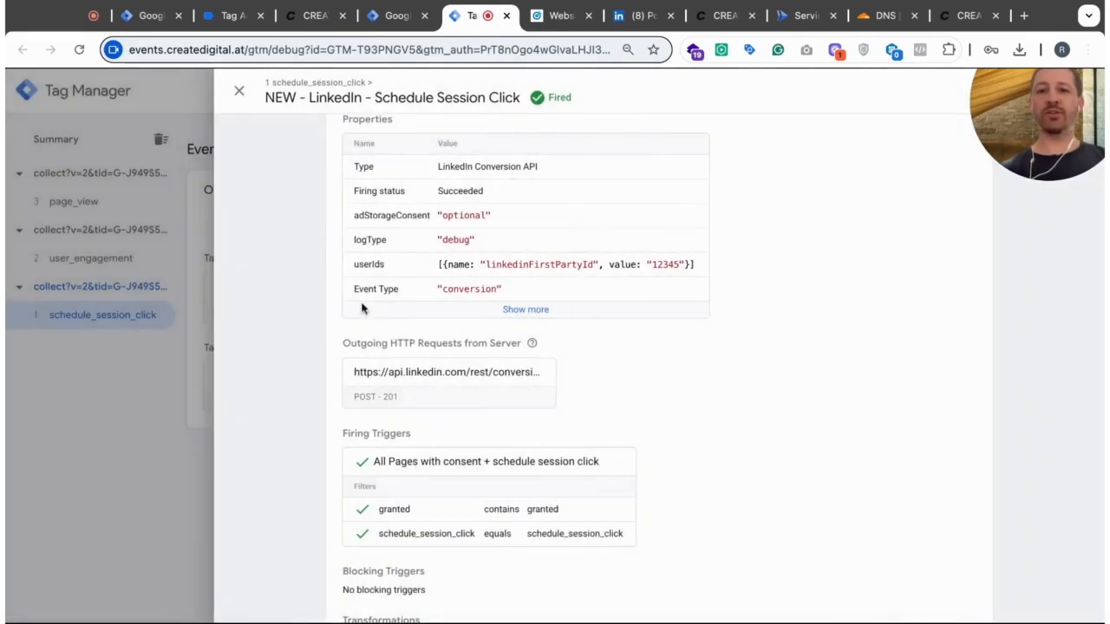
{"action": "left_click", "coordinate": [239, 95]}
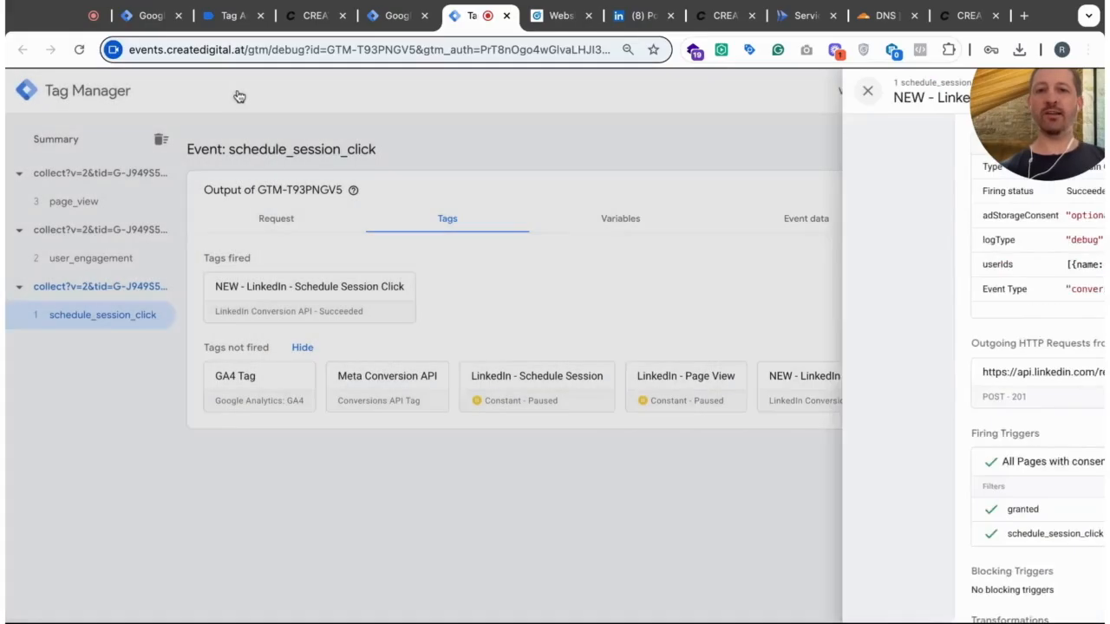
{"action": "left_click", "coordinate": [91, 205]}
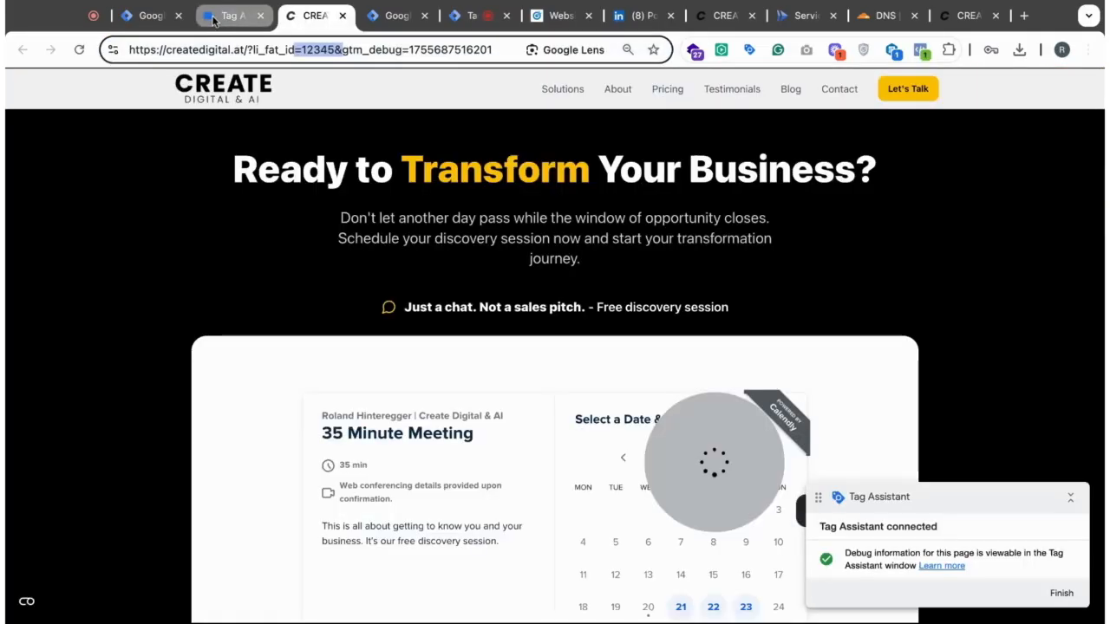
{"action": "left_click", "coordinate": [208, 19]}
{"action": "left_click", "coordinate": [146, 15]}
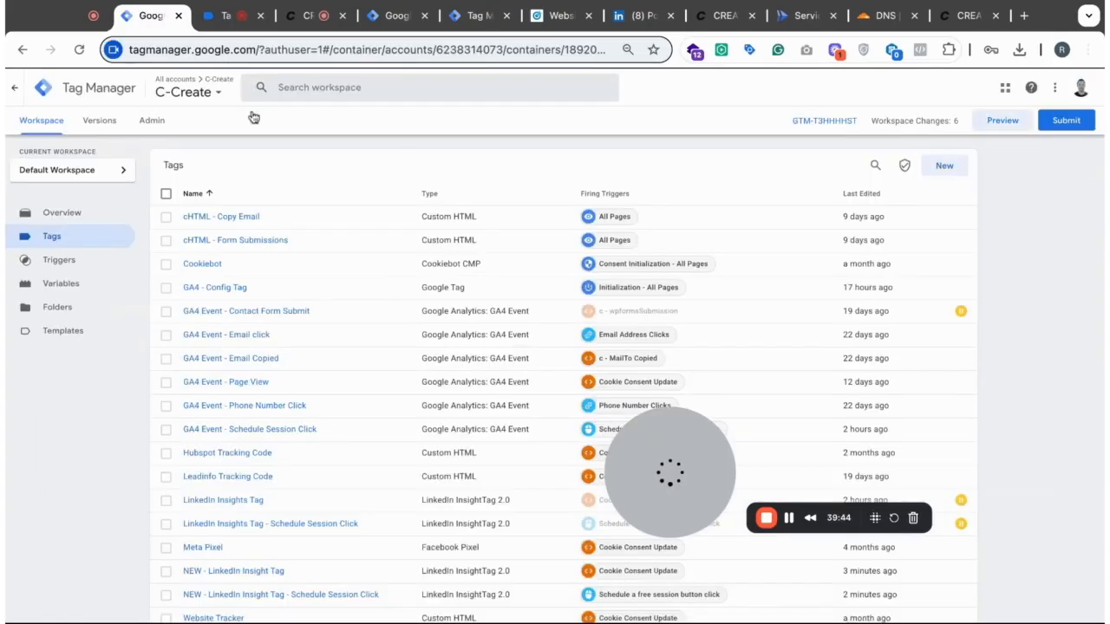